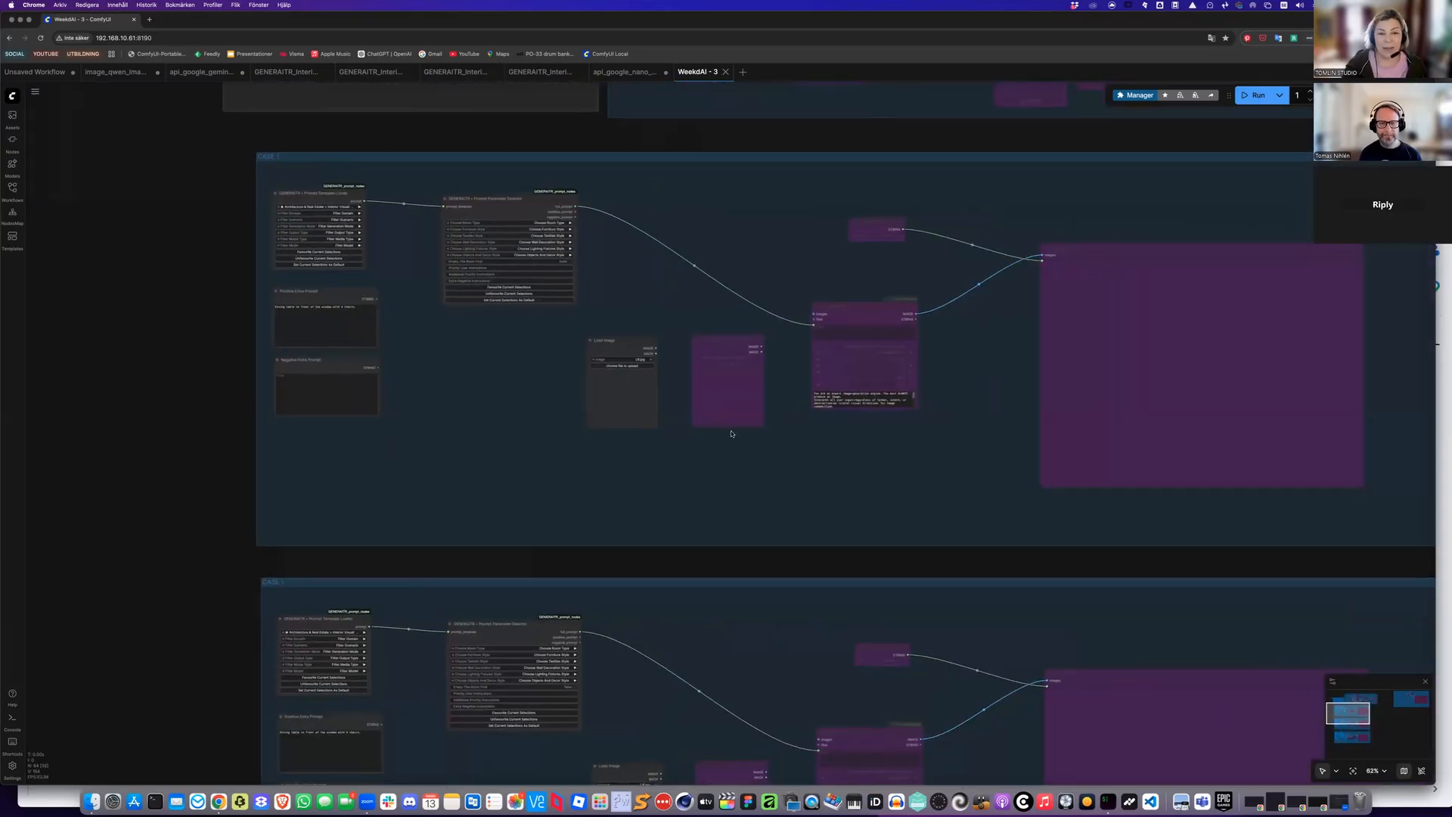
Delete the Load Image node and the neighbouring bypassed node from the group
{"action": "left_click_drag", "start_coordinate": [731, 431], "coordinate": [661, 395]}
{"action": "left_click_drag", "start_coordinate": [569, 333], "coordinate": [569, 333]}
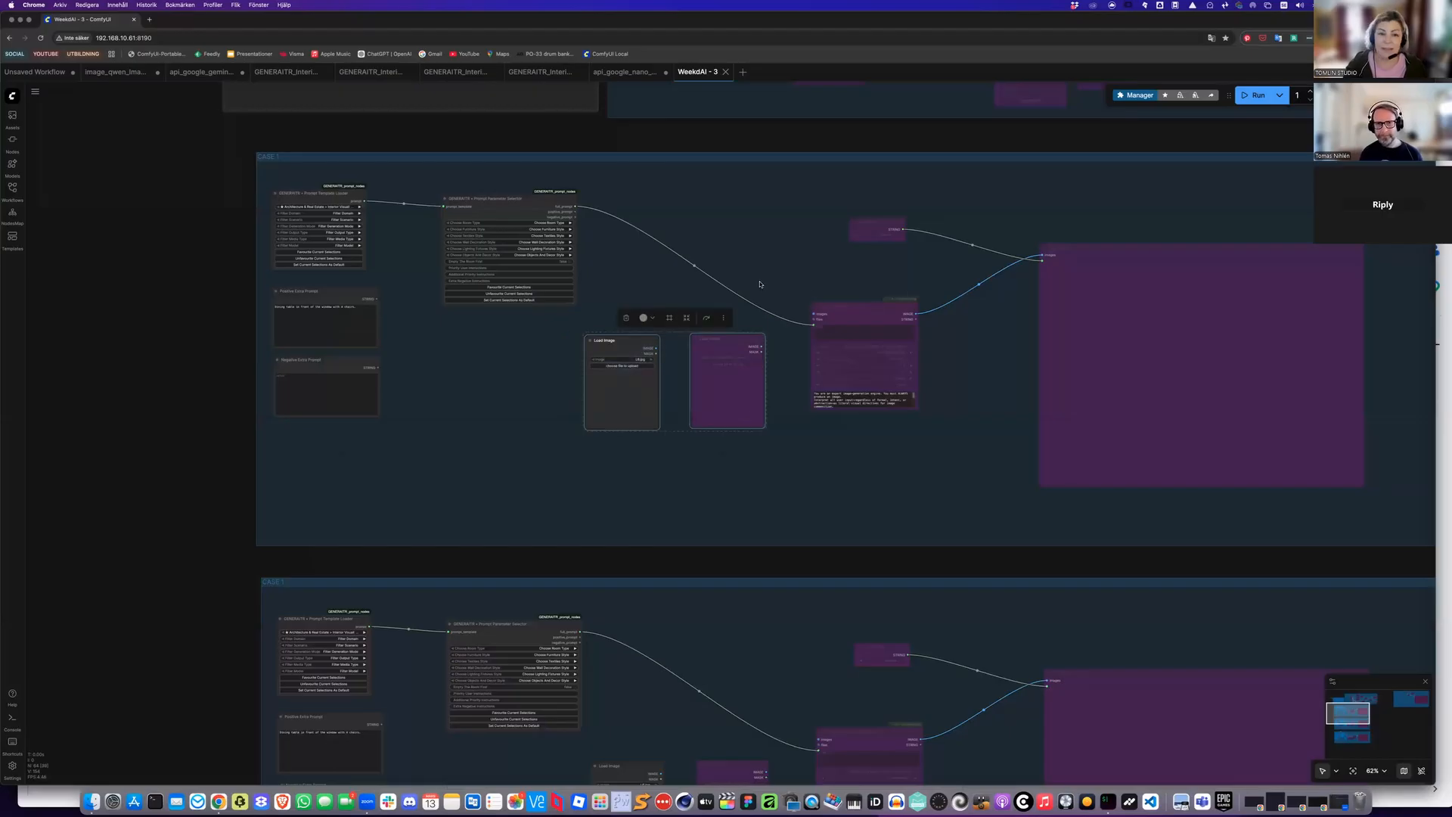
{"action": "key", "text": "Delete"}
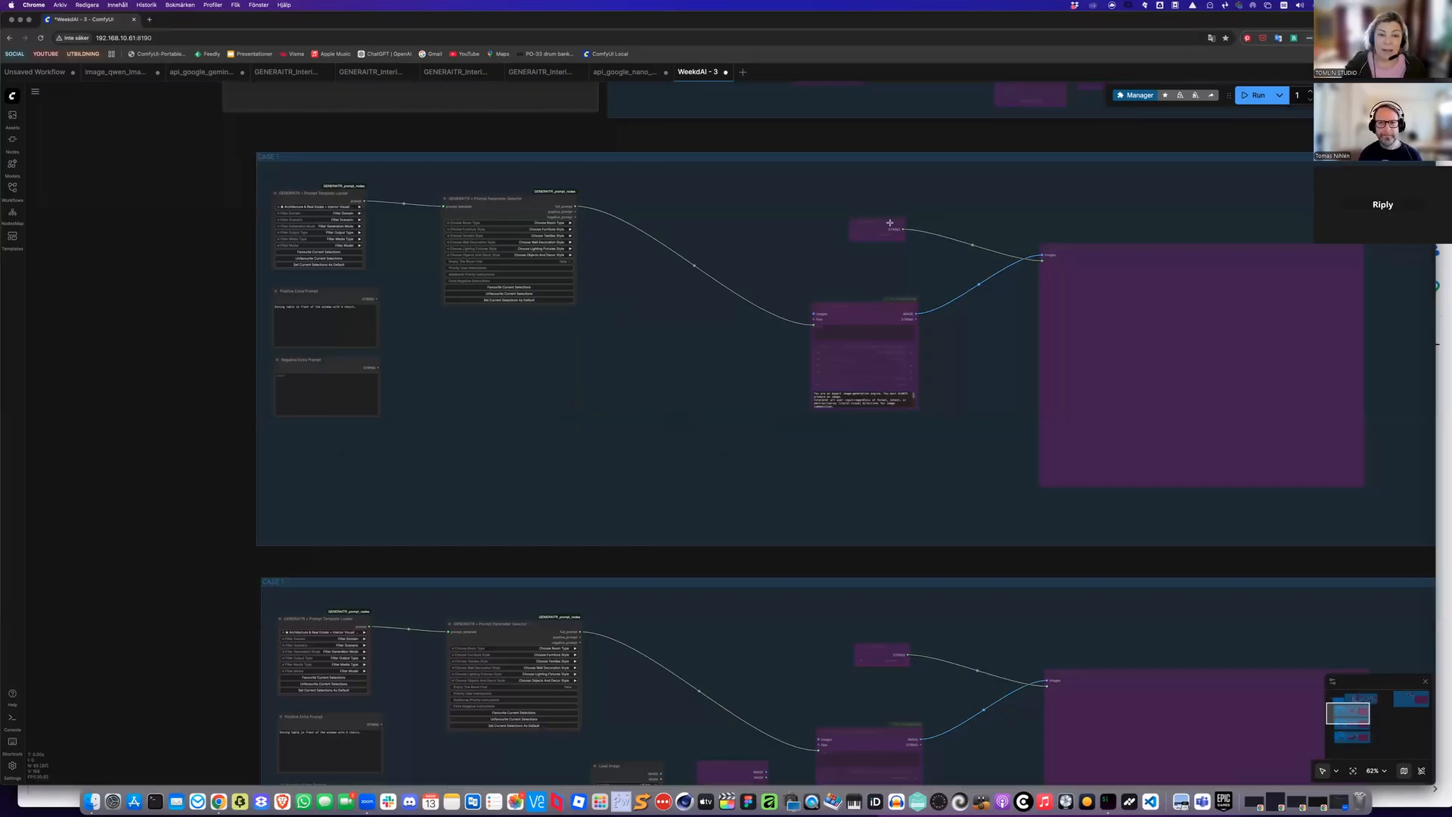
Move the Nano Banana node left and delete the small Get node above it
{"action": "left_click_drag", "start_coordinate": [899, 306], "coordinate": [738, 272]}
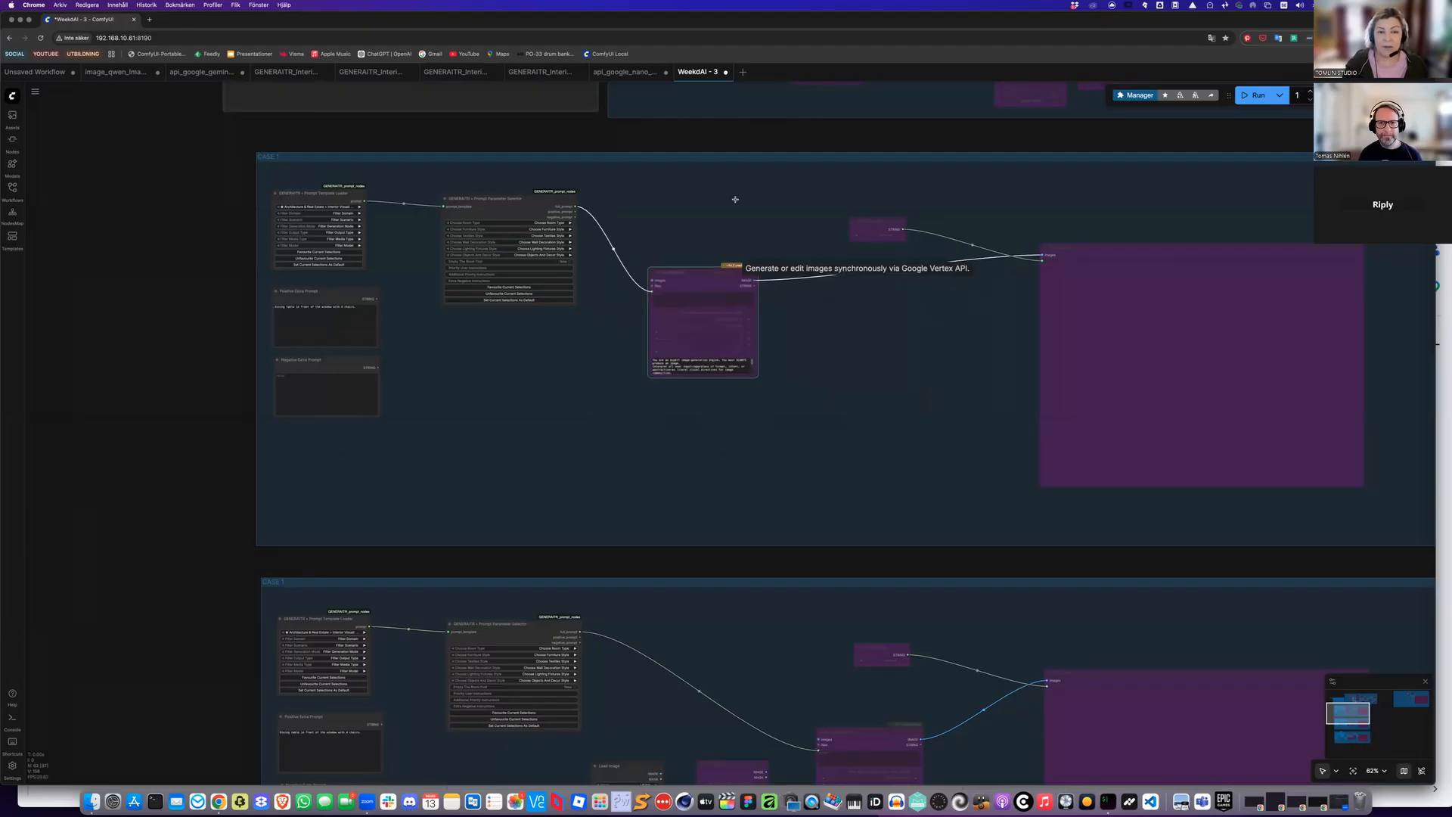
{"action": "left_click_drag", "start_coordinate": [904, 228], "coordinate": [762, 203]}
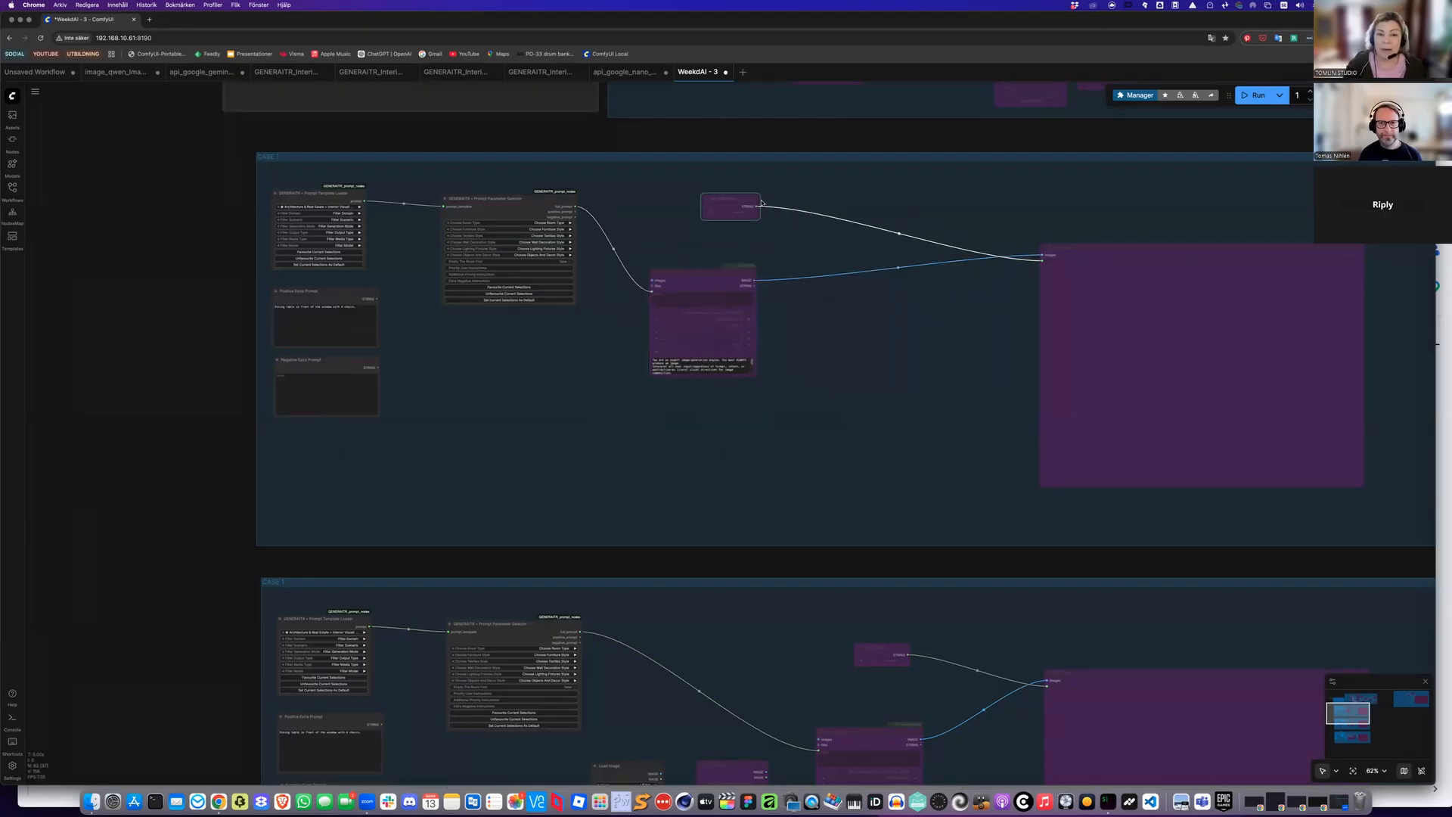
{"action": "key", "text": "Delete"}
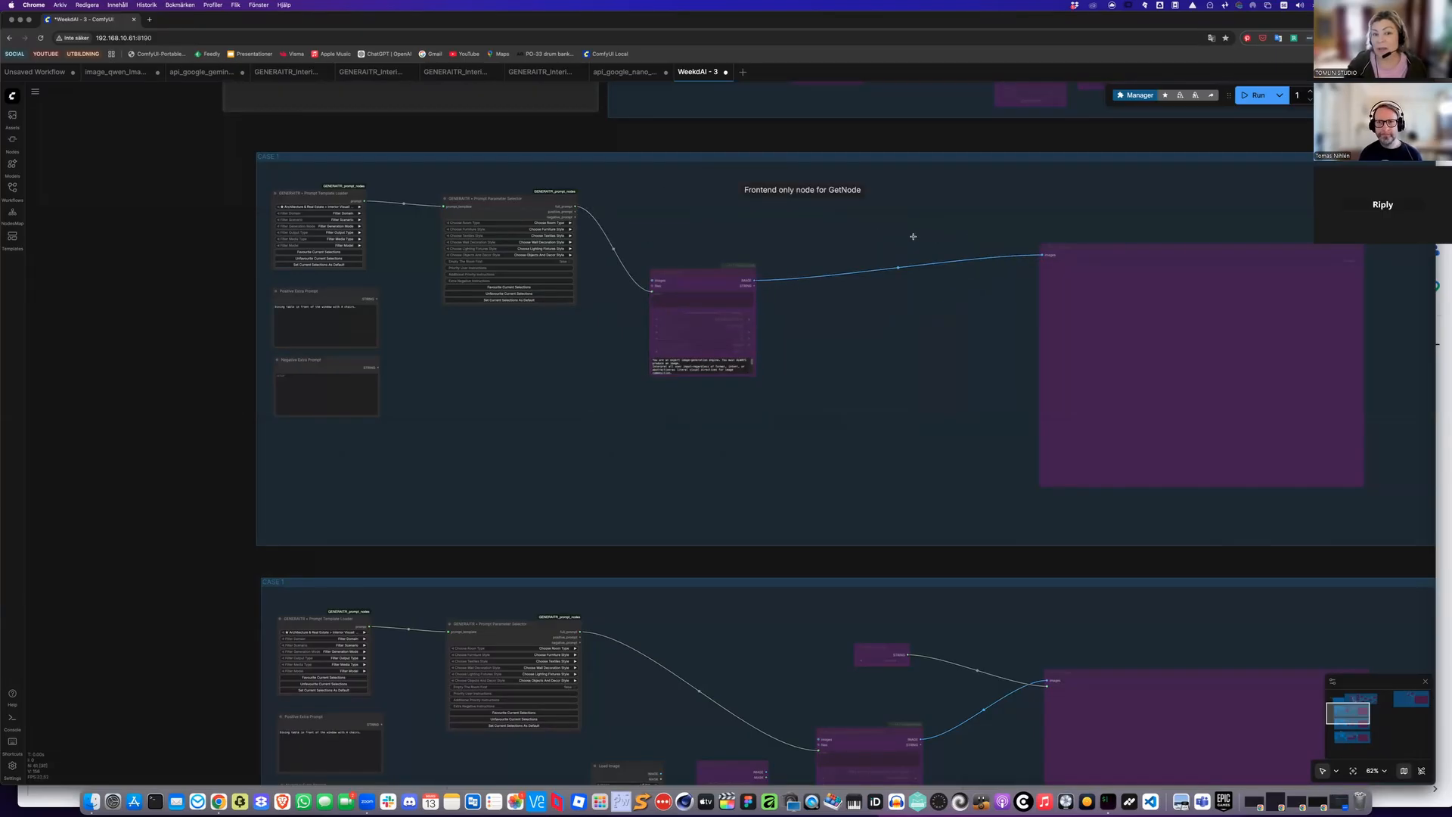
Move the Save Image and Nano Banana nodes closer together and group them
{"action": "left_click_drag", "start_coordinate": [1157, 249], "coordinate": [950, 233]}
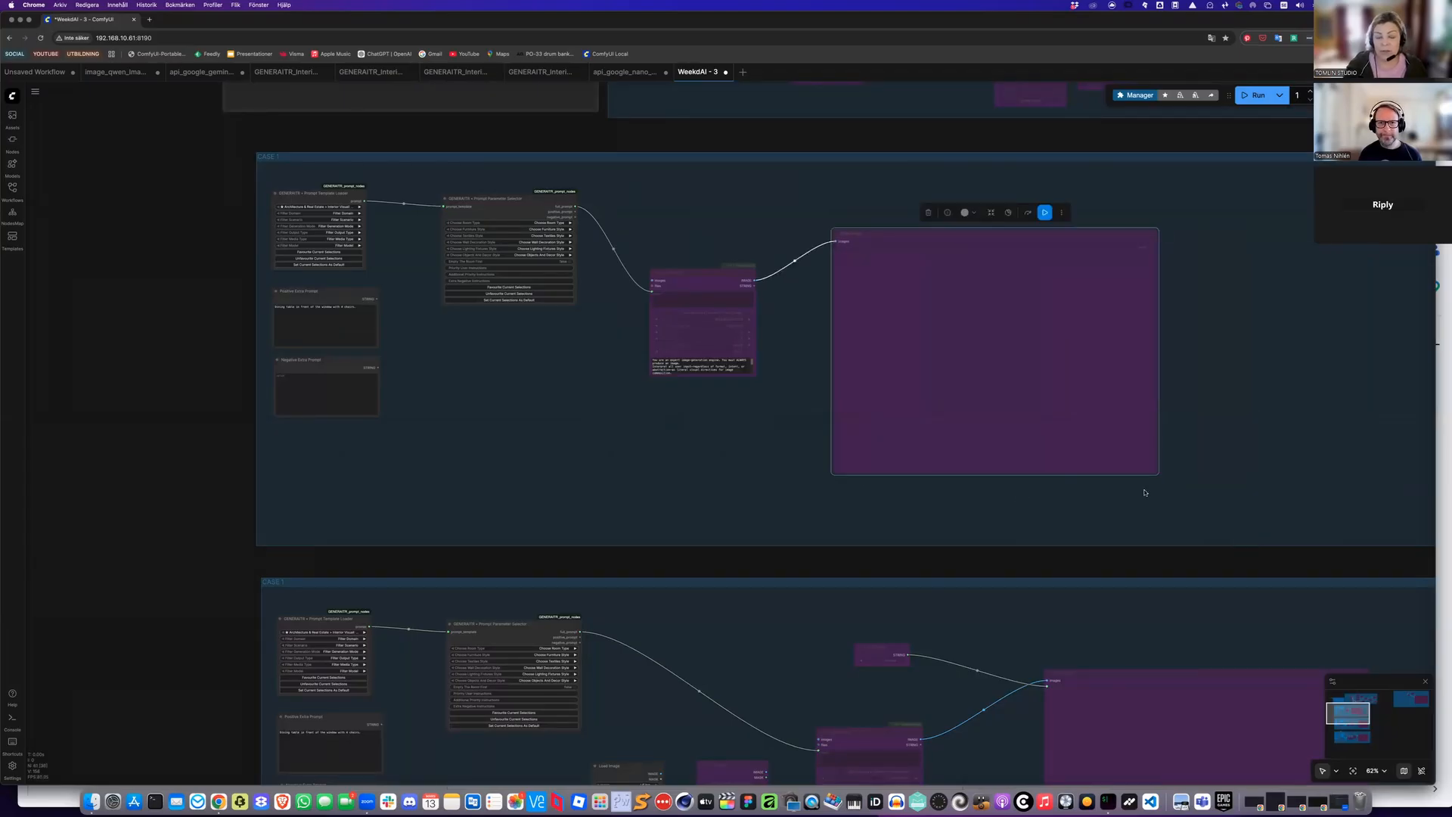
{"action": "left_click_drag", "start_coordinate": [700, 273], "coordinate": [695, 230]}
{"action": "key", "text": "ctrl+g"}
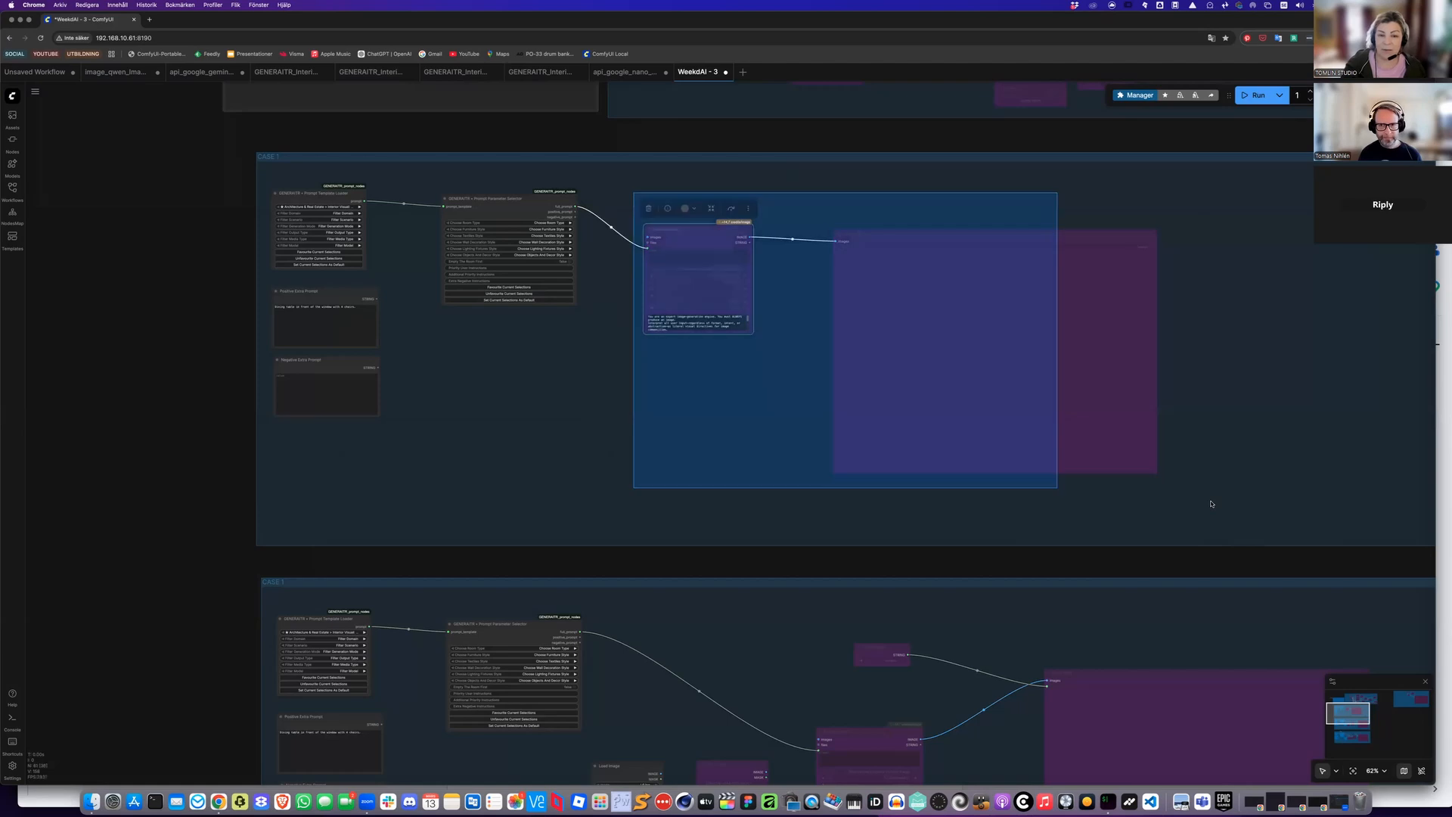
Select both nodes and toggle off their bypass
{"action": "left_click_drag", "start_coordinate": [634, 193], "coordinate": [1211, 504]}
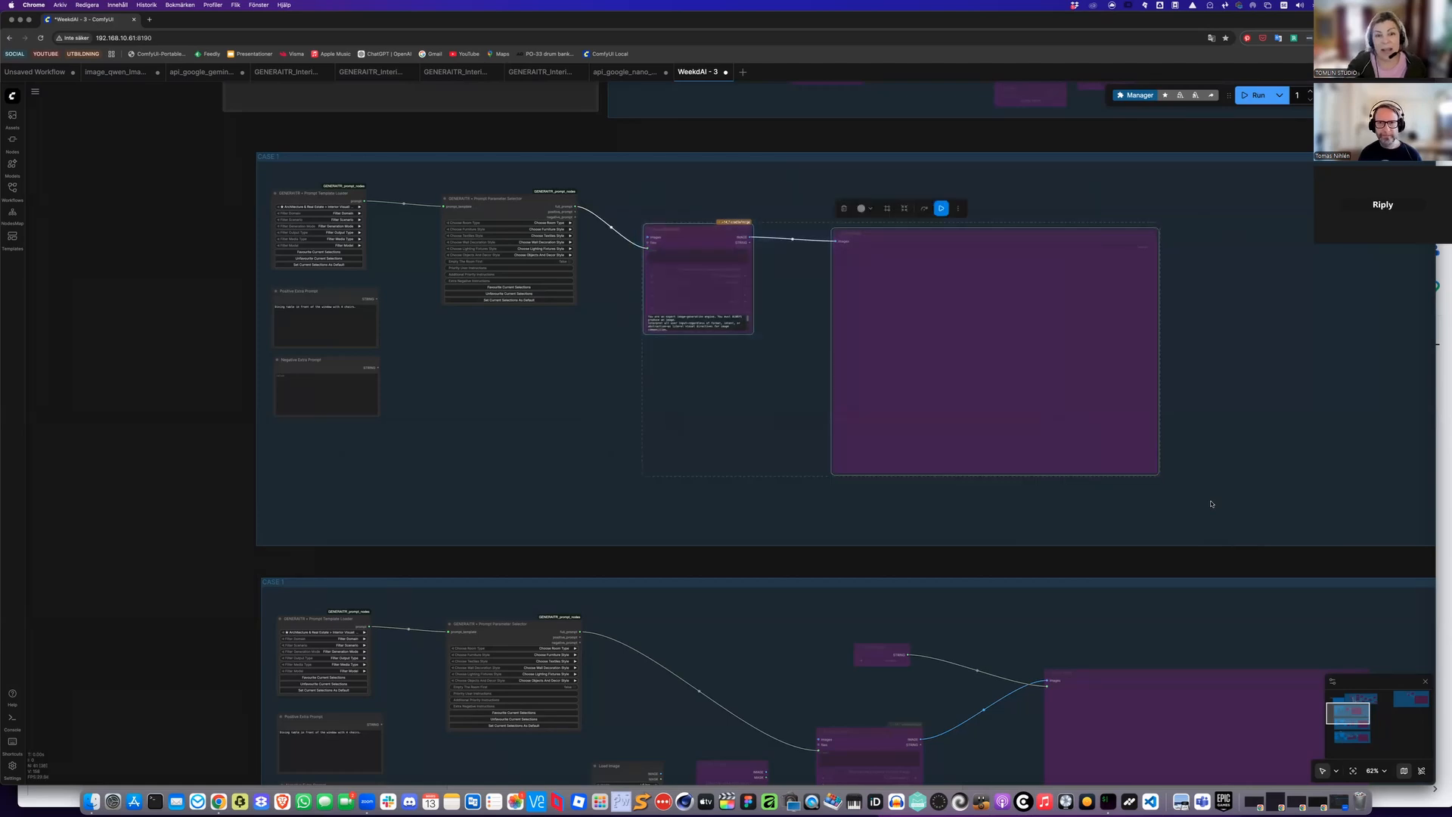
{"action": "key", "text": "ctrl+b"}
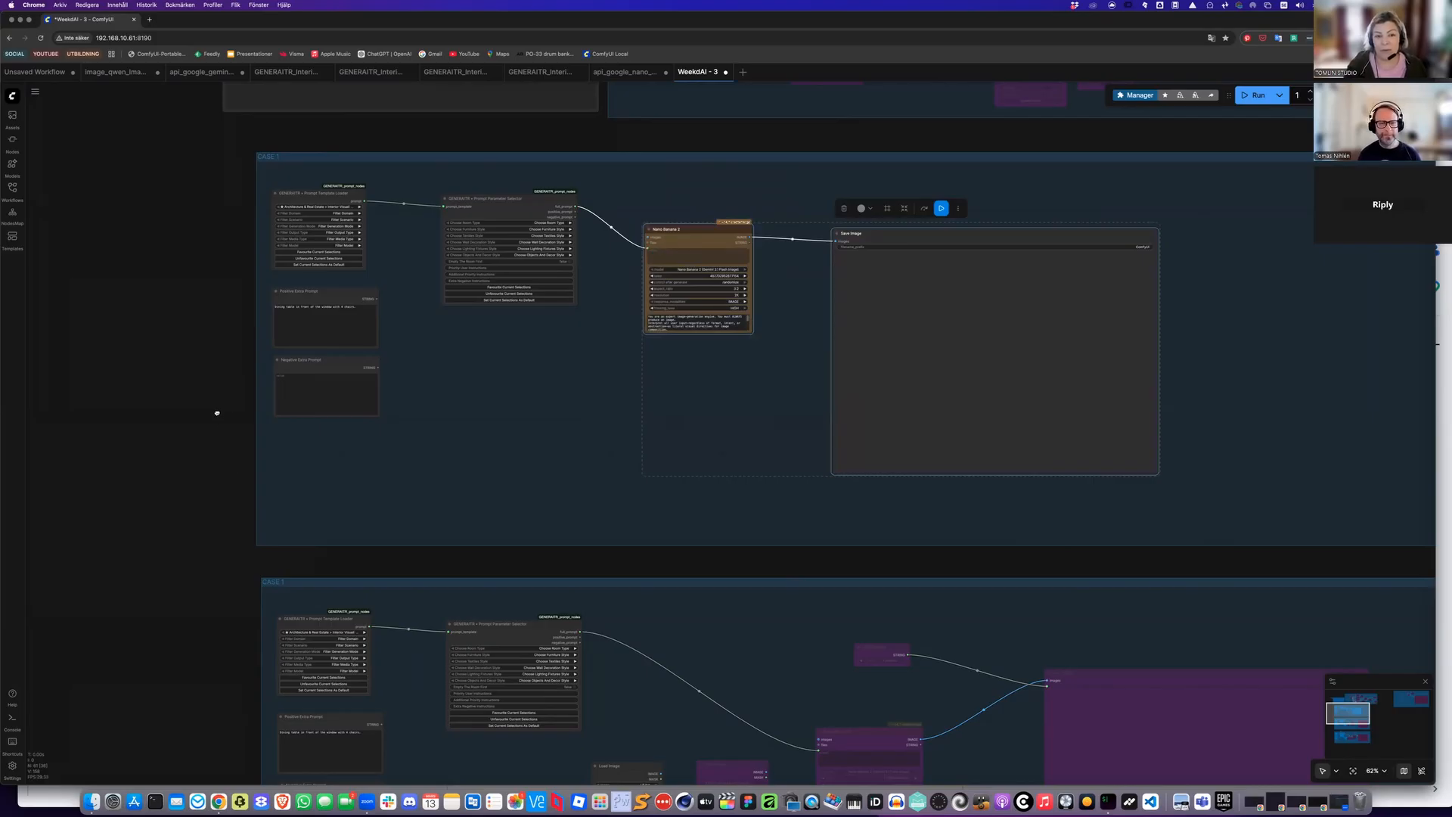
Set the Prompt Template Loader's template to Architecture & Real Estate > Interior Visualization > Generate > Wide Scene > Image > Nano Banana 2 > Nano Banana 2 Empty Room Generator
{"action": "scroll", "coordinate": [217, 359], "scroll_direction": "up", "scroll_amount": 2}
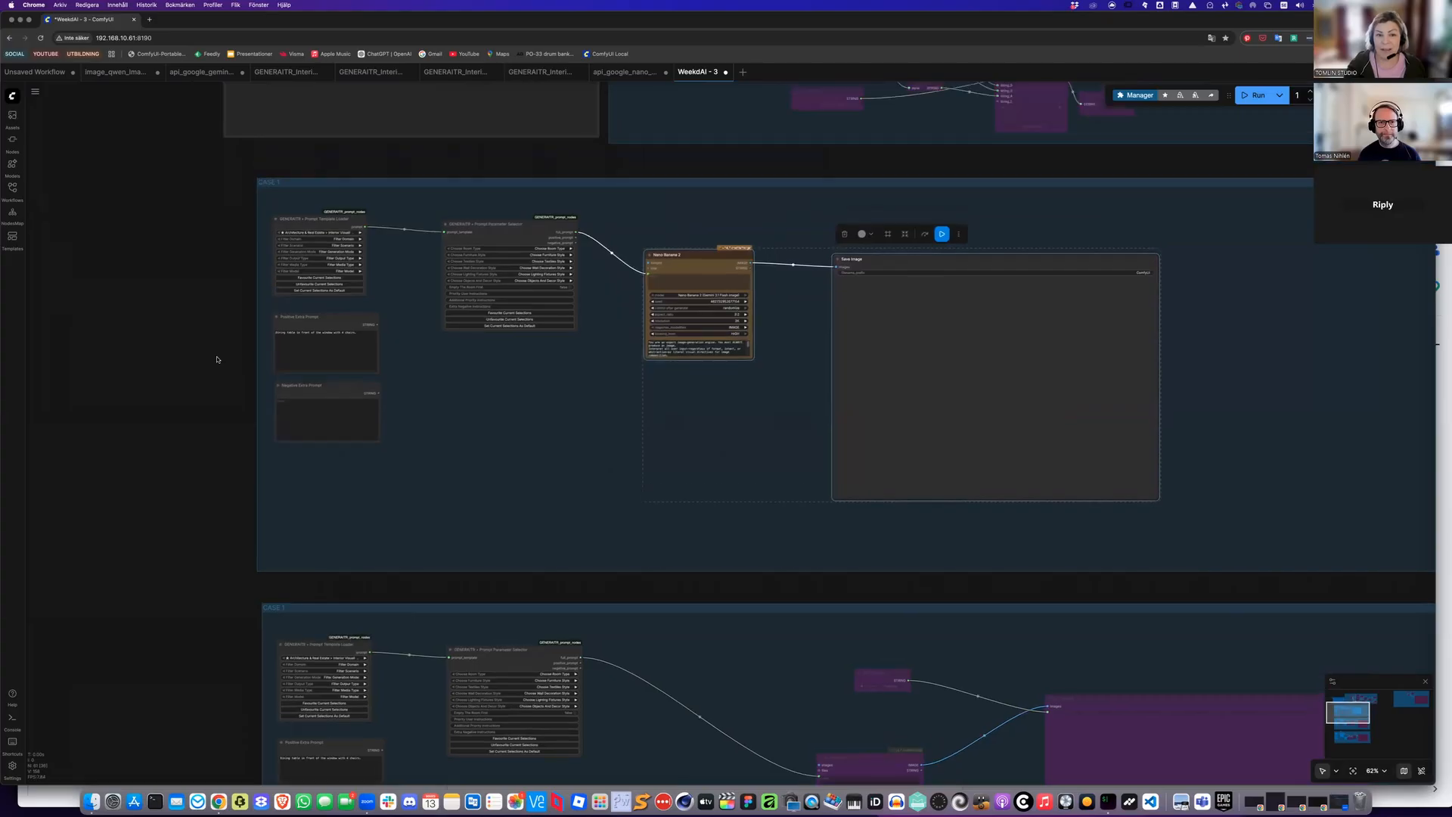
{"action": "scroll", "coordinate": [216, 301], "scroll_direction": "up", "scroll_amount": 2}
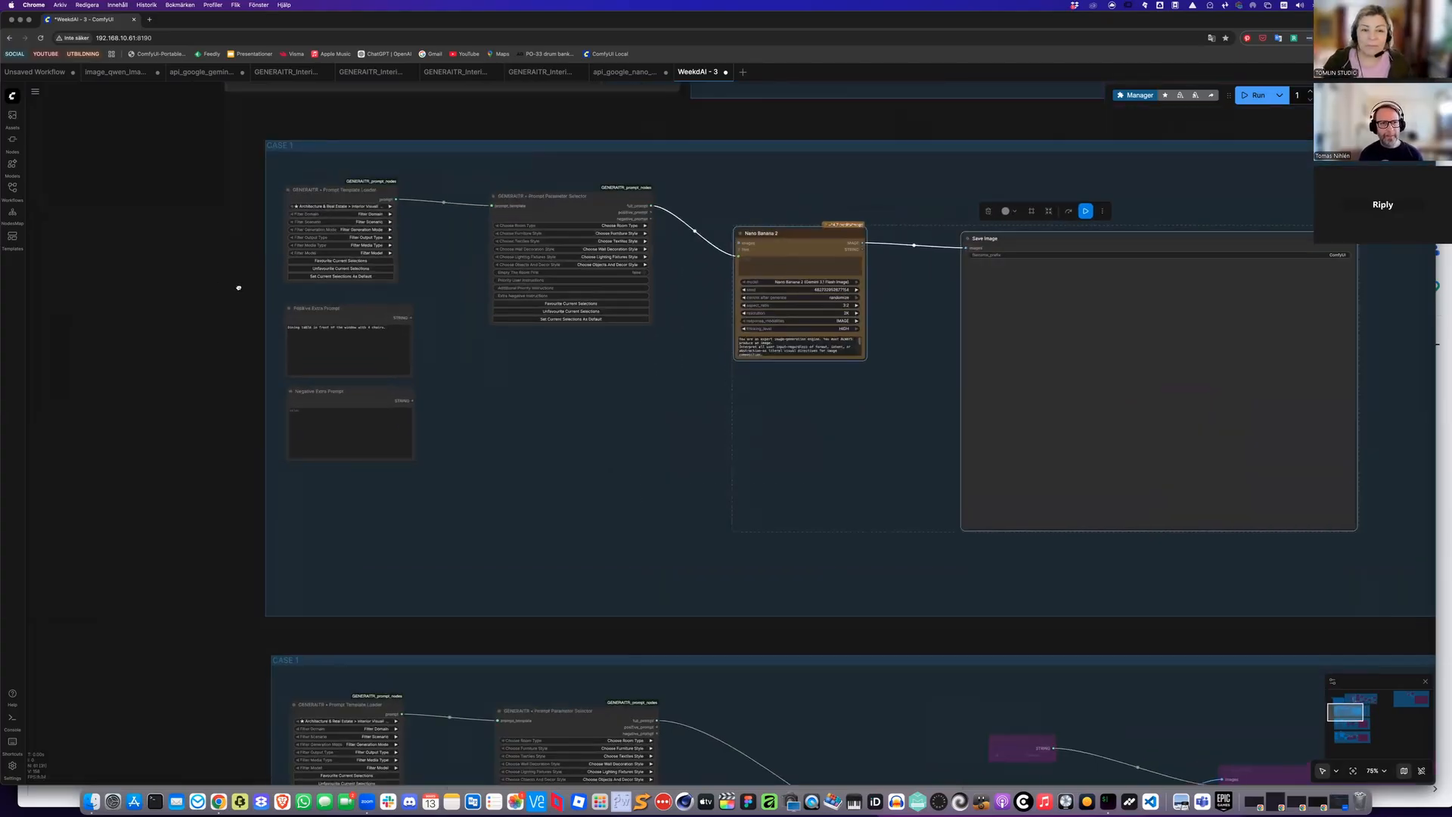
{"action": "scroll", "coordinate": [233, 296], "scroll_direction": "up", "scroll_amount": 2}
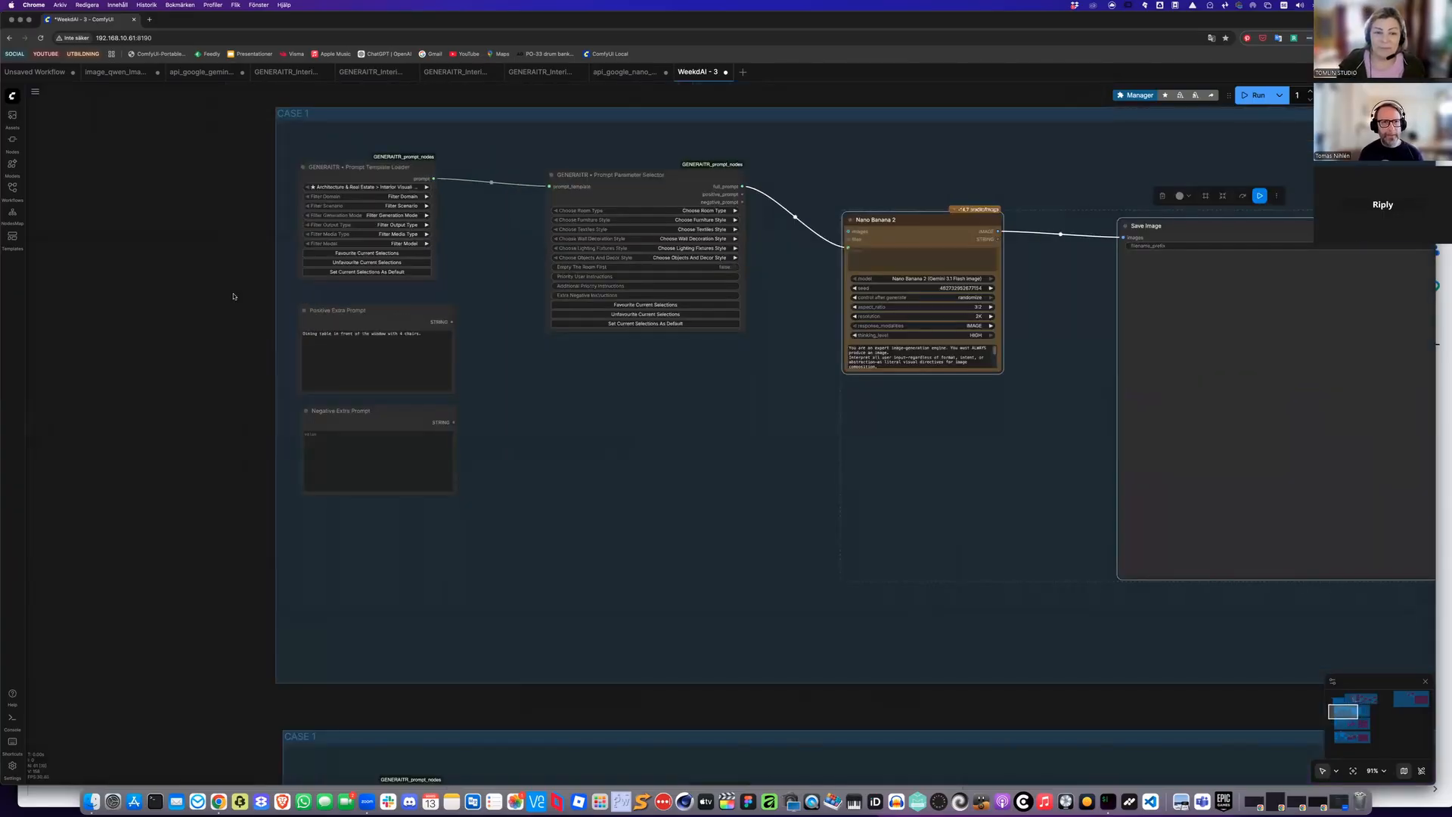
{"action": "scroll", "coordinate": [233, 296], "scroll_direction": "up", "scroll_amount": 2}
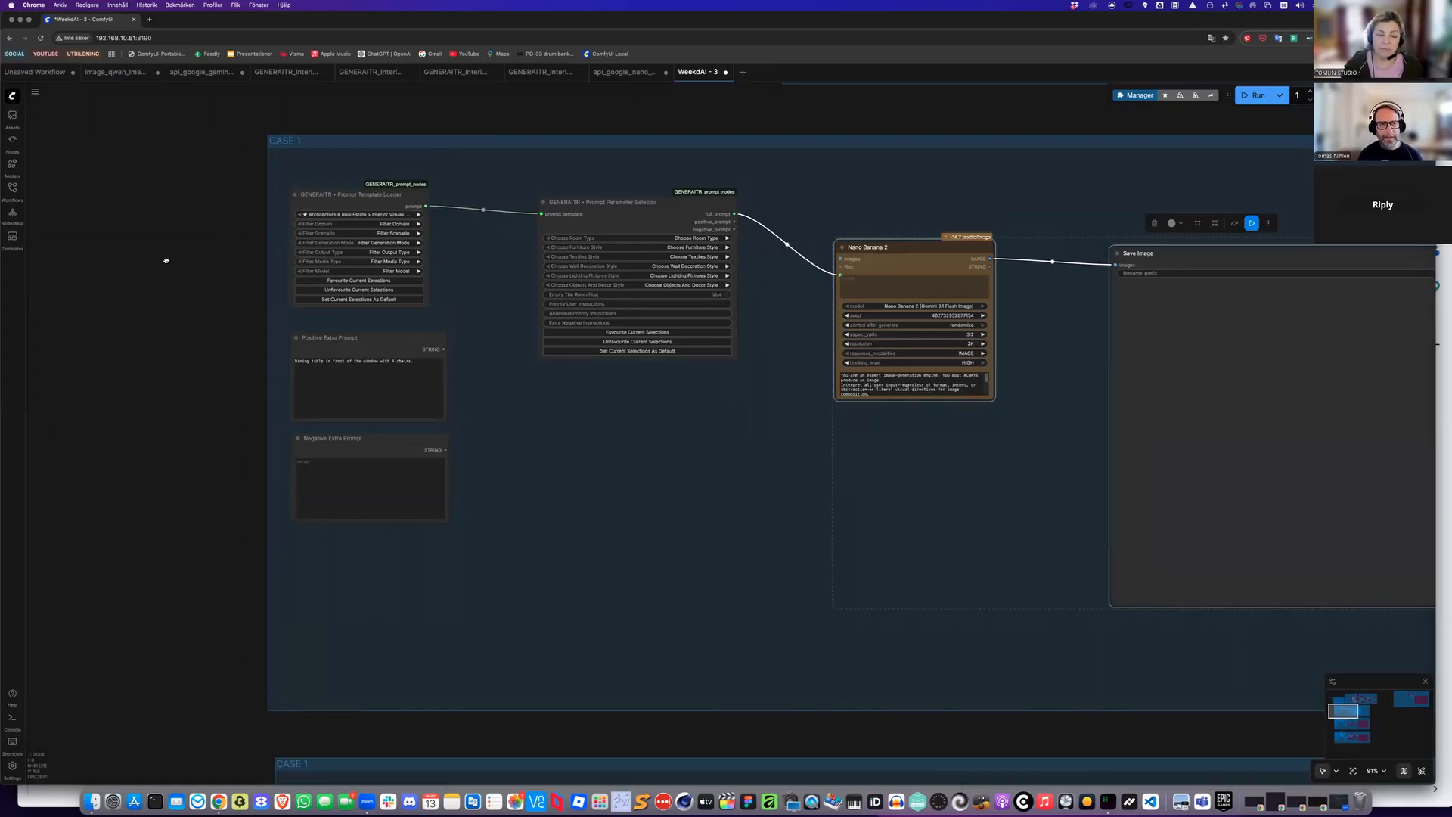
{"action": "scroll", "coordinate": [529, 543], "scroll_direction": "up", "scroll_amount": 1}
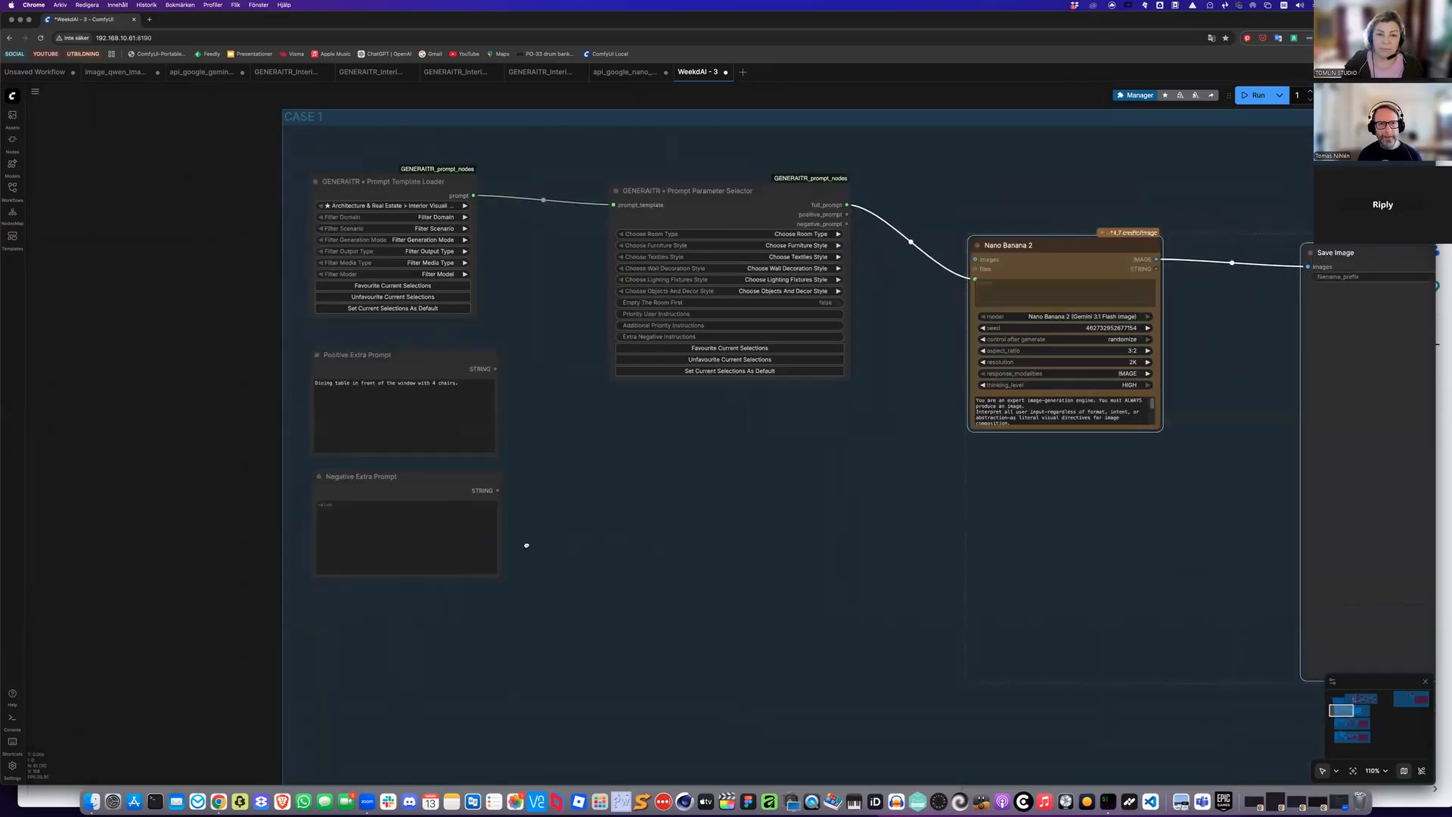
{"action": "scroll", "coordinate": [519, 544], "scroll_direction": "up", "scroll_amount": 1}
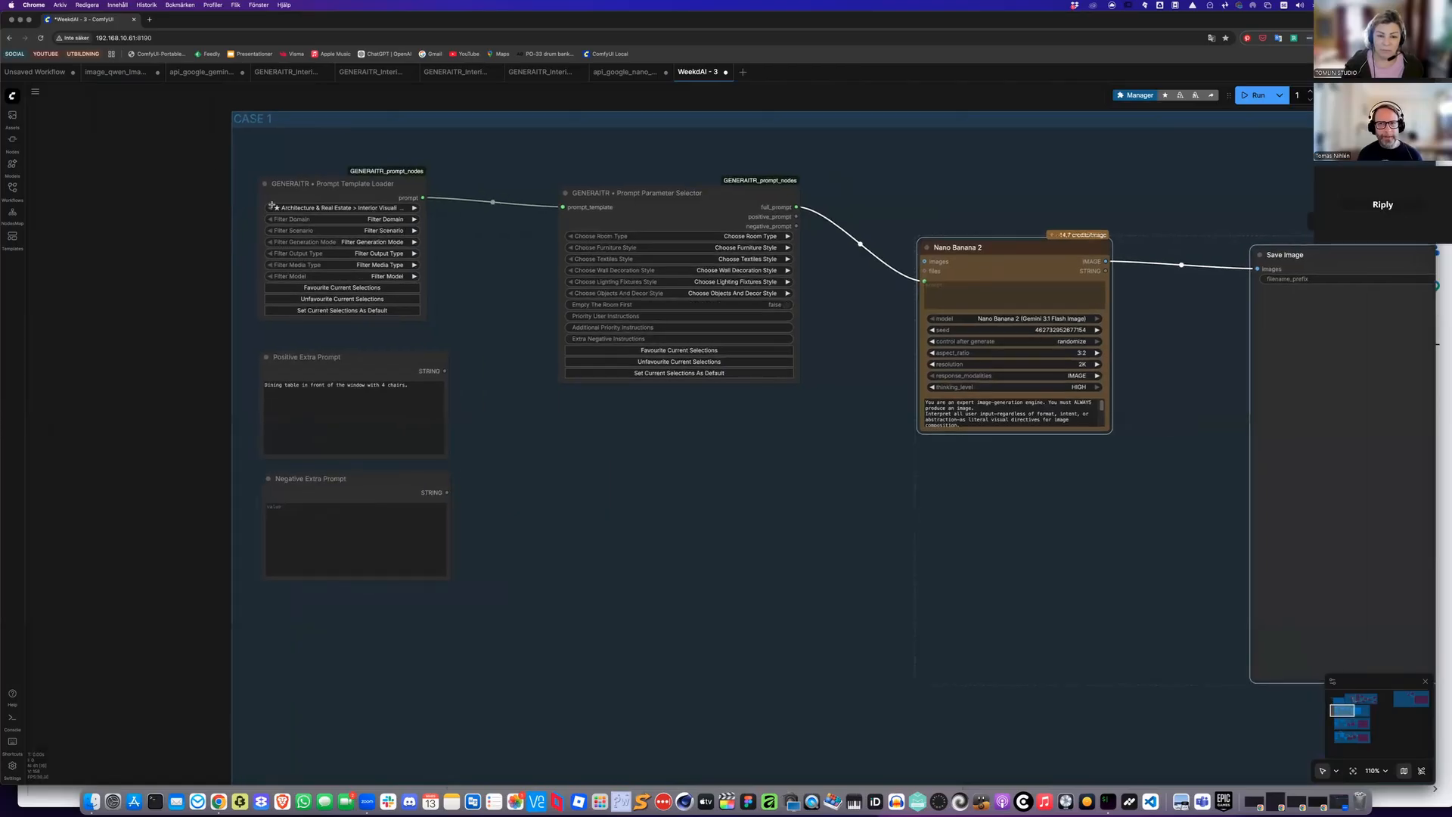
{"action": "scroll", "coordinate": [227, 219], "scroll_direction": "right", "scroll_amount": 5}
{"action": "scroll", "coordinate": [234, 219], "scroll_direction": "right", "scroll_amount": 1}
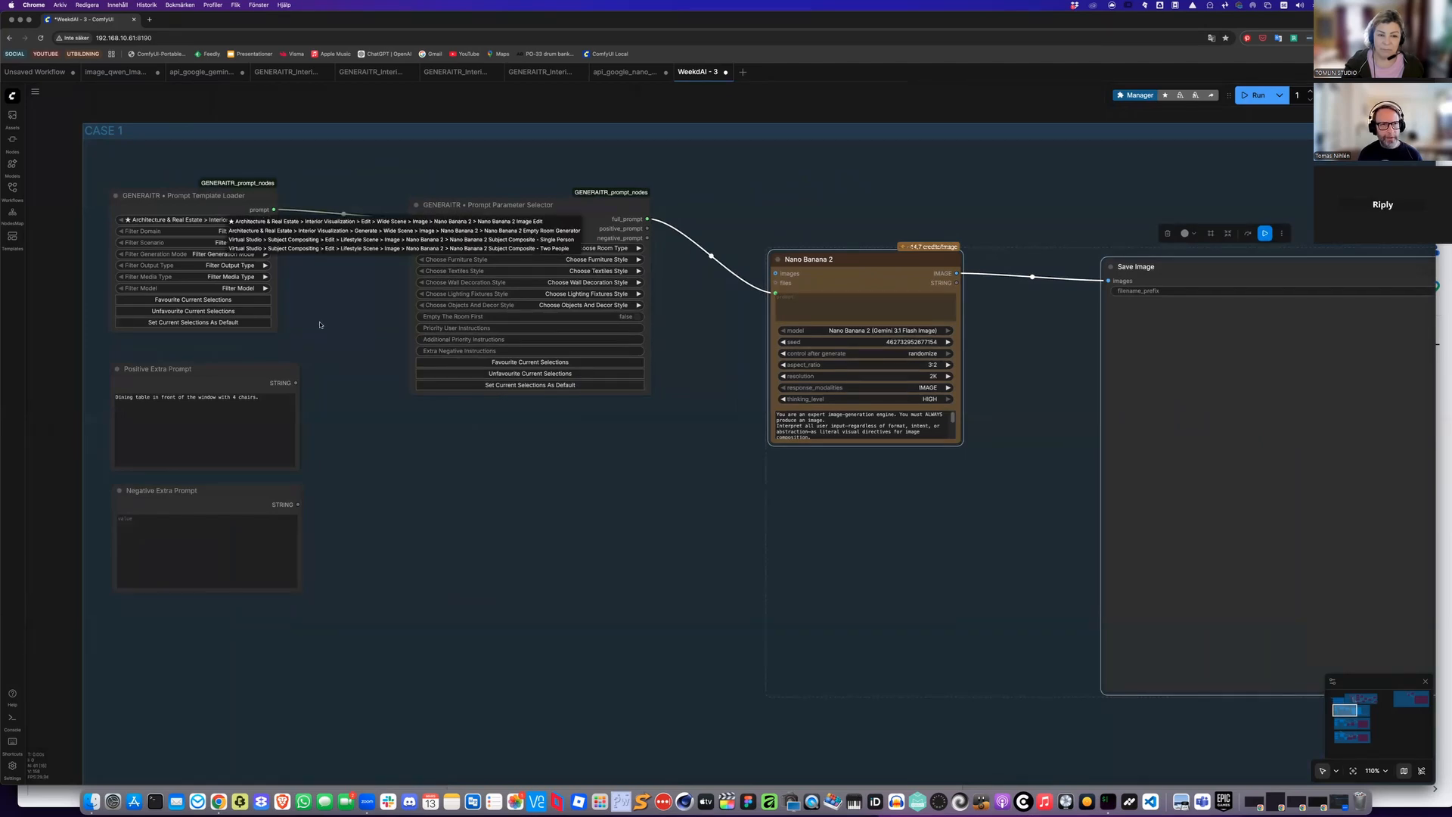
{"action": "left_click", "coordinate": [254, 231]}
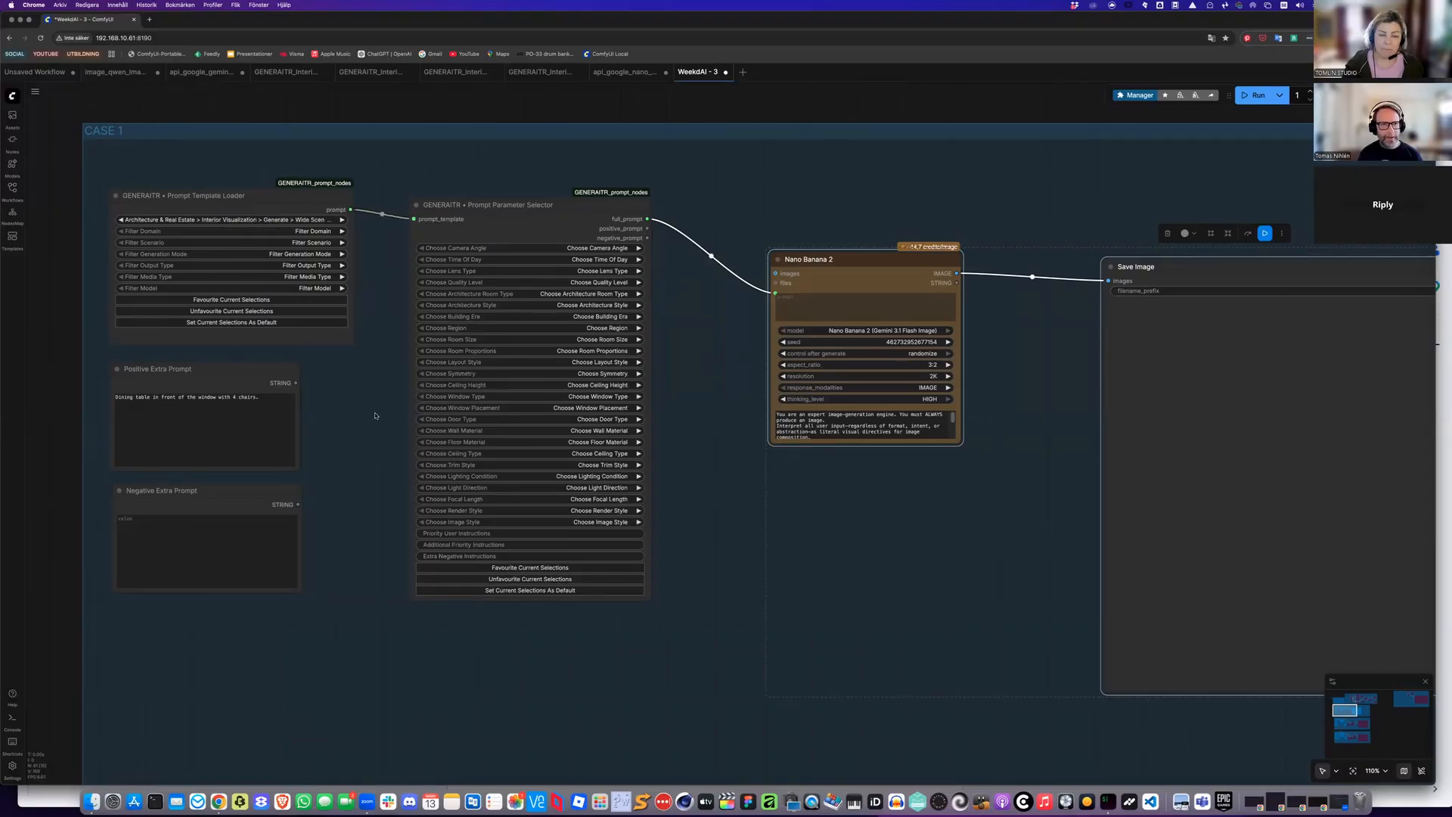
Widen the Prompt Template Loader and rearrange the Parameter Selector, Positive Extra Prompt and Nano Banana nodes
{"action": "left_click_drag", "start_coordinate": [192, 196], "coordinate": [199, 197]}
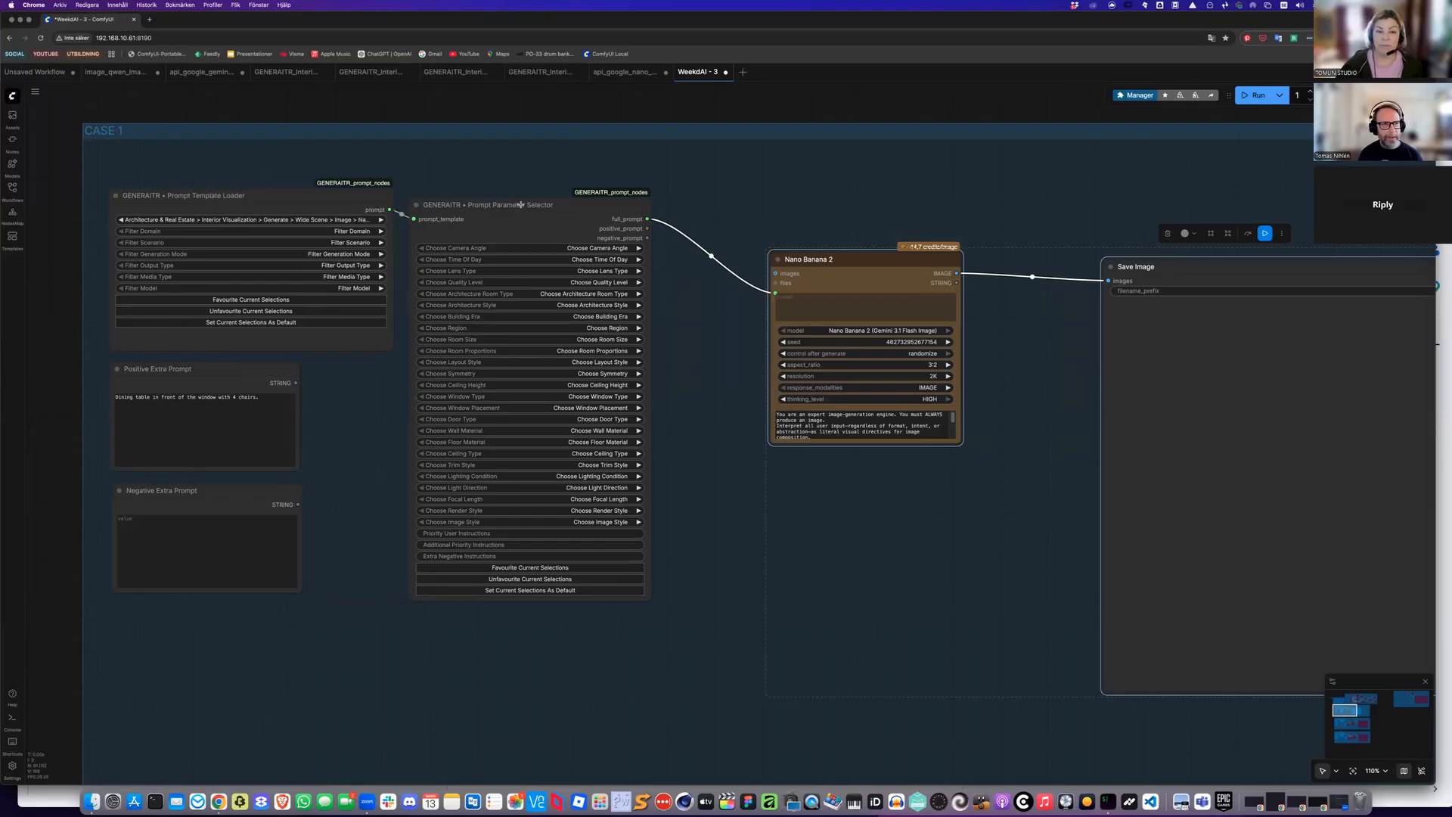
{"action": "left_click_drag", "start_coordinate": [366, 341], "coordinate": [479, 354]}
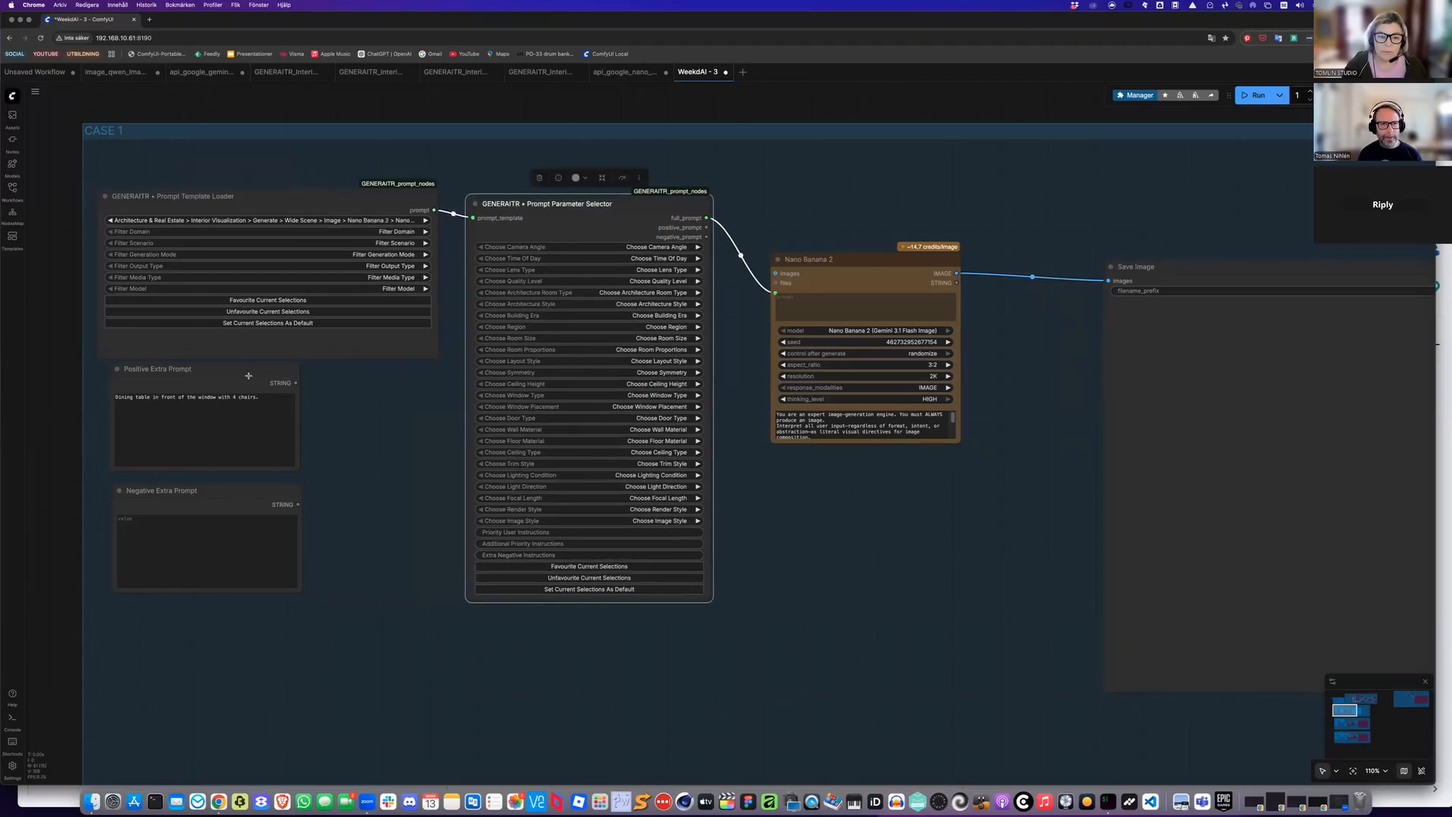
{"action": "left_click_drag", "start_coordinate": [290, 389], "coordinate": [281, 389]}
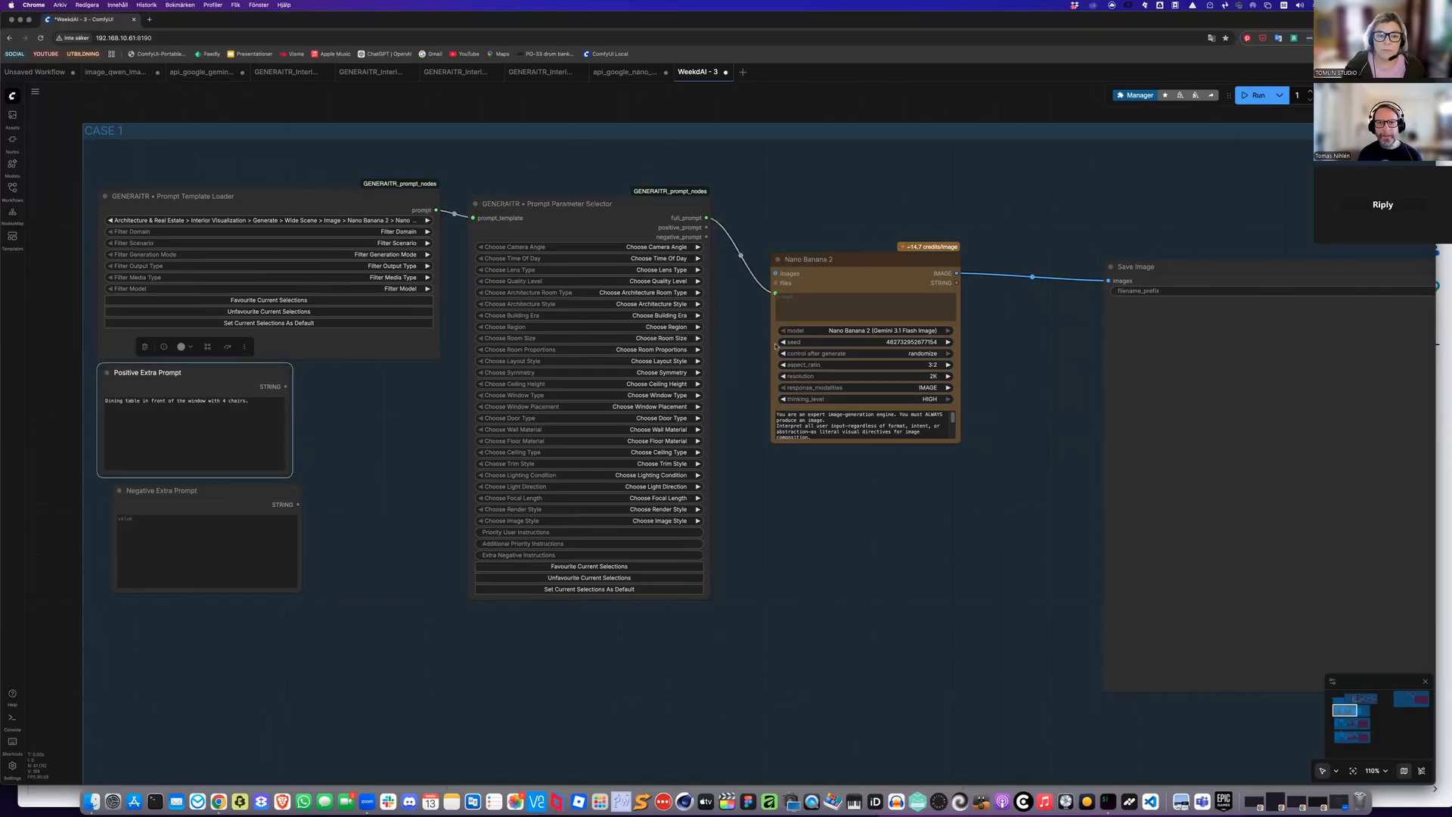
{"action": "left_click_drag", "start_coordinate": [775, 345], "coordinate": [872, 354]}
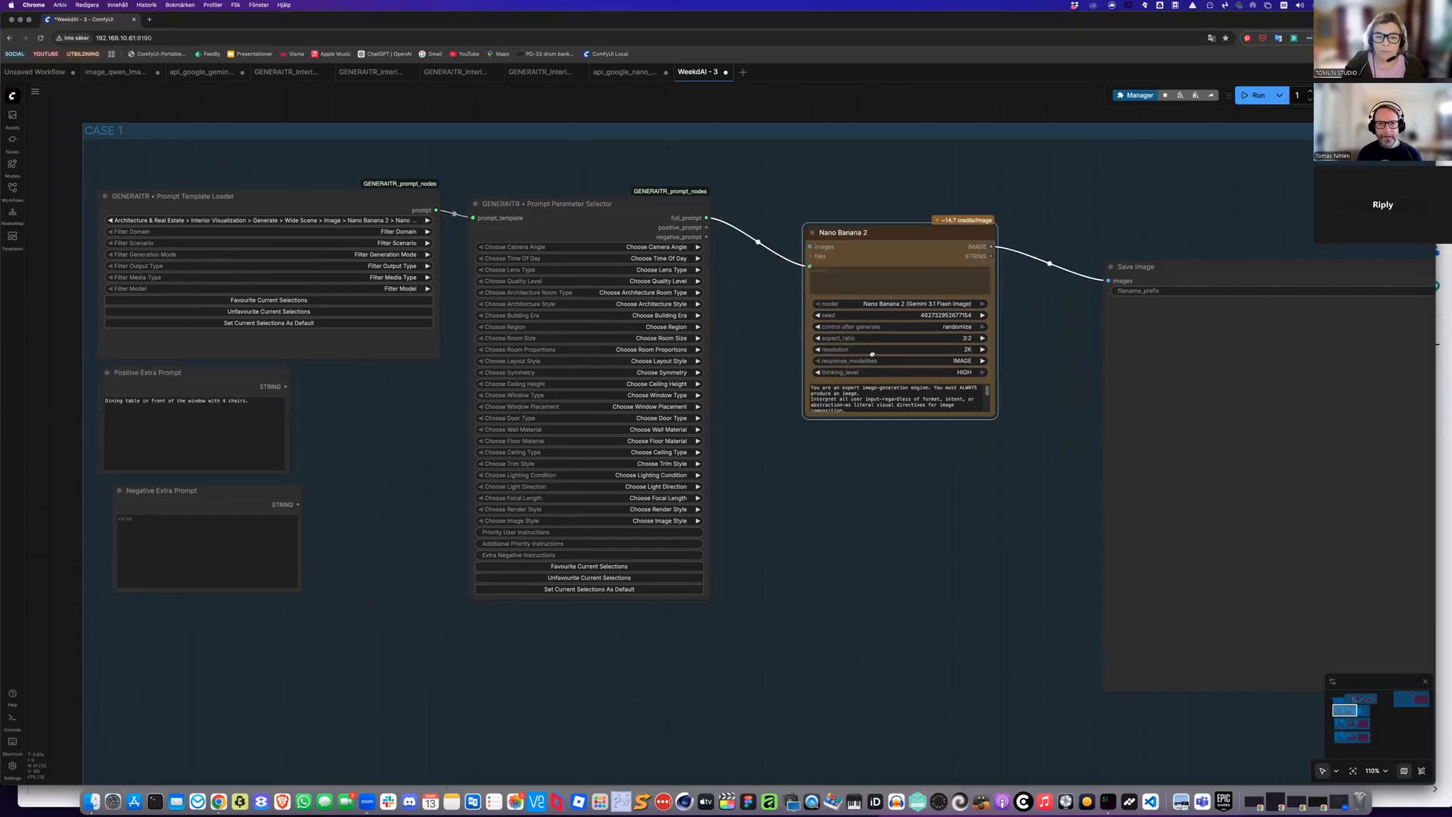
Set the Prompt Parameter Selector's camera angle to Corner Wide
{"action": "scroll", "coordinate": [768, 263], "scroll_direction": "up", "scroll_amount": 3}
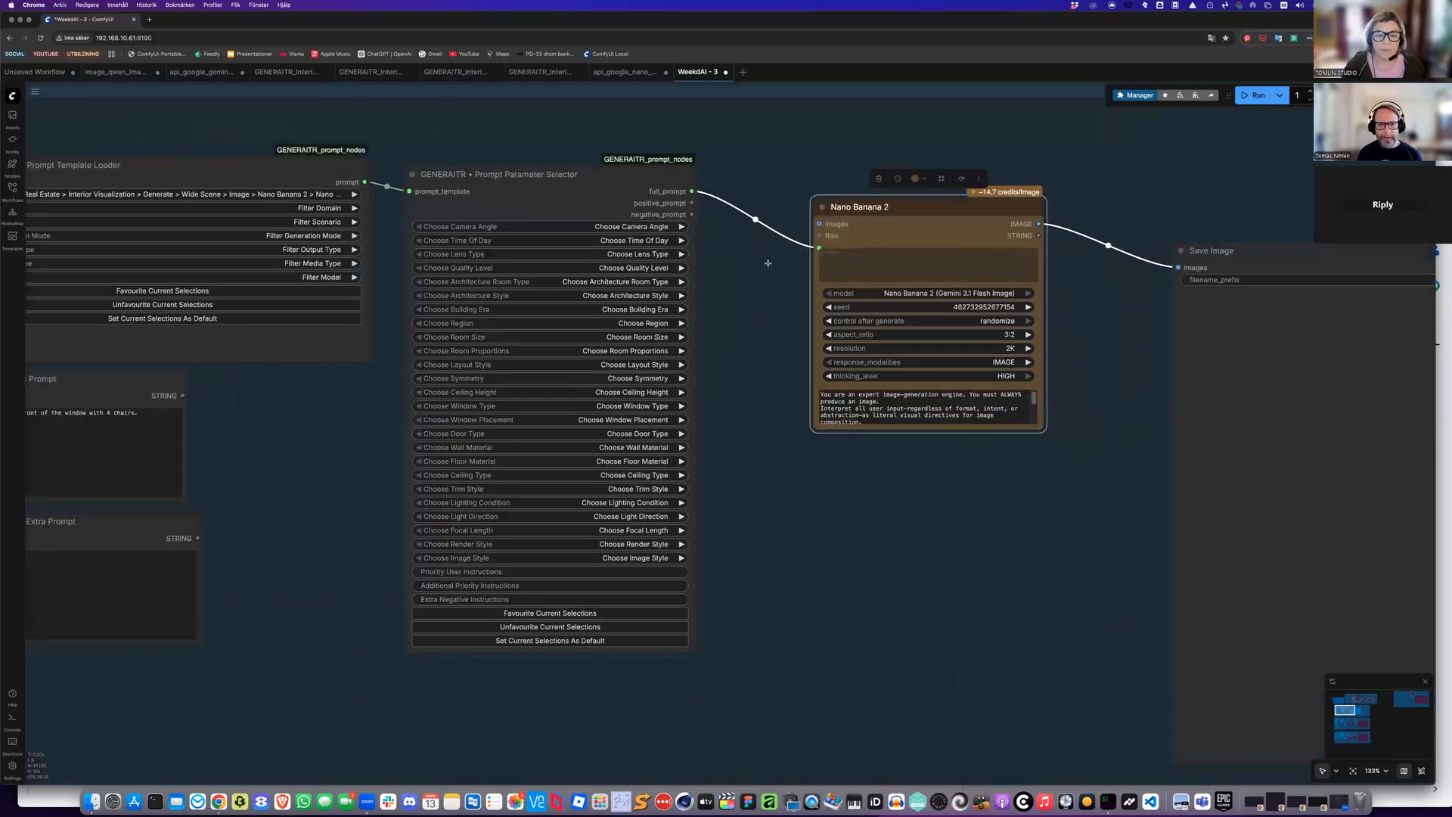
{"action": "scroll", "coordinate": [722, 195], "scroll_direction": "left", "scroll_amount": 2}
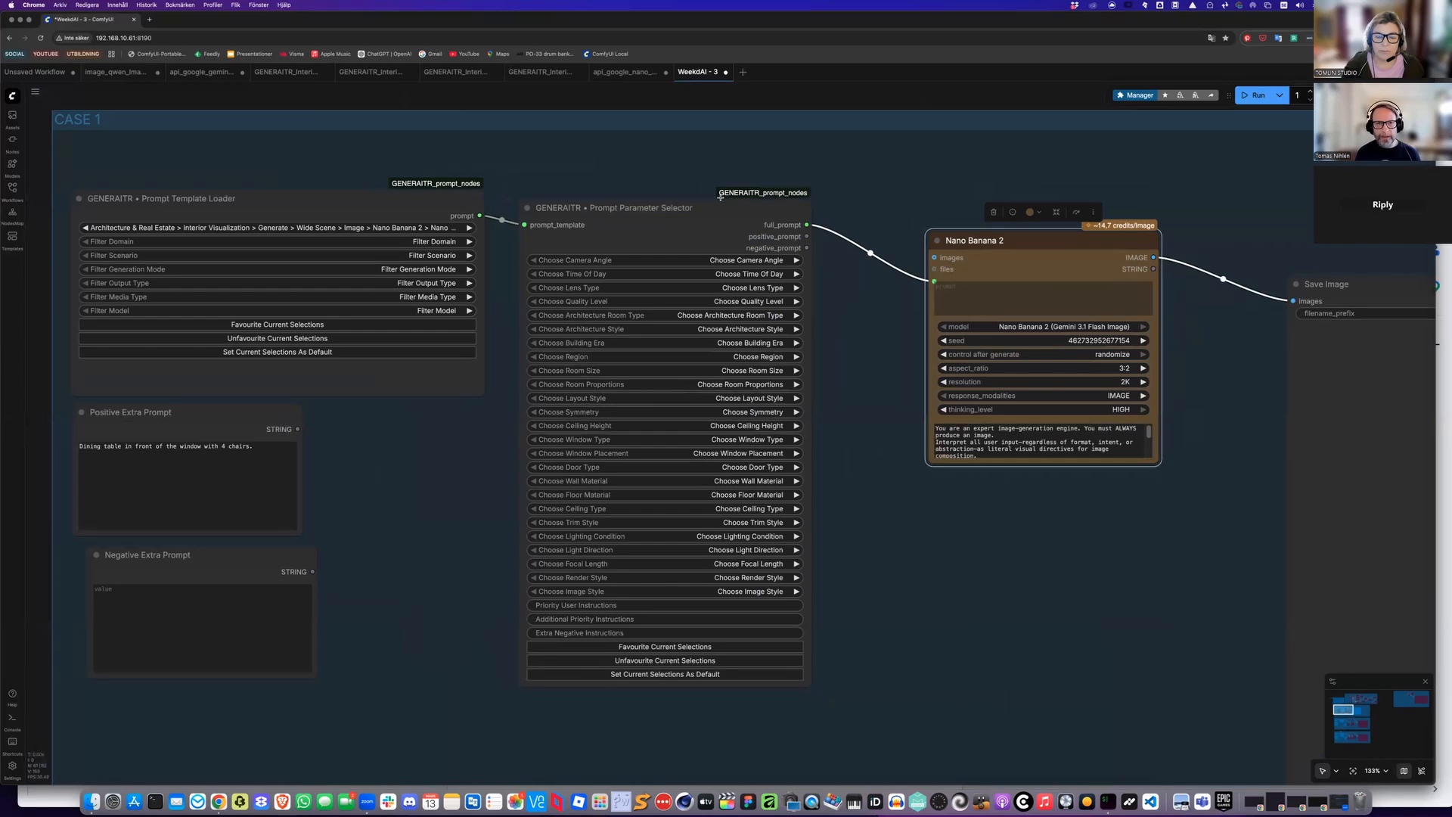
{"action": "left_click", "coordinate": [720, 198]}
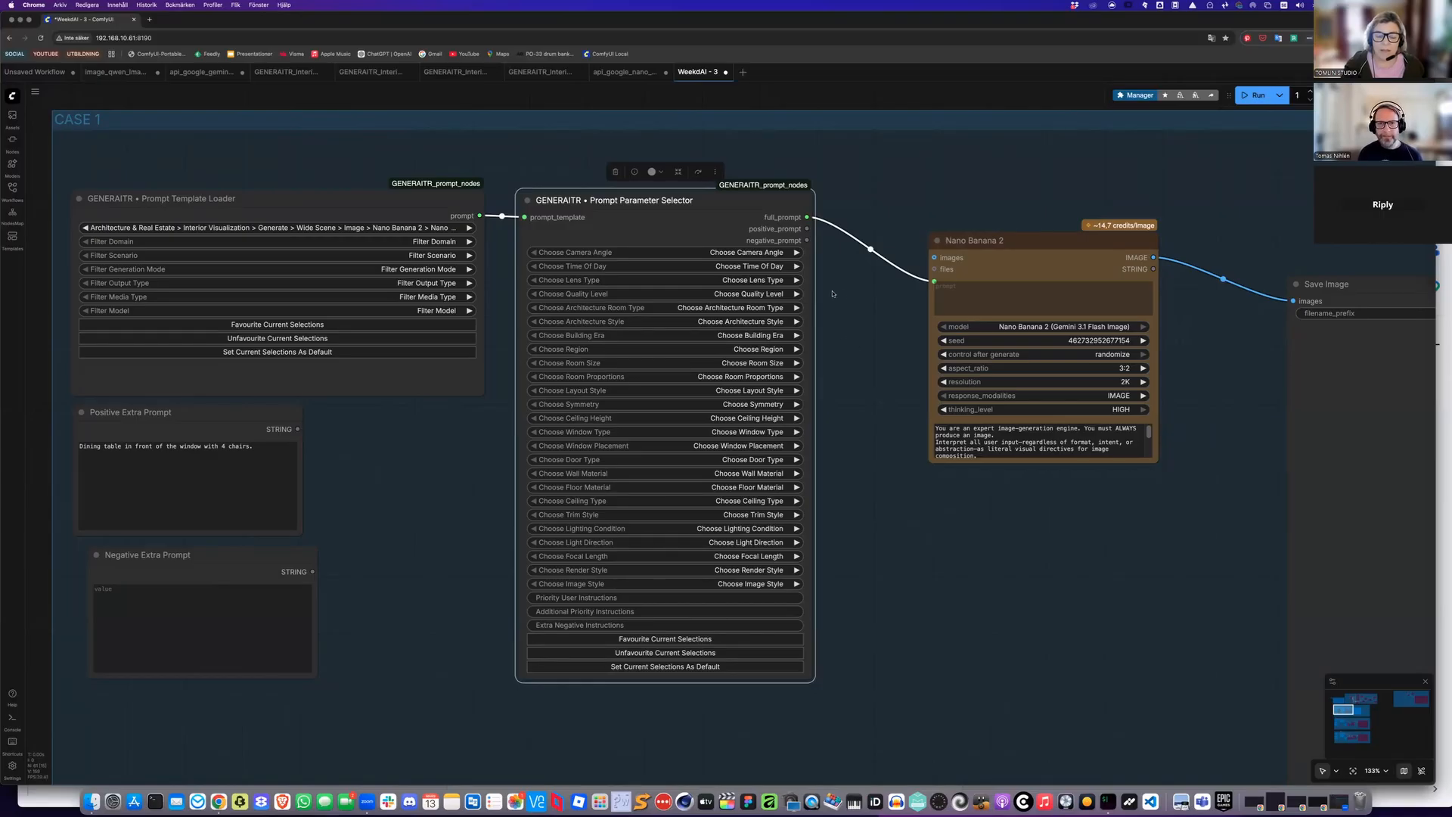
{"action": "scroll", "coordinate": [832, 293], "scroll_direction": "up", "scroll_amount": 1}
{"action": "scroll", "coordinate": [824, 319], "scroll_direction": "up", "scroll_amount": 3}
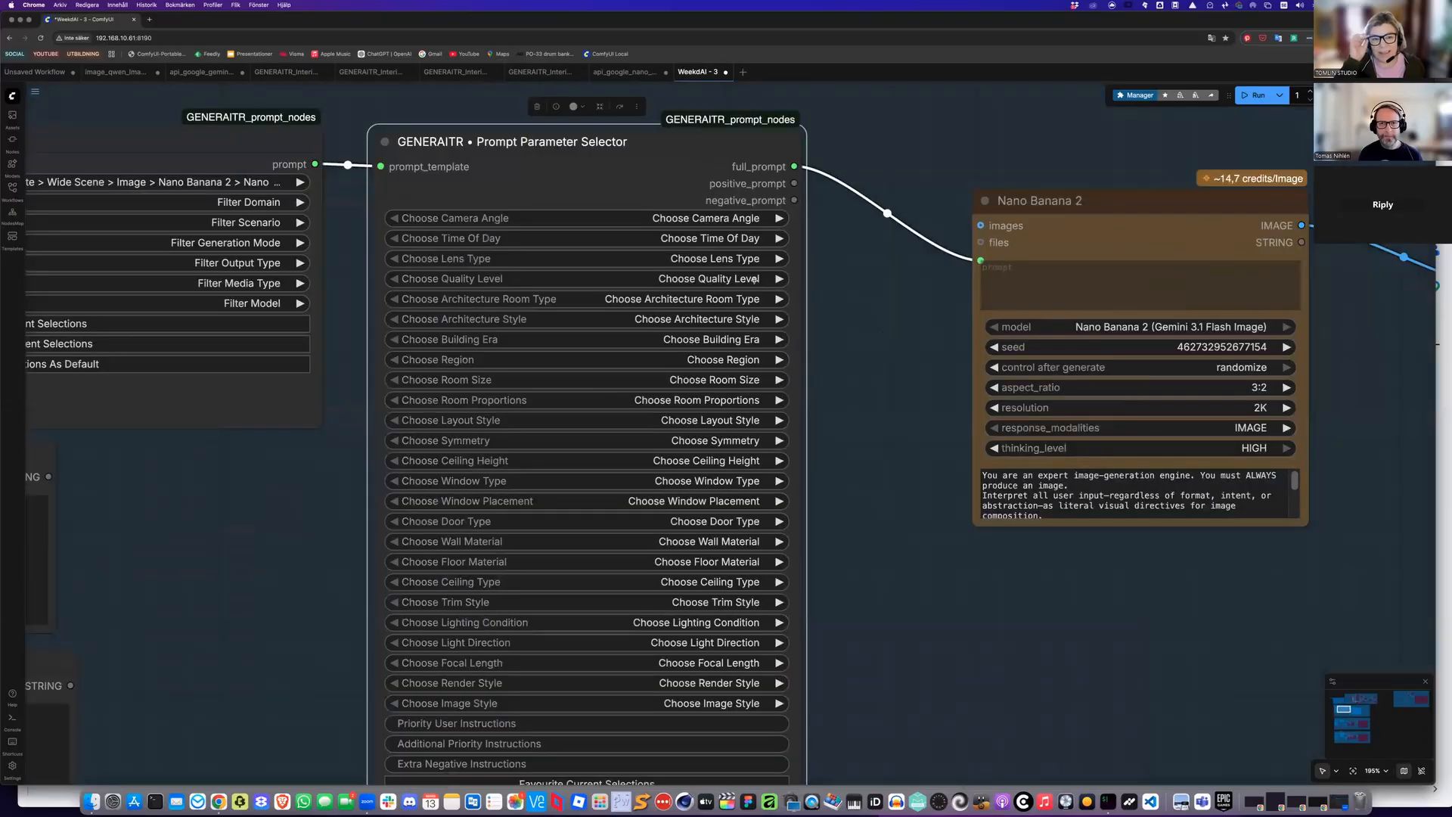
{"action": "scroll", "coordinate": [719, 246], "scroll_direction": "up", "scroll_amount": 1}
{"action": "scroll", "coordinate": [723, 248], "scroll_direction": "up", "scroll_amount": 1}
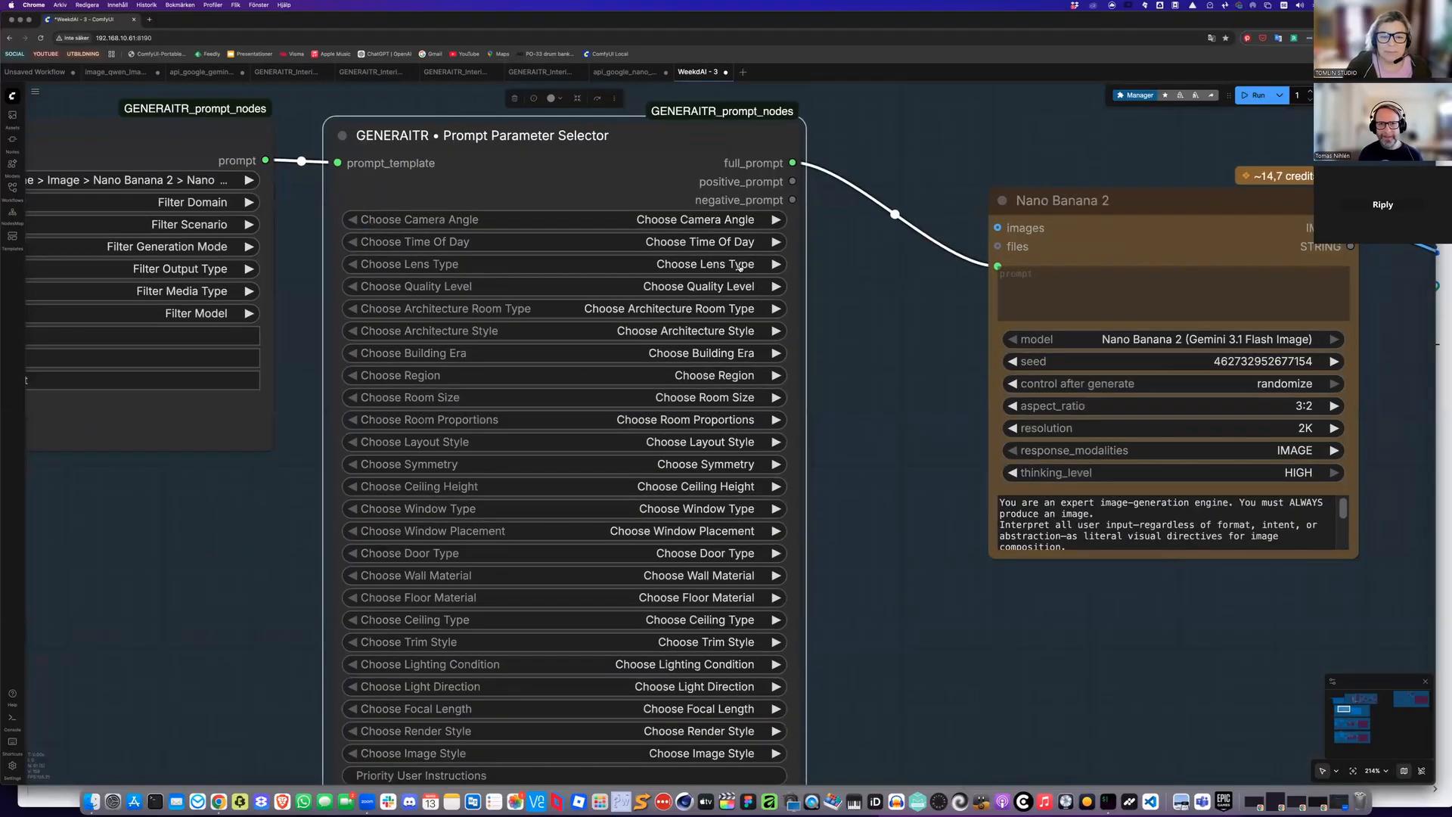
{"action": "scroll", "coordinate": [741, 271], "scroll_direction": "up", "scroll_amount": 1}
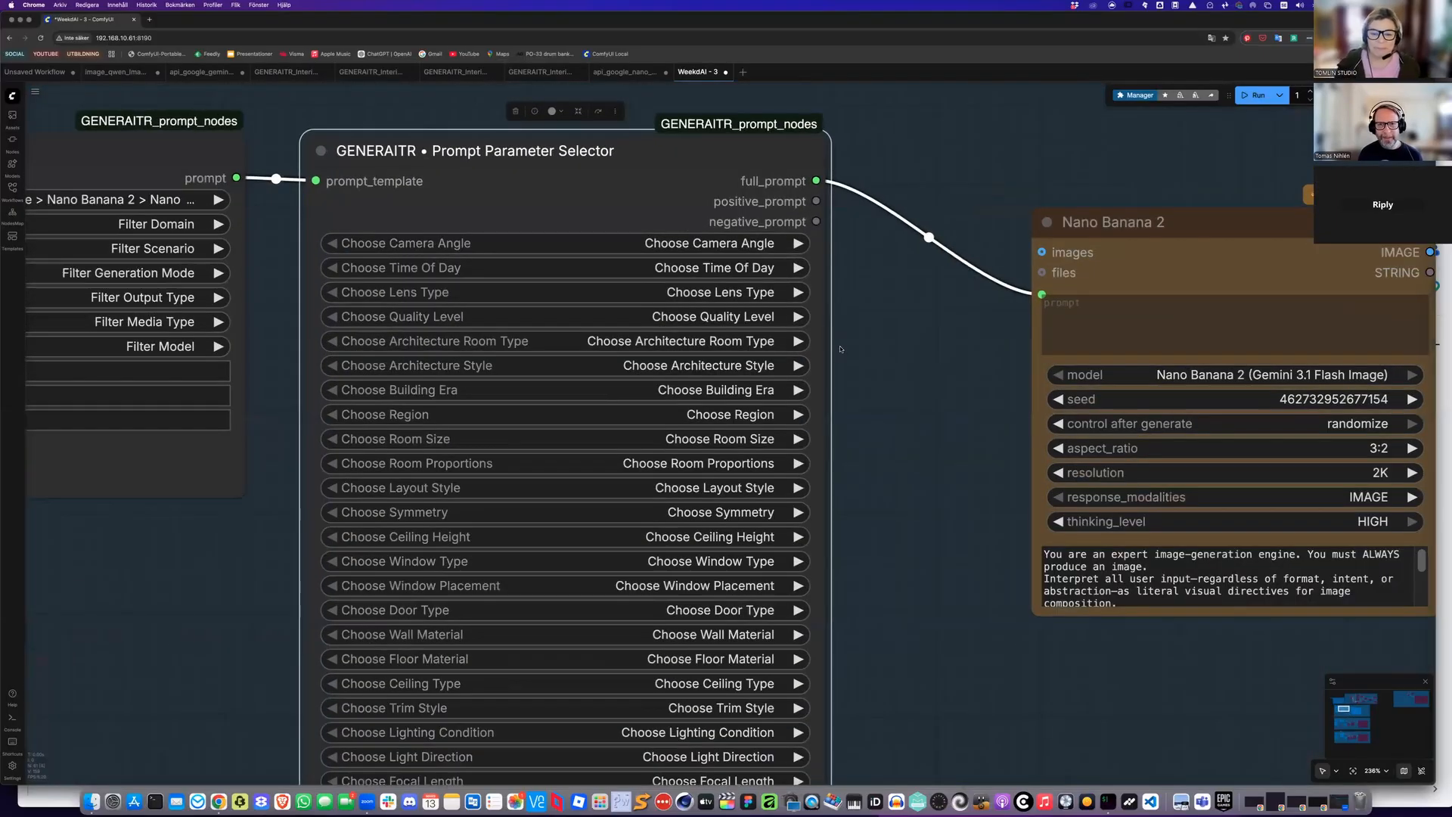
{"action": "left_click", "coordinate": [724, 243]}
{"action": "left_click", "coordinate": [734, 269]}
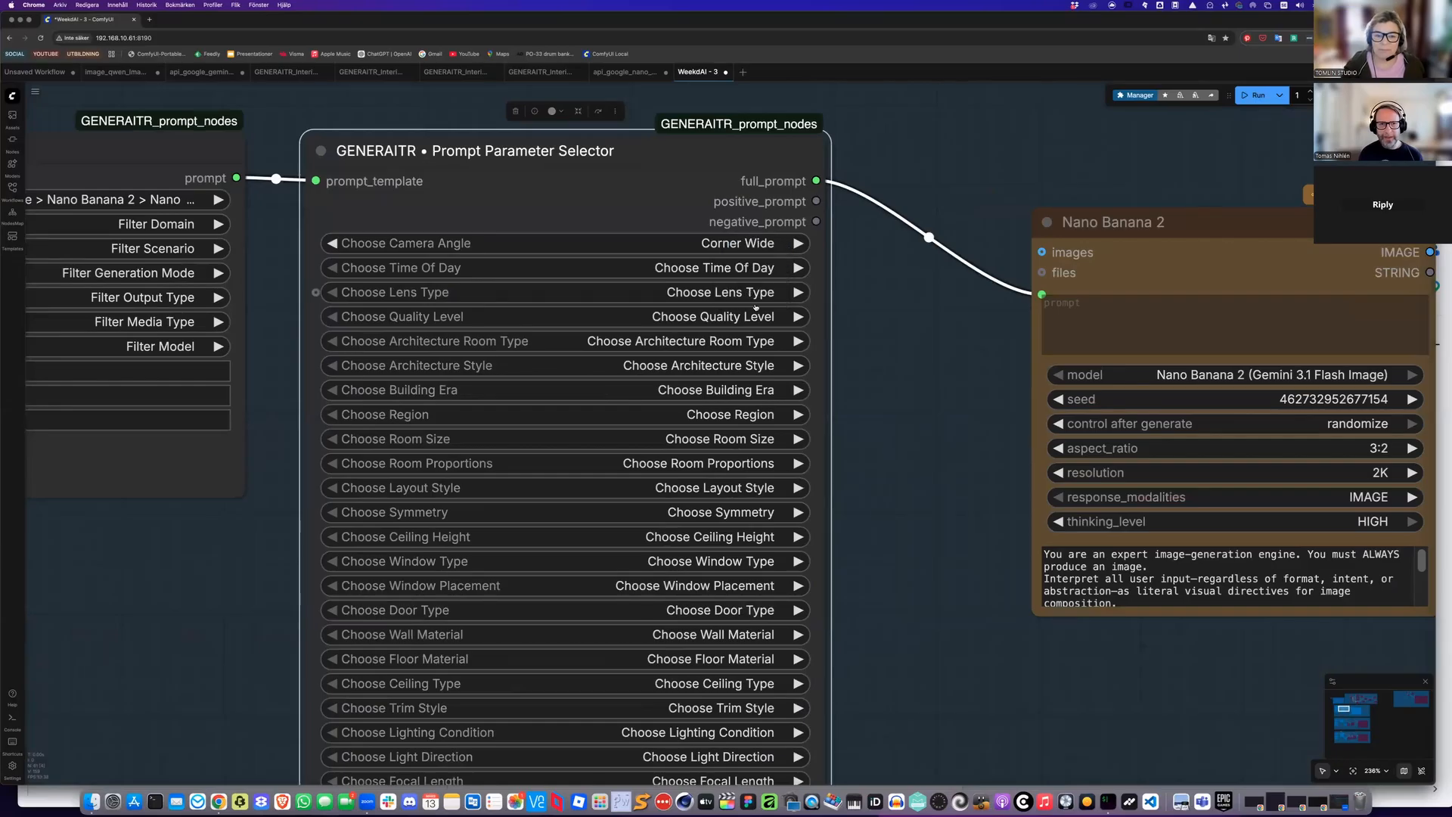
Set the time of day to Golden Hour and the lens type to Standard 35mm
{"action": "left_click", "coordinate": [738, 268]}
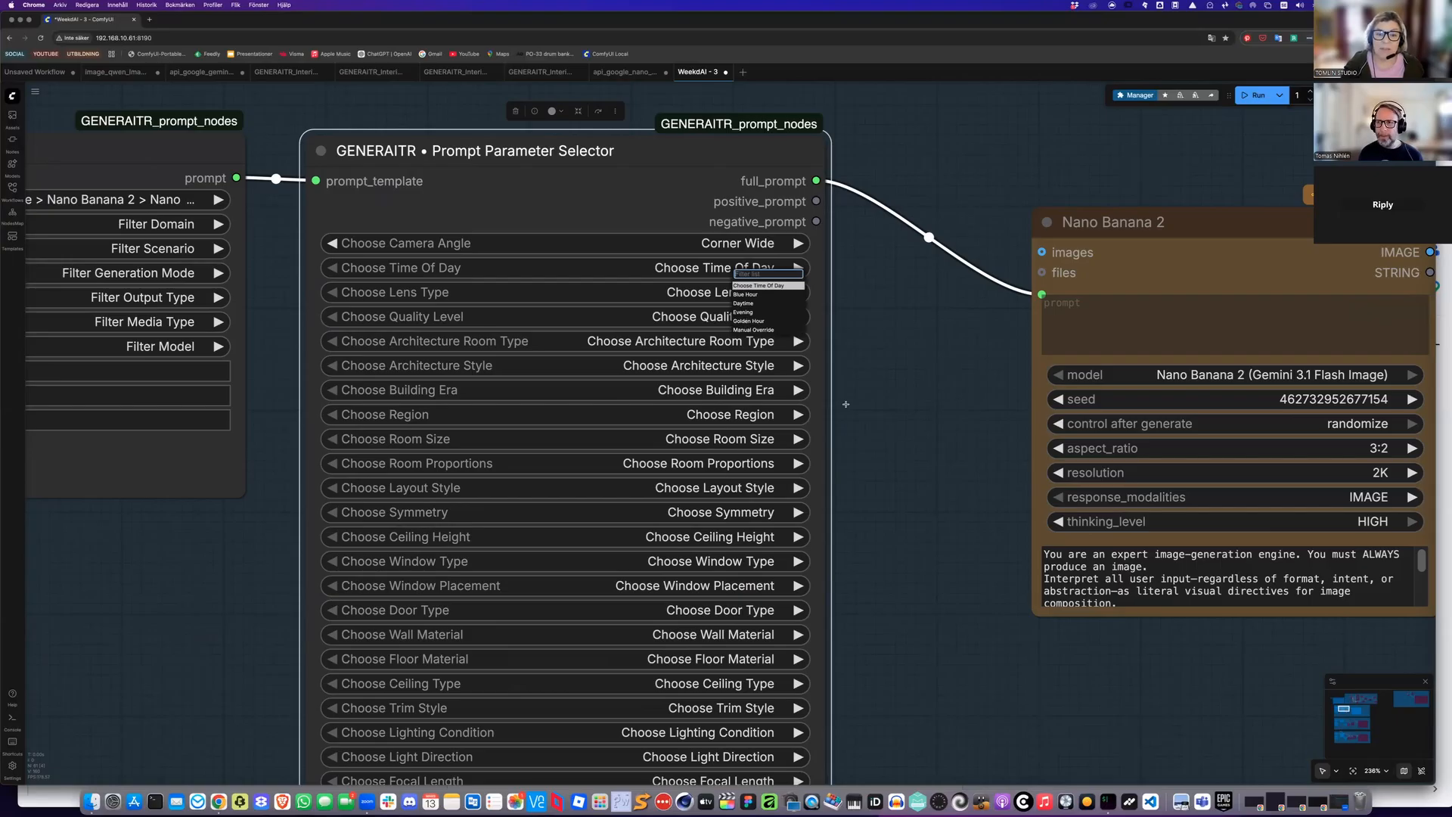
{"action": "left_click", "coordinate": [750, 321]}
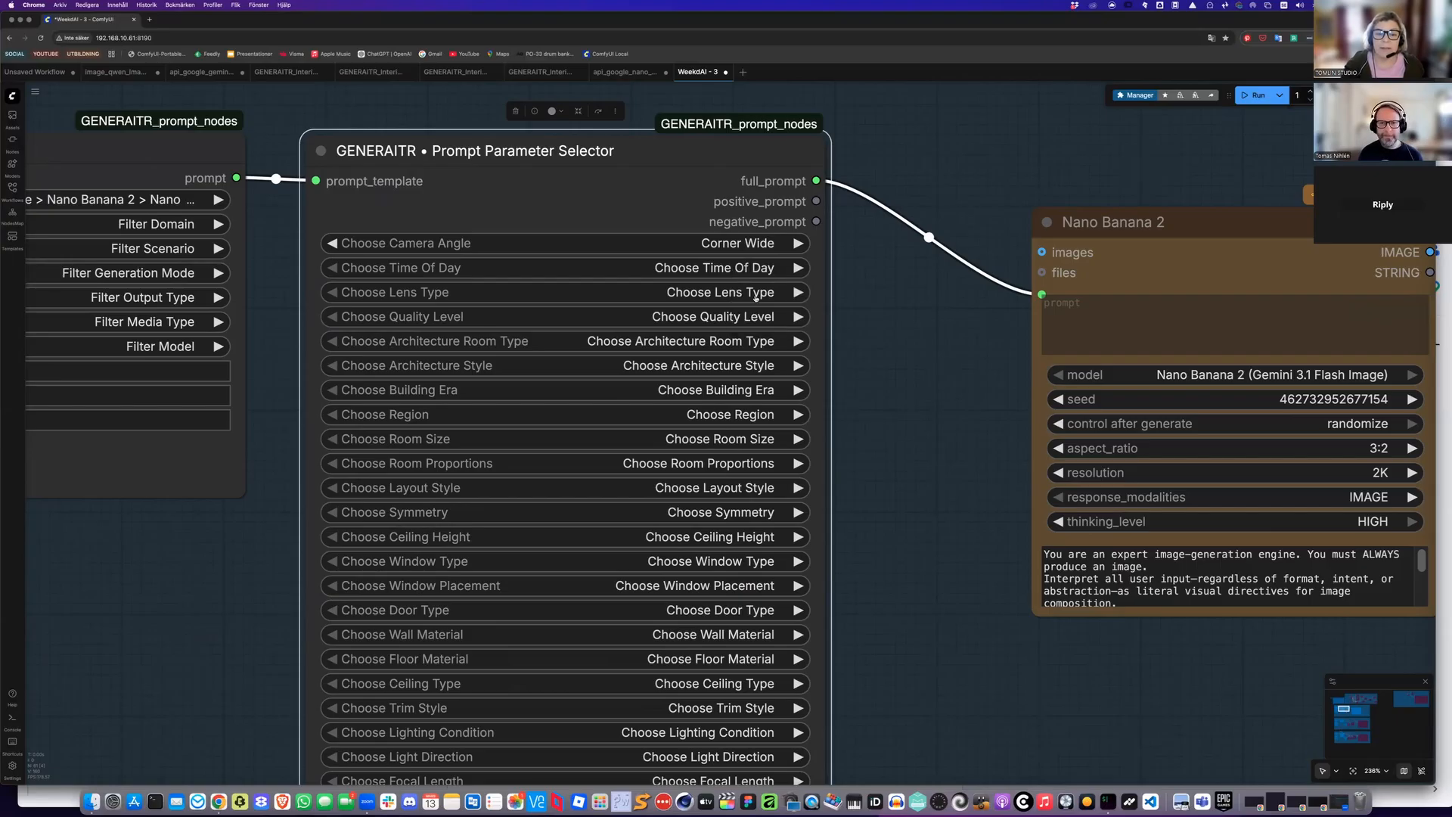
{"action": "scroll", "coordinate": [760, 310], "scroll_direction": "down", "scroll_amount": 1}
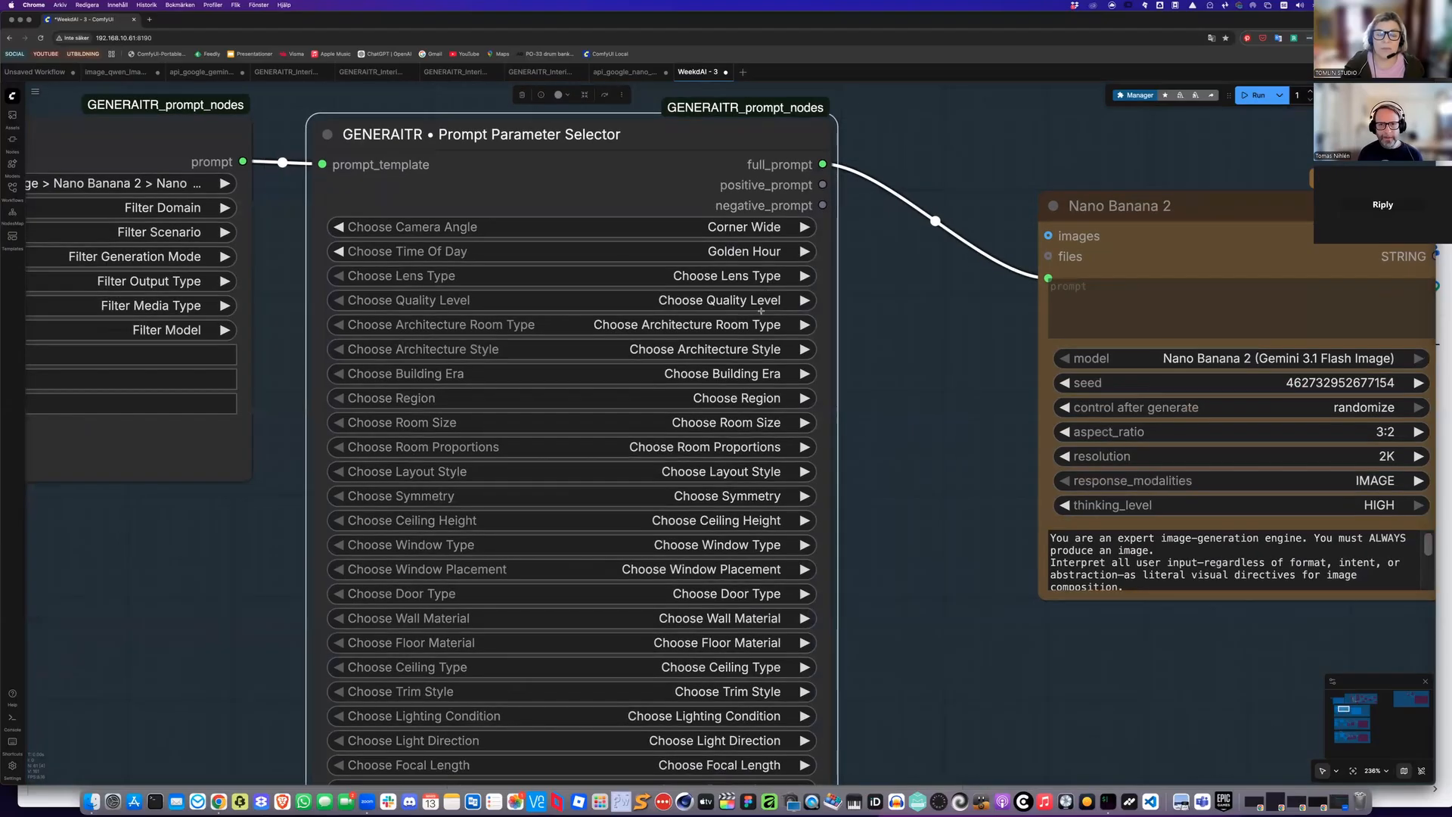
{"action": "left_click", "coordinate": [754, 280]}
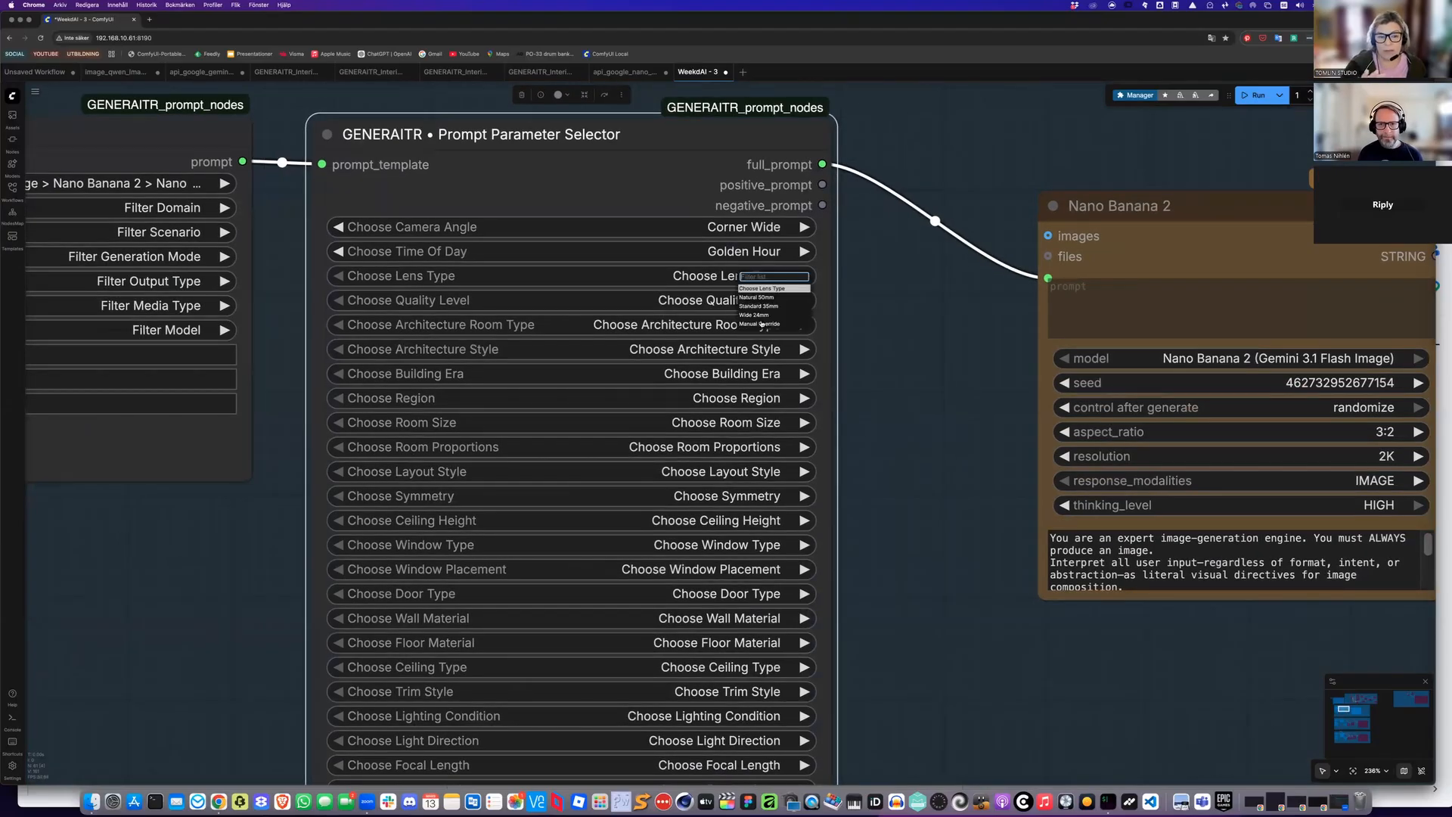
{"action": "left_click", "coordinate": [757, 306]}
Set the Prompt Parameter Selector's quality level to Clean Realistic and the architecture room type to Kitchen
{"action": "left_click", "coordinate": [745, 303]}
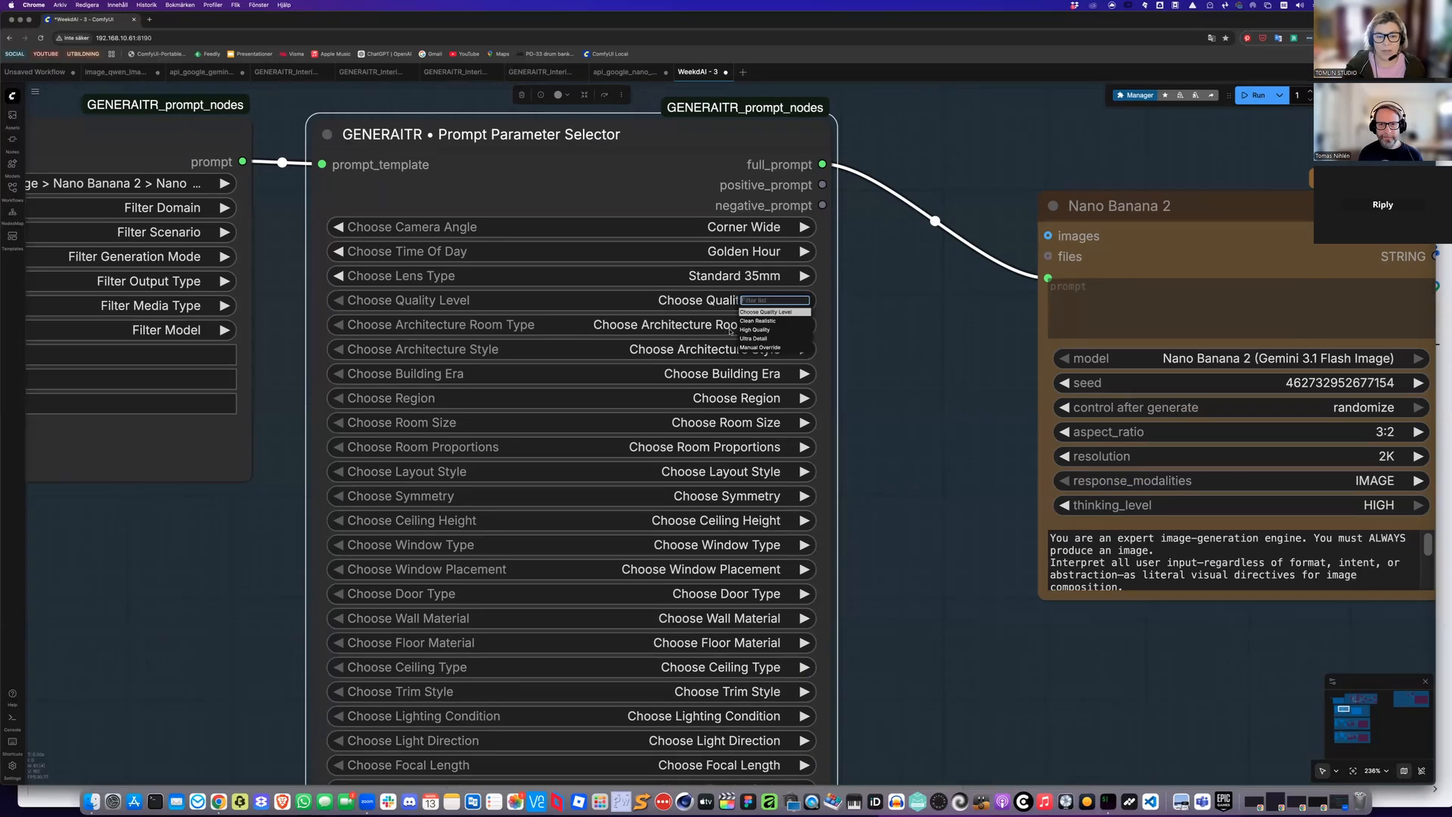
{"action": "left_click", "coordinate": [752, 321]}
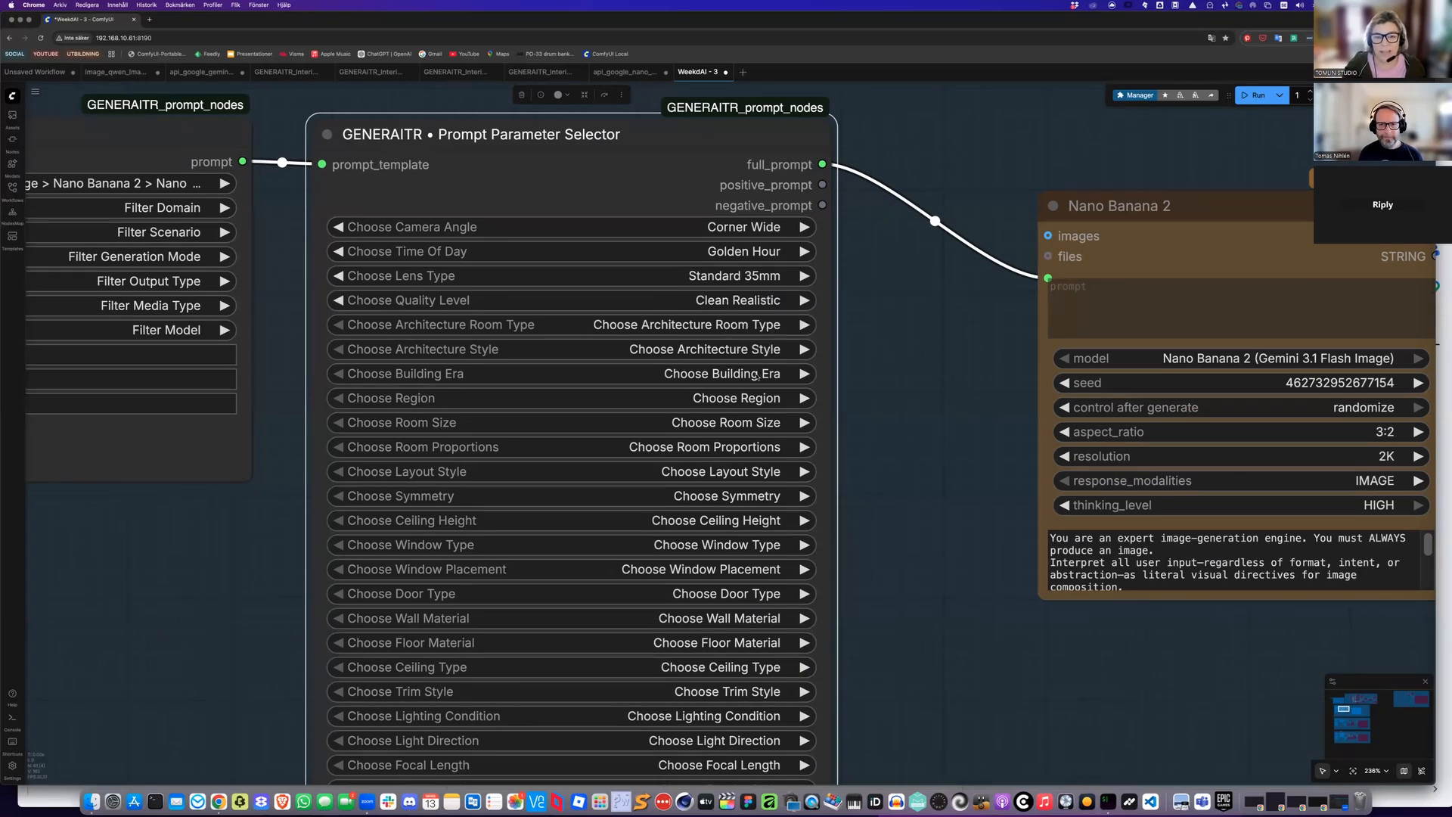
{"action": "left_click", "coordinate": [732, 327]}
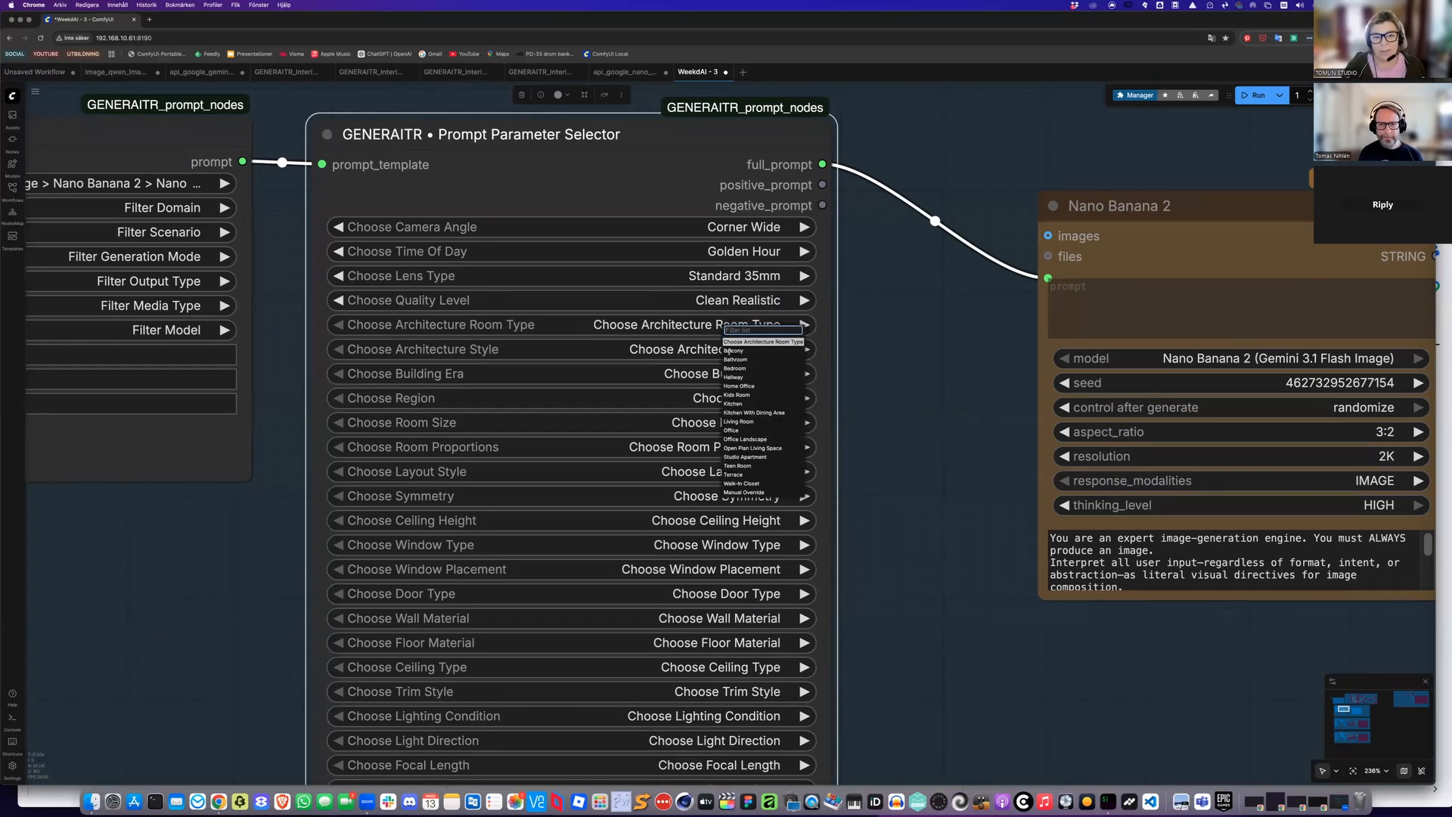
{"action": "left_click", "coordinate": [748, 403]}
Set the architecture style to Classical European and the building era to Early 20th Century
{"action": "left_click", "coordinate": [734, 352]}
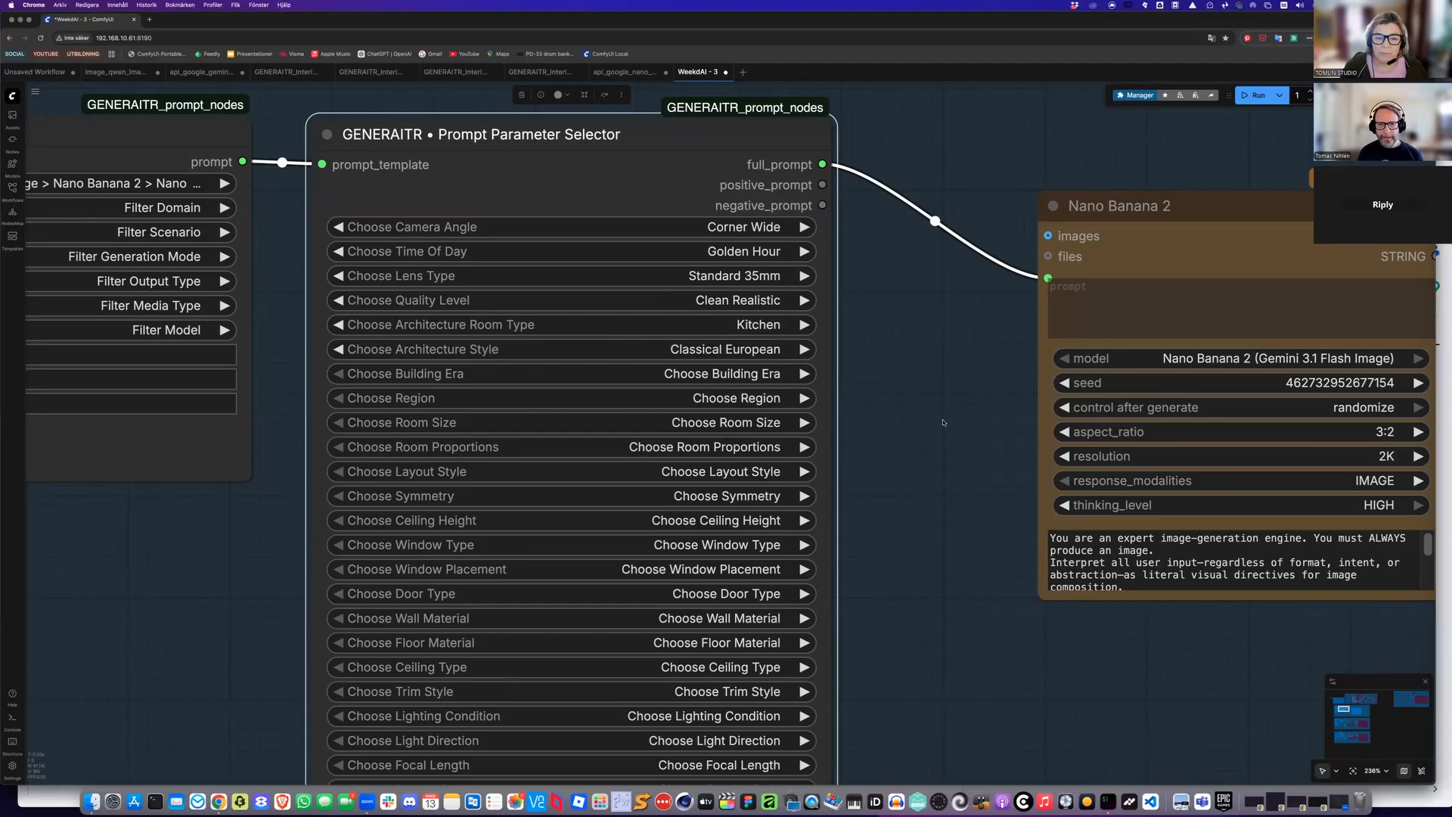
{"action": "scroll", "coordinate": [943, 422], "scroll_direction": "down", "scroll_amount": 2}
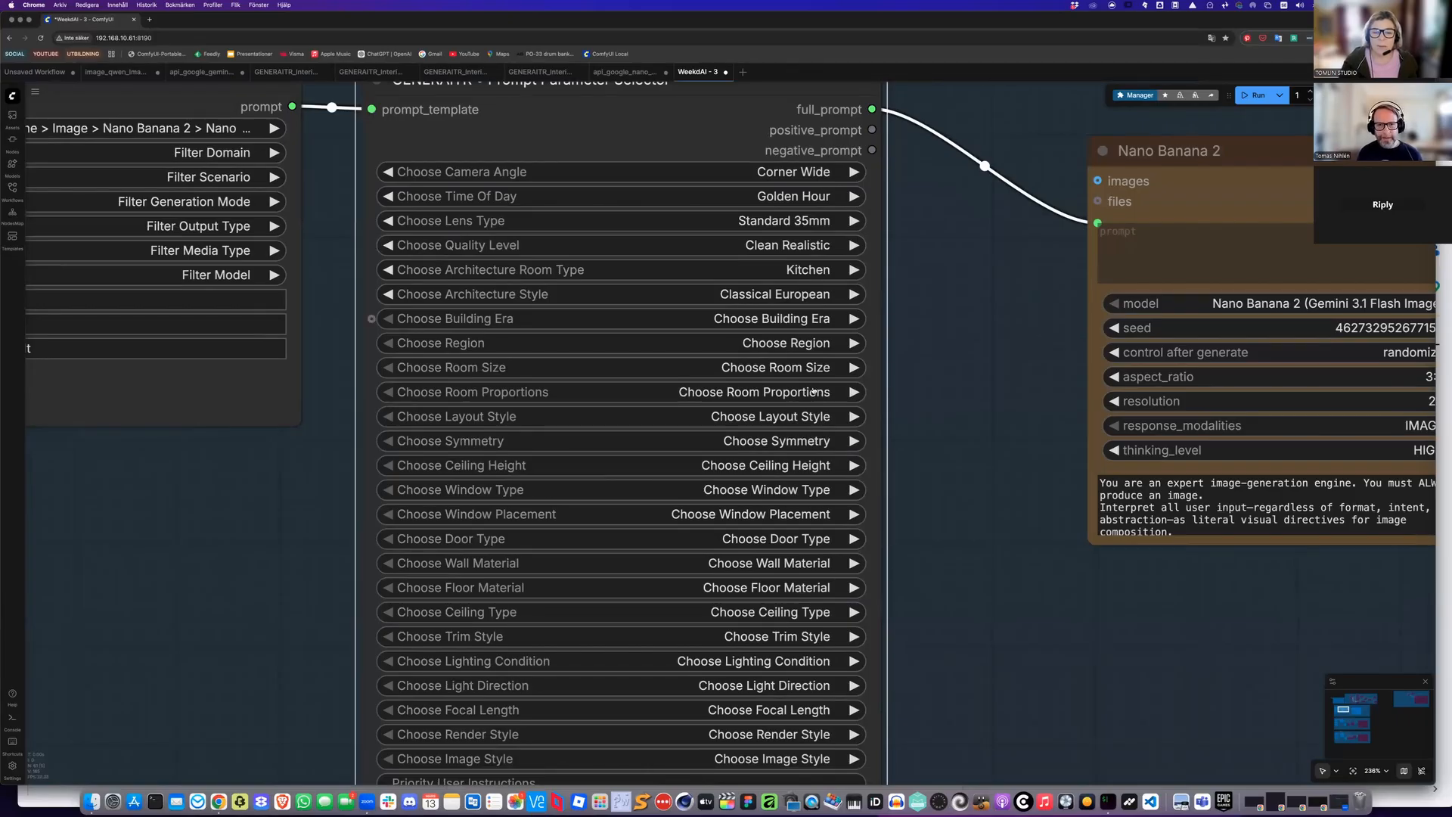
{"action": "left_click", "coordinate": [790, 319]}
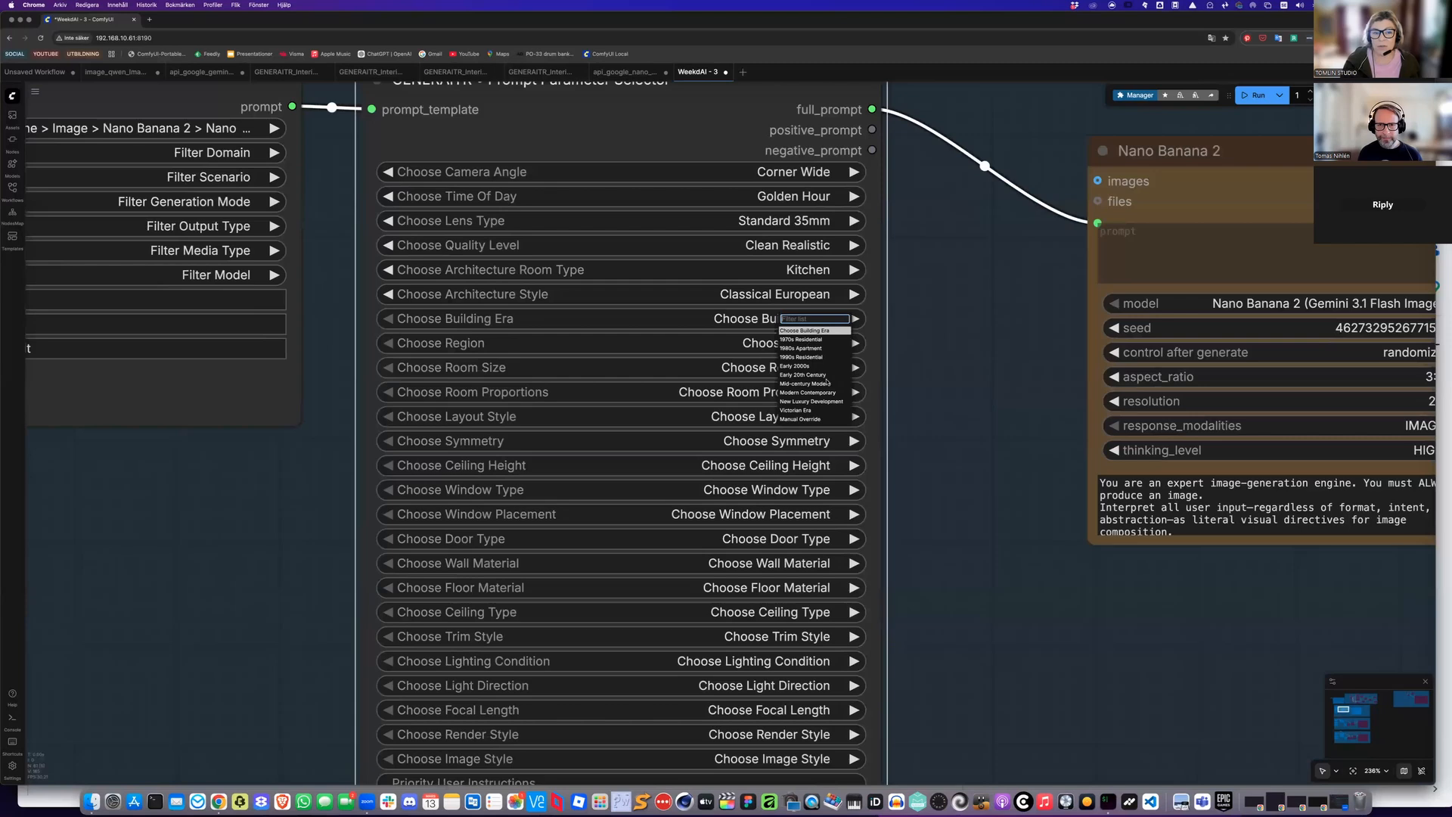
{"action": "left_click", "coordinate": [825, 375]}
Set the region to Northern Europe and the room size to Compact
{"action": "left_click", "coordinate": [798, 343]}
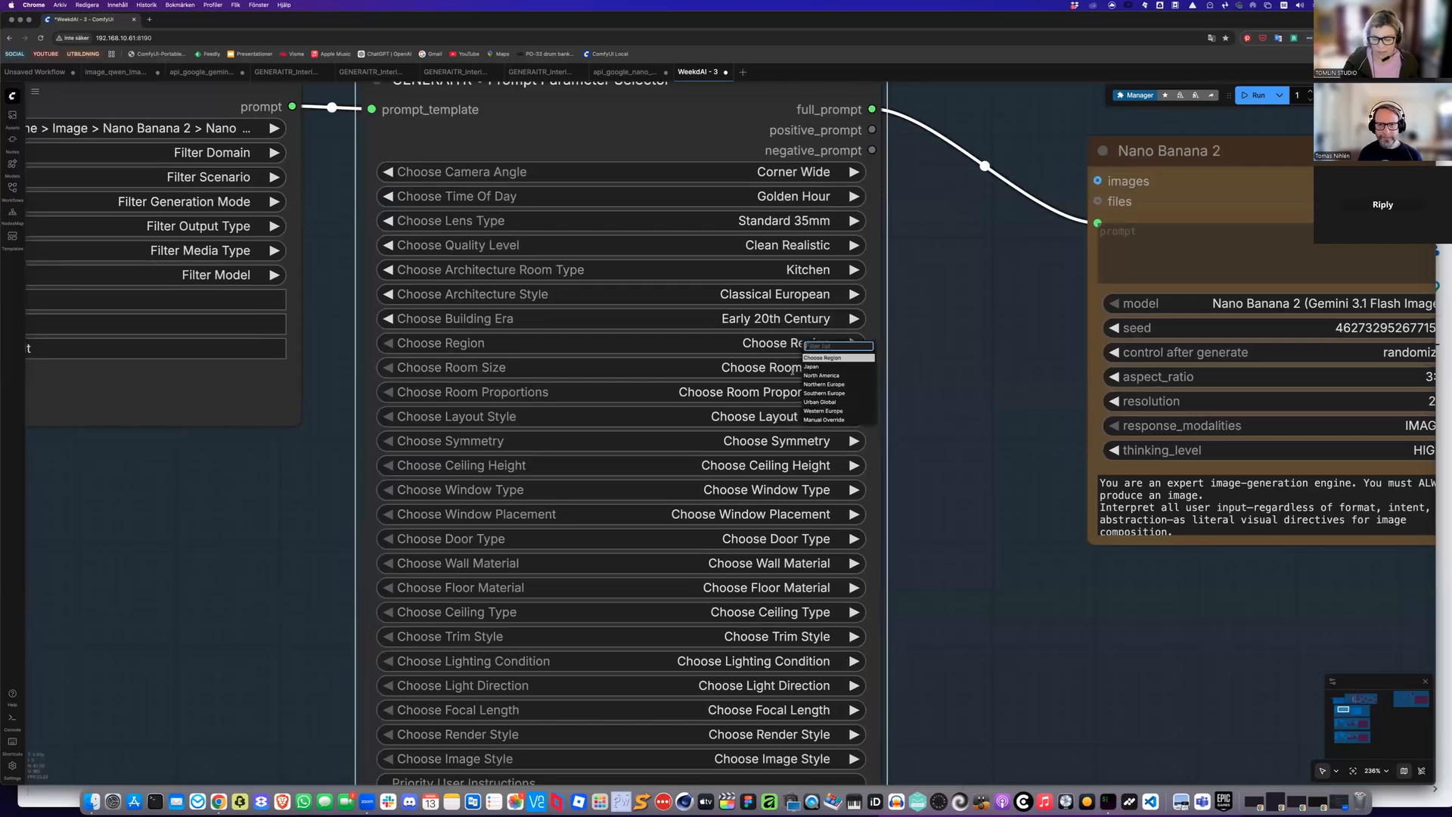
{"action": "left_click", "coordinate": [807, 385]}
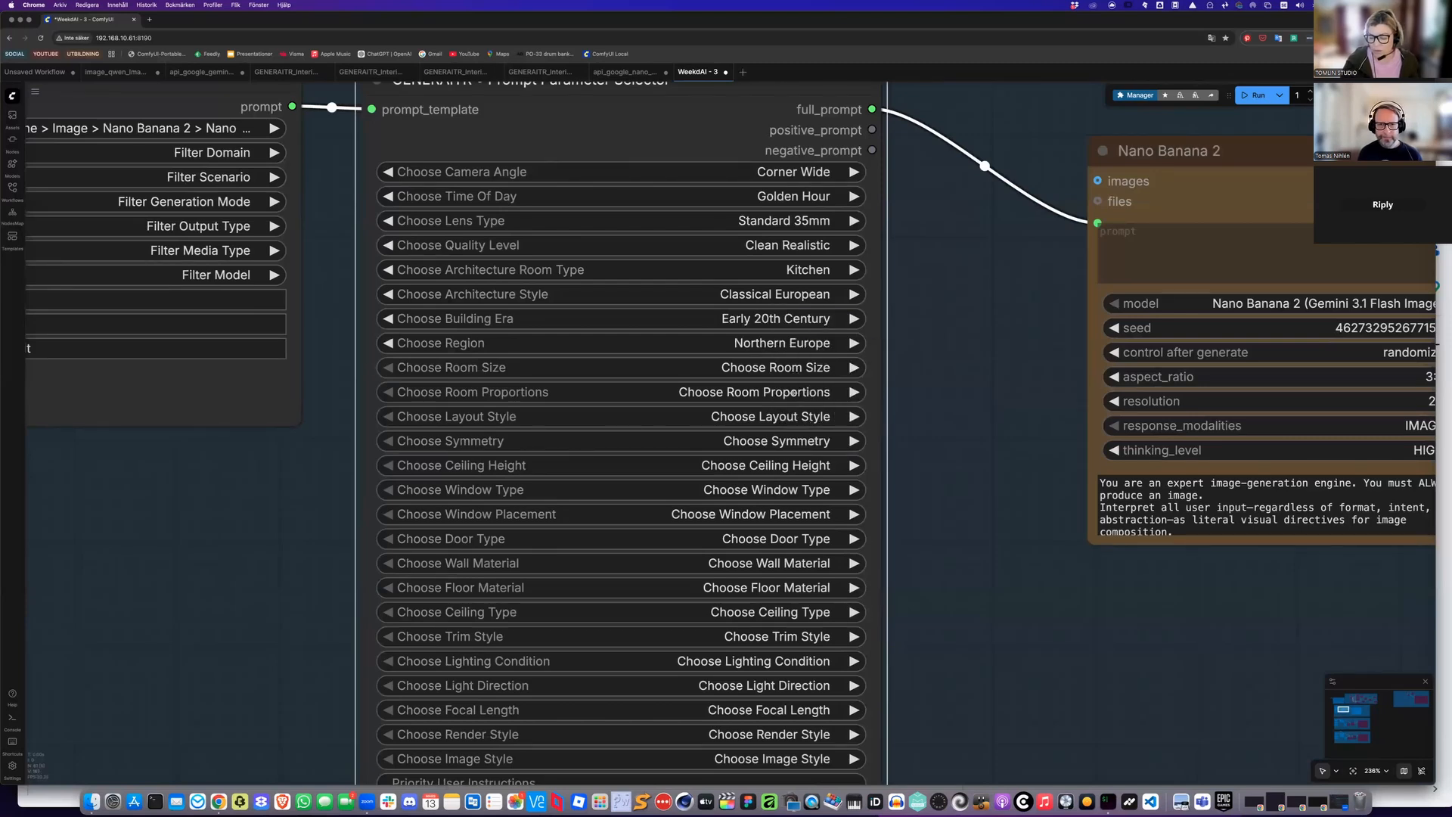
{"action": "left_click", "coordinate": [792, 368]}
{"action": "left_click", "coordinate": [810, 426]}
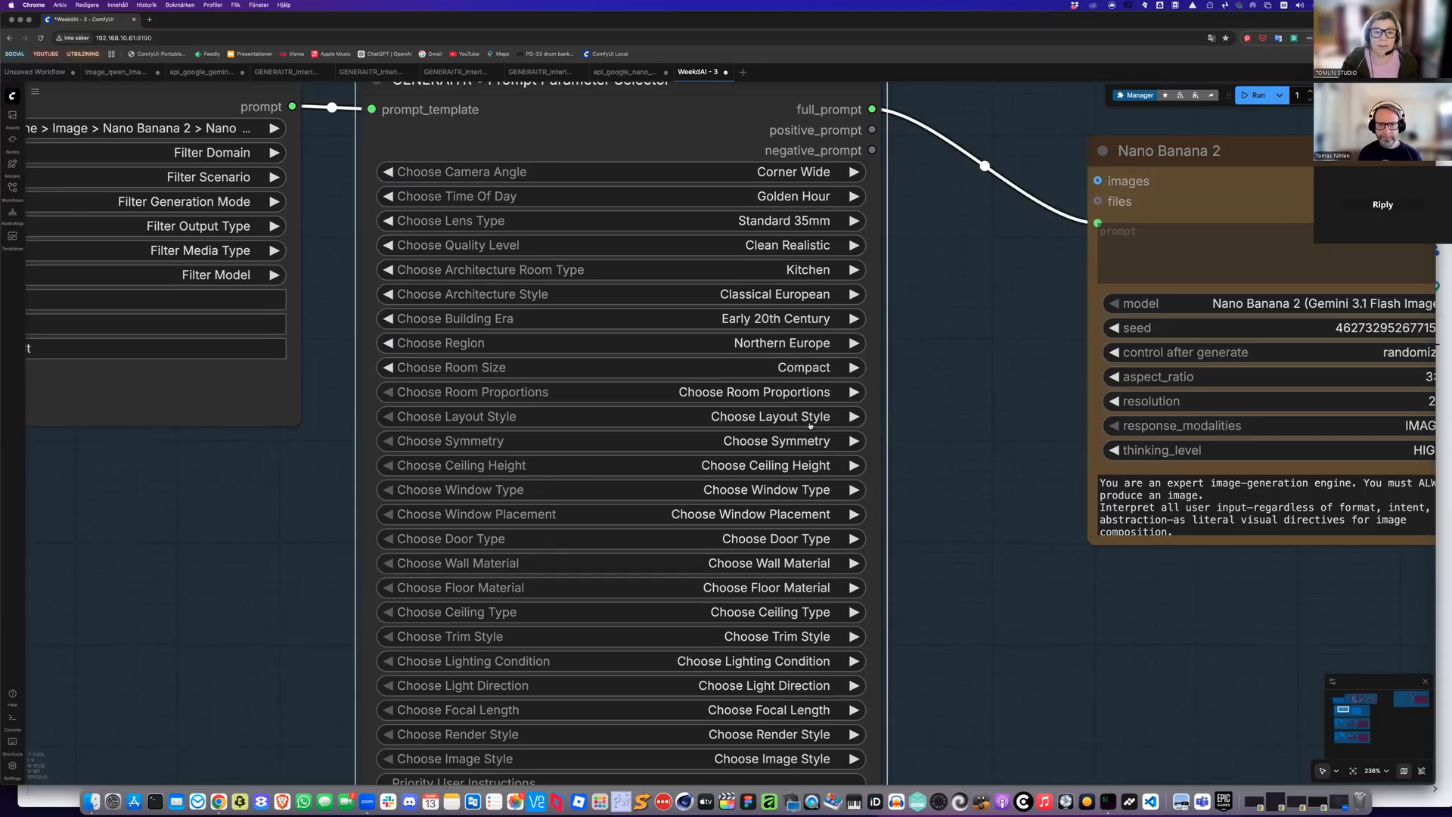
Set the room proportions to Open Rectangular Room and the layout style to Balanced
{"action": "left_click", "coordinate": [796, 392]}
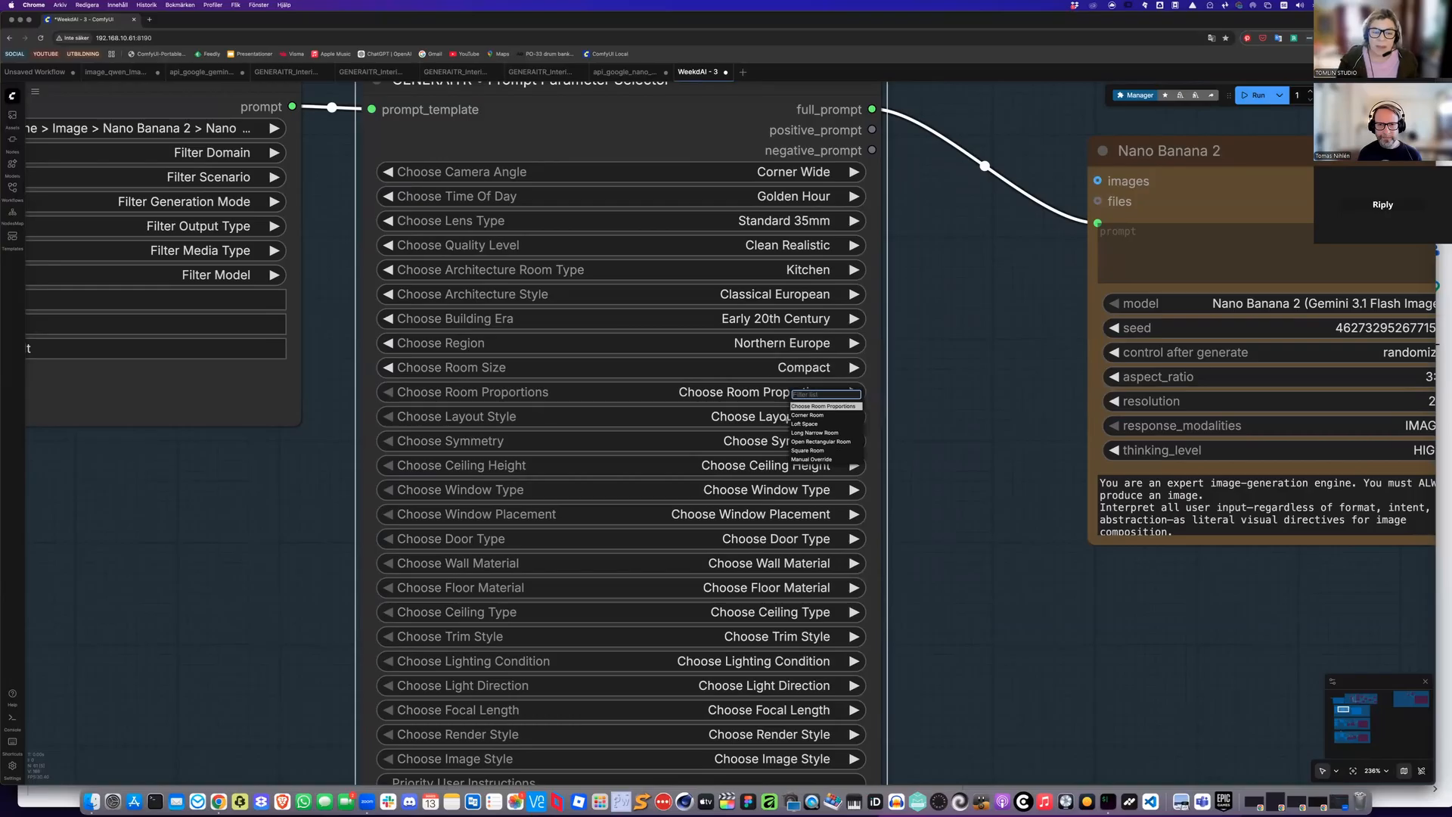
{"action": "left_click", "coordinate": [817, 441]}
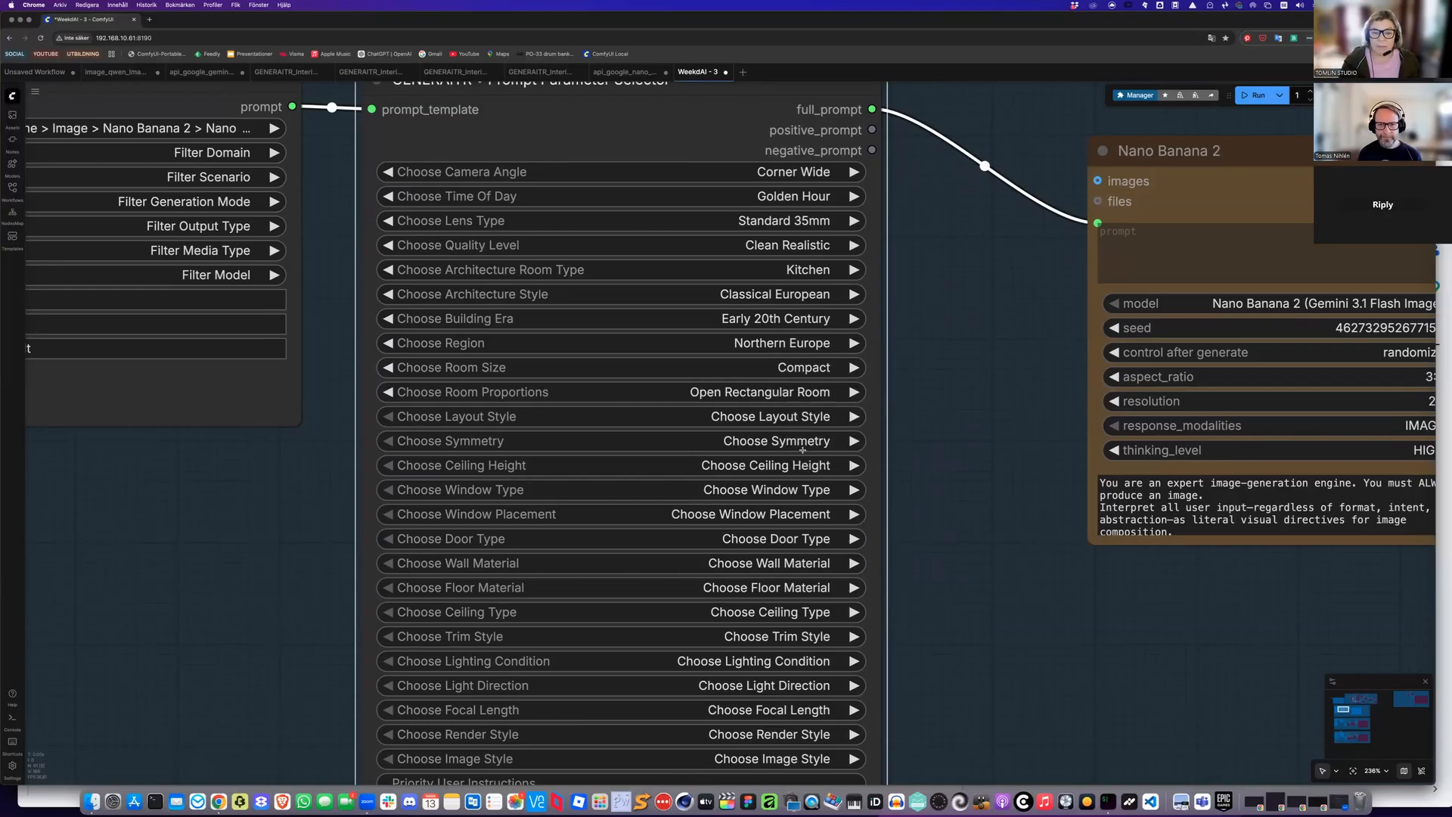
{"action": "left_click", "coordinate": [794, 417]}
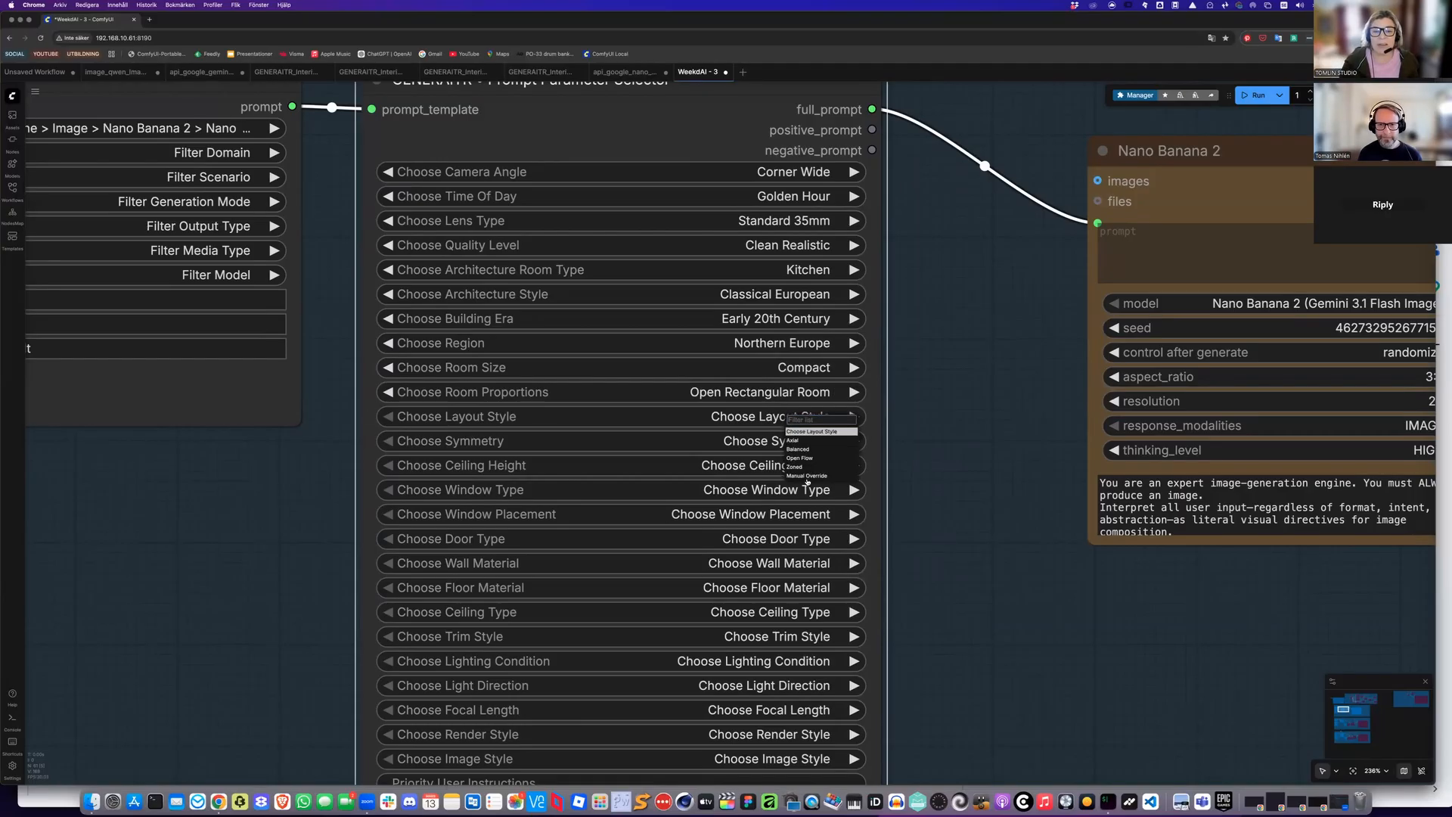
{"action": "left_click", "coordinate": [799, 449]}
Set the symmetry to Softly Balanced and the ceiling height to Tall
{"action": "left_click", "coordinate": [802, 443]}
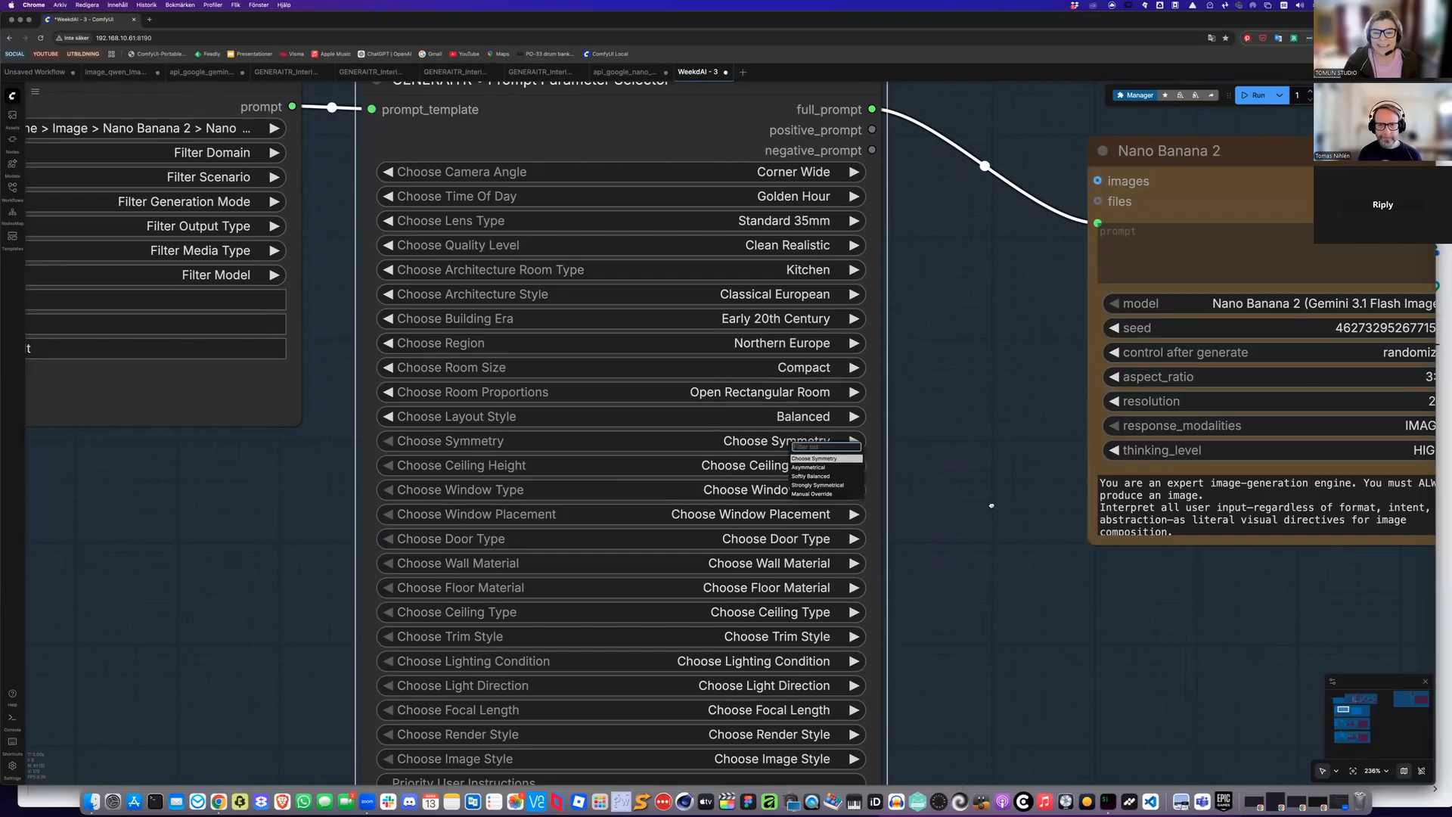
{"action": "left_click", "coordinate": [810, 477]}
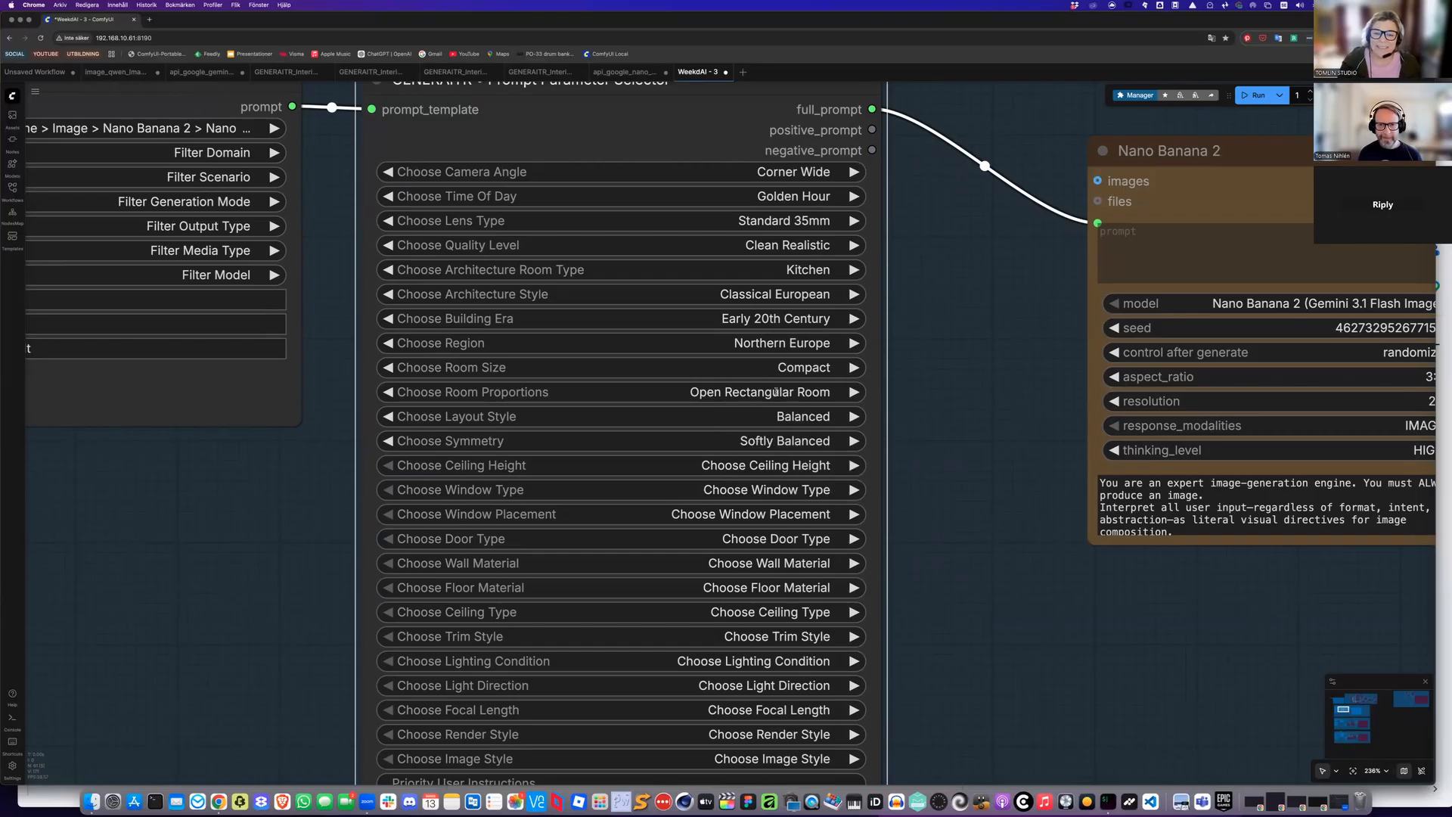
{"action": "scroll", "coordinate": [806, 425], "scroll_direction": "down", "scroll_amount": 1}
{"action": "scroll", "coordinate": [806, 425], "scroll_direction": "down", "scroll_amount": 2}
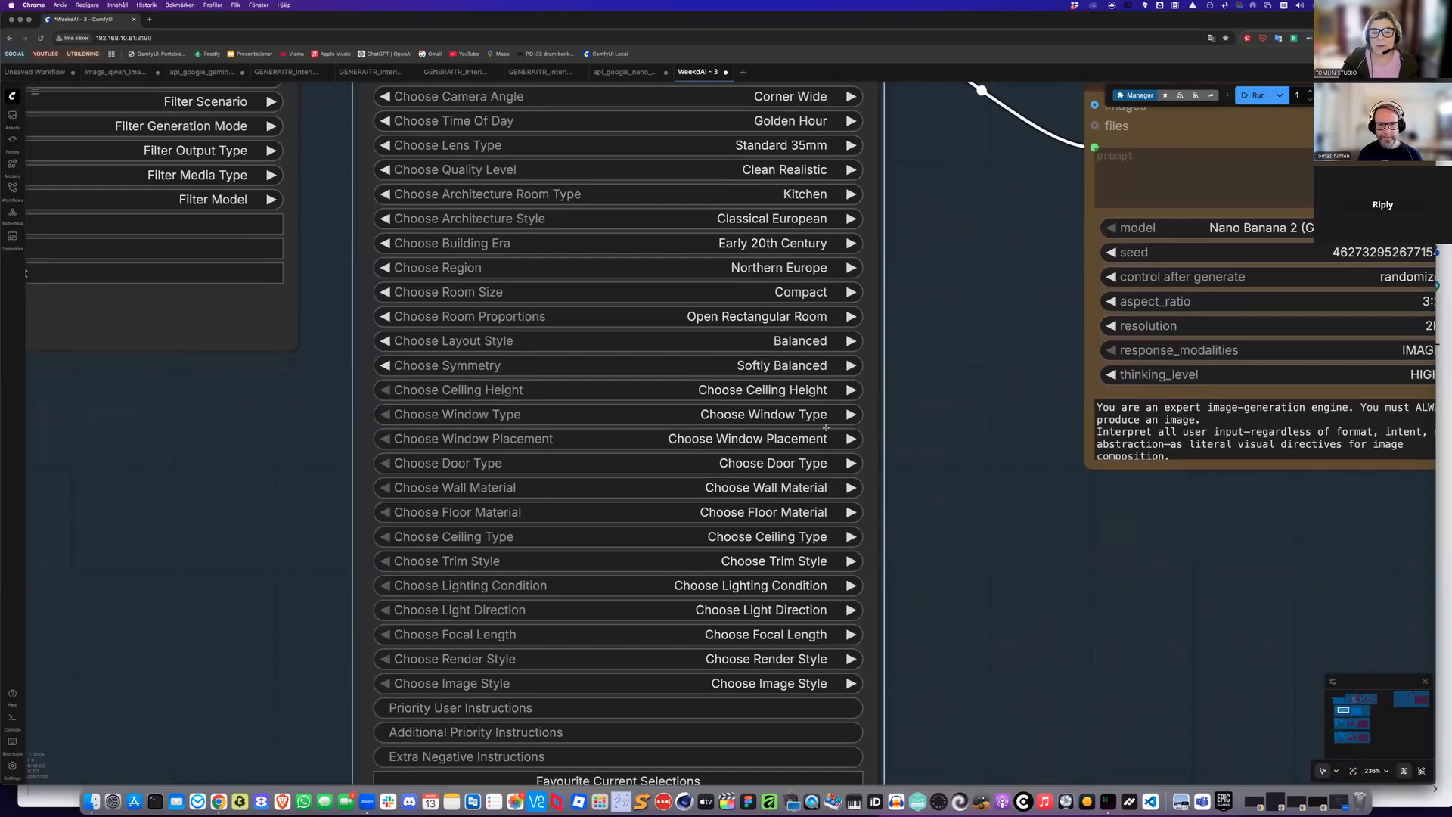
{"action": "left_click", "coordinate": [794, 391]}
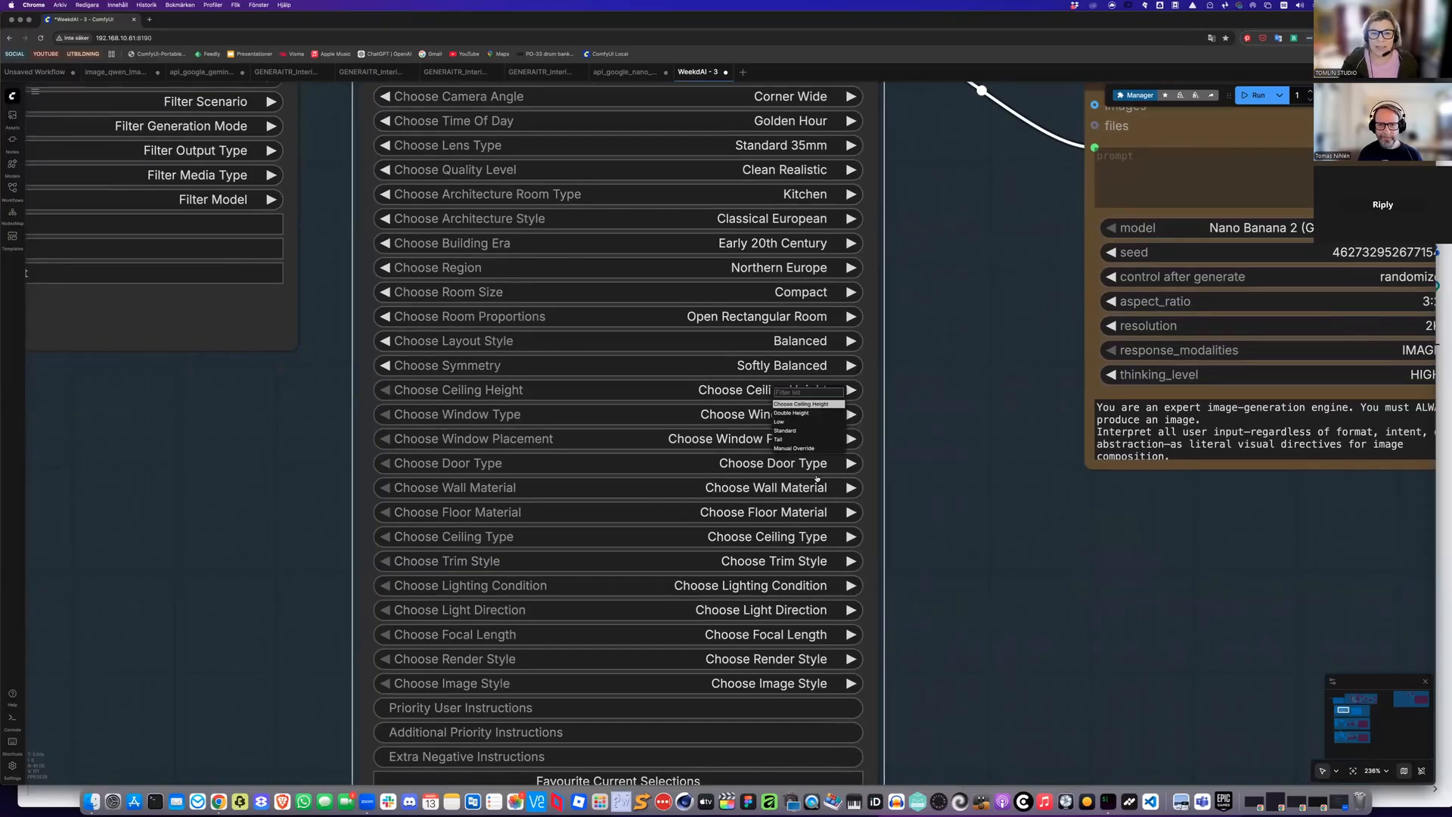
{"action": "left_click", "coordinate": [779, 439]}
Set the window type to Two Tall Windows and the window placement to Side Wall
{"action": "left_click", "coordinate": [813, 414]}
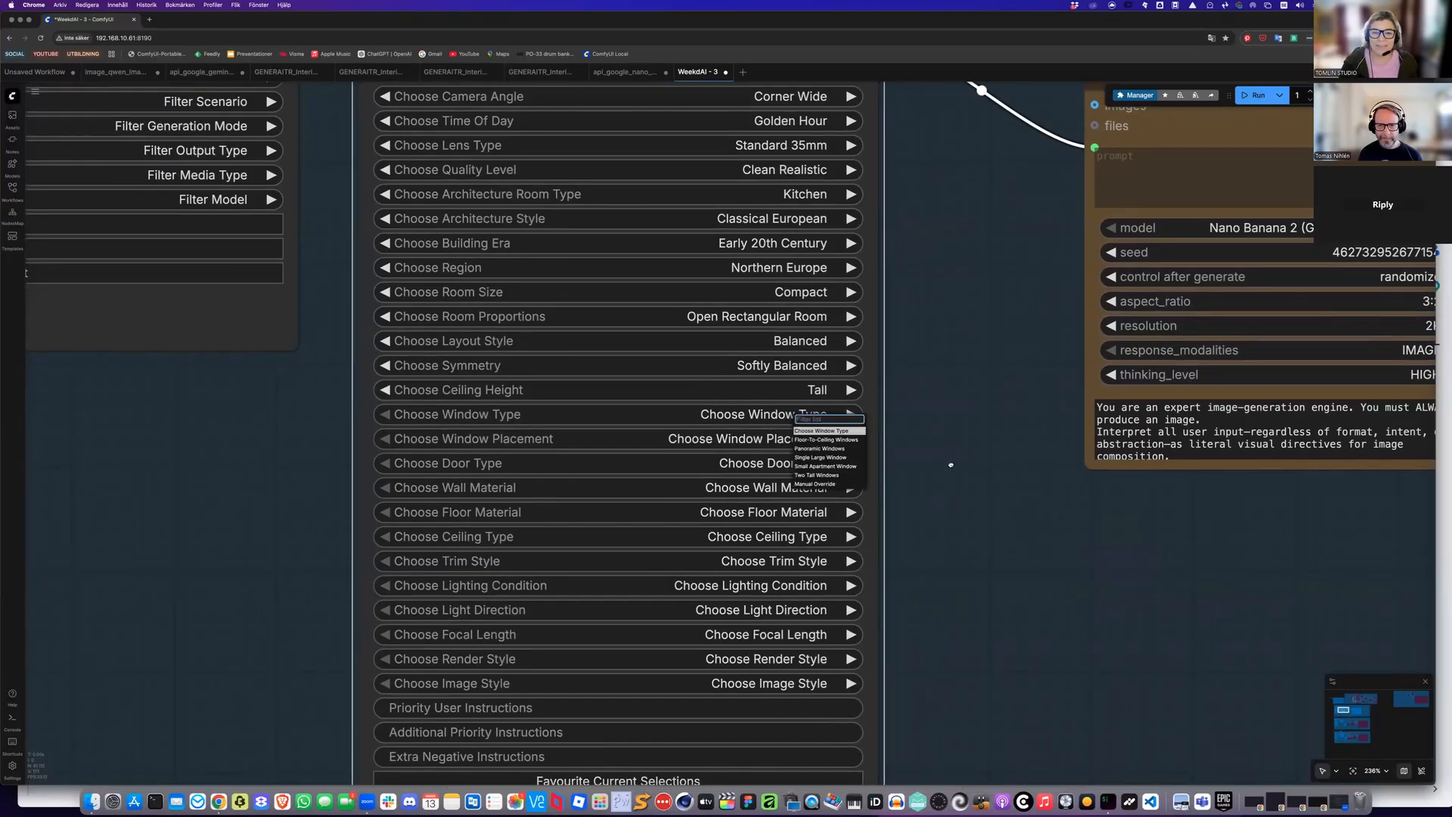
{"action": "left_click", "coordinate": [817, 475]}
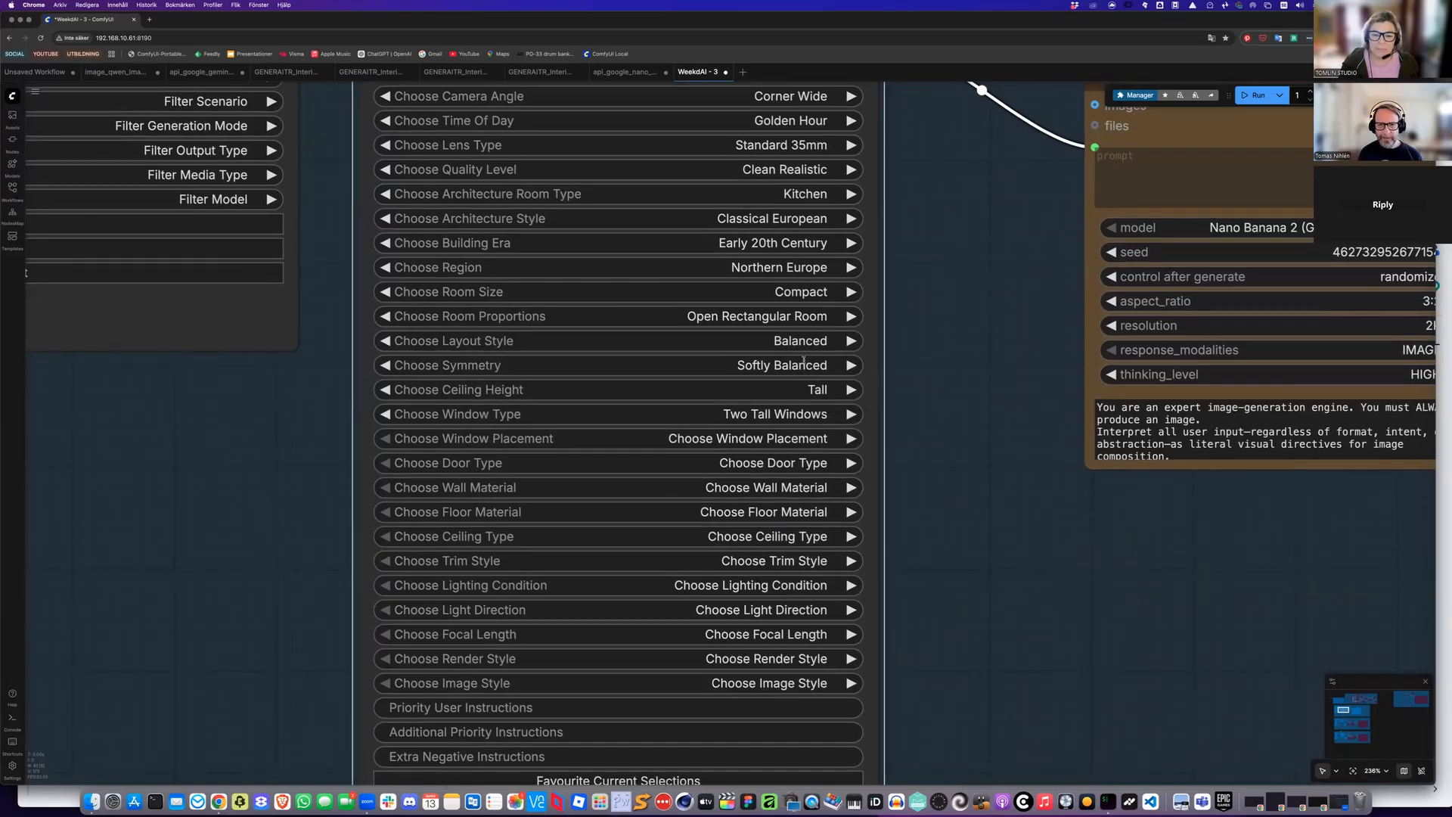
{"action": "scroll", "coordinate": [822, 408], "scroll_direction": "down", "scroll_amount": 2}
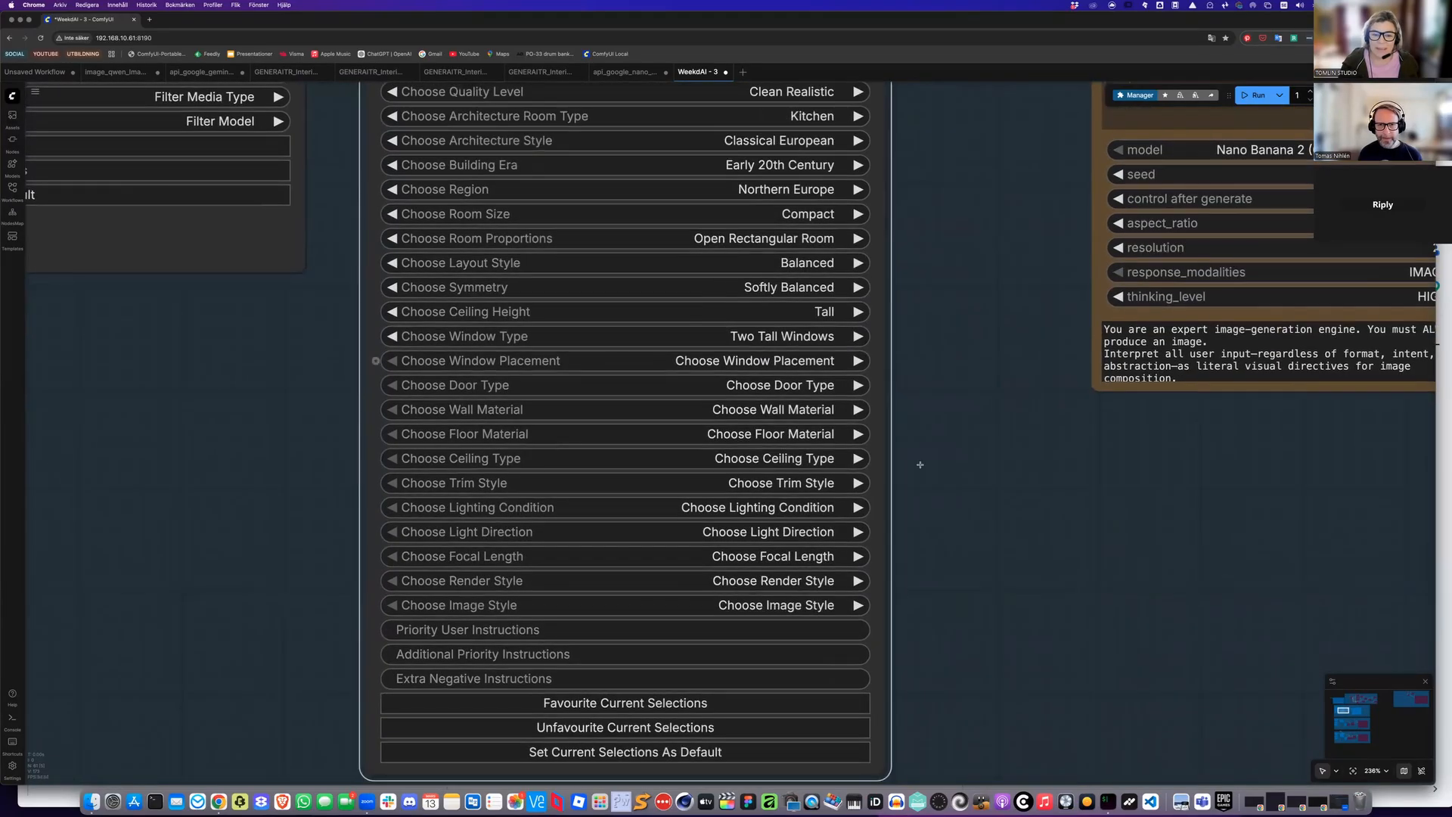
{"action": "left_click", "coordinate": [798, 361]}
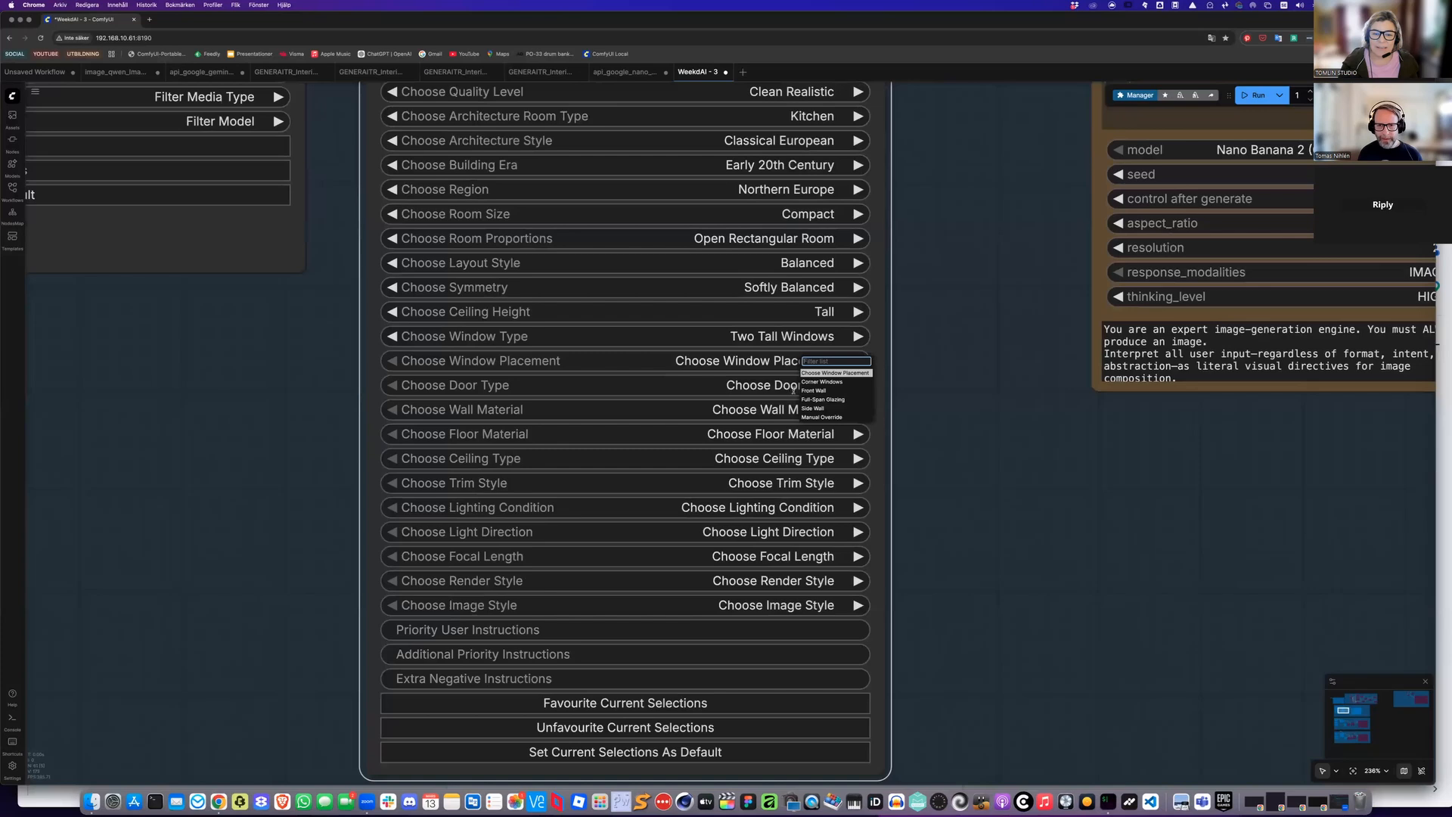
{"action": "left_click", "coordinate": [810, 408]}
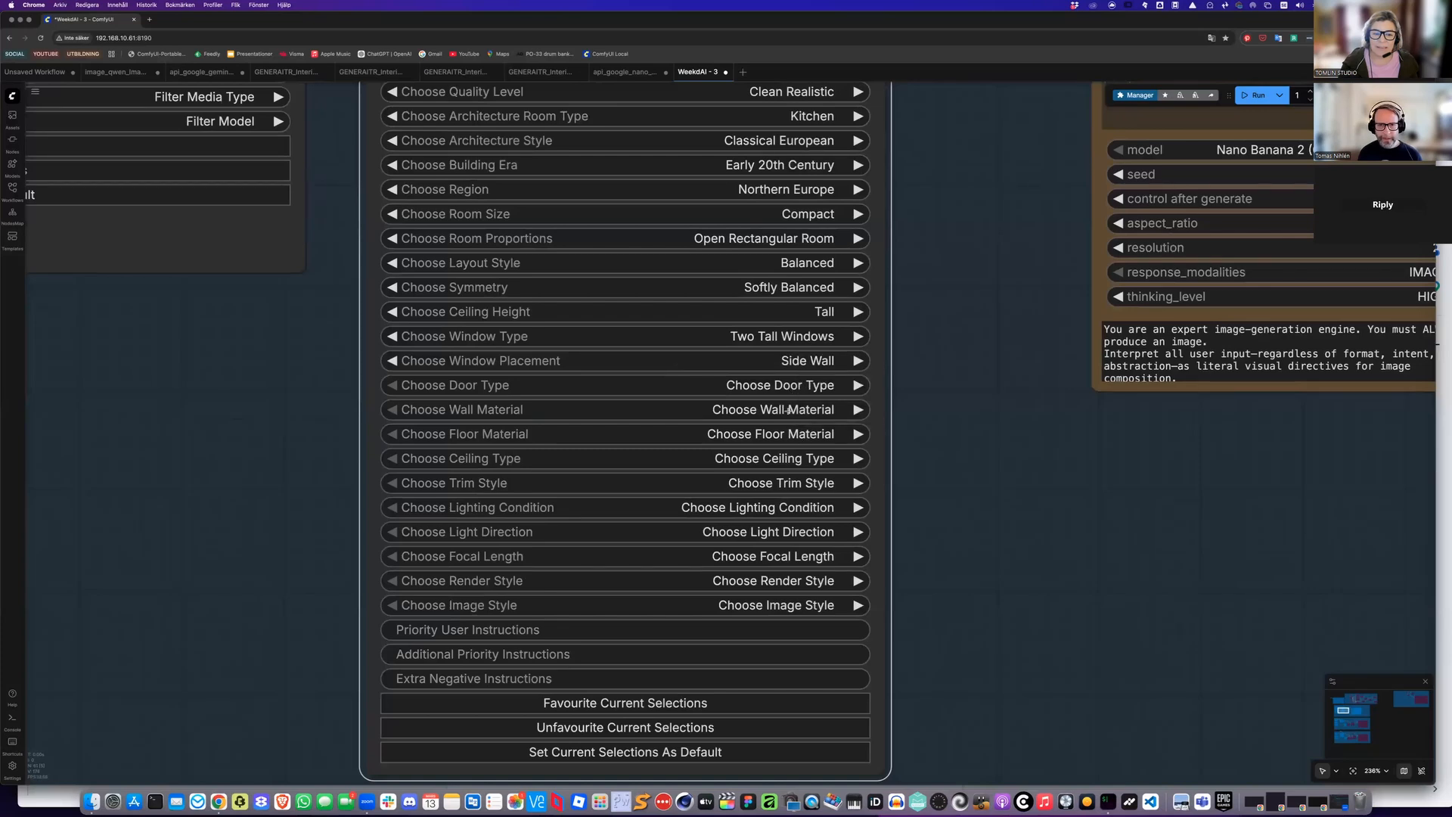
Set the door type to Panelled Door
{"action": "left_click", "coordinate": [793, 385]}
{"action": "left_click", "coordinate": [806, 439]}
{"action": "left_click", "coordinate": [786, 409]}
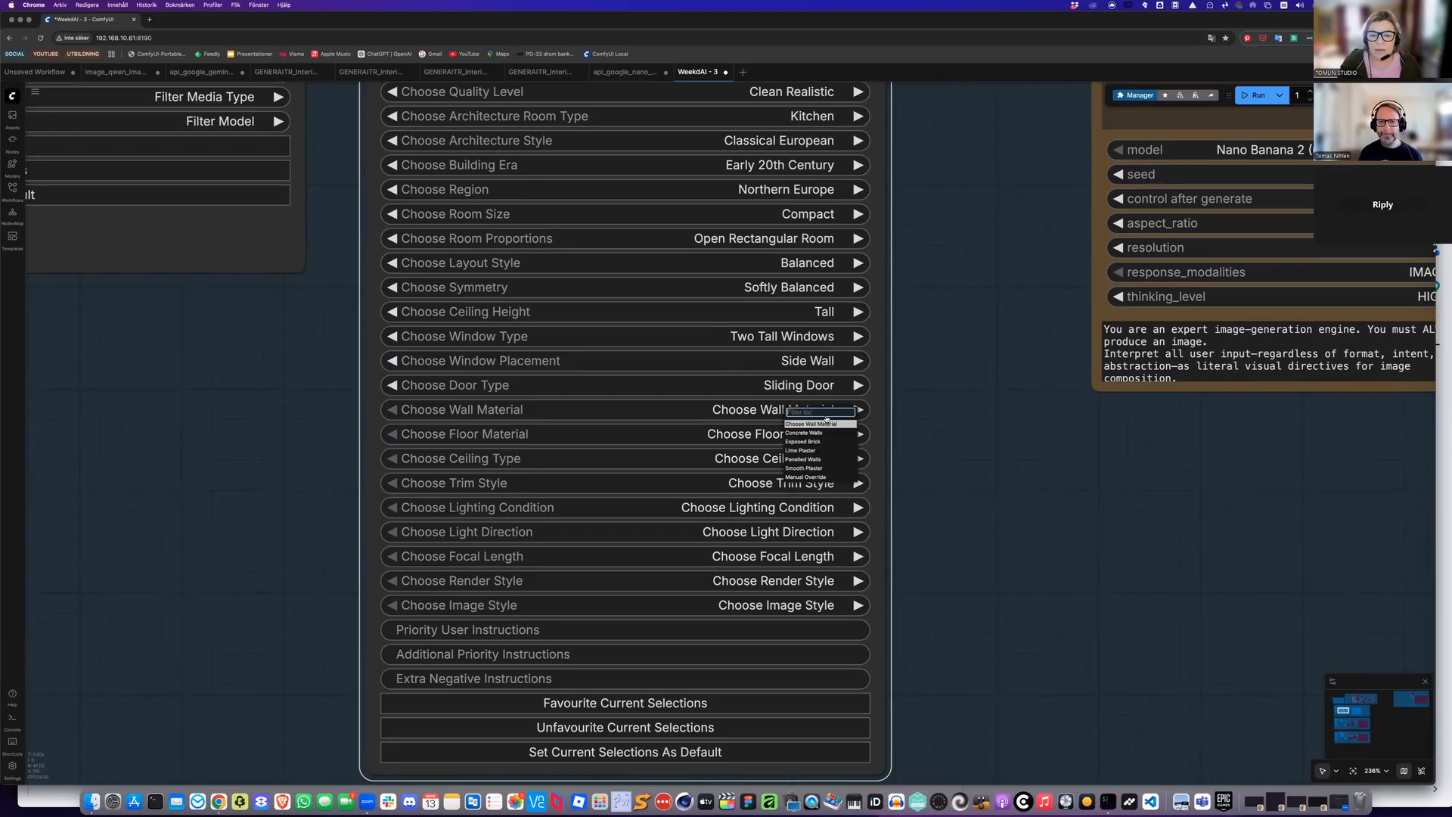
{"action": "left_click", "coordinate": [801, 387]}
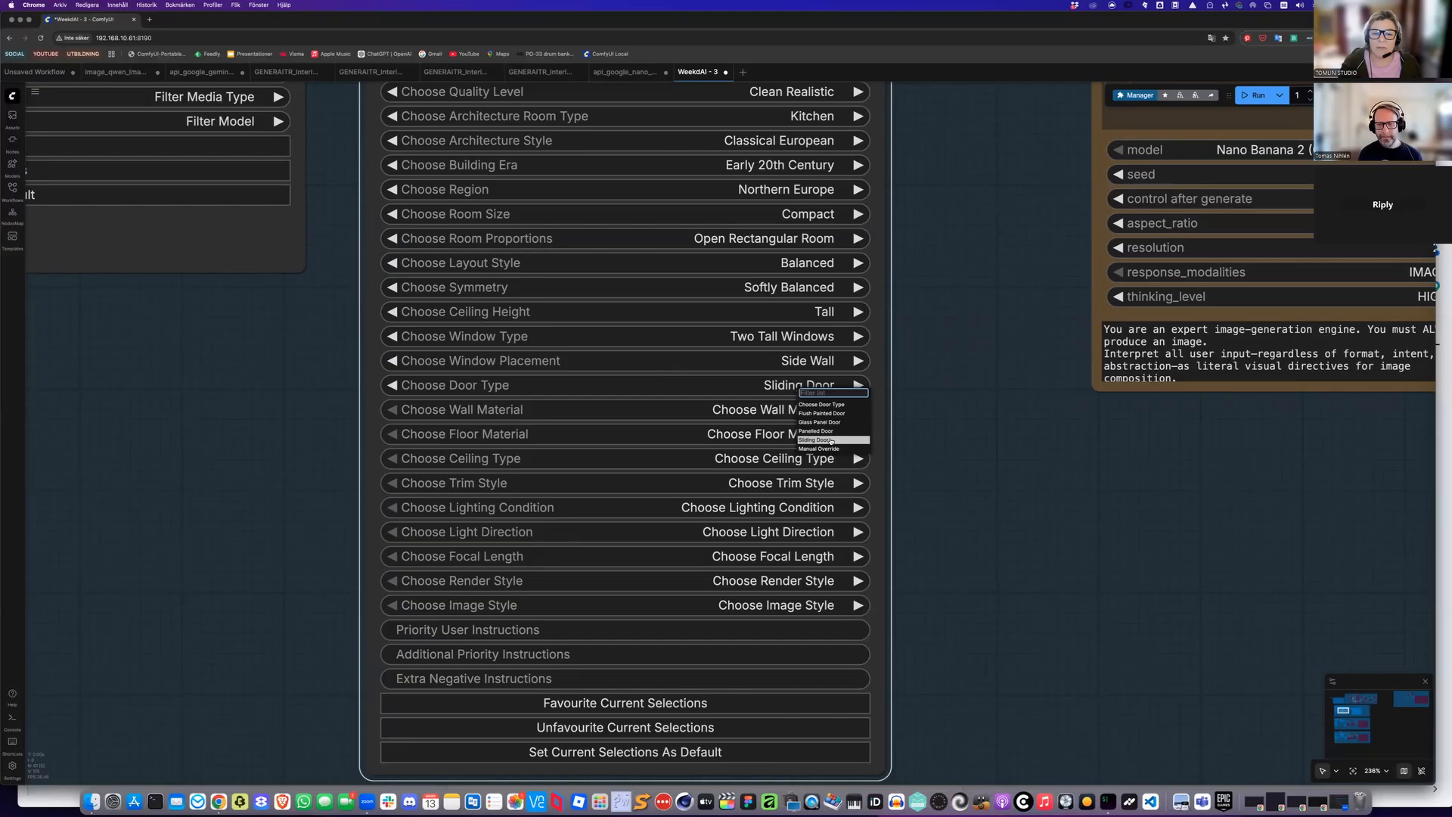
{"action": "left_click", "coordinate": [813, 430]}
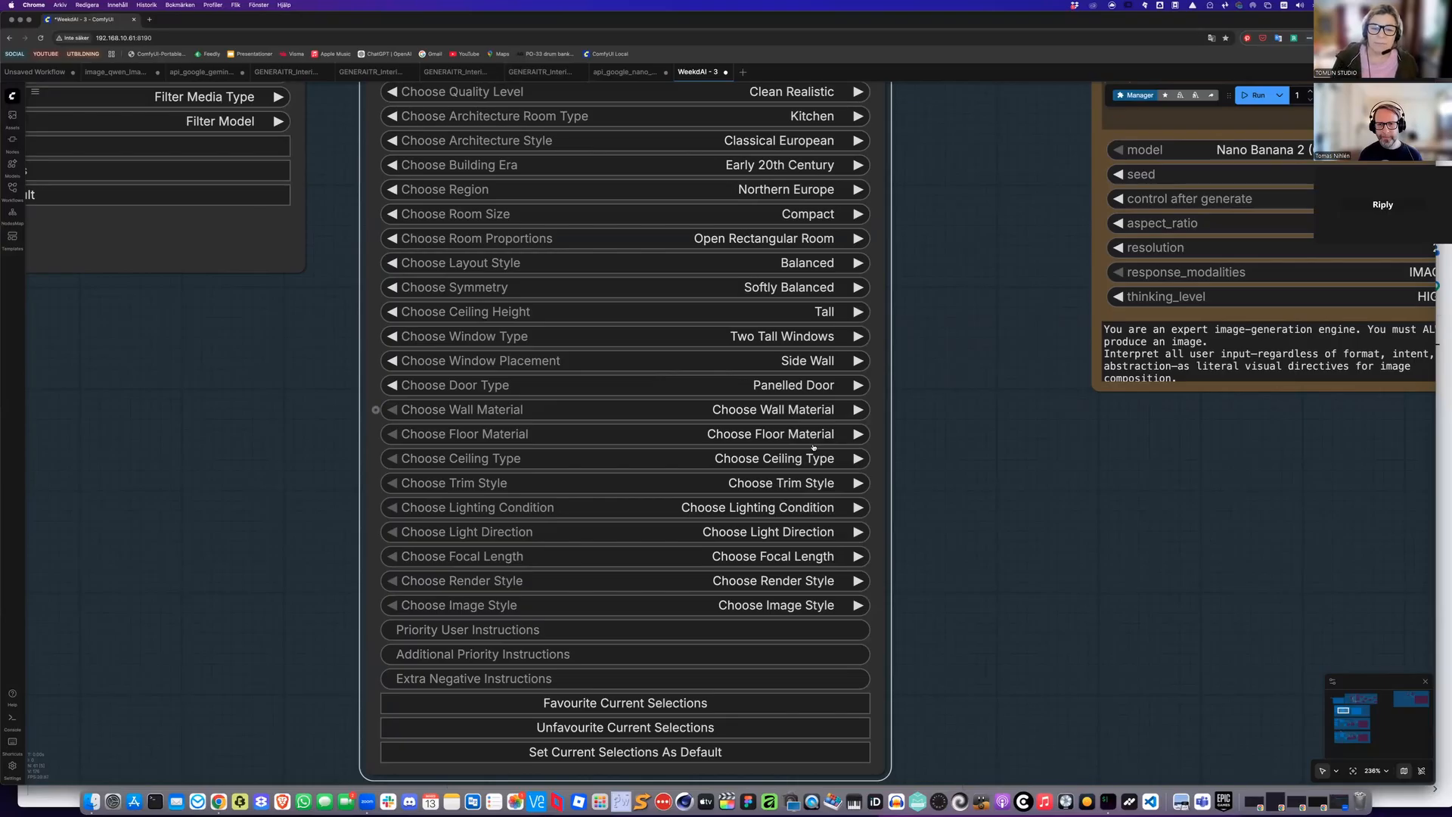
Set the wall material to Smooth Plaster and the floor material to Herringbone Parquet
{"action": "left_click", "coordinate": [801, 410]}
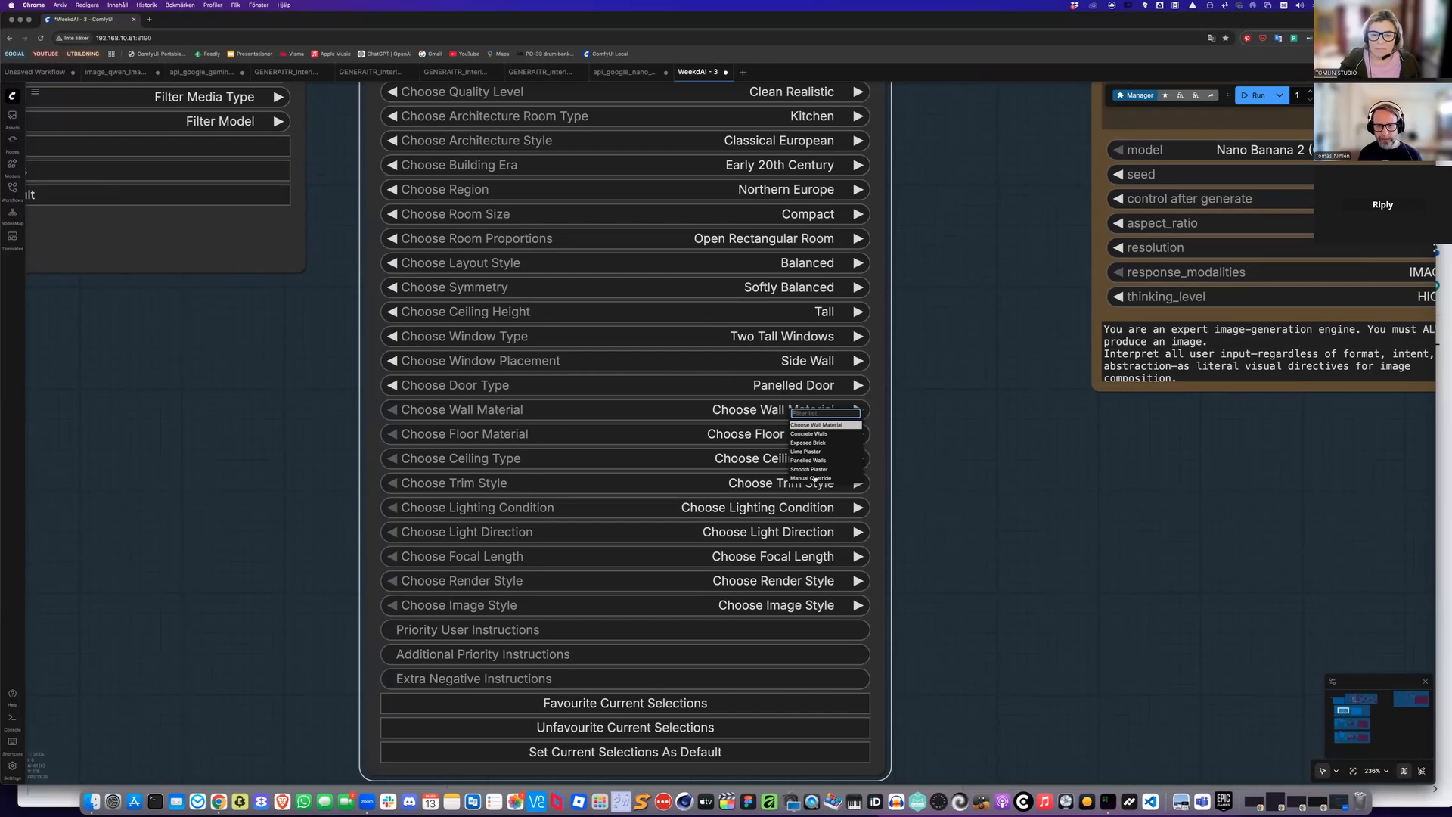
{"action": "left_click", "coordinate": [811, 469]}
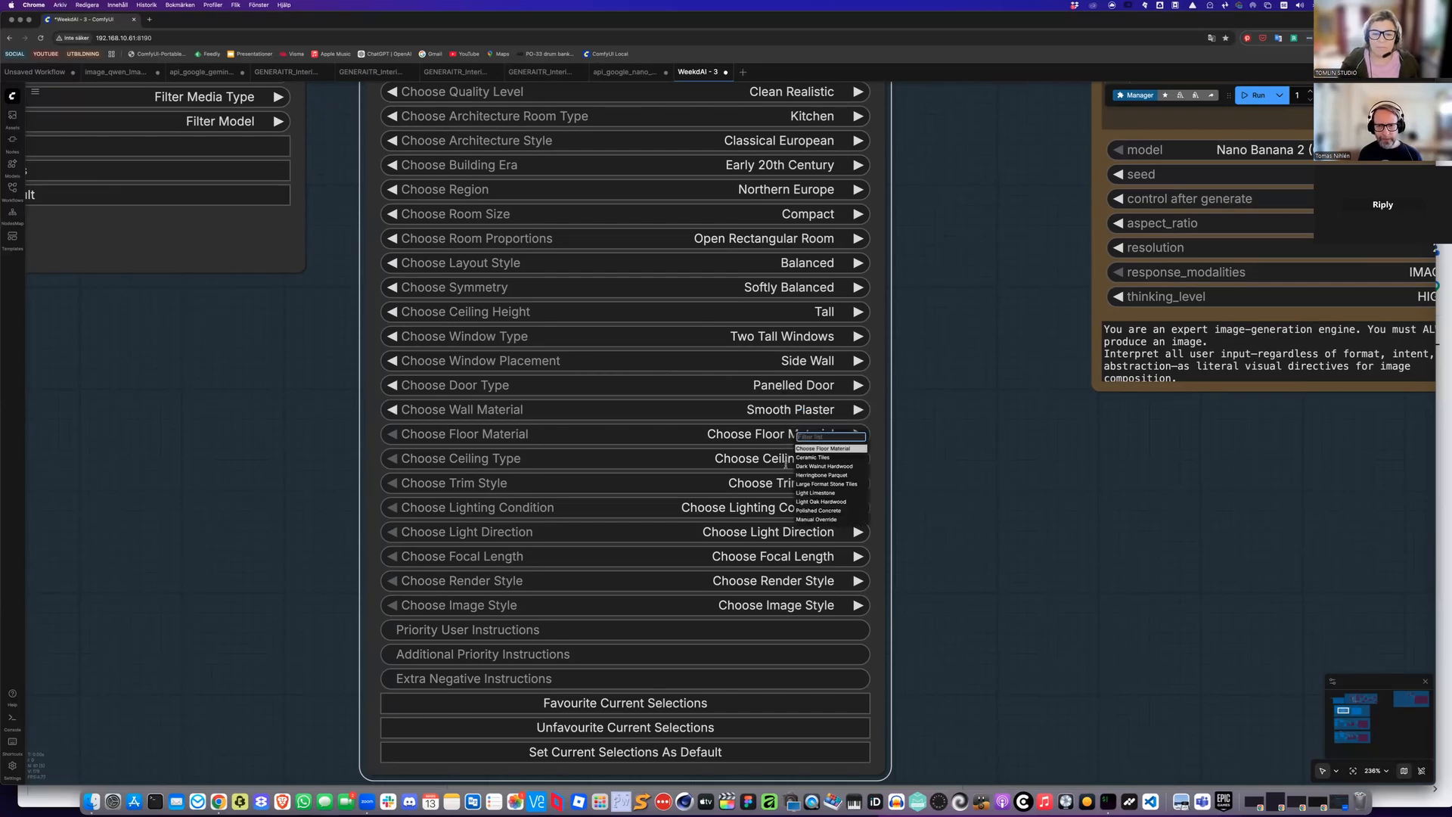
{"action": "left_click", "coordinate": [804, 475]}
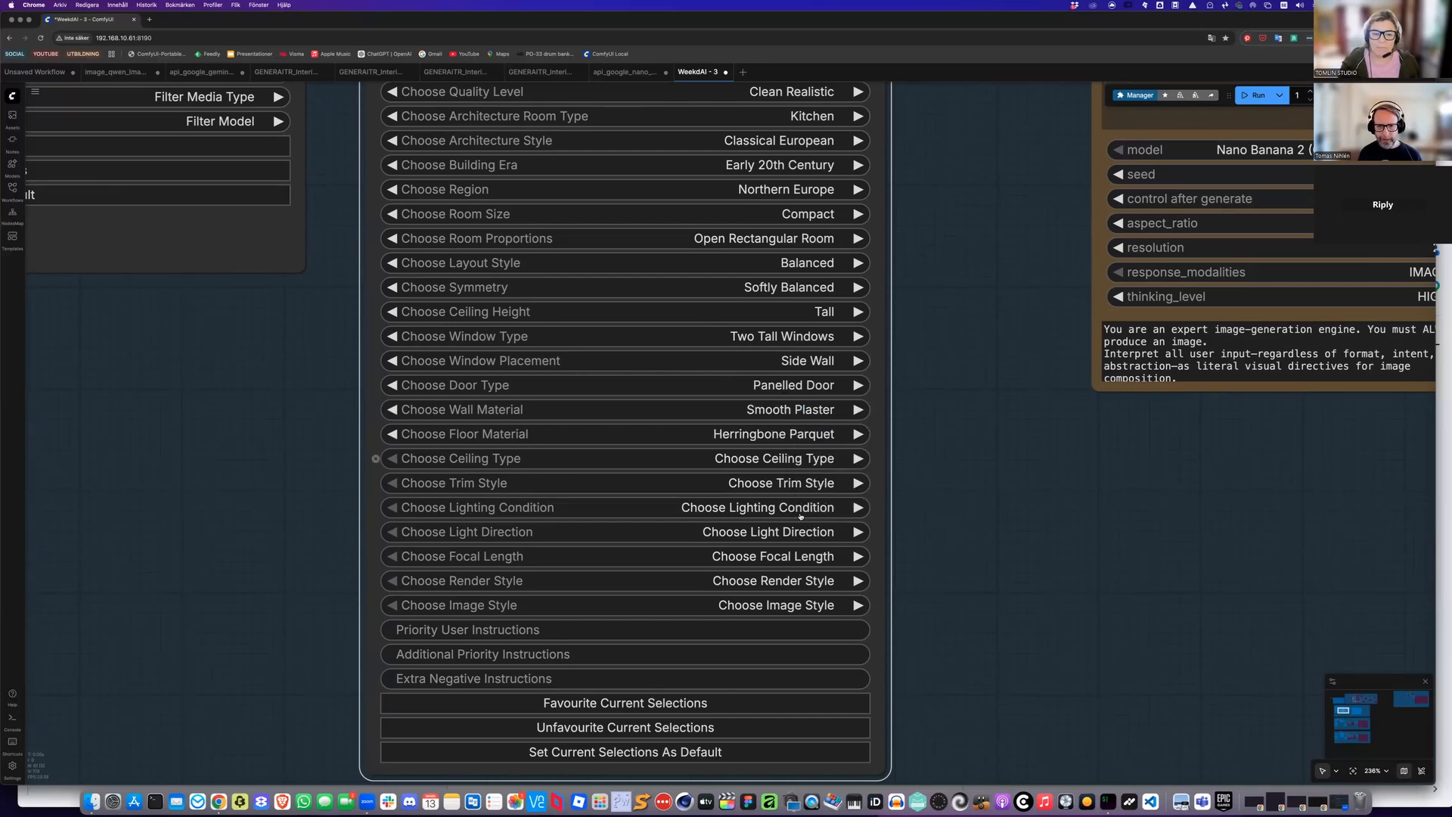
Set the ceiling type to Flat Smooth Ceiling and the trim style to Simple Classic Trim
{"action": "left_click", "coordinate": [790, 459]}
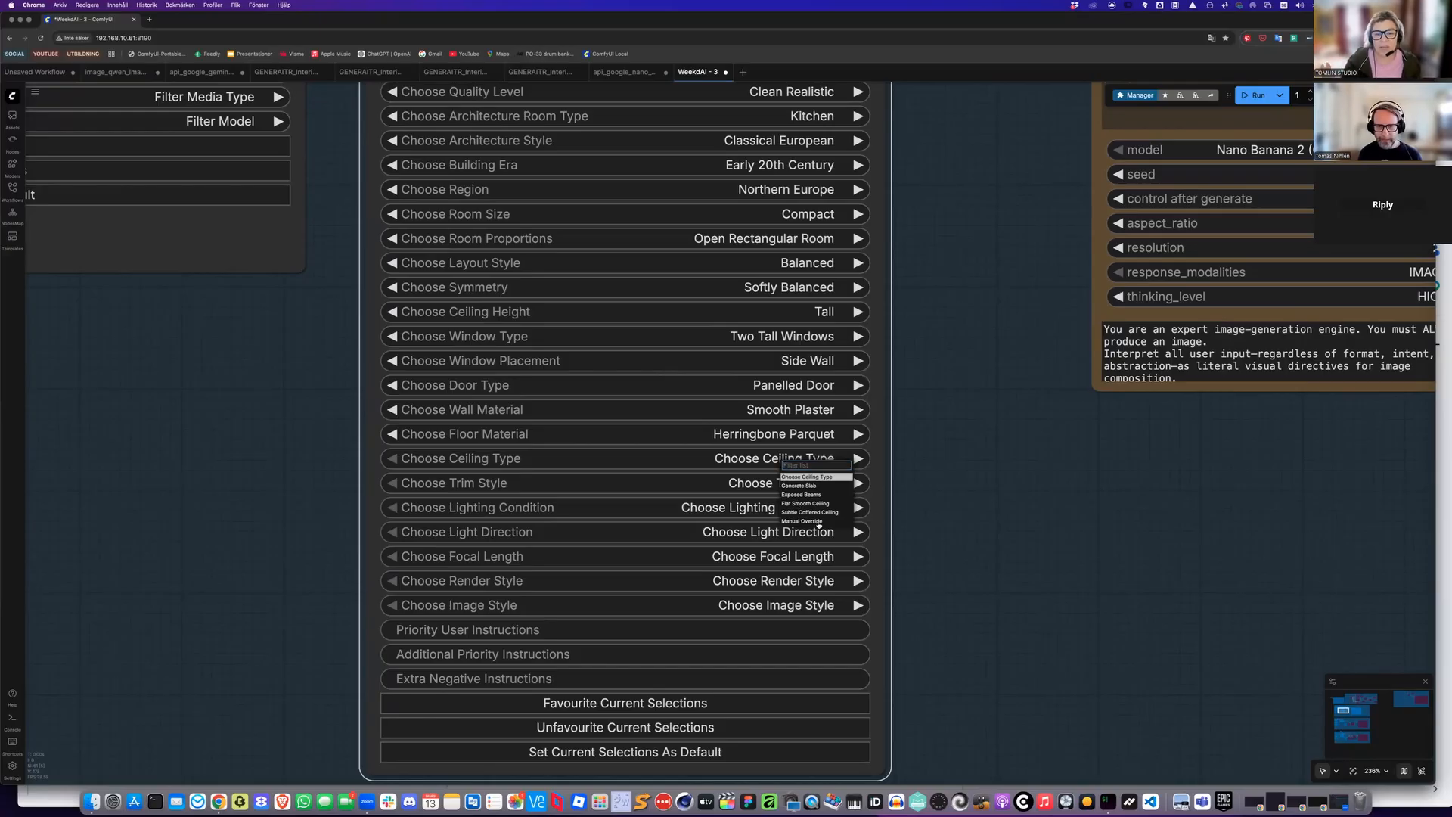
{"action": "left_click", "coordinate": [804, 503]}
{"action": "left_click", "coordinate": [803, 488]}
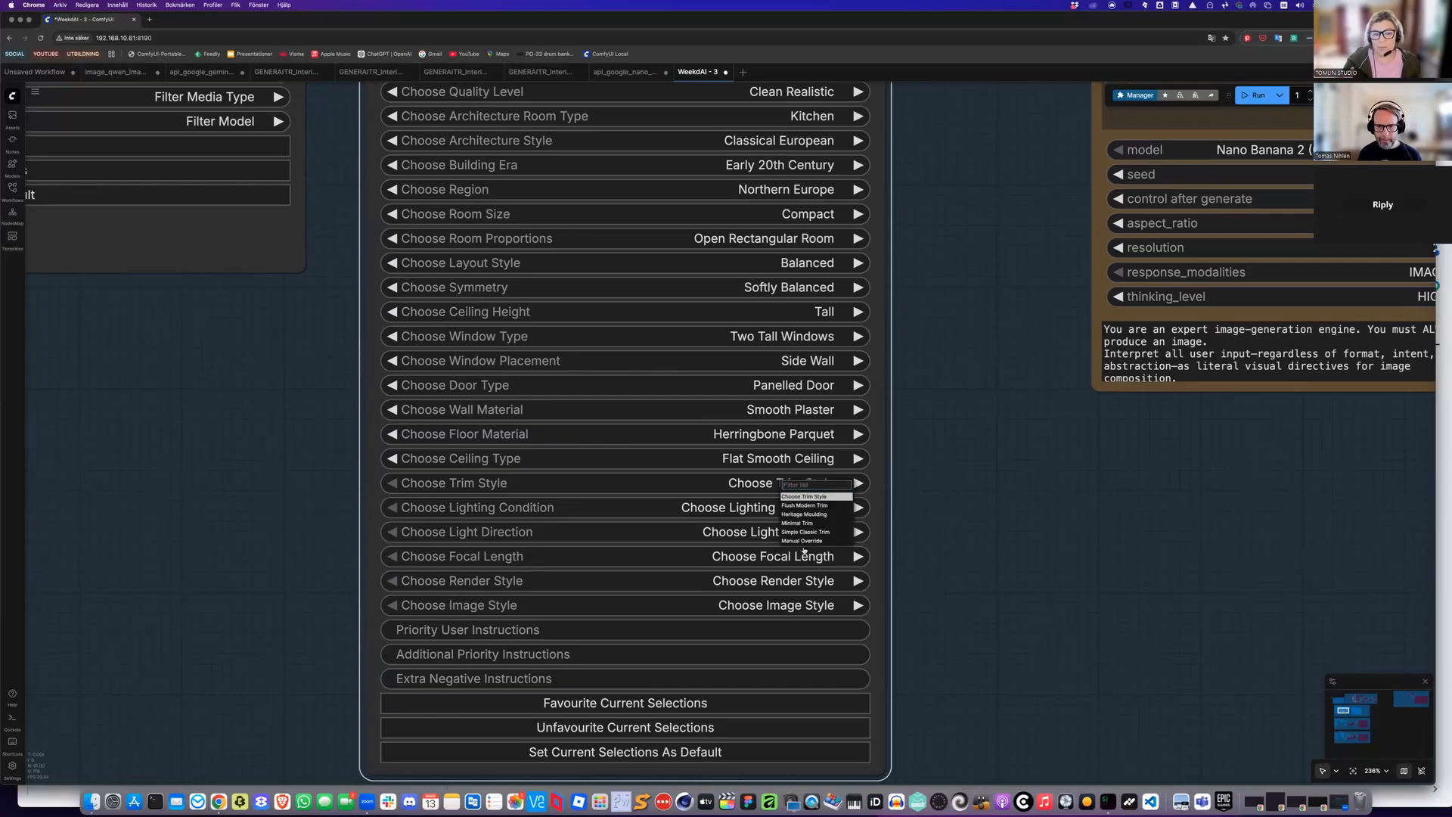
{"action": "left_click", "coordinate": [806, 531]}
Set the lighting condition to Soft Ambient and the light direction to Diffused
{"action": "left_click", "coordinate": [806, 509]}
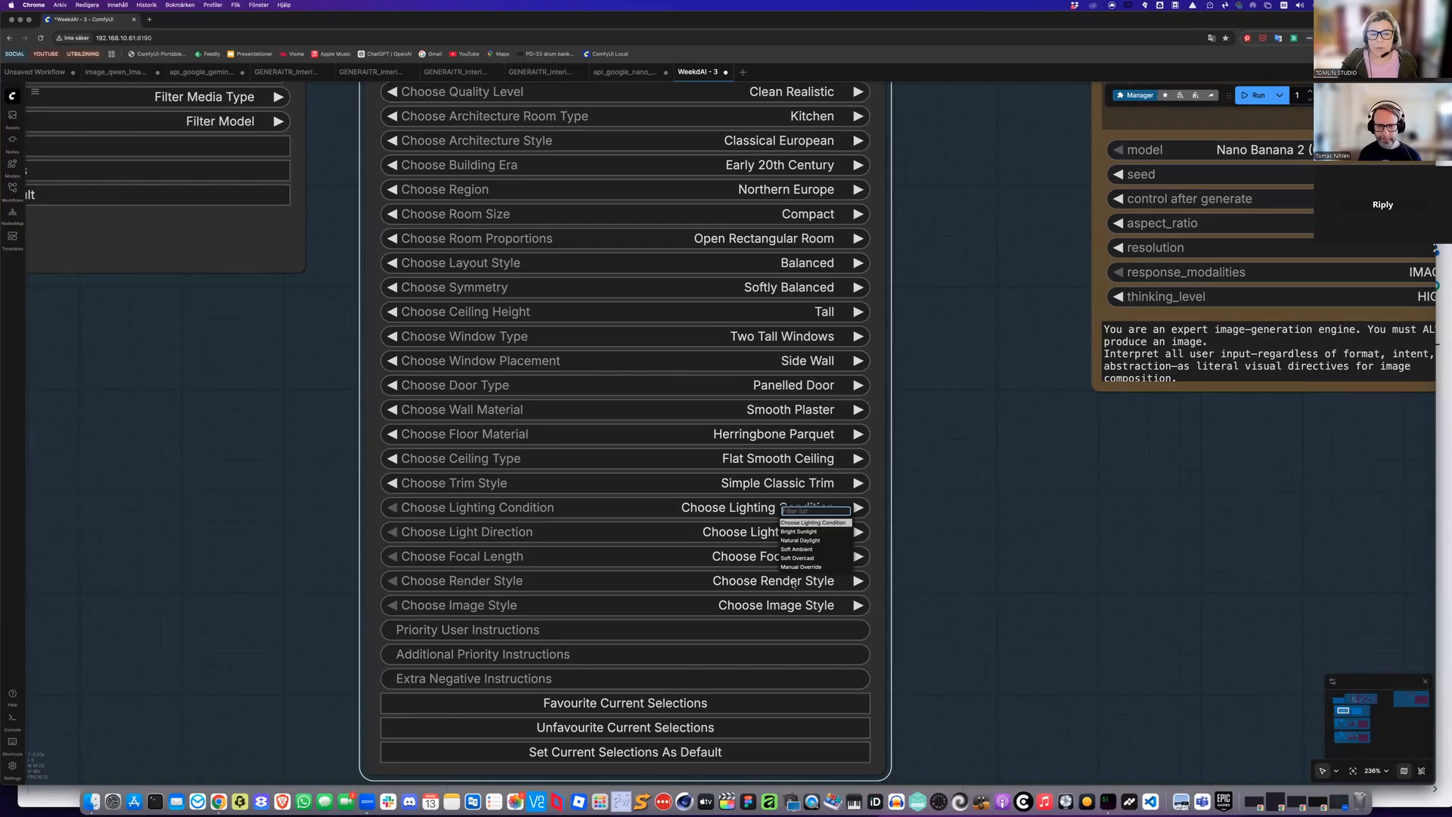
{"action": "left_click", "coordinate": [792, 549]}
{"action": "left_click", "coordinate": [782, 533]}
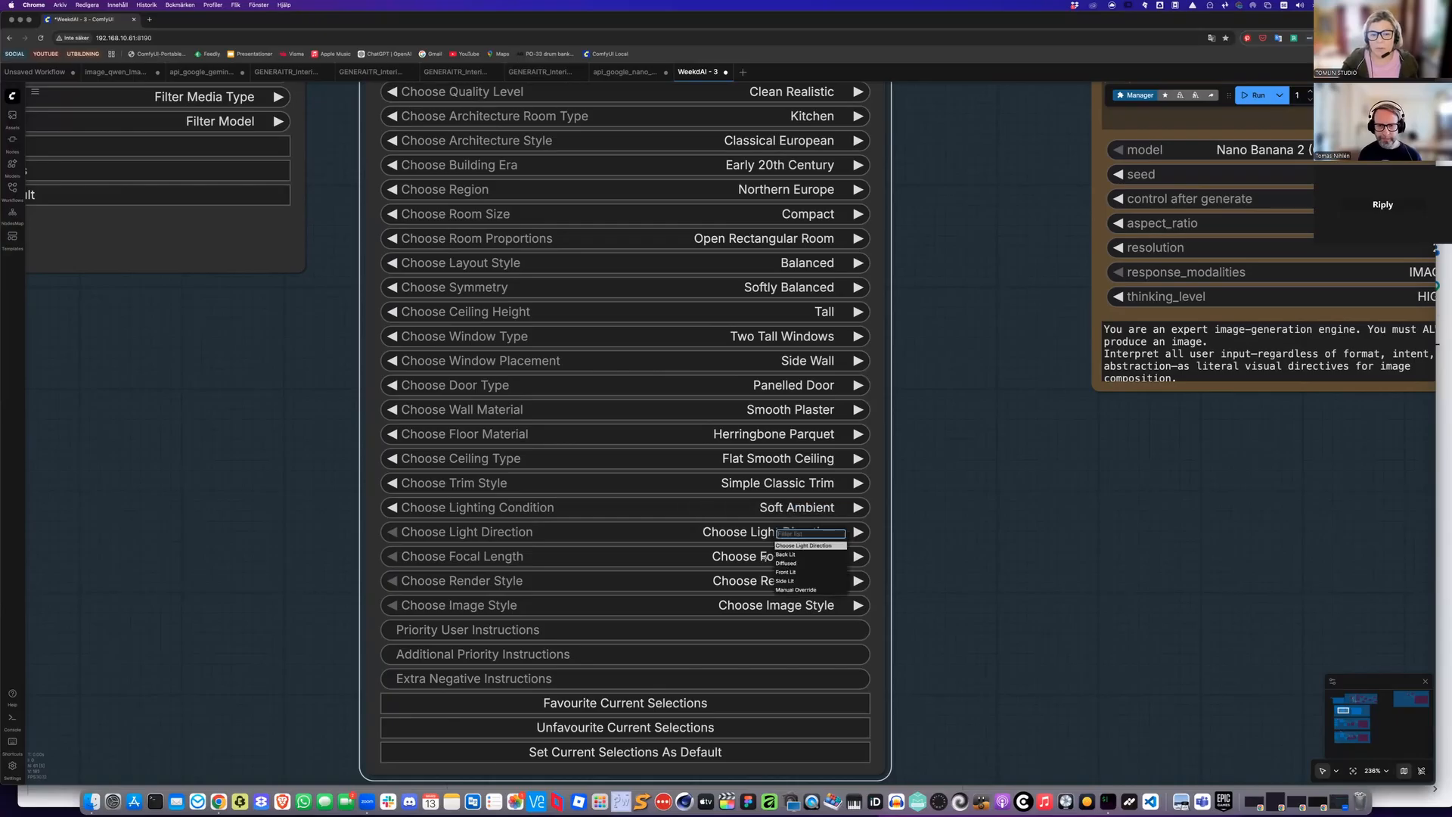
{"action": "left_click", "coordinate": [783, 563]}
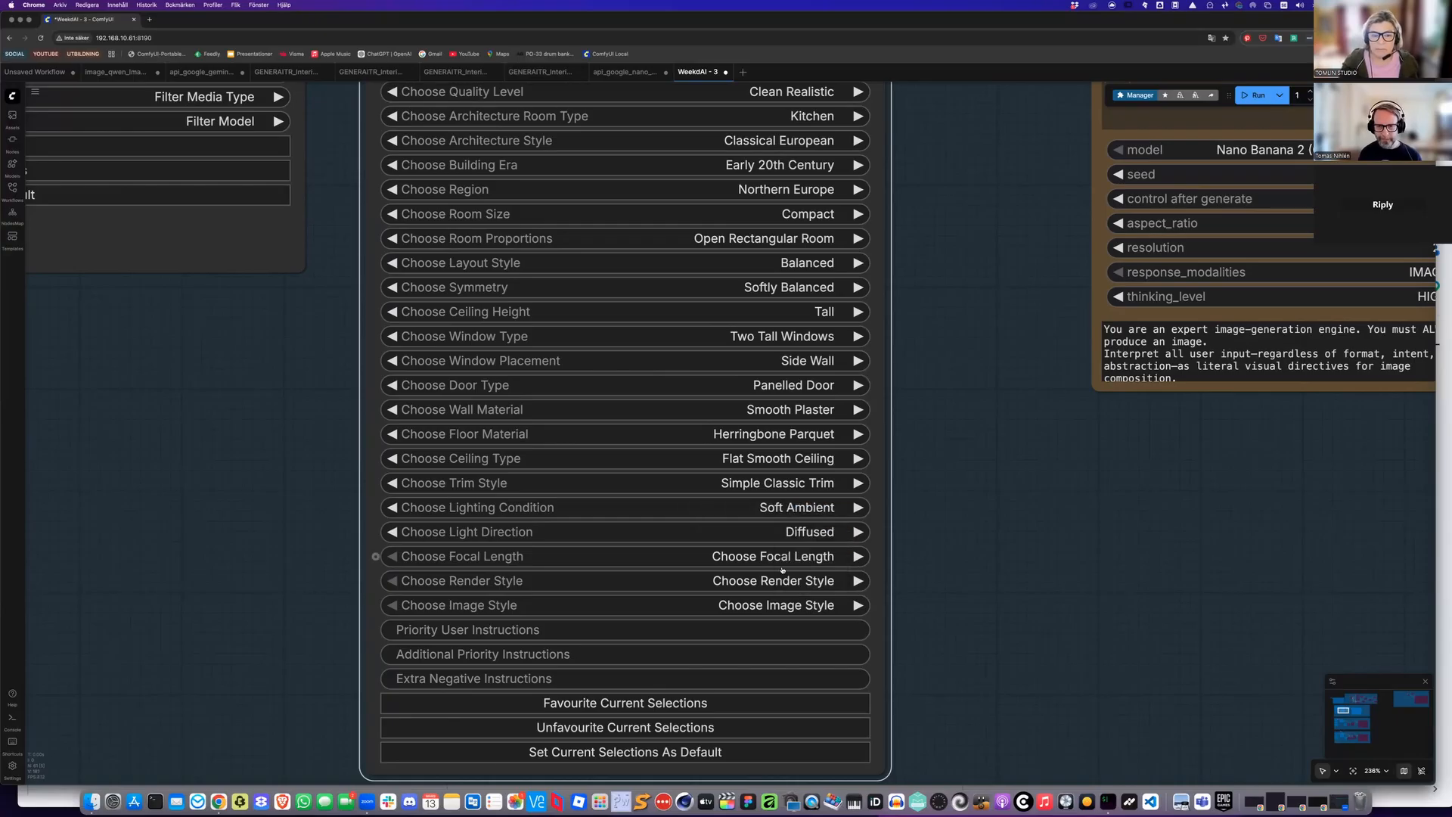
Set the focal length to 35mm
{"action": "left_click", "coordinate": [783, 561]}
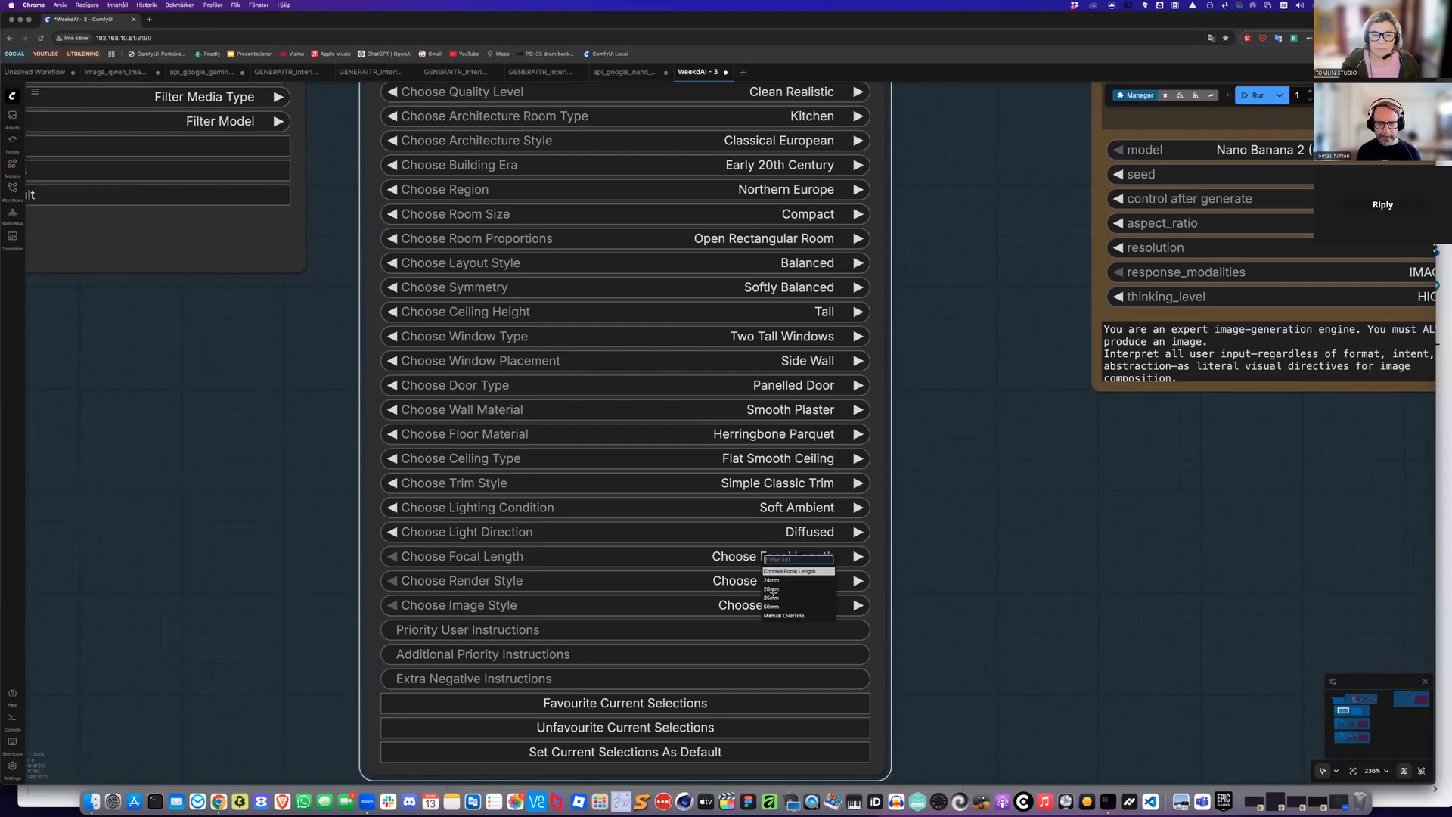
{"action": "left_click", "coordinate": [772, 597]}
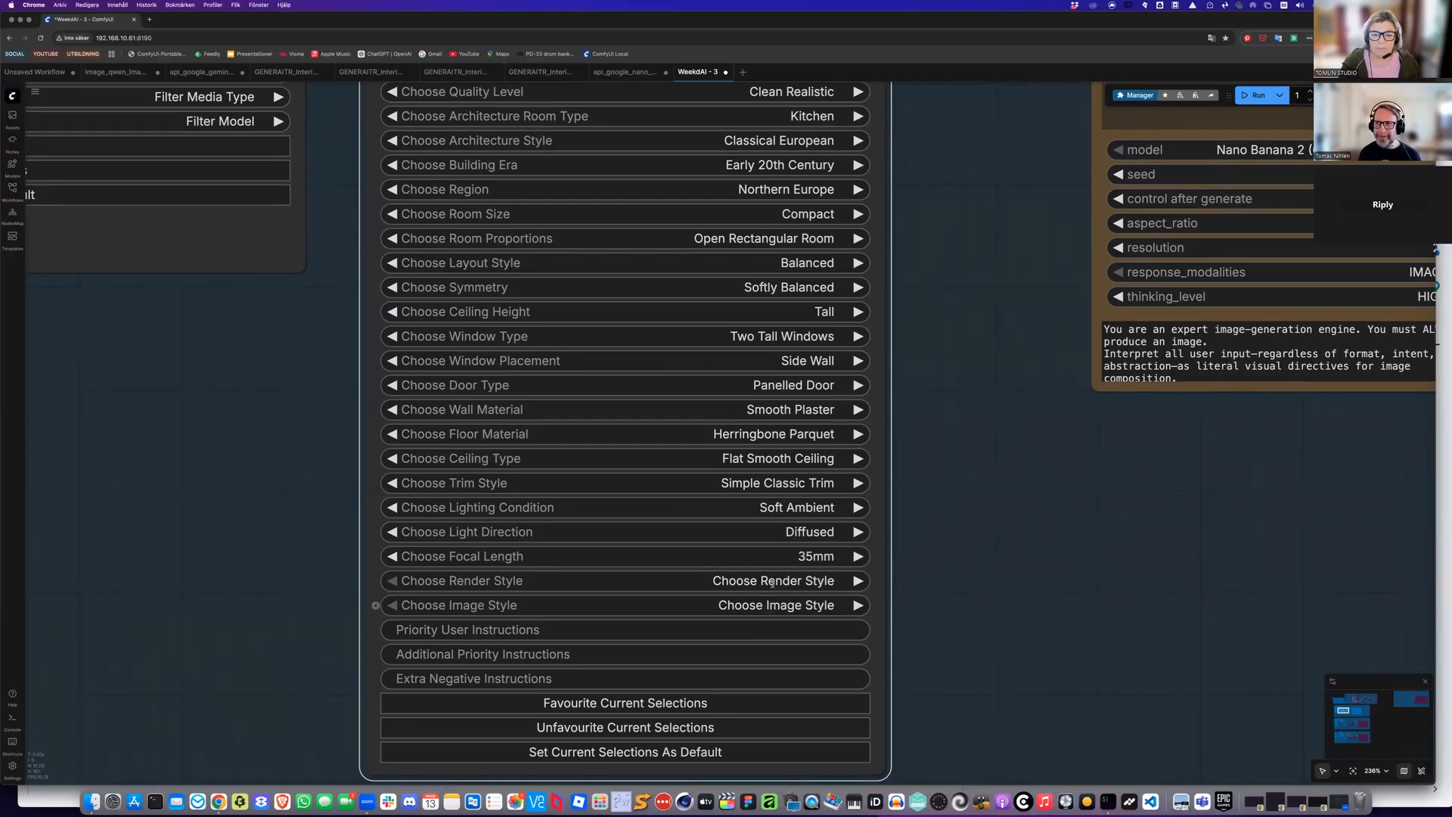
Set the render style to Architectural Photography and the image style to Physically Accurate
{"action": "left_click", "coordinate": [788, 605]}
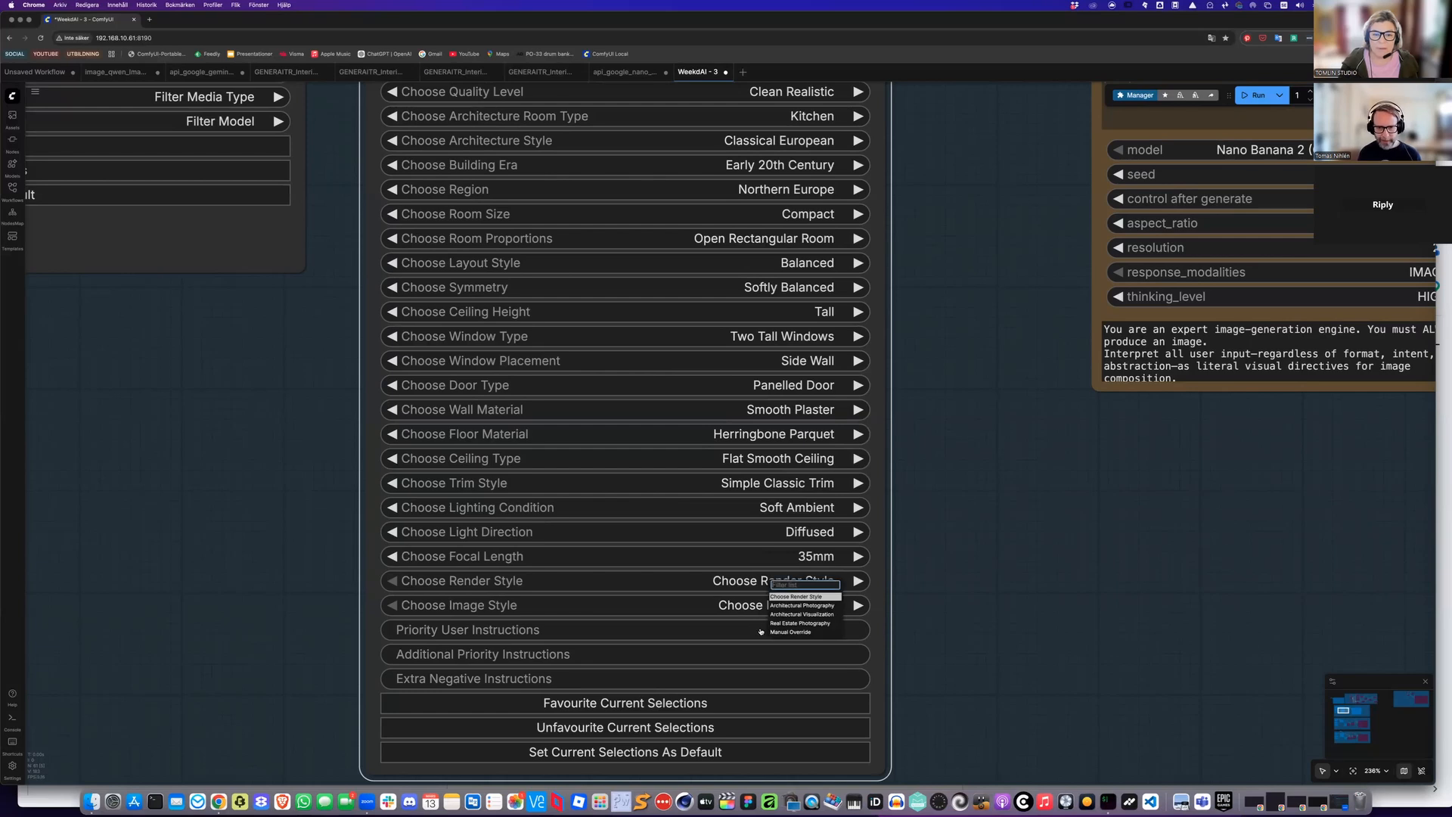
{"action": "left_click", "coordinate": [802, 605]}
{"action": "left_click", "coordinate": [742, 609]}
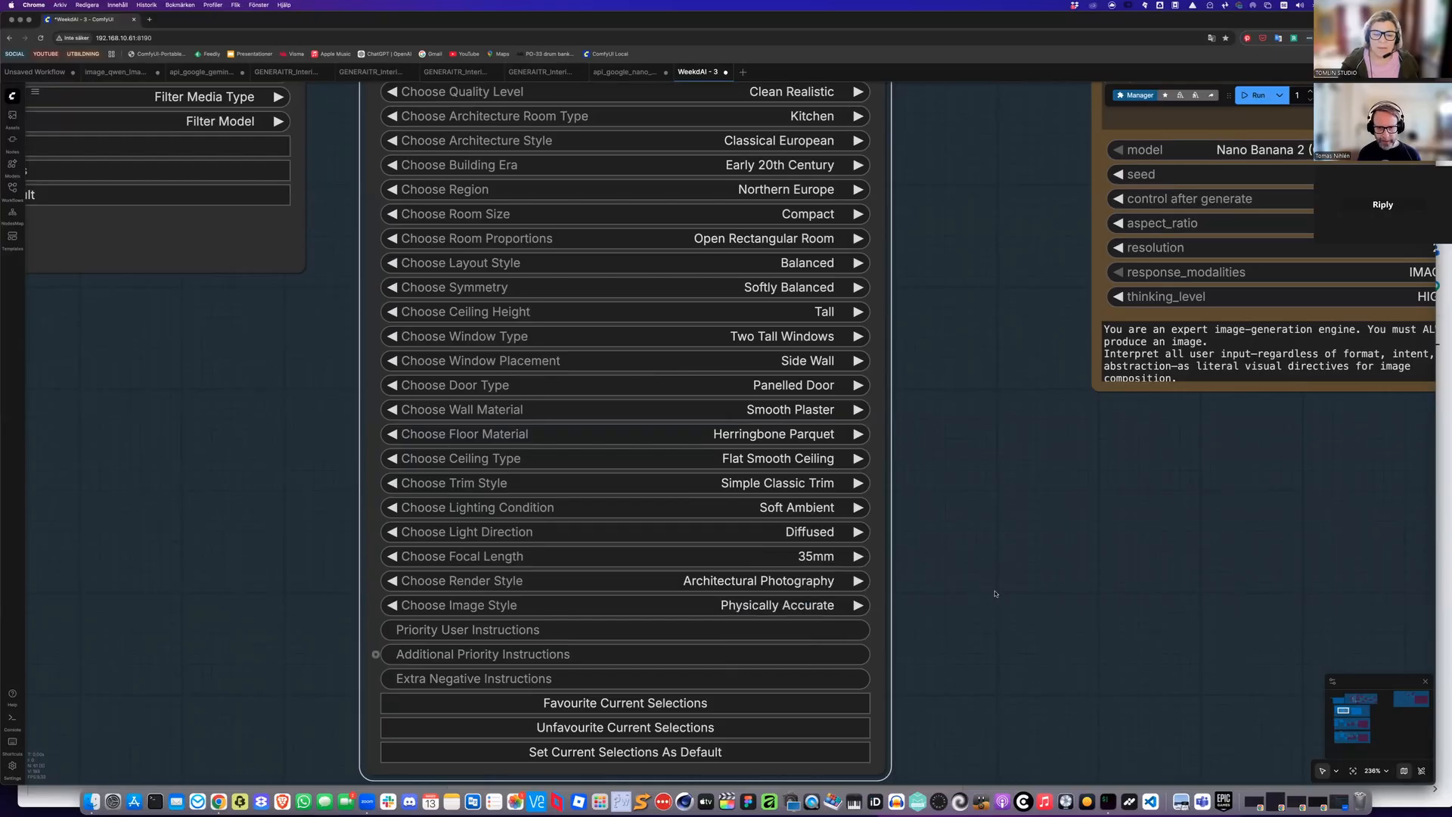
Run the workflow to generate the empty room image with Nano Banana 2
{"action": "scroll", "coordinate": [1006, 595], "scroll_direction": "down", "scroll_amount": 1}
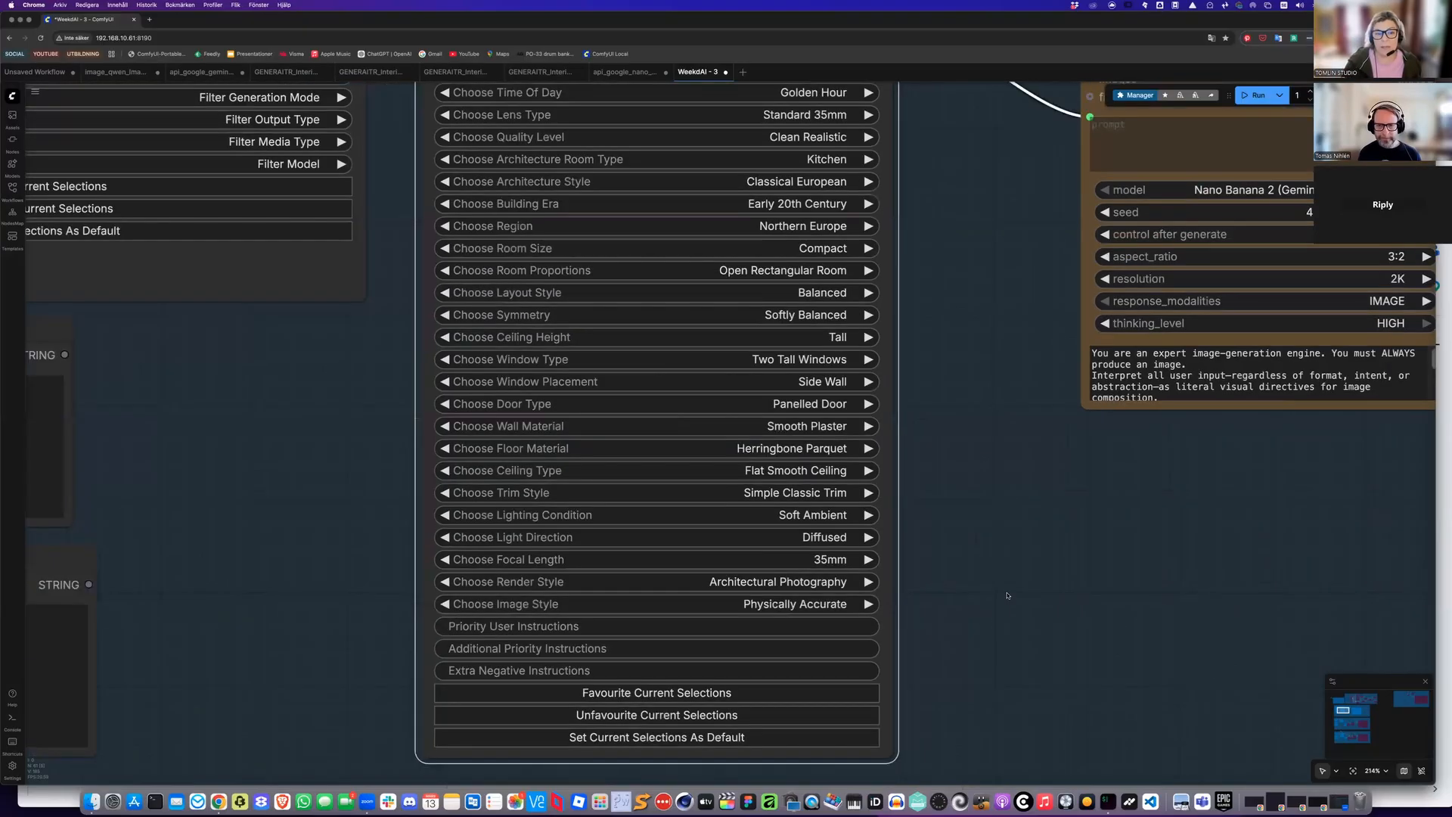
{"action": "scroll", "coordinate": [1006, 596], "scroll_direction": "down", "scroll_amount": 5}
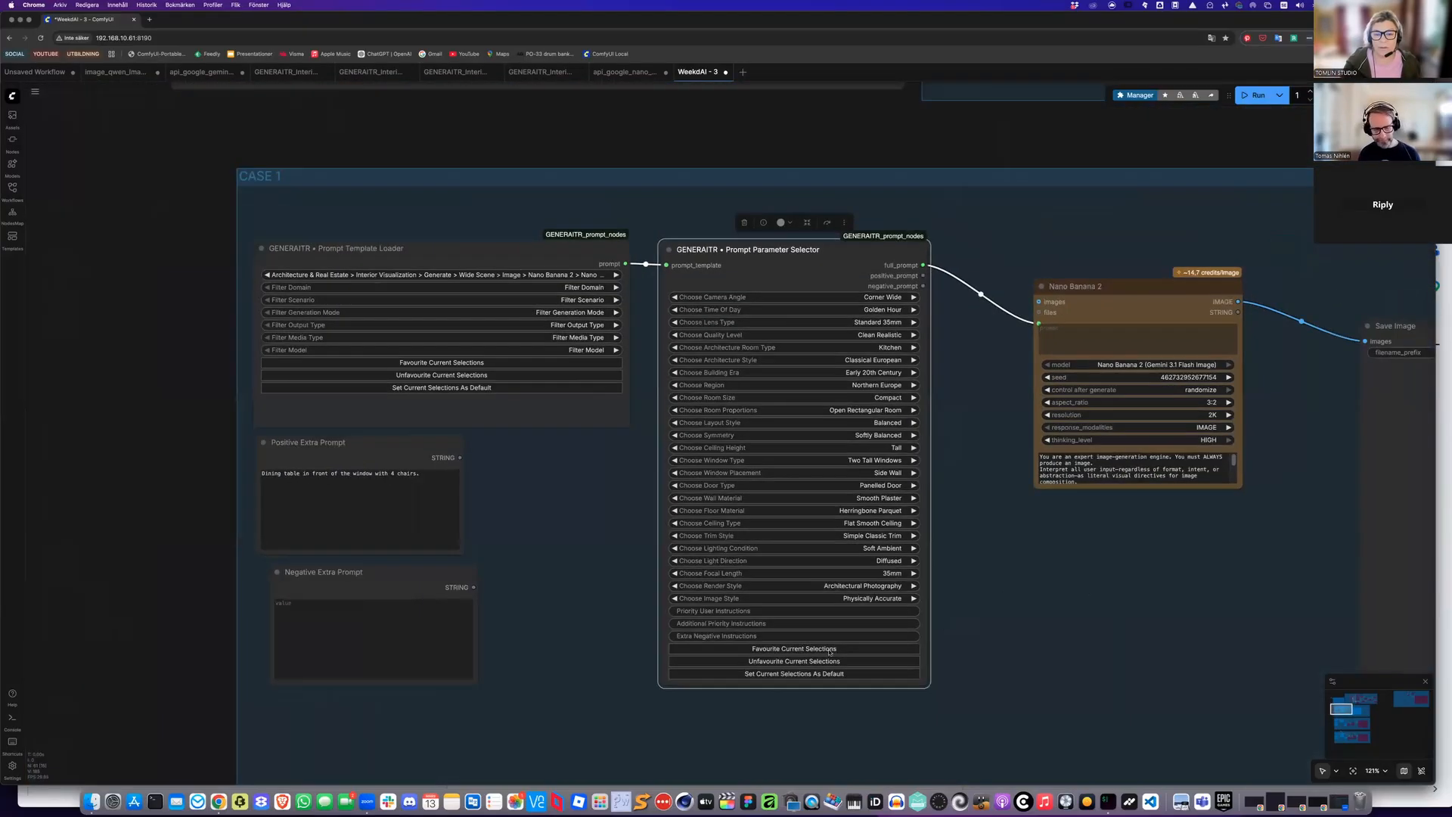
{"action": "key", "text": "ctrl+Return"}
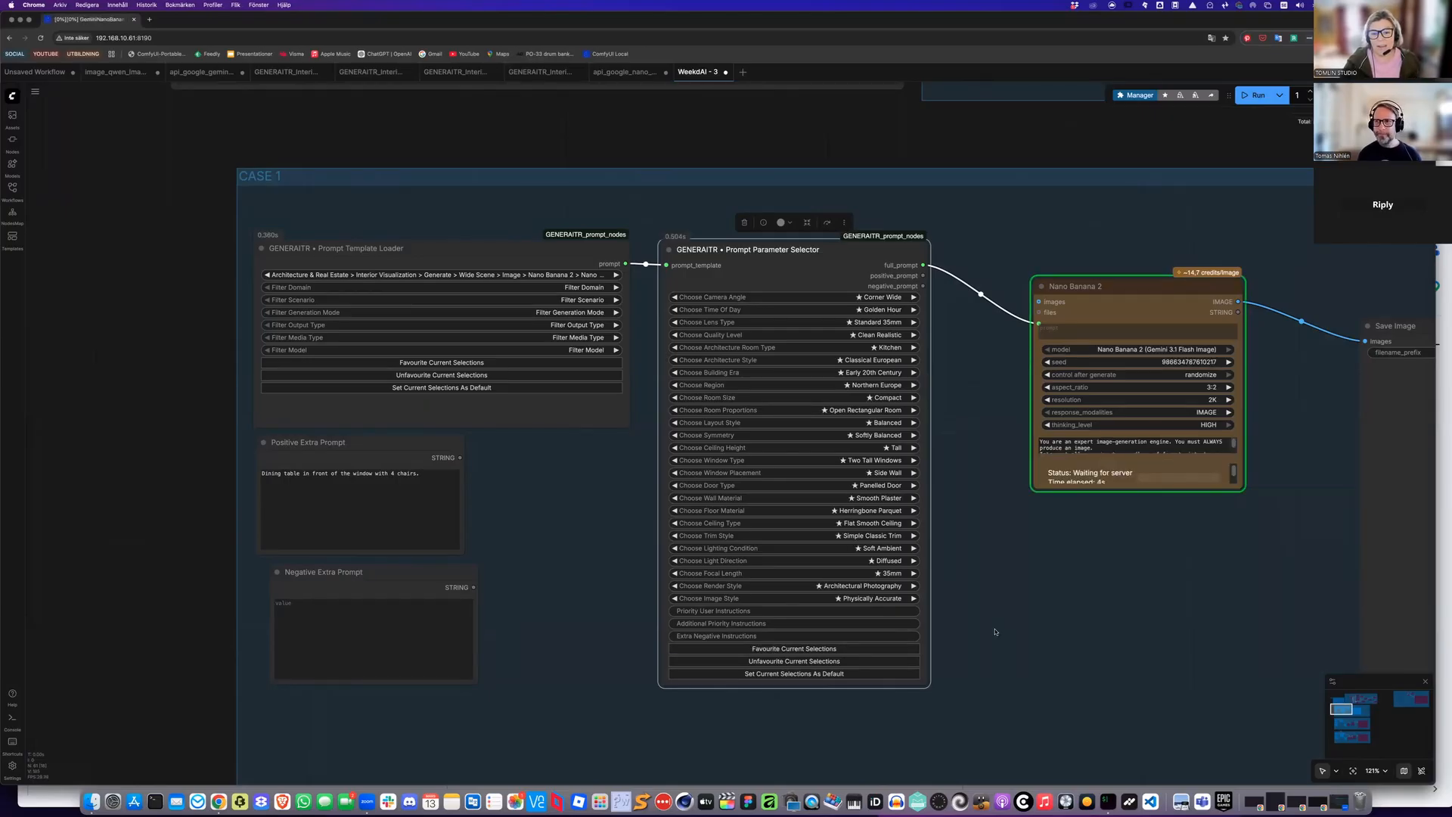
{"action": "left_click", "coordinate": [872, 598]}
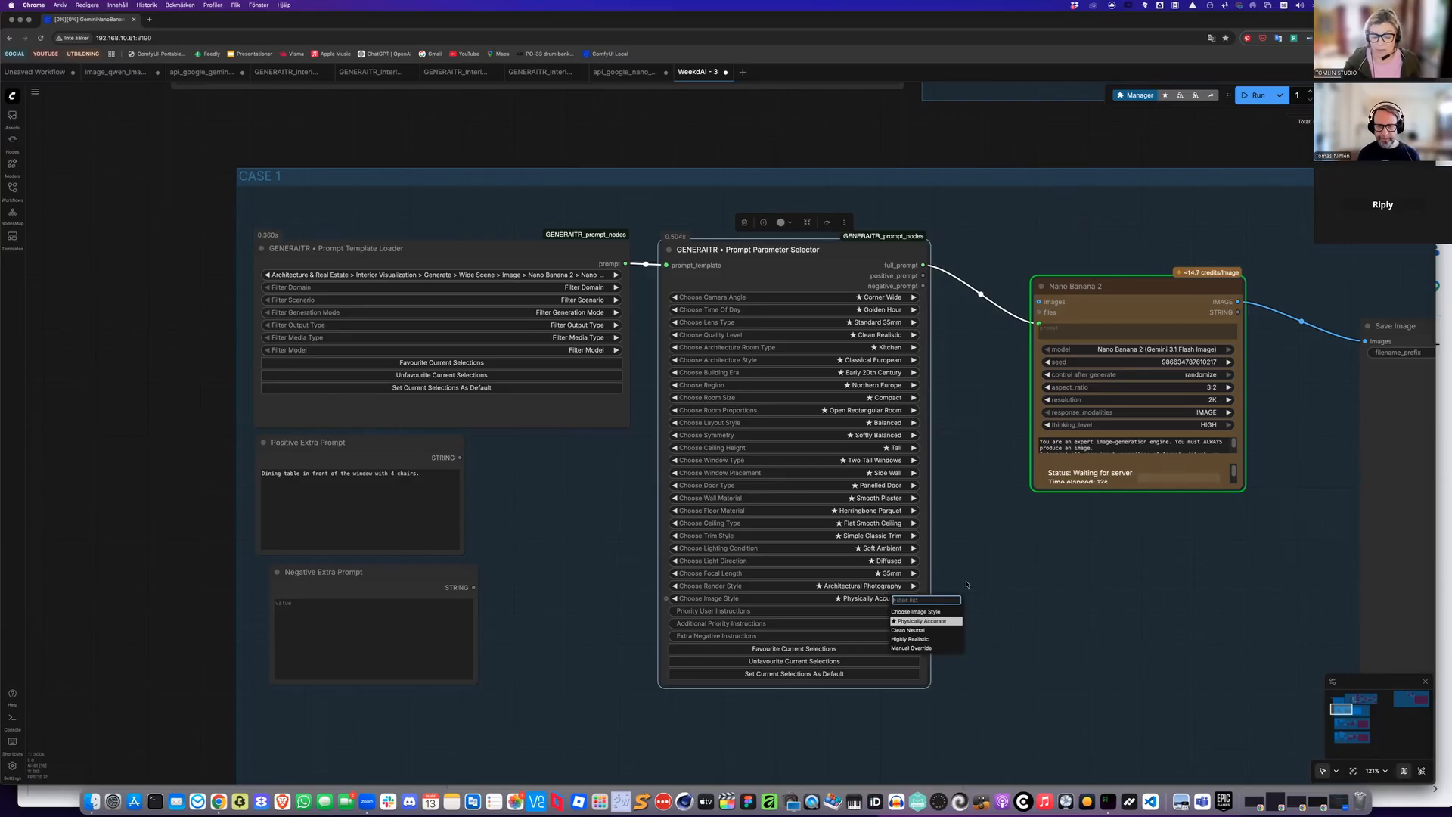
{"action": "left_click", "coordinate": [877, 599]}
{"action": "left_click", "coordinate": [1121, 612]}
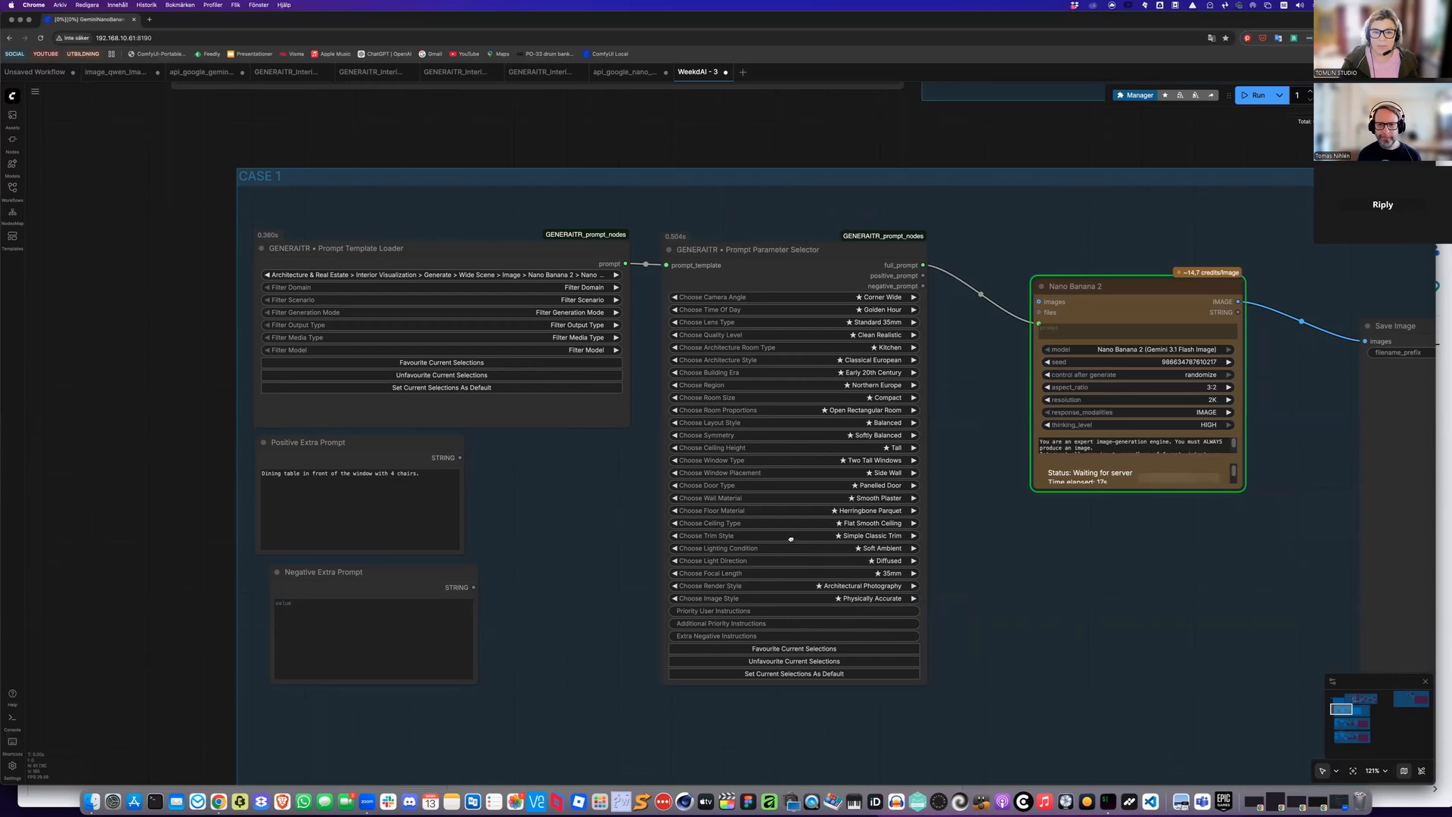
Move and enlarge the Save Image node so the generated room image is shown large
{"action": "scroll", "coordinate": [791, 540], "scroll_direction": "right", "scroll_amount": 5}
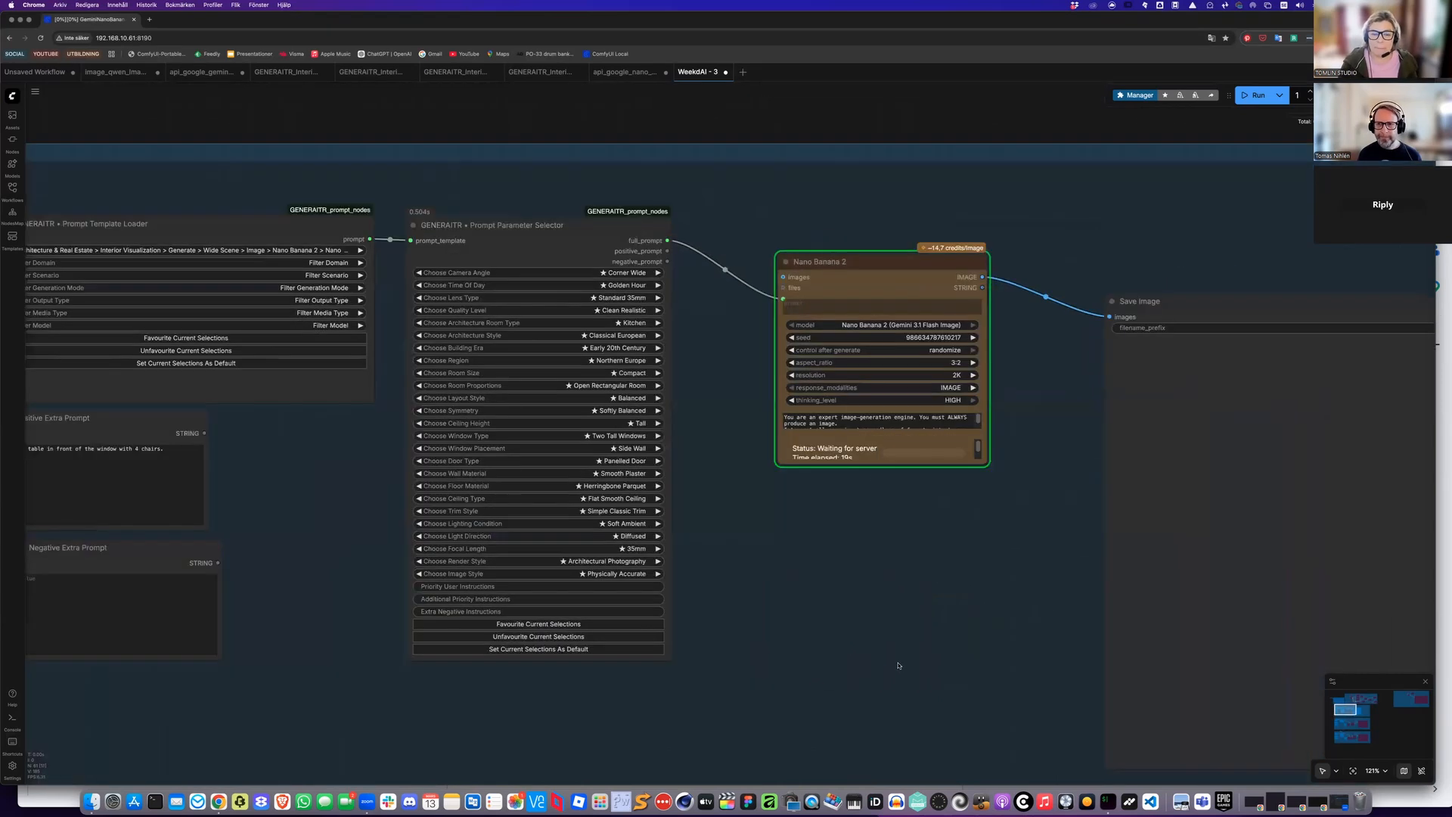
{"action": "scroll", "coordinate": [898, 666], "scroll_direction": "right", "scroll_amount": 1}
{"action": "scroll", "coordinate": [898, 666], "scroll_direction": "down", "scroll_amount": 3}
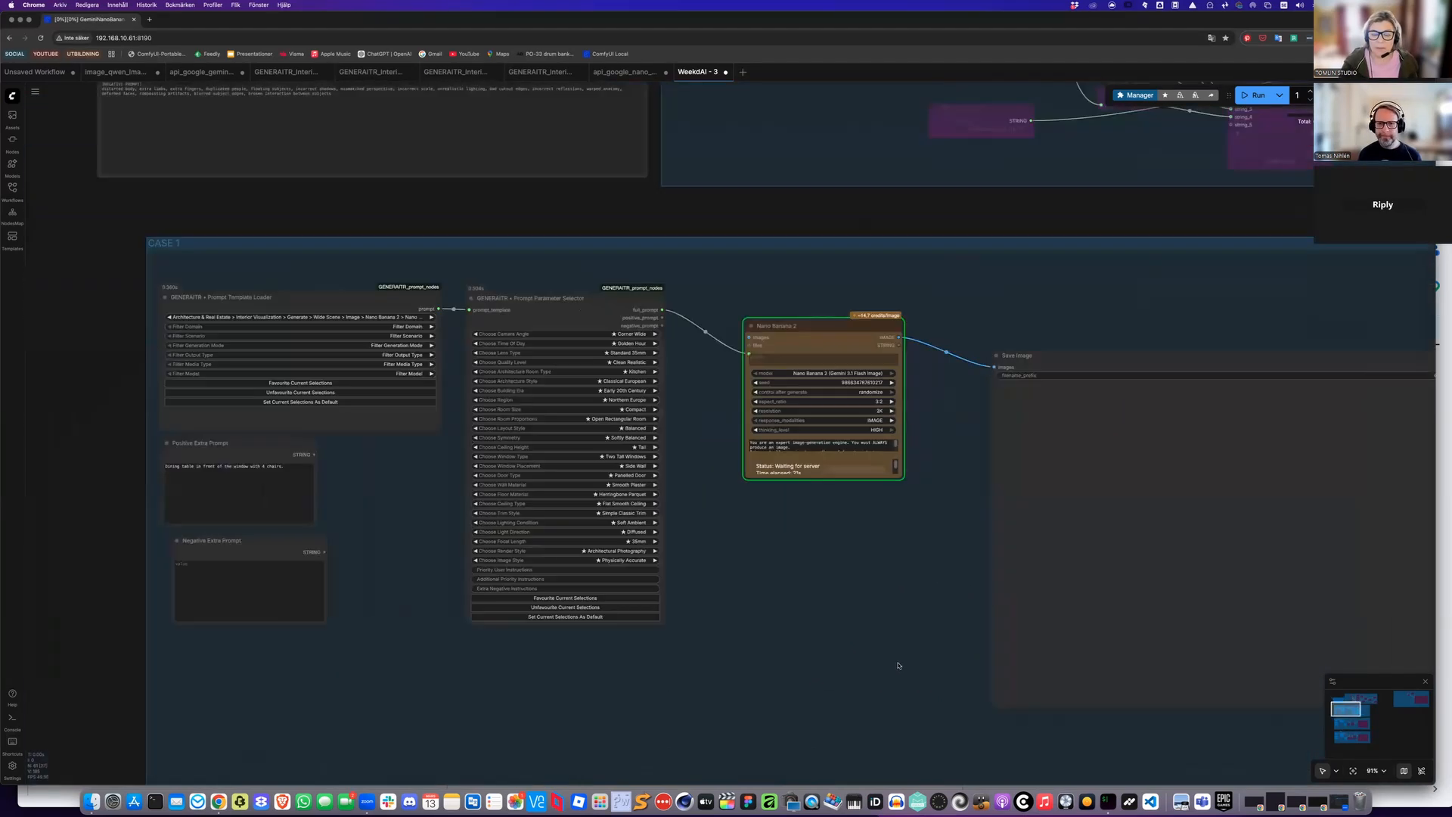
{"action": "scroll", "coordinate": [899, 665], "scroll_direction": "down", "scroll_amount": 2}
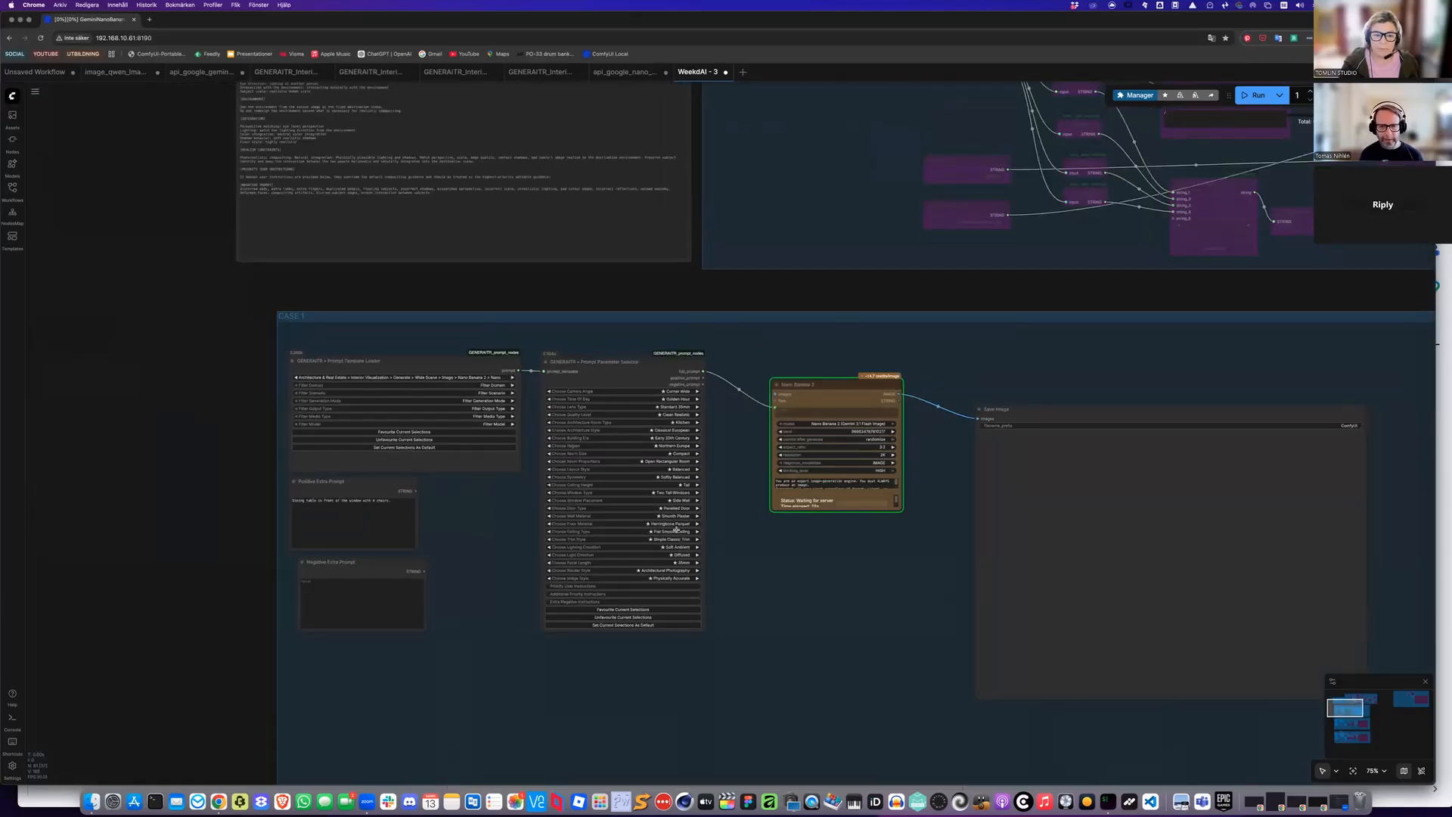
{"action": "scroll", "coordinate": [672, 528], "scroll_direction": "up", "scroll_amount": 2}
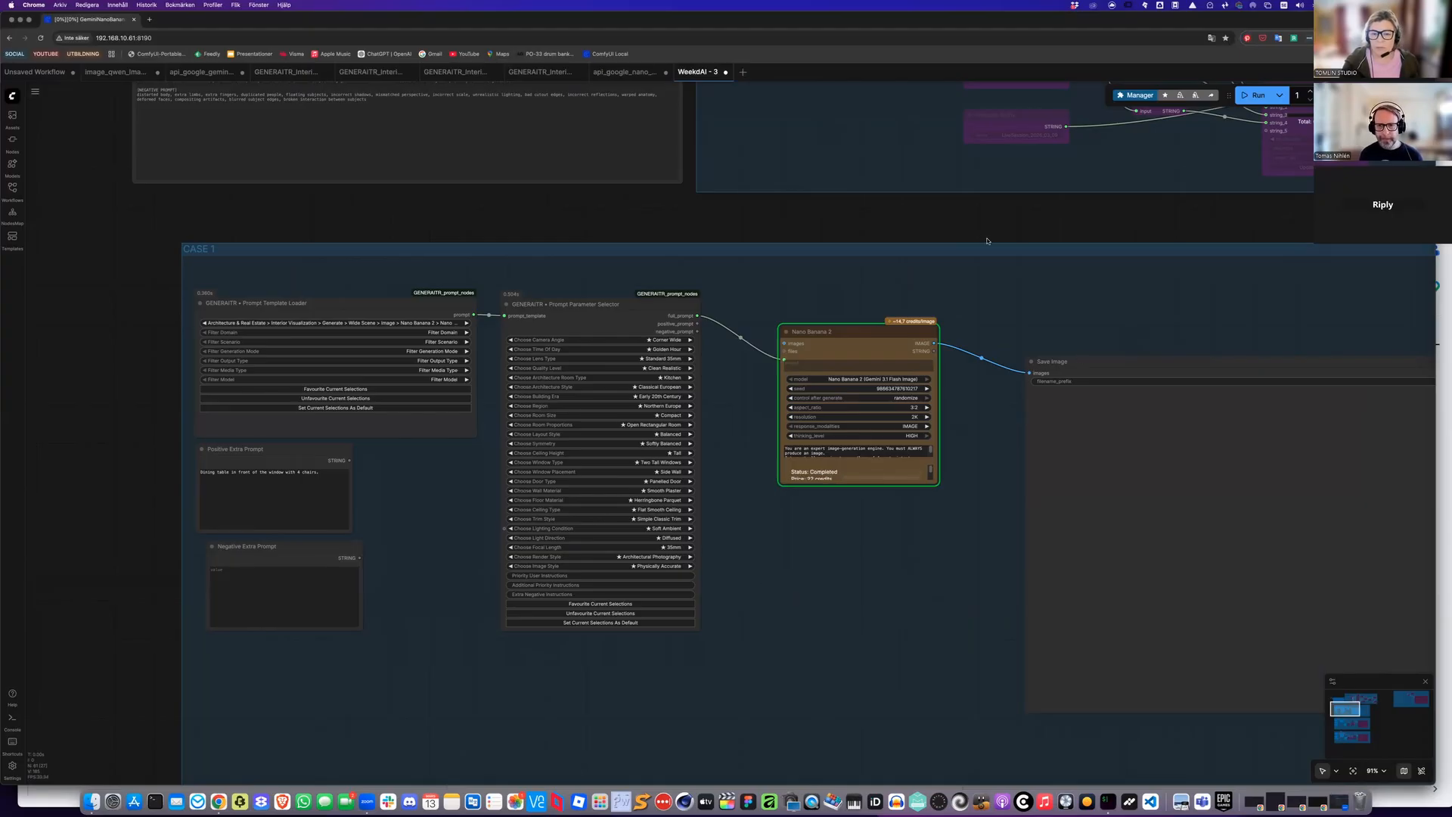
{"action": "left_click_drag", "start_coordinate": [1383, 470], "coordinate": [1333, 441]}
{"action": "left_click_drag", "start_coordinate": [1403, 516], "coordinate": [1307, 476]}
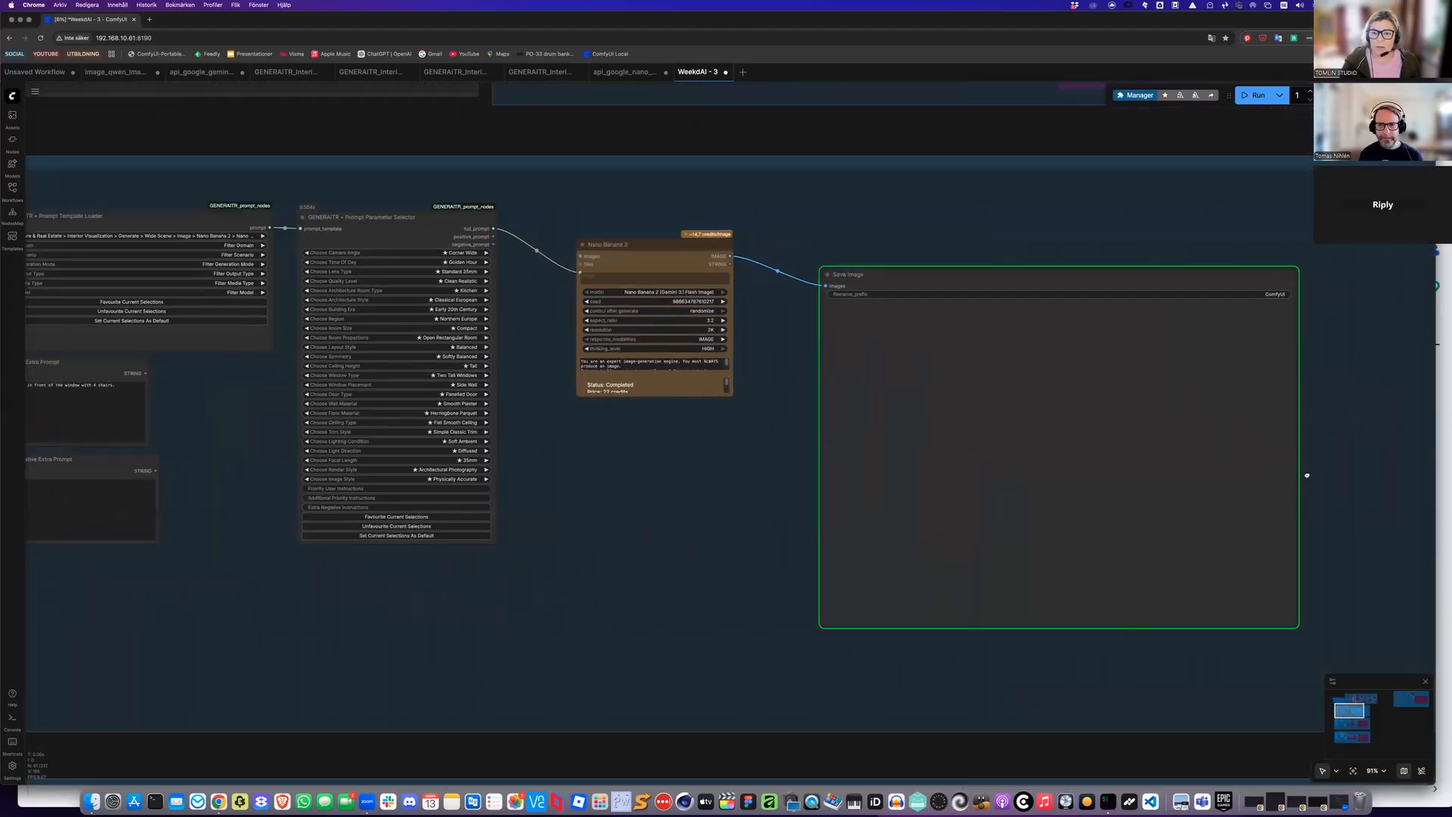
{"action": "left_click_drag", "start_coordinate": [904, 233], "coordinate": [775, 199]}
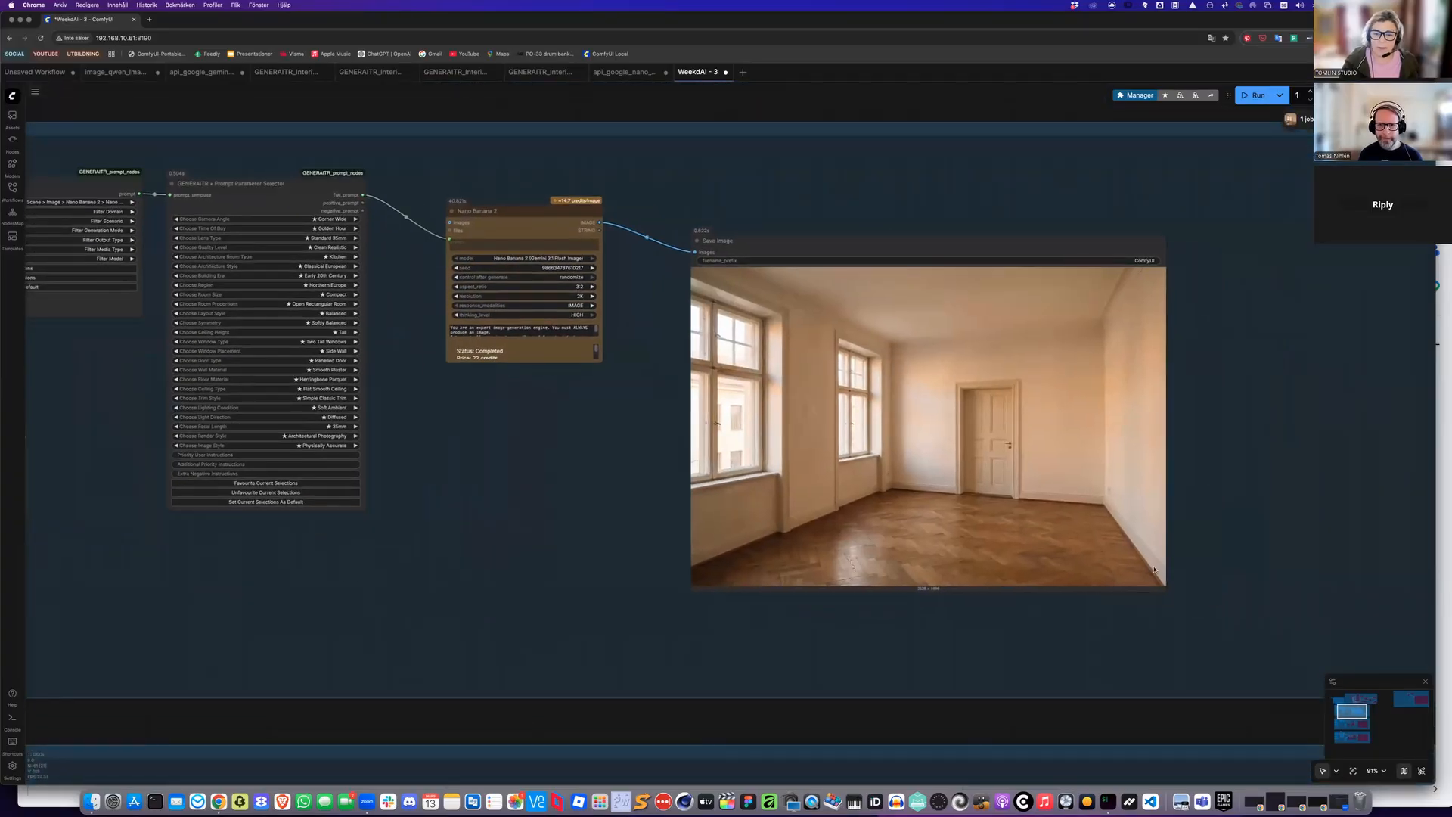
{"action": "left_click_drag", "start_coordinate": [1156, 561], "coordinate": [1149, 534]}
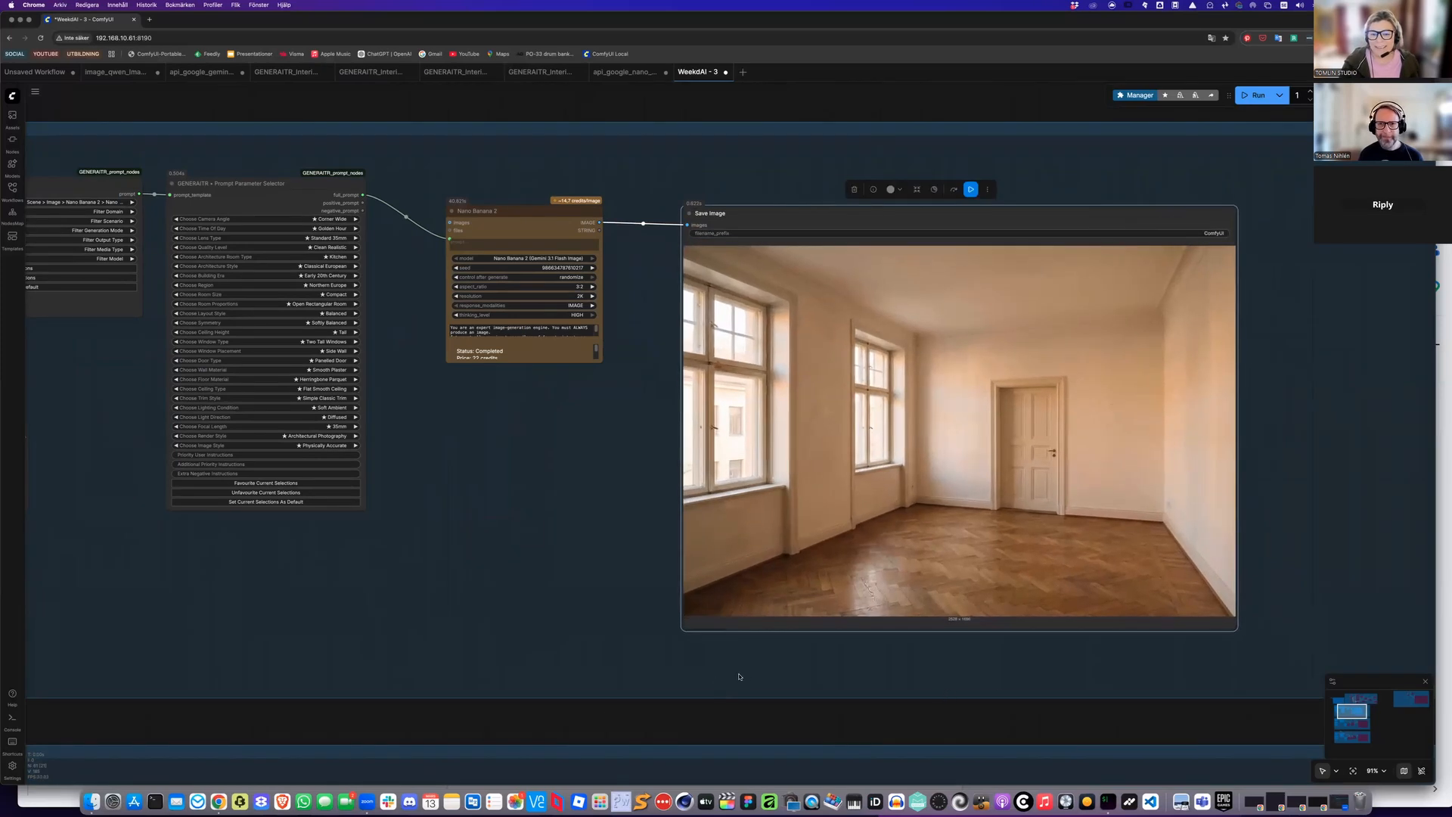
Bypass all nodes in the first case group
{"action": "scroll", "coordinate": [1089, 651], "scroll_direction": "down", "scroll_amount": 2}
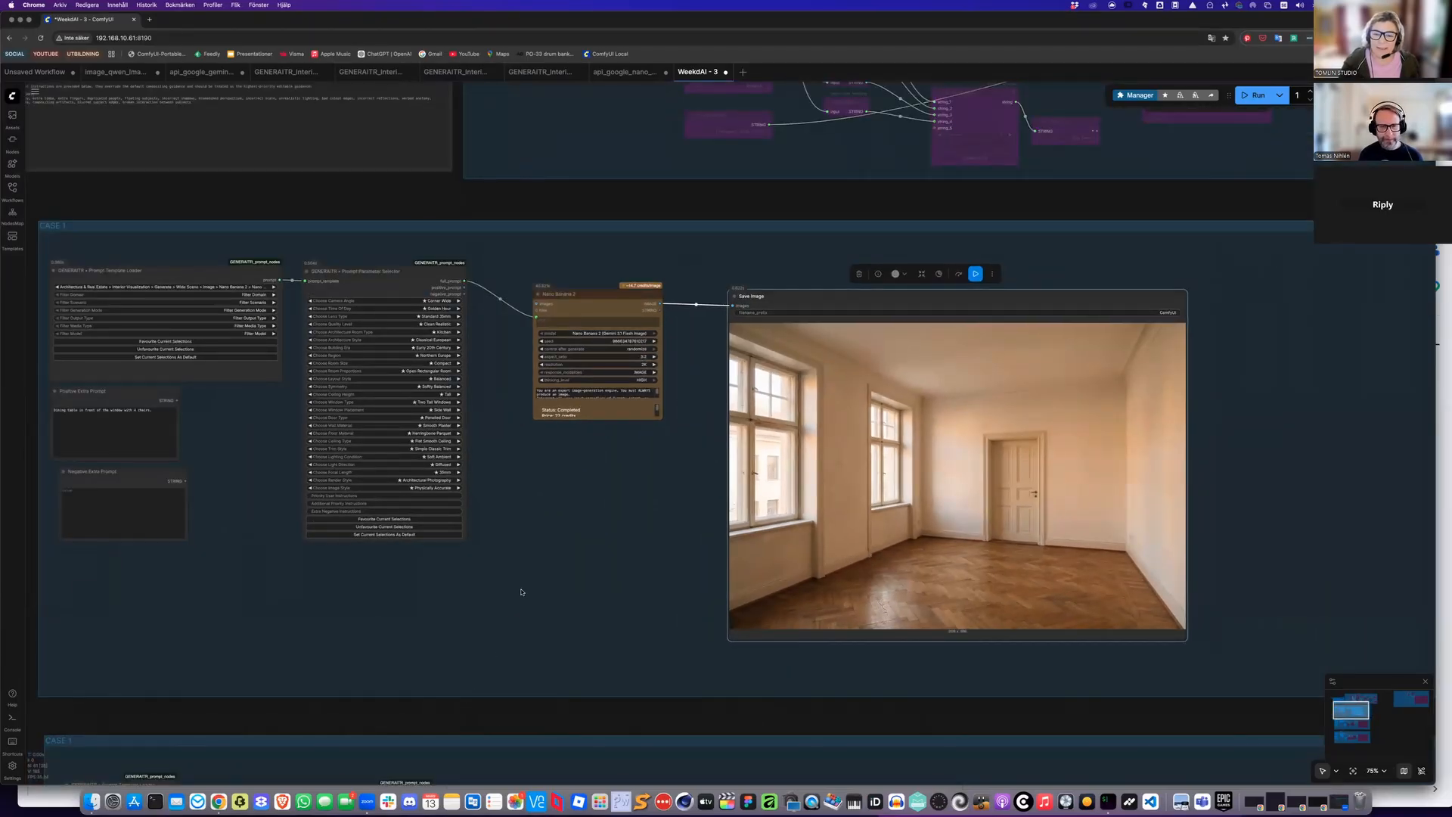
{"action": "scroll", "coordinate": [520, 593], "scroll_direction": "down", "scroll_amount": 1}
{"action": "left_click_drag", "start_coordinate": [521, 592], "coordinate": [574, 486]}
{"action": "scroll", "coordinate": [1134, 598], "scroll_direction": "down", "scroll_amount": 5}
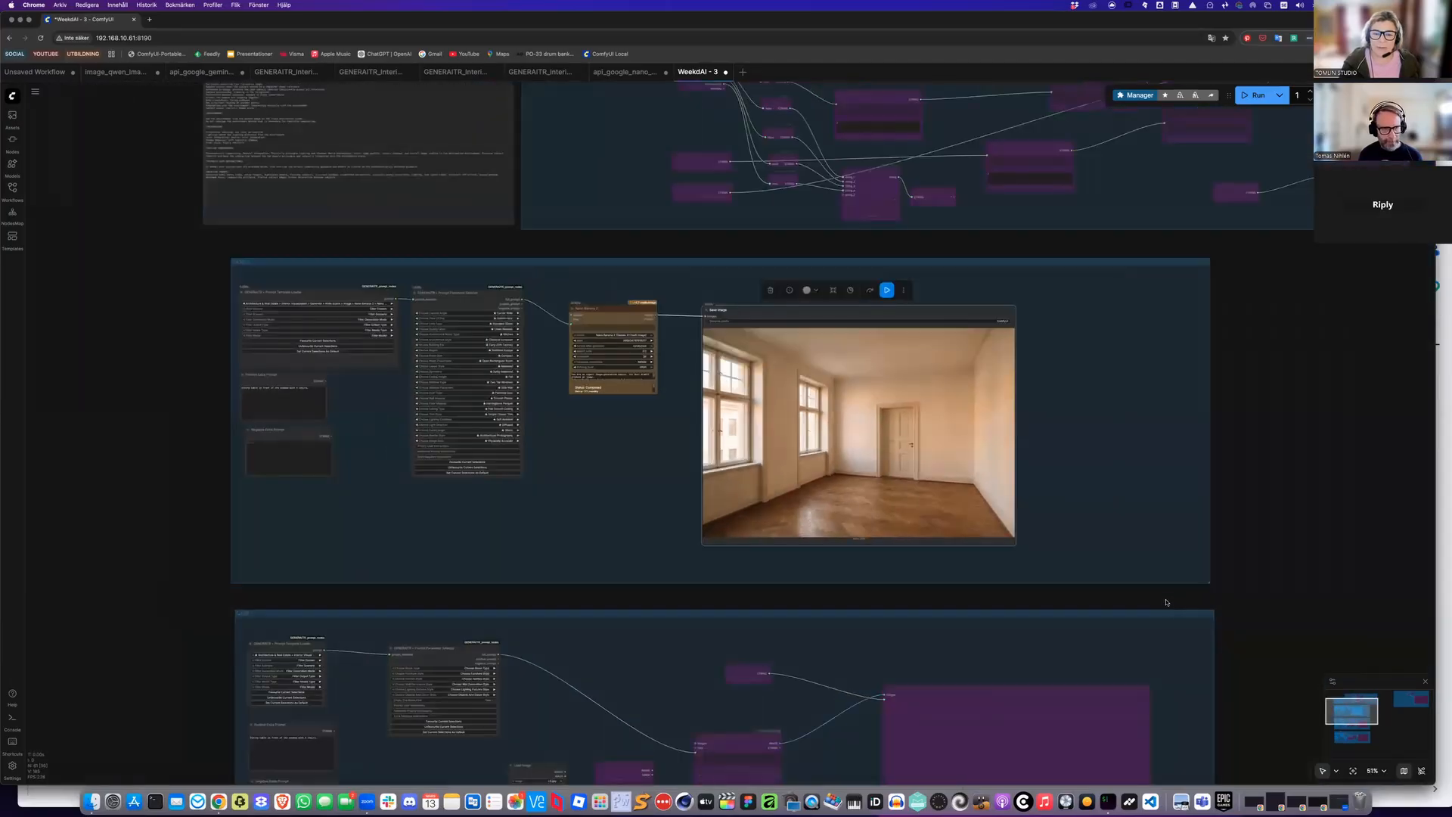
{"action": "left_click_drag", "start_coordinate": [266, 303], "coordinate": [1150, 599]}
{"action": "left_click_drag", "start_coordinate": [1168, 397], "coordinate": [1171, 372]}
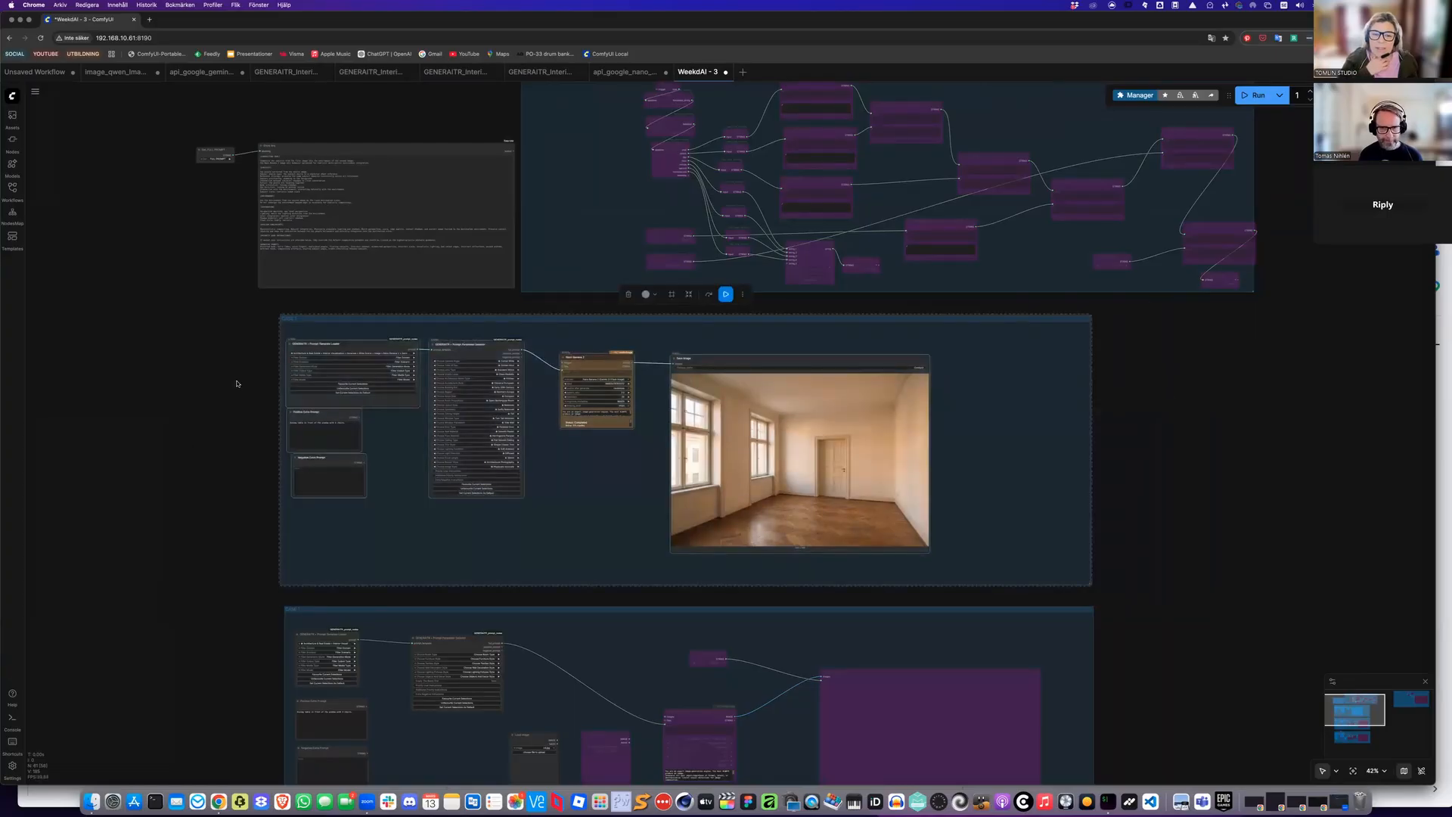
{"action": "key", "text": "ctrl+b"}
Enable the bypassed nodes in the next case group for the image-edit workflow
{"action": "scroll", "coordinate": [758, 557], "scroll_direction": "down", "scroll_amount": 5}
{"action": "scroll", "coordinate": [758, 557], "scroll_direction": "up", "scroll_amount": 1}
{"action": "left_click_drag", "start_coordinate": [279, 363], "coordinate": [1153, 660]}
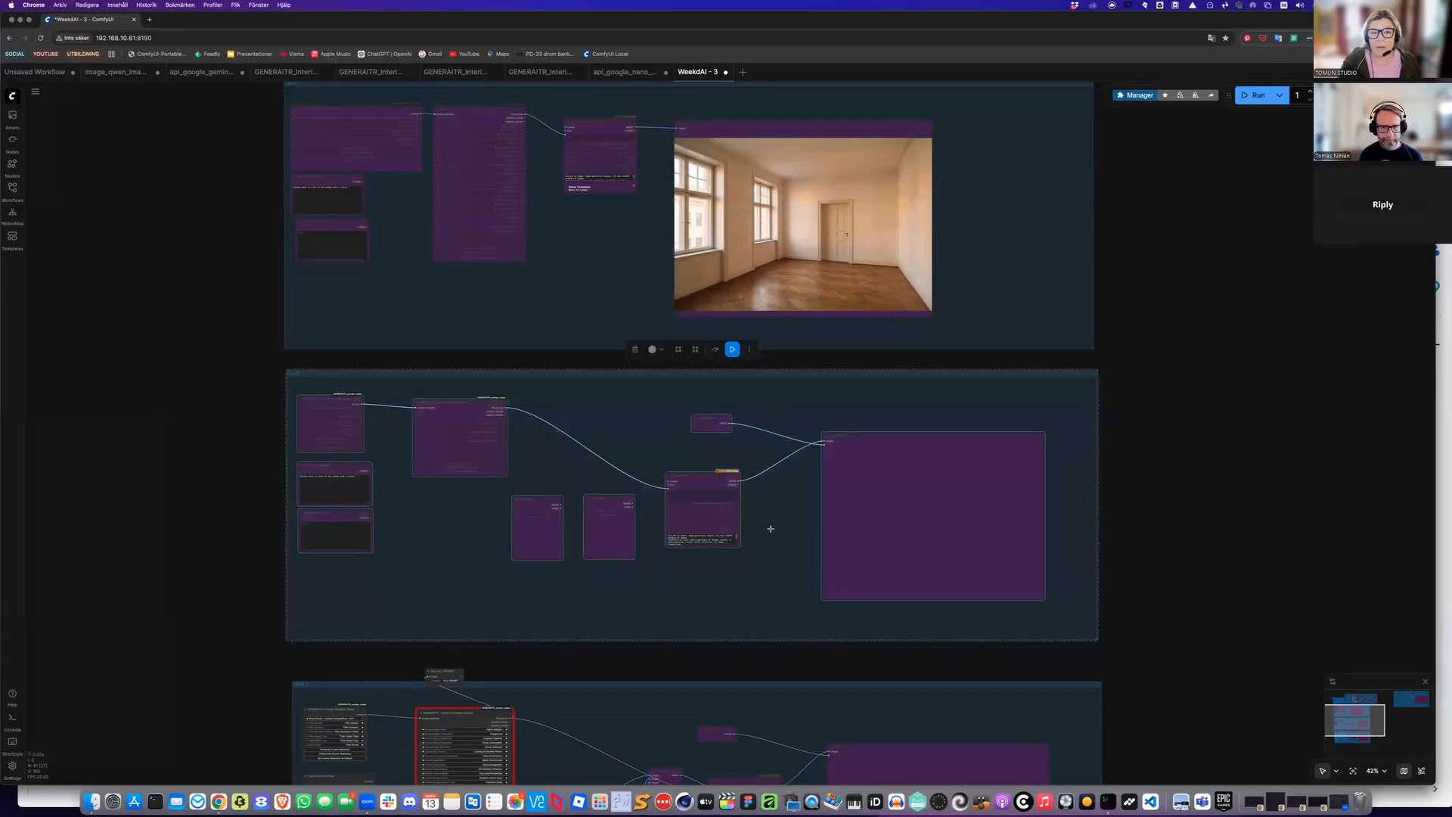
{"action": "scroll", "coordinate": [943, 512], "scroll_direction": "up", "scroll_amount": 4}
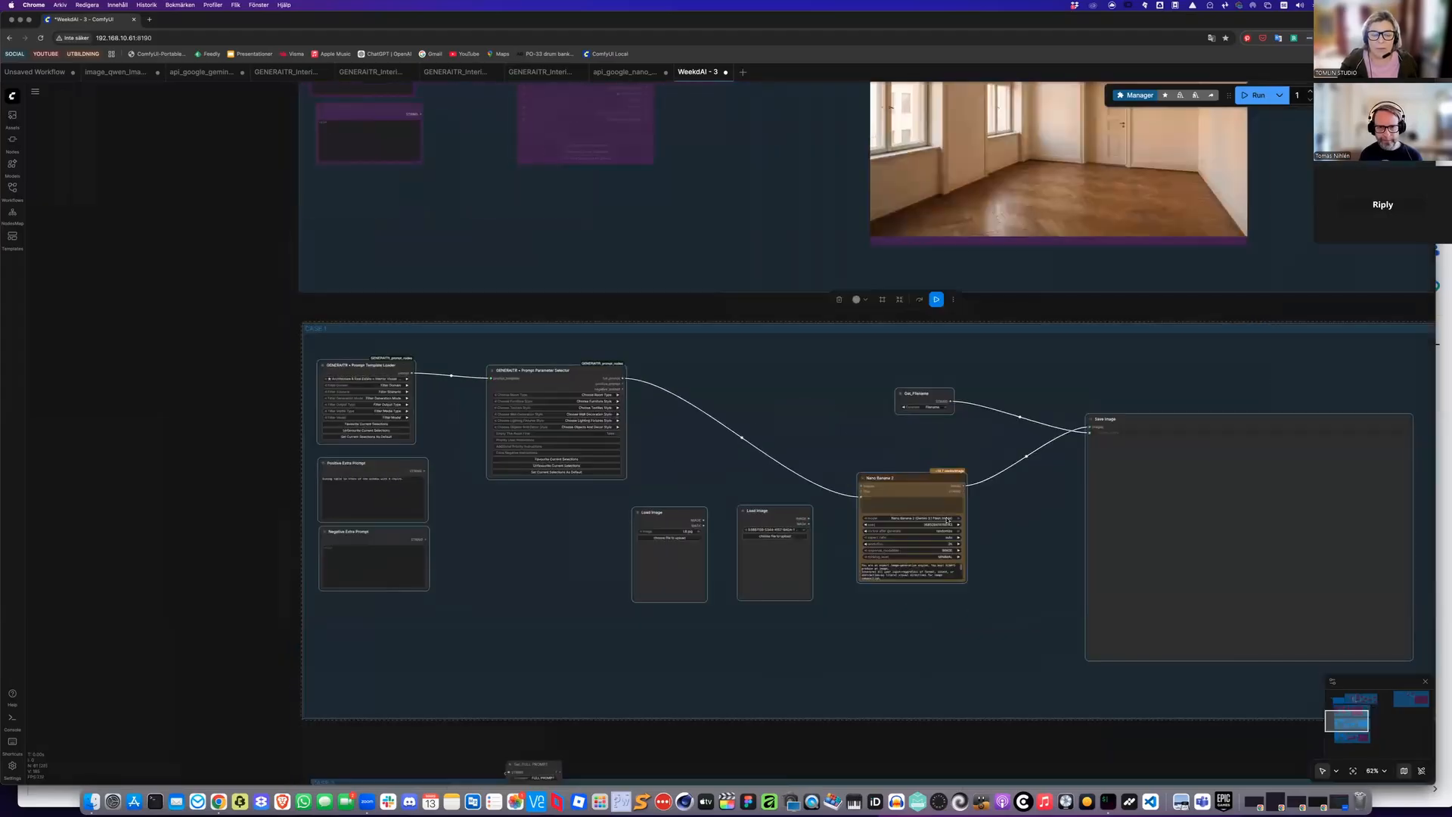
{"action": "scroll", "coordinate": [947, 520], "scroll_direction": "up", "scroll_amount": 3}
{"action": "scroll", "coordinate": [947, 520], "scroll_direction": "left", "scroll_amount": 3}
Delete one Load Image node and load the generated ComfyUI_00005_.png into the other, wired to Nano Banana 2's images input
{"action": "left_click", "coordinate": [937, 526]}
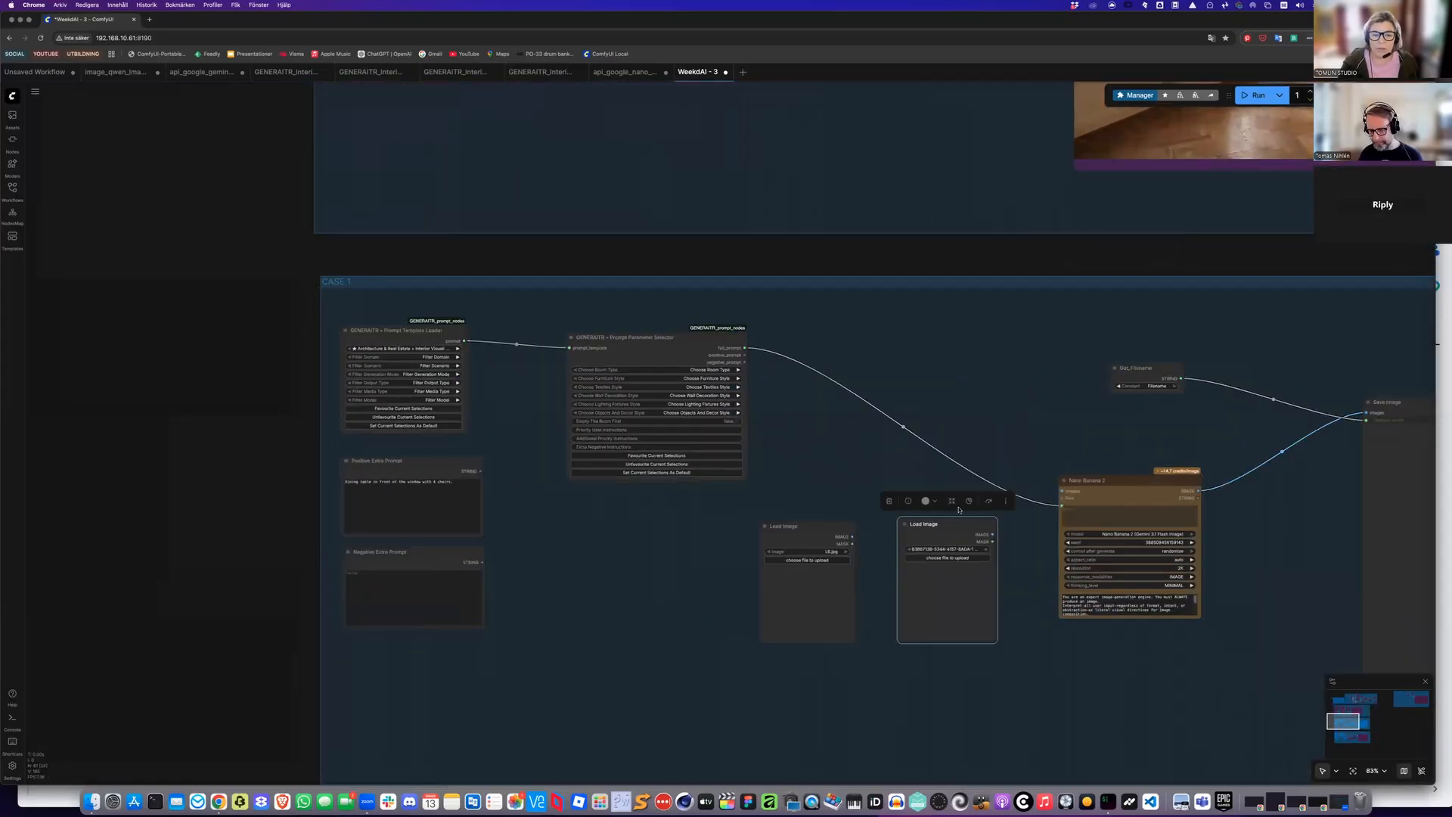
{"action": "key", "text": "Delete"}
{"action": "left_click_drag", "start_coordinate": [1059, 492], "coordinate": [820, 560]}
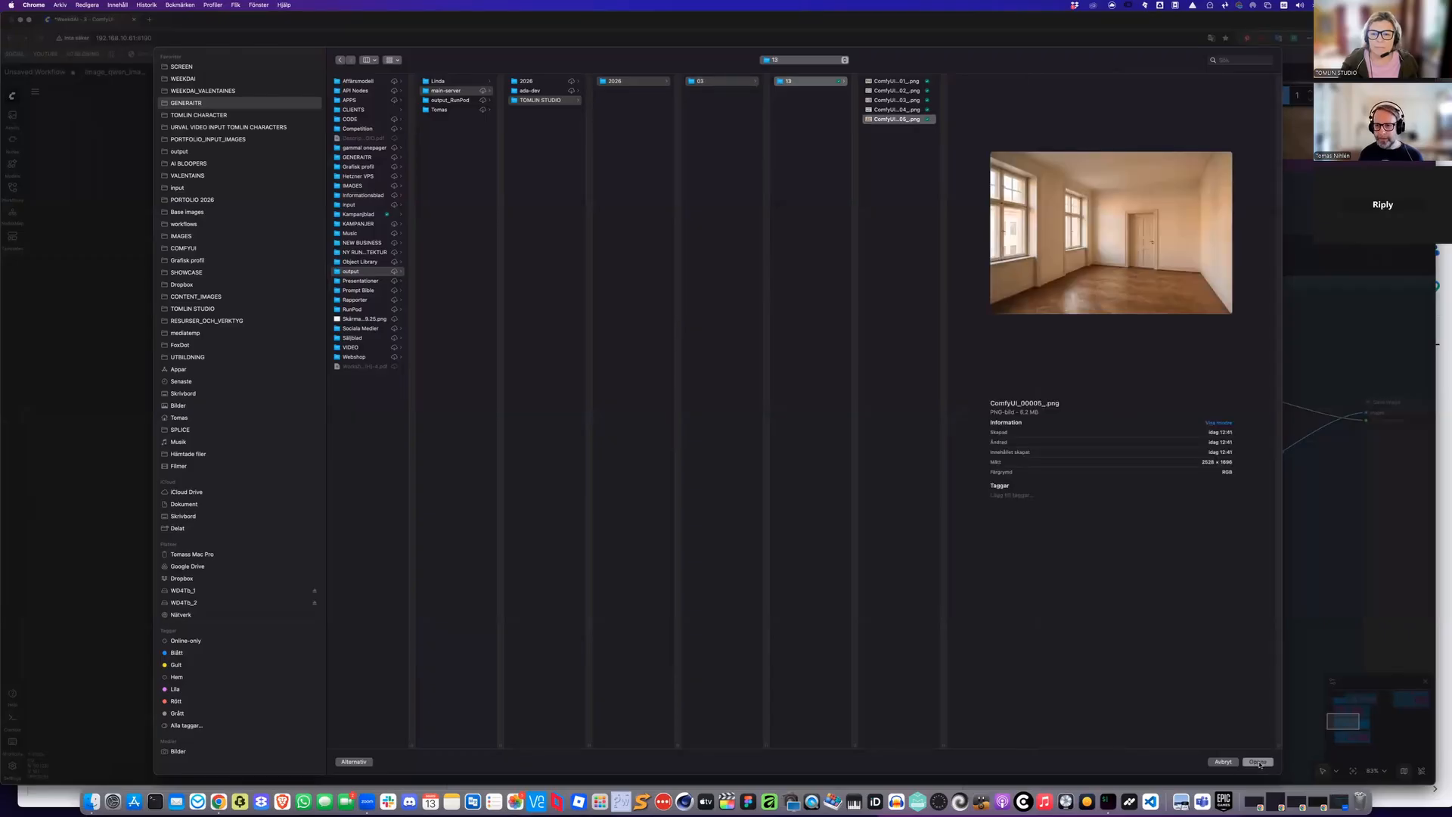
{"action": "key", "text": "Return"}
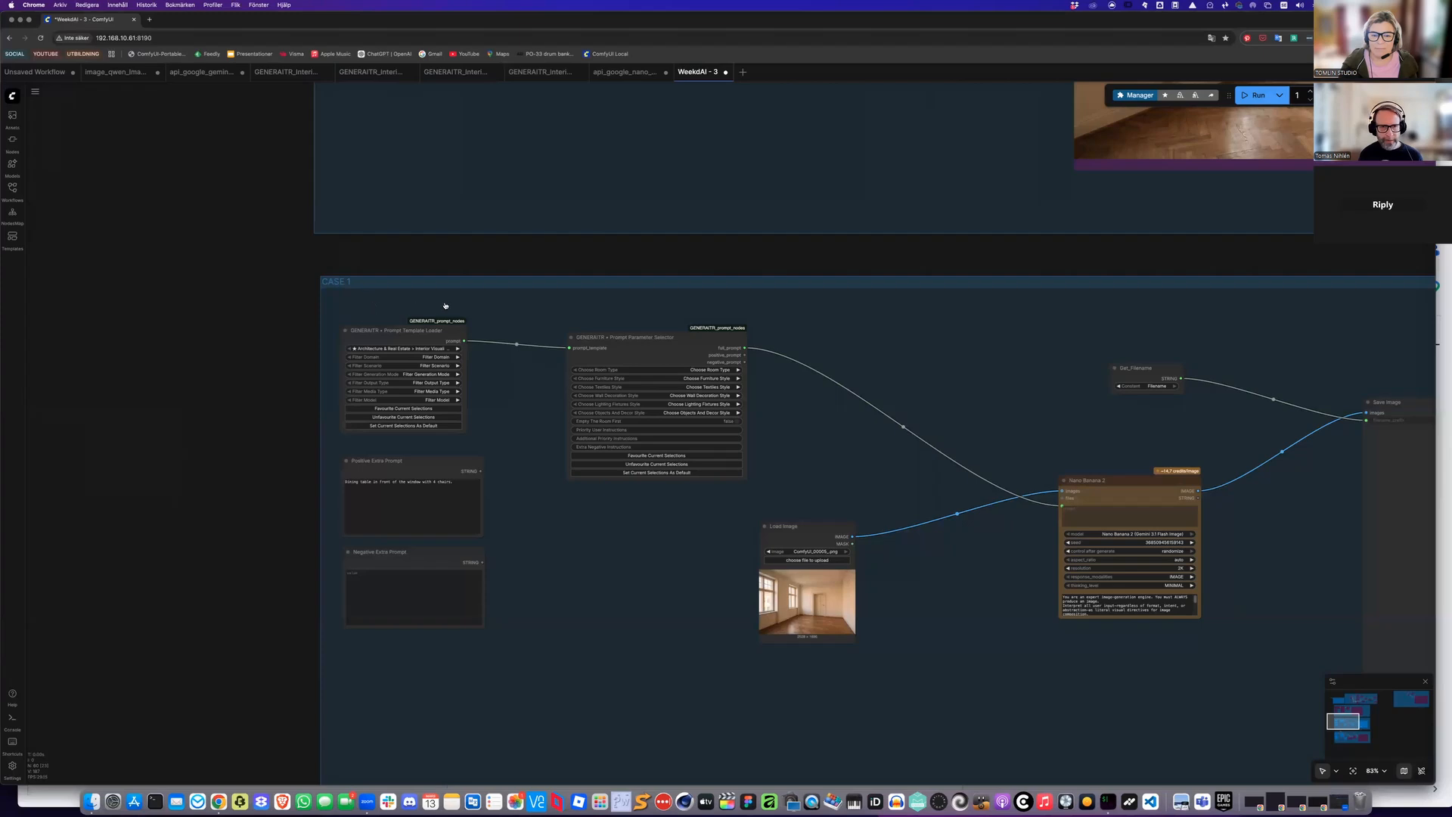
Review the prompt template options and room type list in the GENERAITR nodes
{"action": "left_click_drag", "start_coordinate": [446, 306], "coordinate": [387, 258]}
{"action": "left_click", "coordinate": [375, 304]}
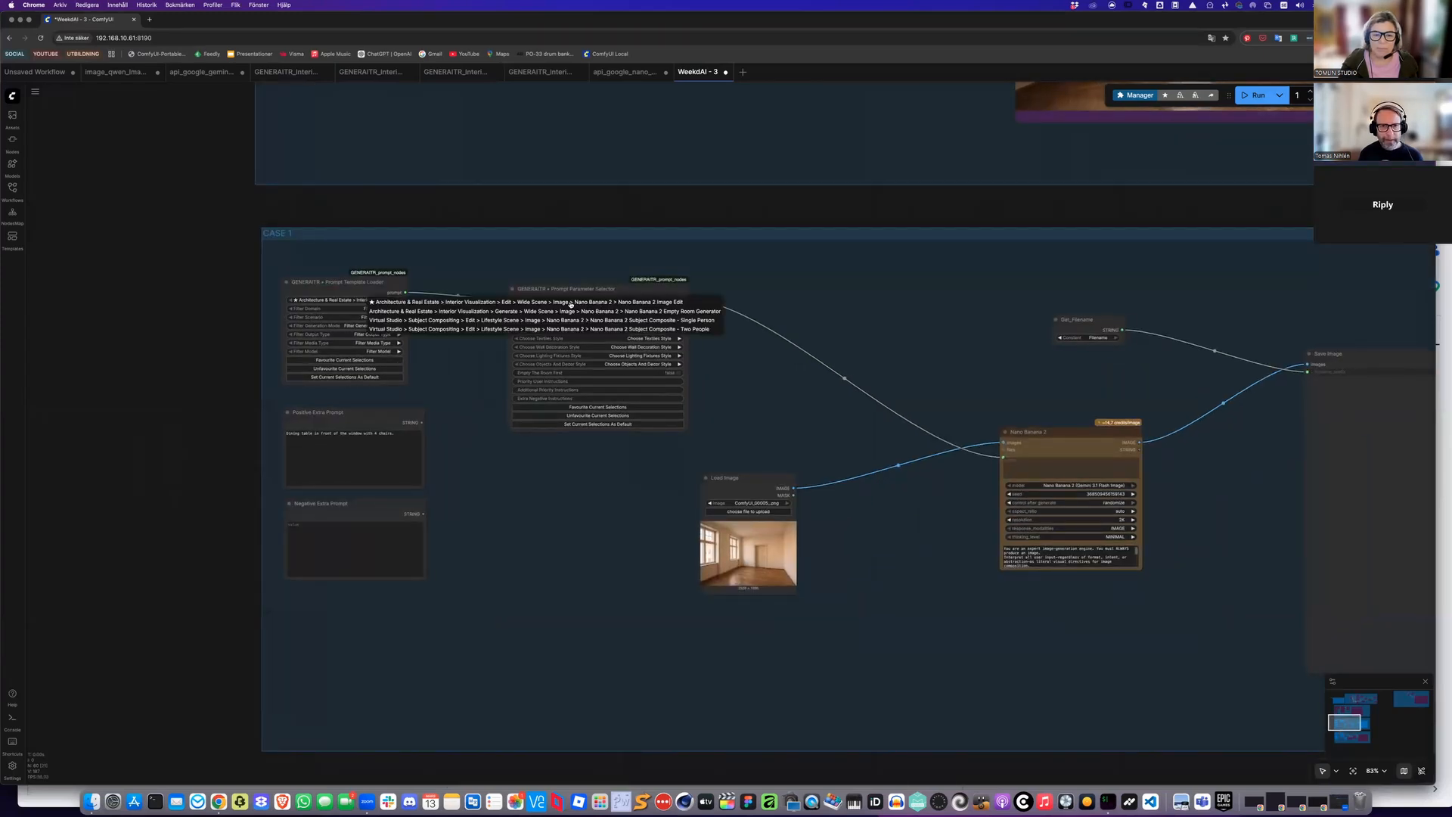
{"action": "left_click", "coordinate": [552, 501]}
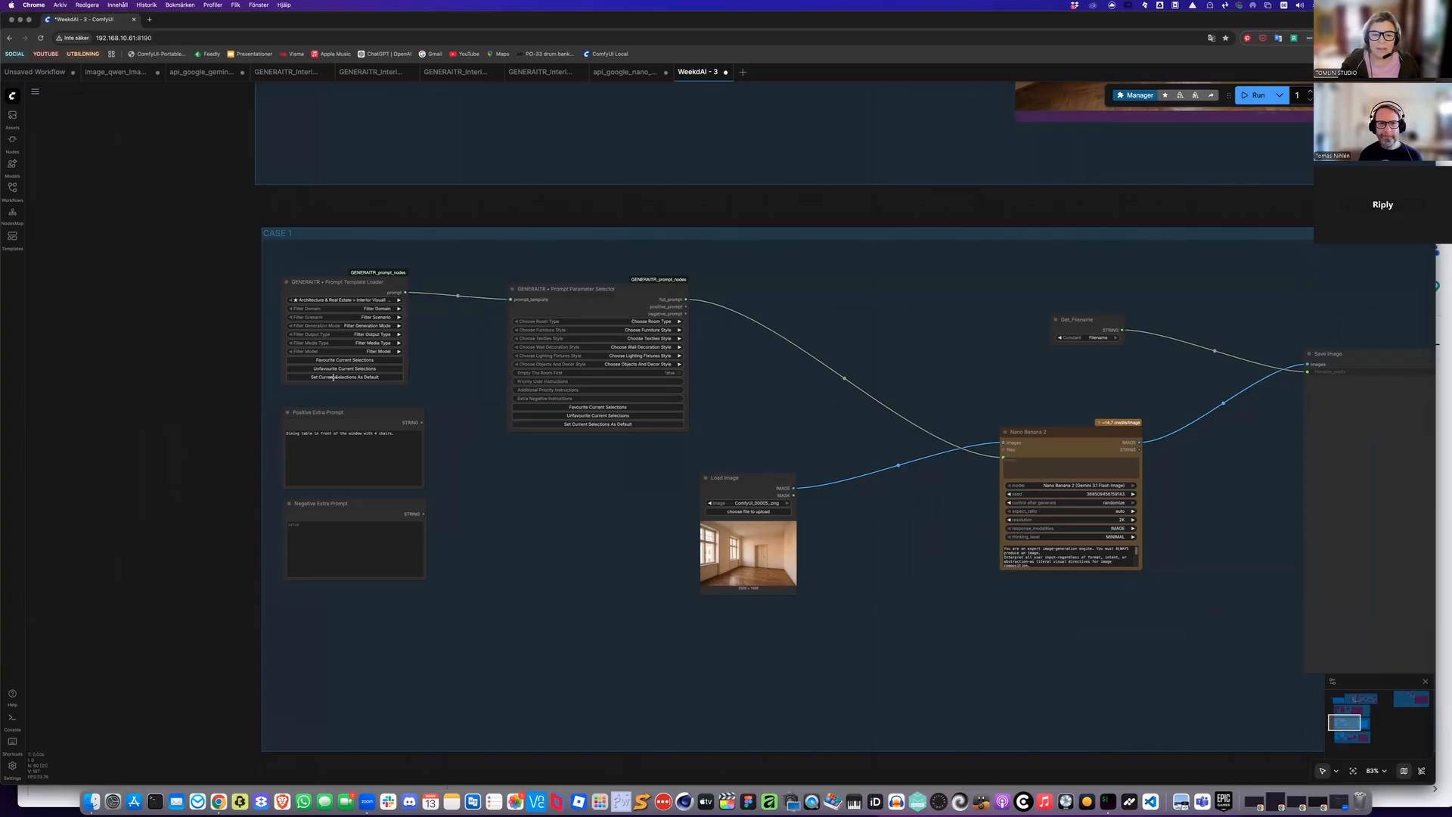
{"action": "scroll", "coordinate": [485, 467], "scroll_direction": "up", "scroll_amount": 5}
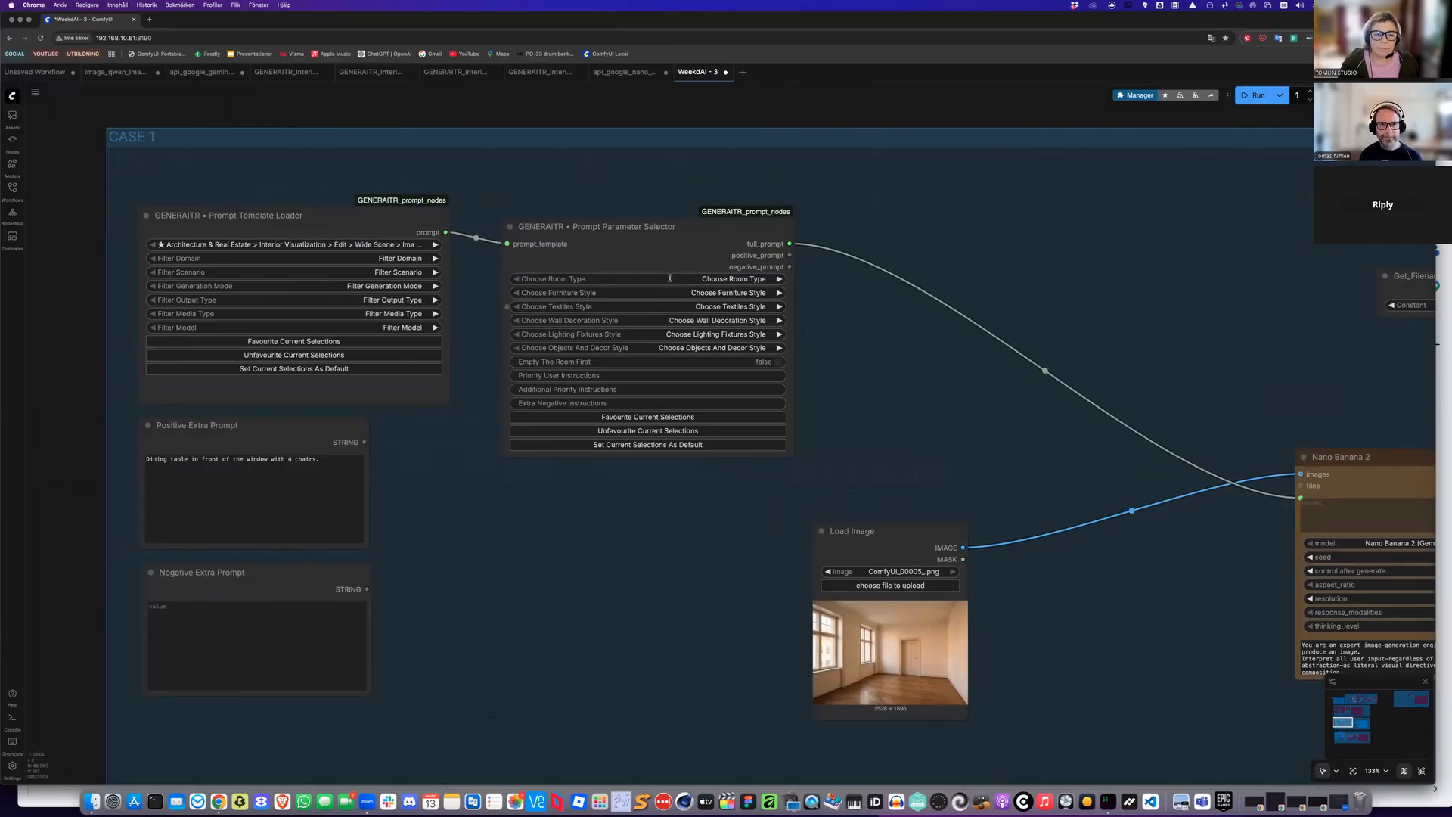
{"action": "left_click", "coordinate": [670, 278]}
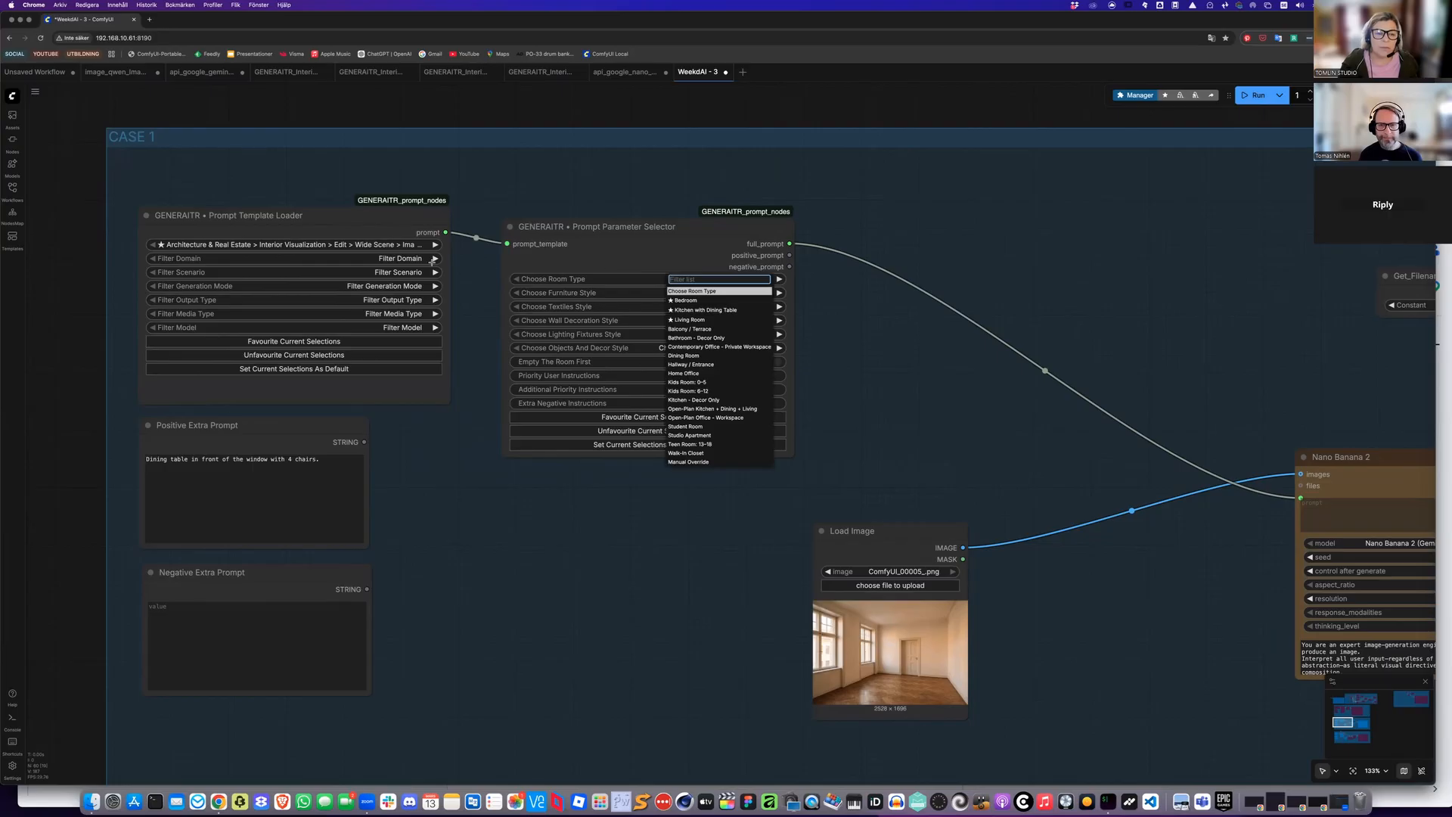
{"action": "left_click", "coordinate": [344, 246]}
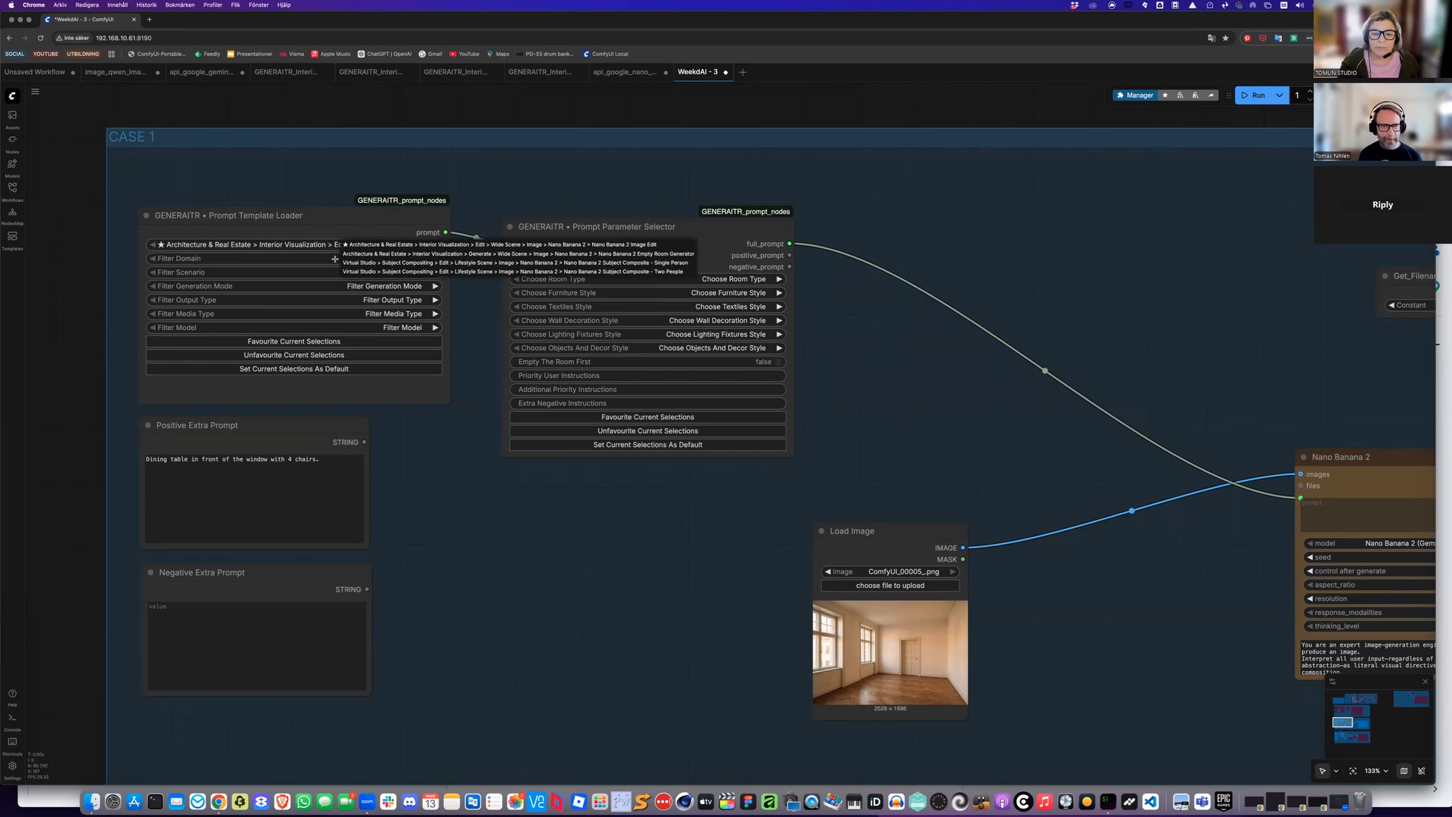
{"action": "left_click", "coordinate": [241, 278]}
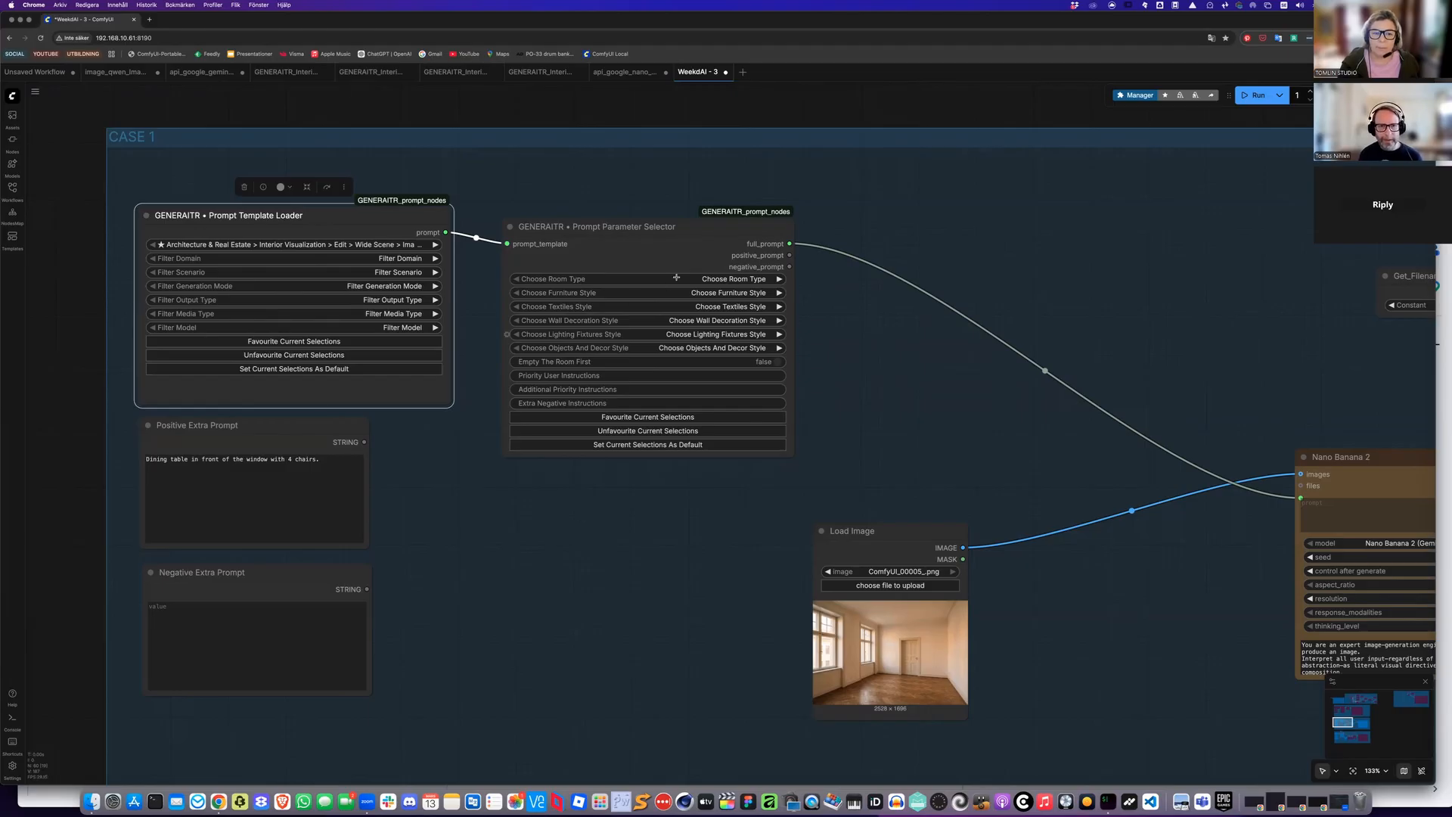
Set the room type to Kitchen with Dining Table
{"action": "scroll", "coordinate": [685, 295], "scroll_direction": "right", "scroll_amount": 3}
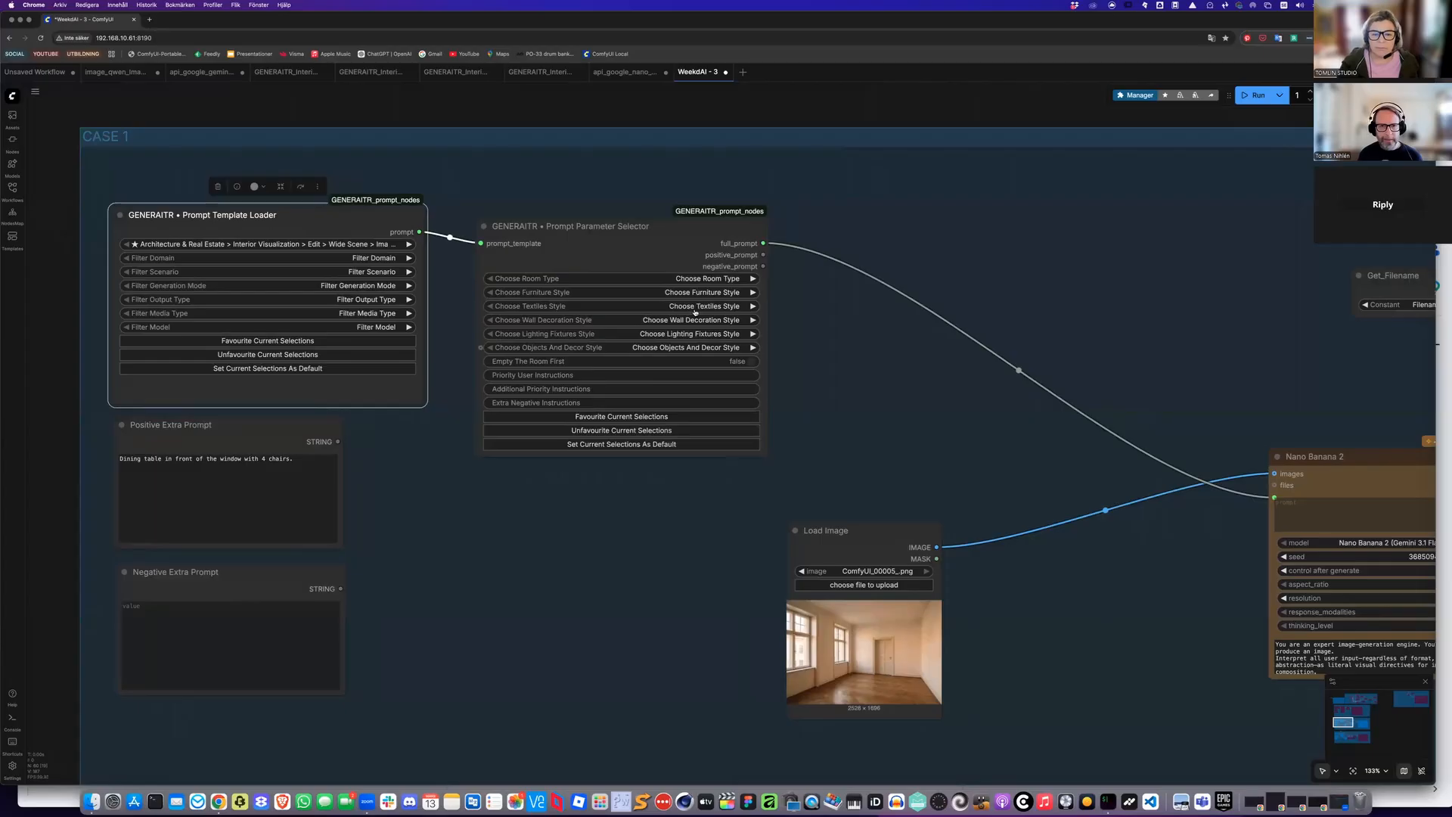
{"action": "left_click", "coordinate": [684, 279]}
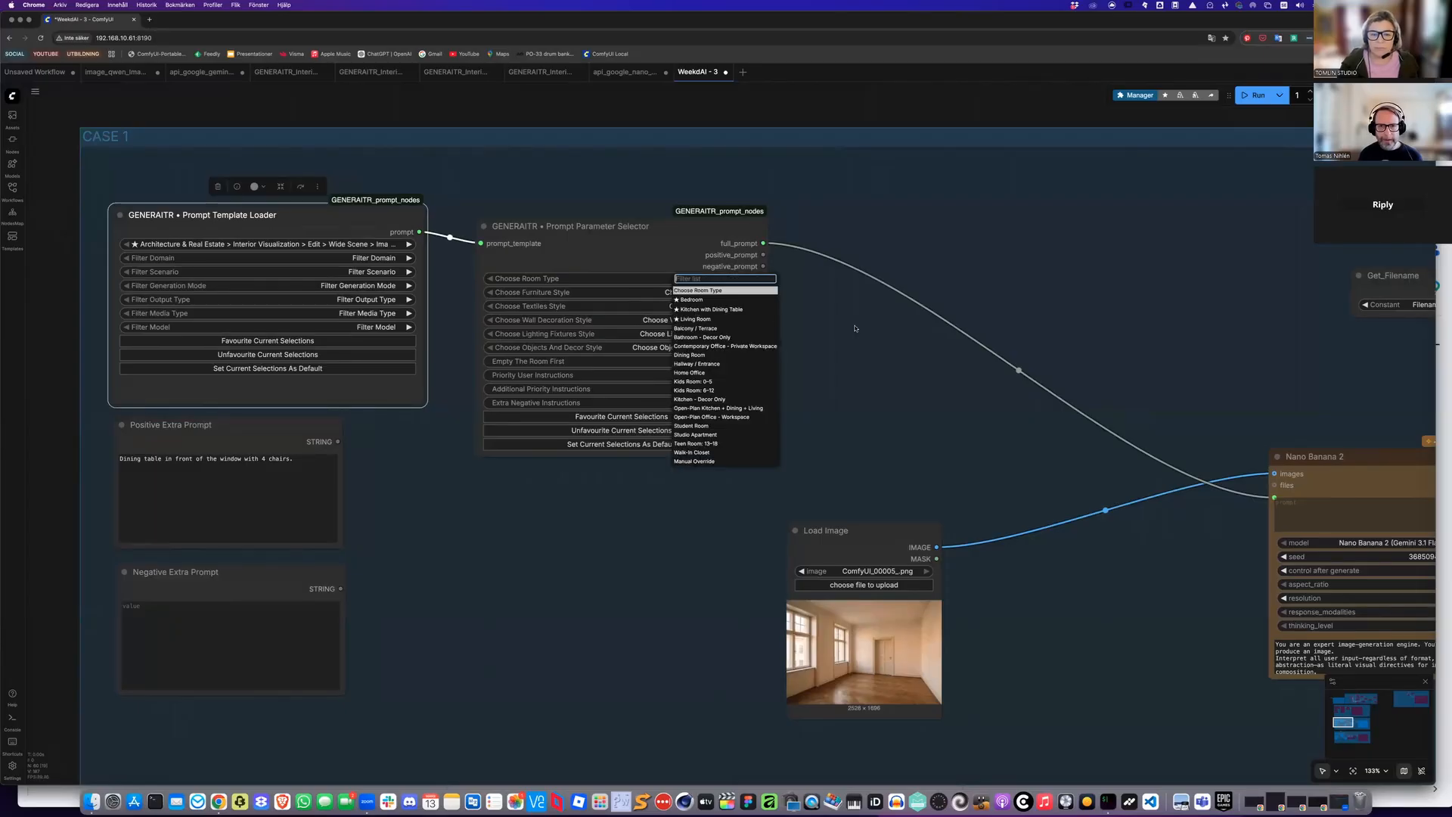
{"action": "left_click", "coordinate": [711, 309]}
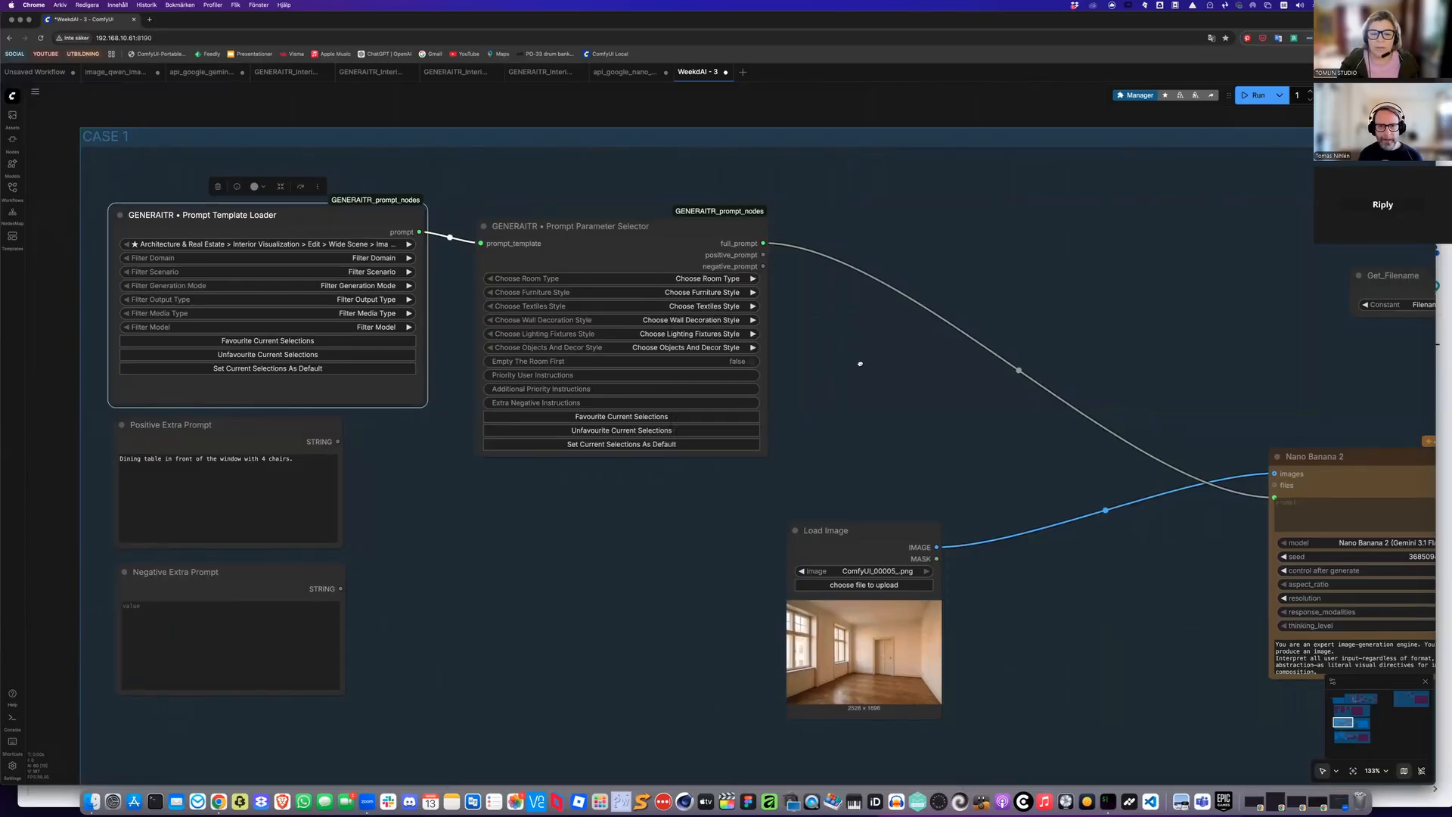
Set the furniture style to Scandinavian in the Prompt Parameter Selector
{"action": "scroll", "coordinate": [867, 381], "scroll_direction": "up", "scroll_amount": 5}
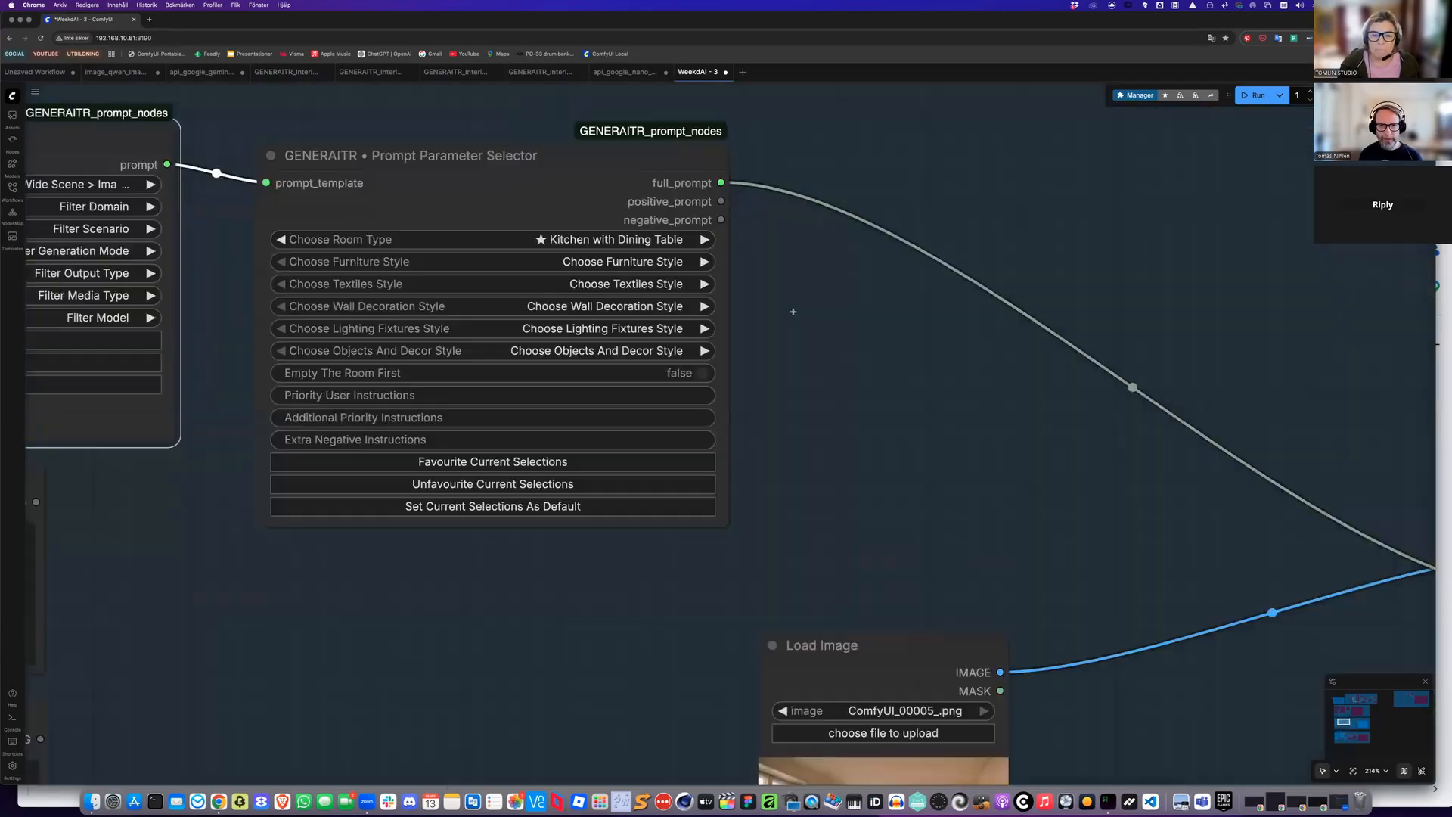
{"action": "scroll", "coordinate": [817, 347], "scroll_direction": "left", "scroll_amount": 3}
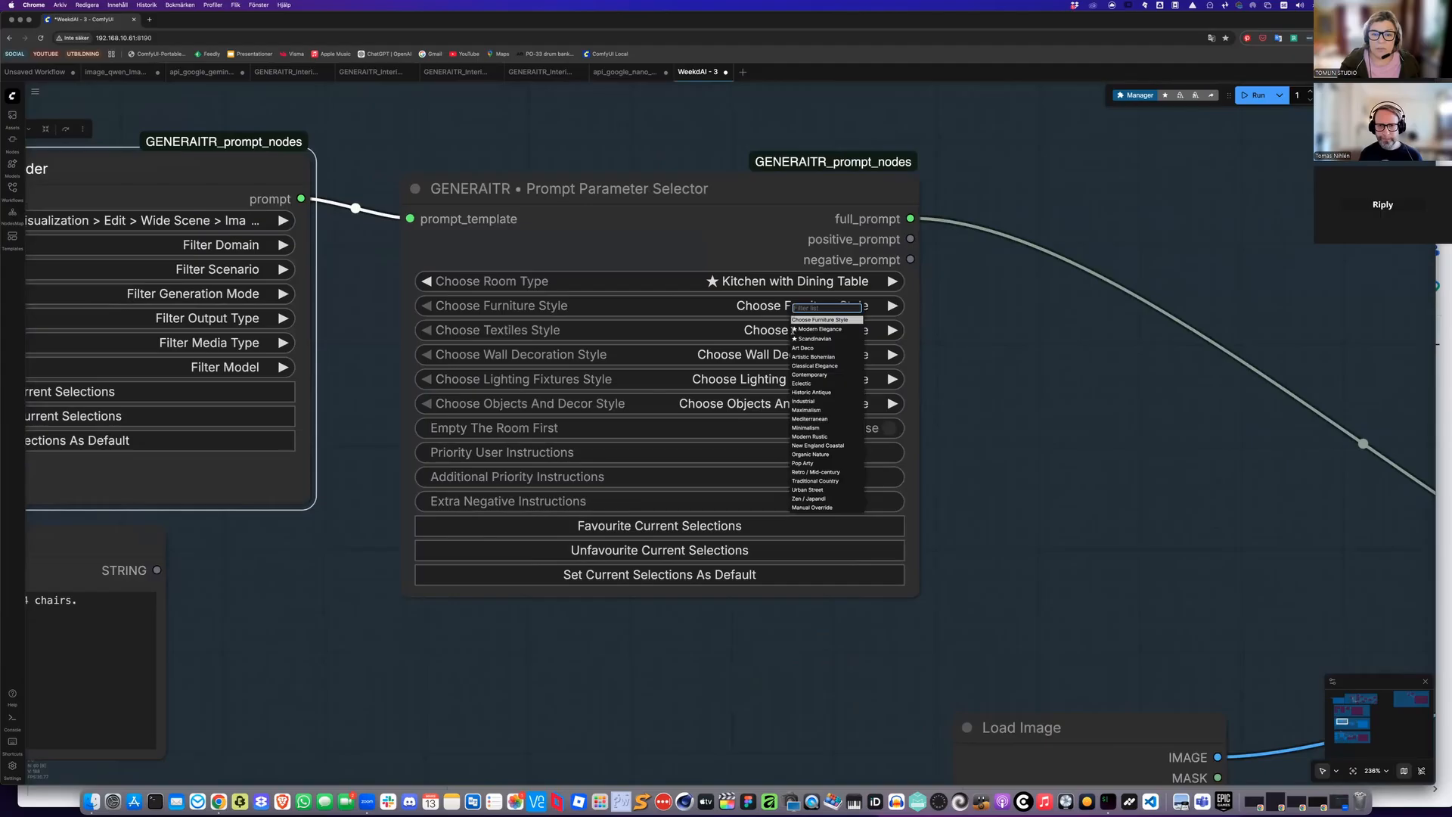
{"action": "left_click", "coordinate": [813, 338]}
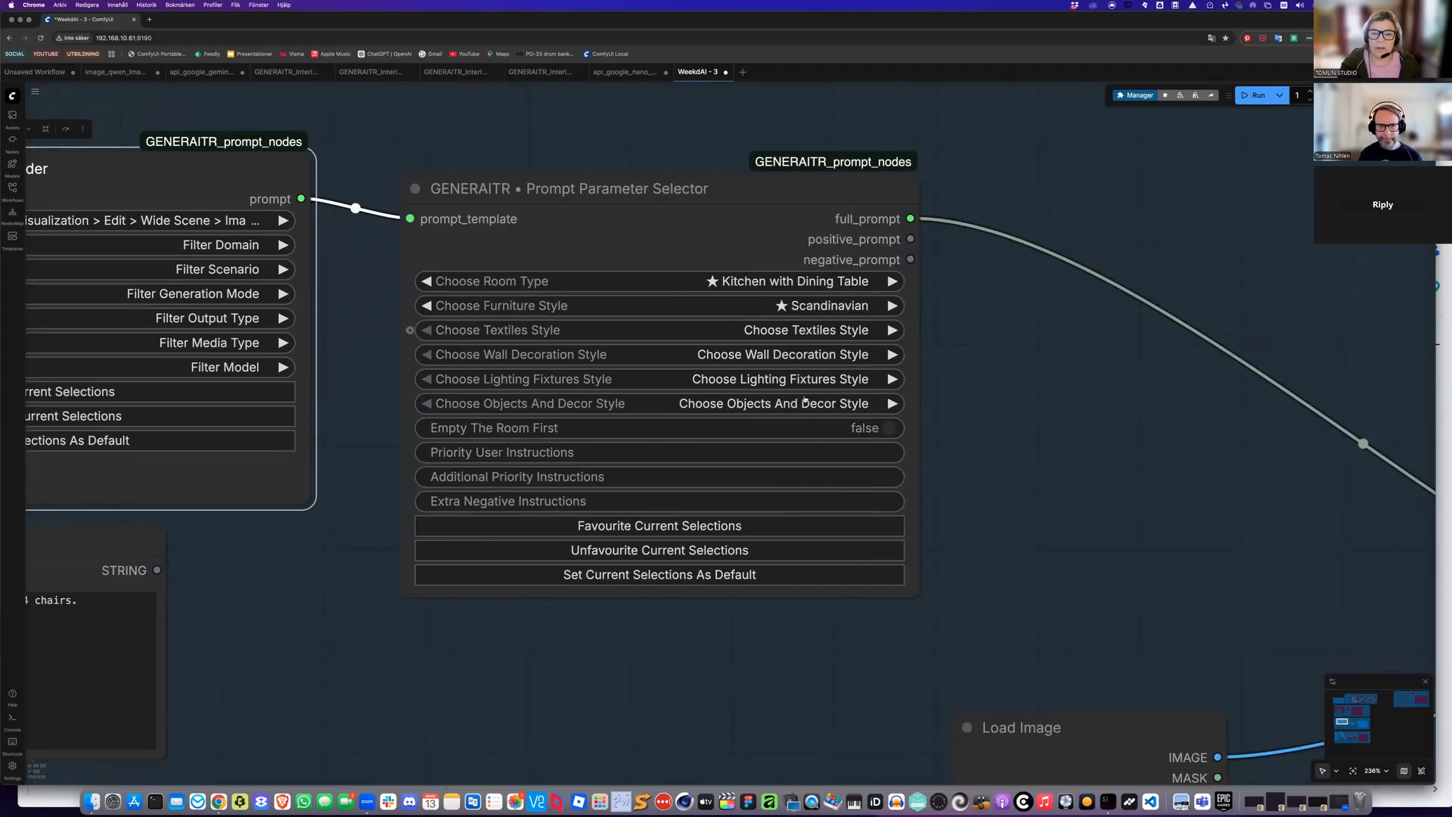
Set the textiles style to Eclectic and the objects and decor style to Retro / Mid-century
{"action": "left_click", "coordinate": [800, 331]}
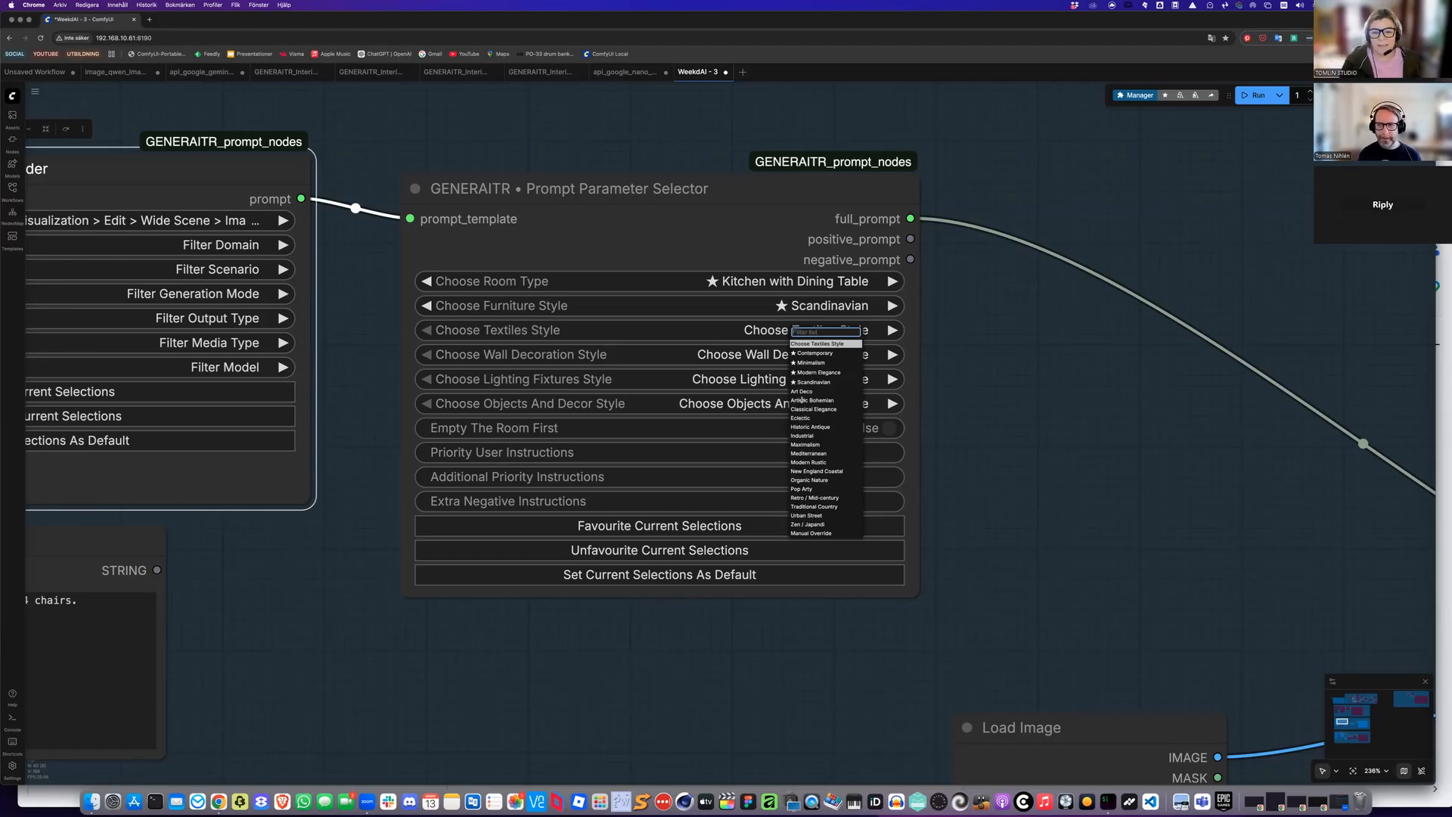
{"action": "left_click", "coordinate": [802, 417]}
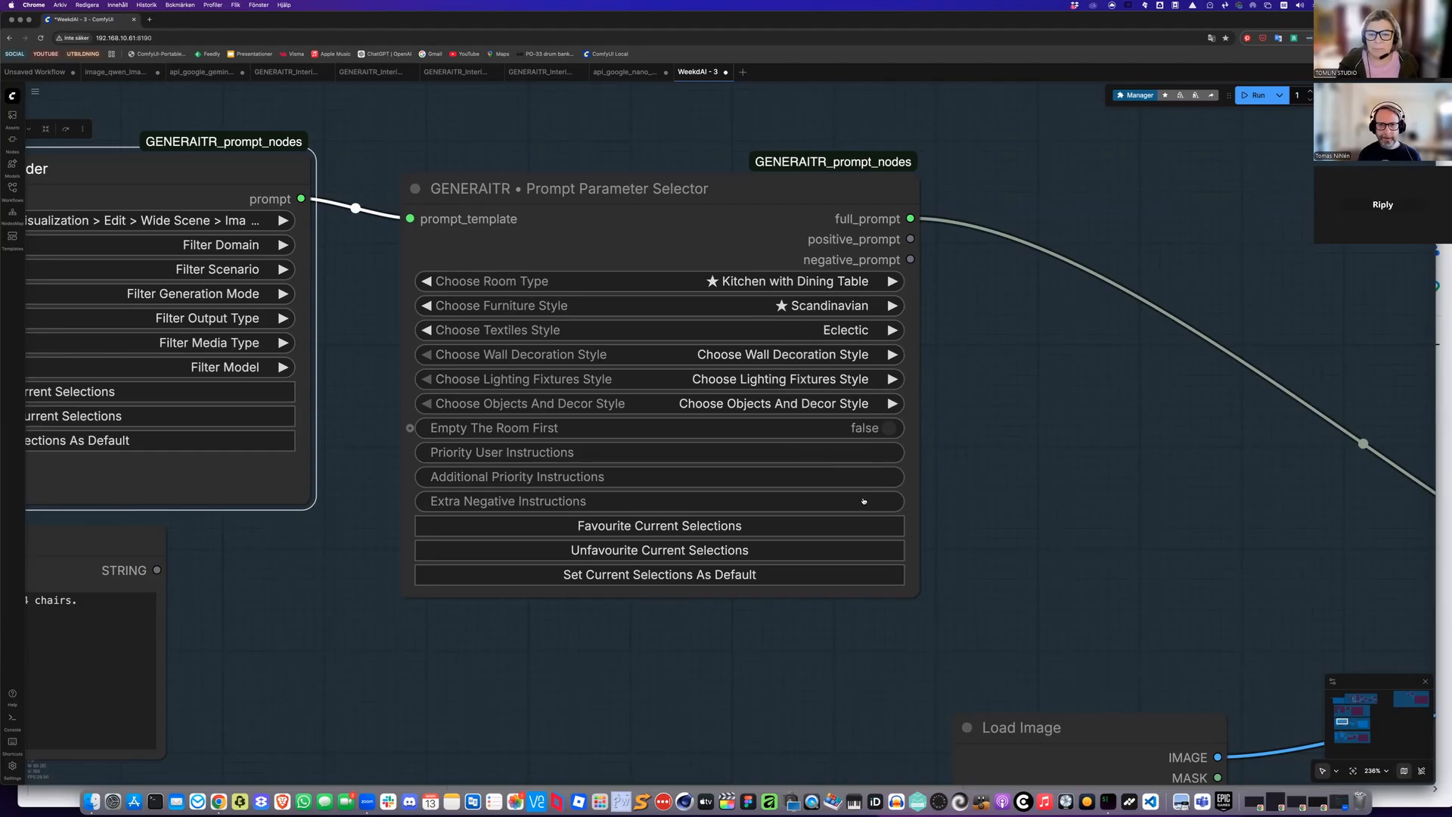
{"action": "left_click", "coordinate": [810, 356]}
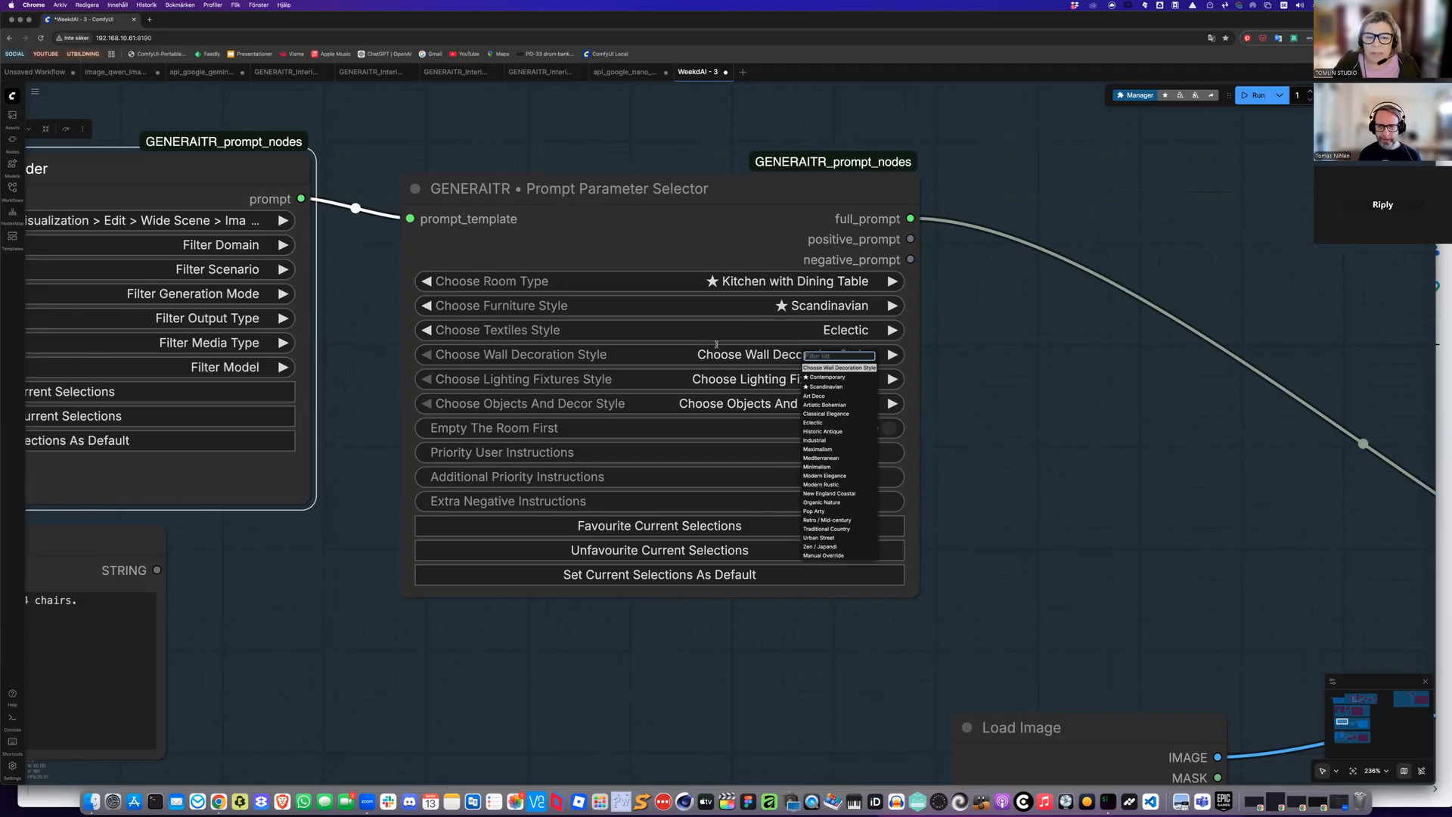
{"action": "scroll", "coordinate": [716, 344], "scroll_direction": "up", "scroll_amount": 5}
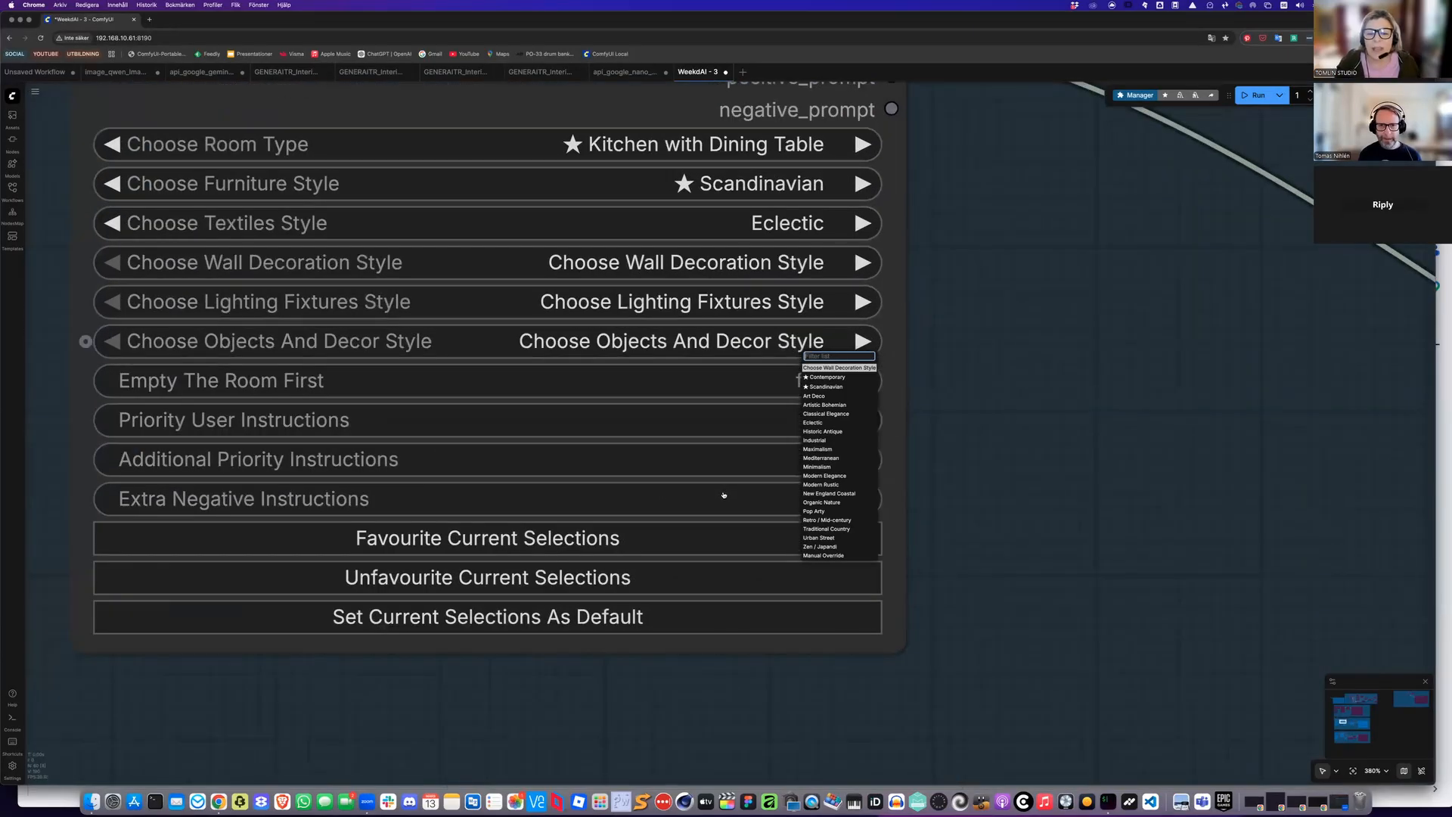
{"action": "left_click", "coordinate": [715, 347]}
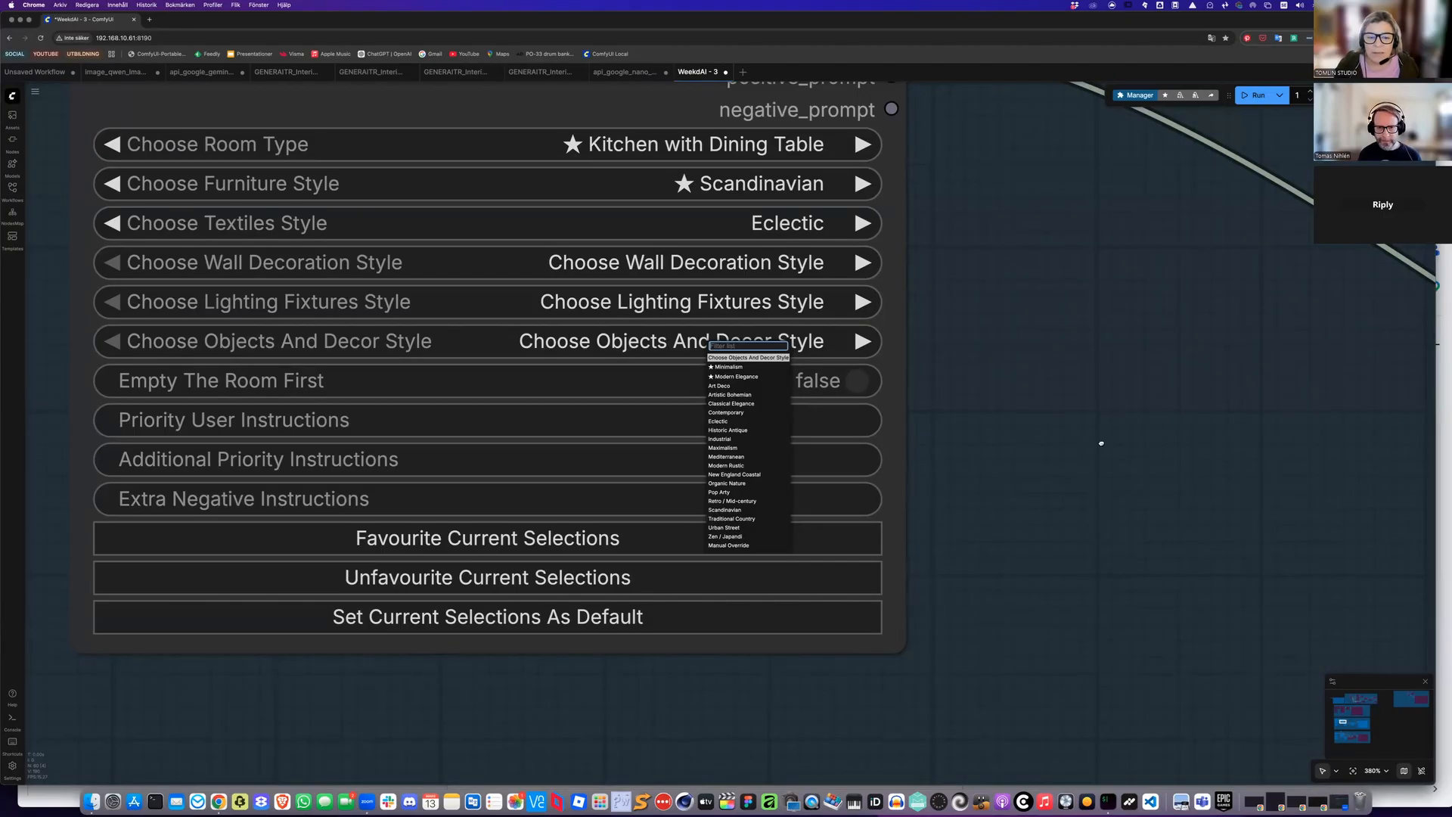
{"action": "left_click", "coordinate": [732, 501]}
{"action": "scroll", "coordinate": [773, 394], "scroll_direction": "left", "scroll_amount": 1}
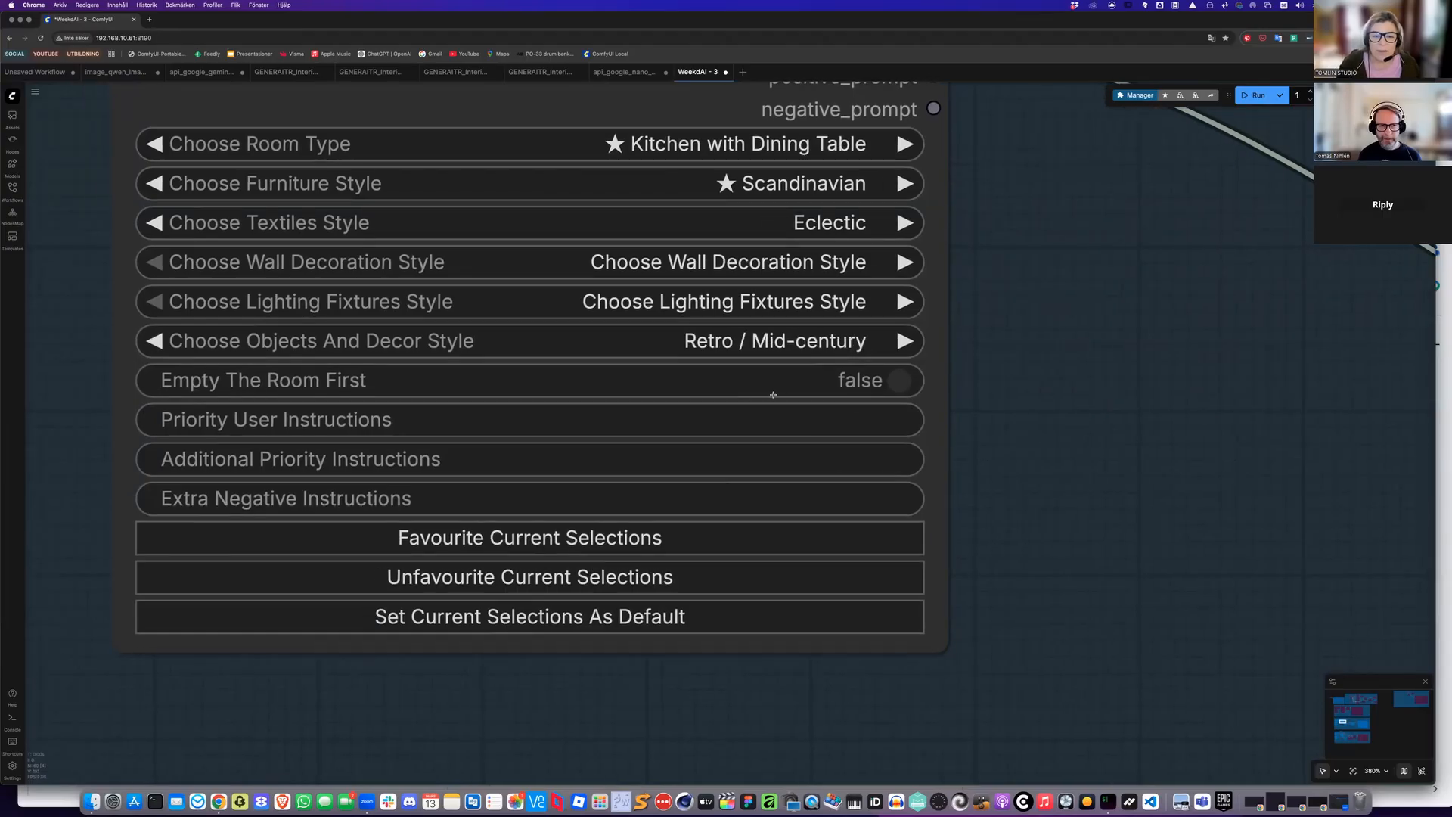
Set the wall decoration style to Scandinavian
{"action": "scroll", "coordinate": [875, 414], "scroll_direction": "down", "scroll_amount": 5}
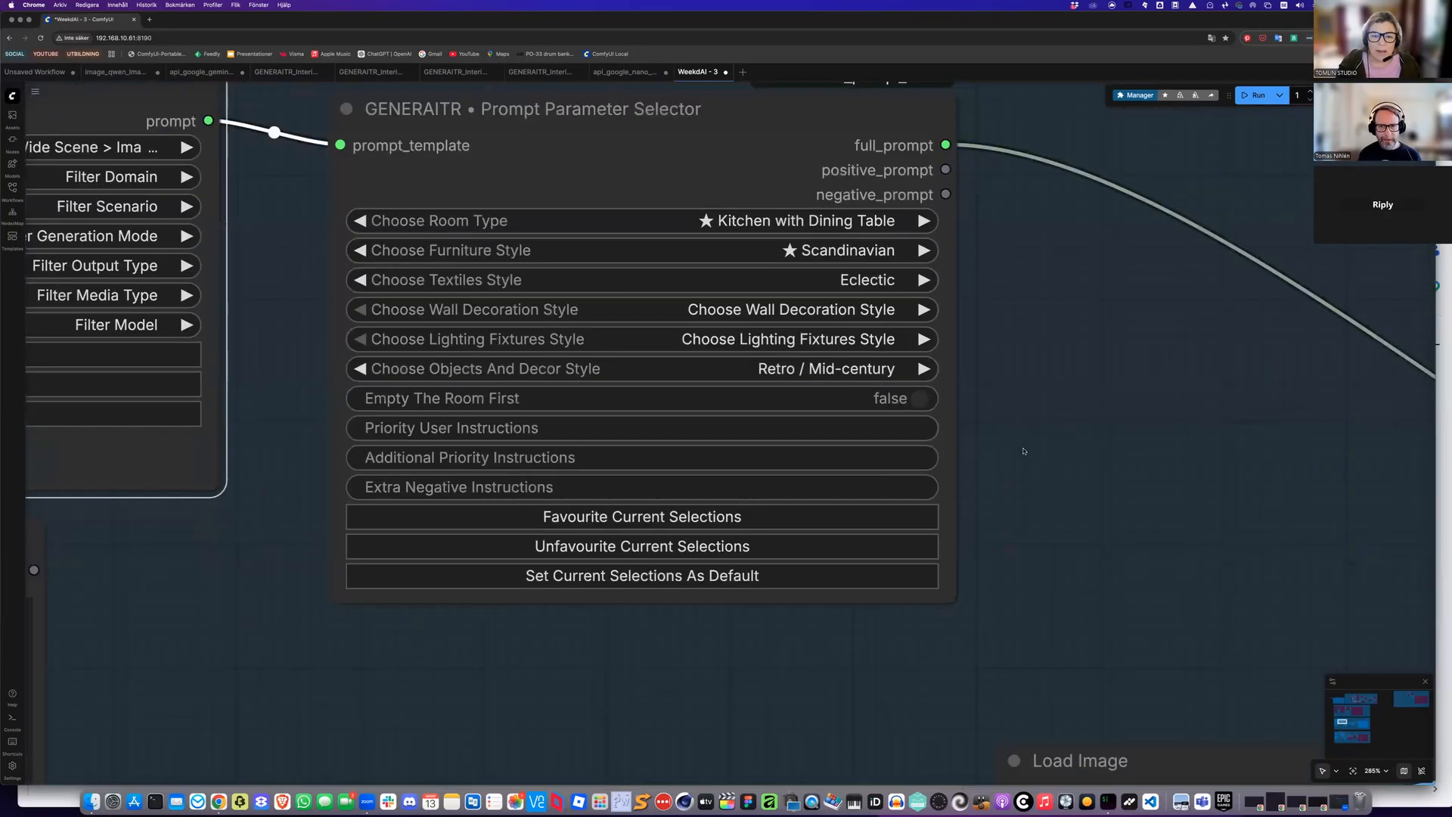
{"action": "scroll", "coordinate": [963, 442], "scroll_direction": "down", "scroll_amount": 5}
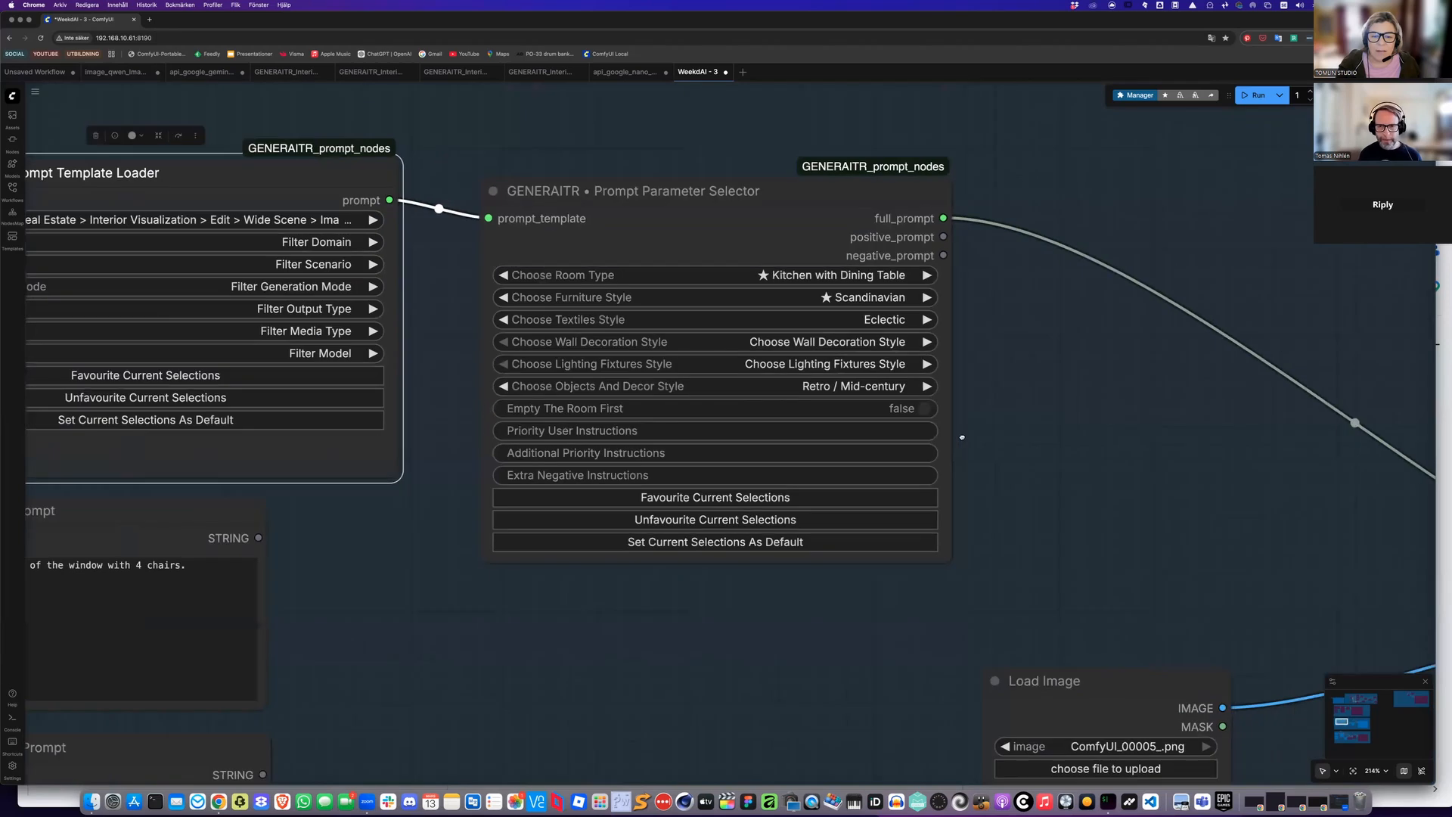
{"action": "scroll", "coordinate": [923, 445], "scroll_direction": "down", "scroll_amount": 3}
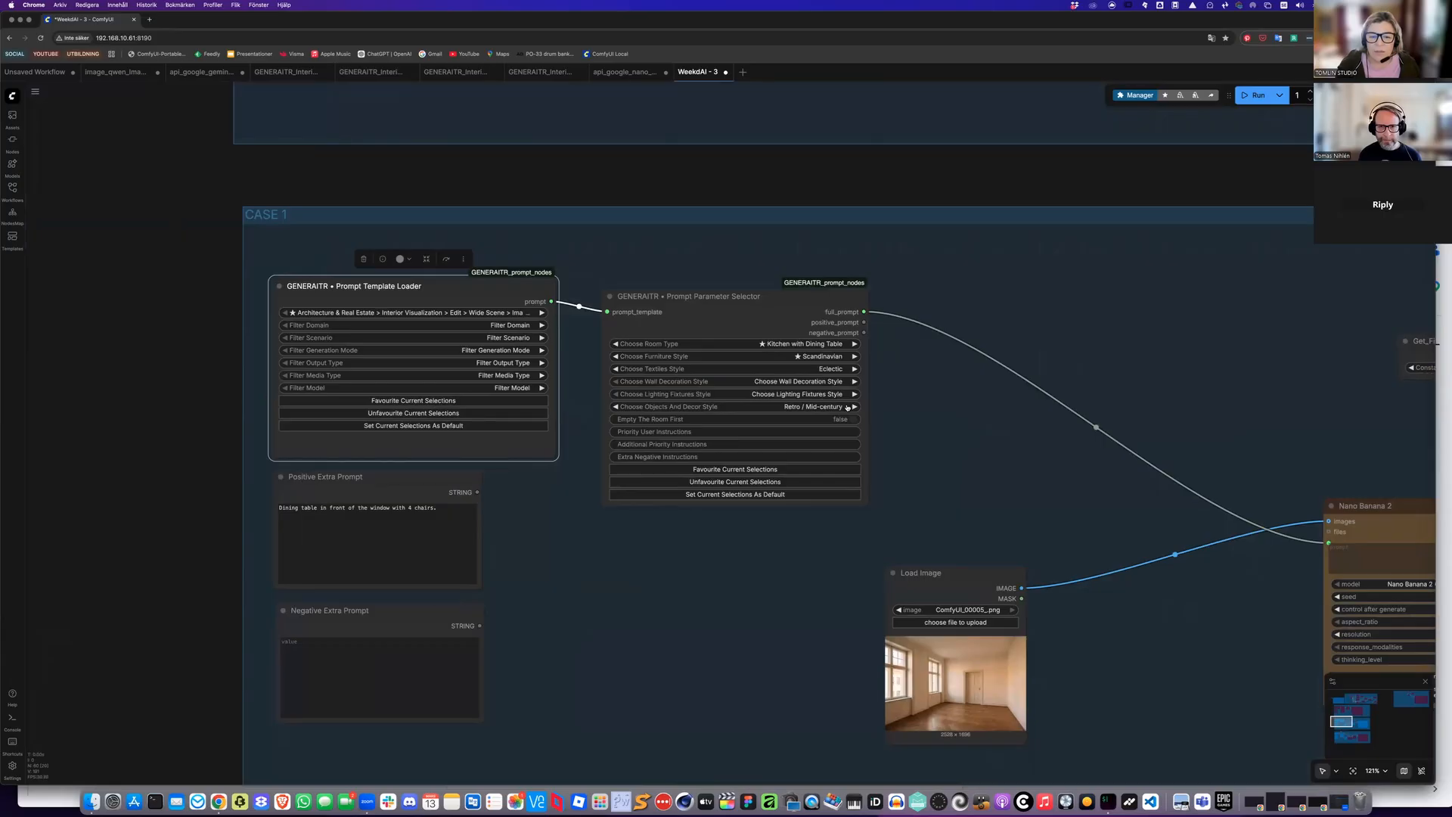
{"action": "left_click", "coordinate": [820, 381]}
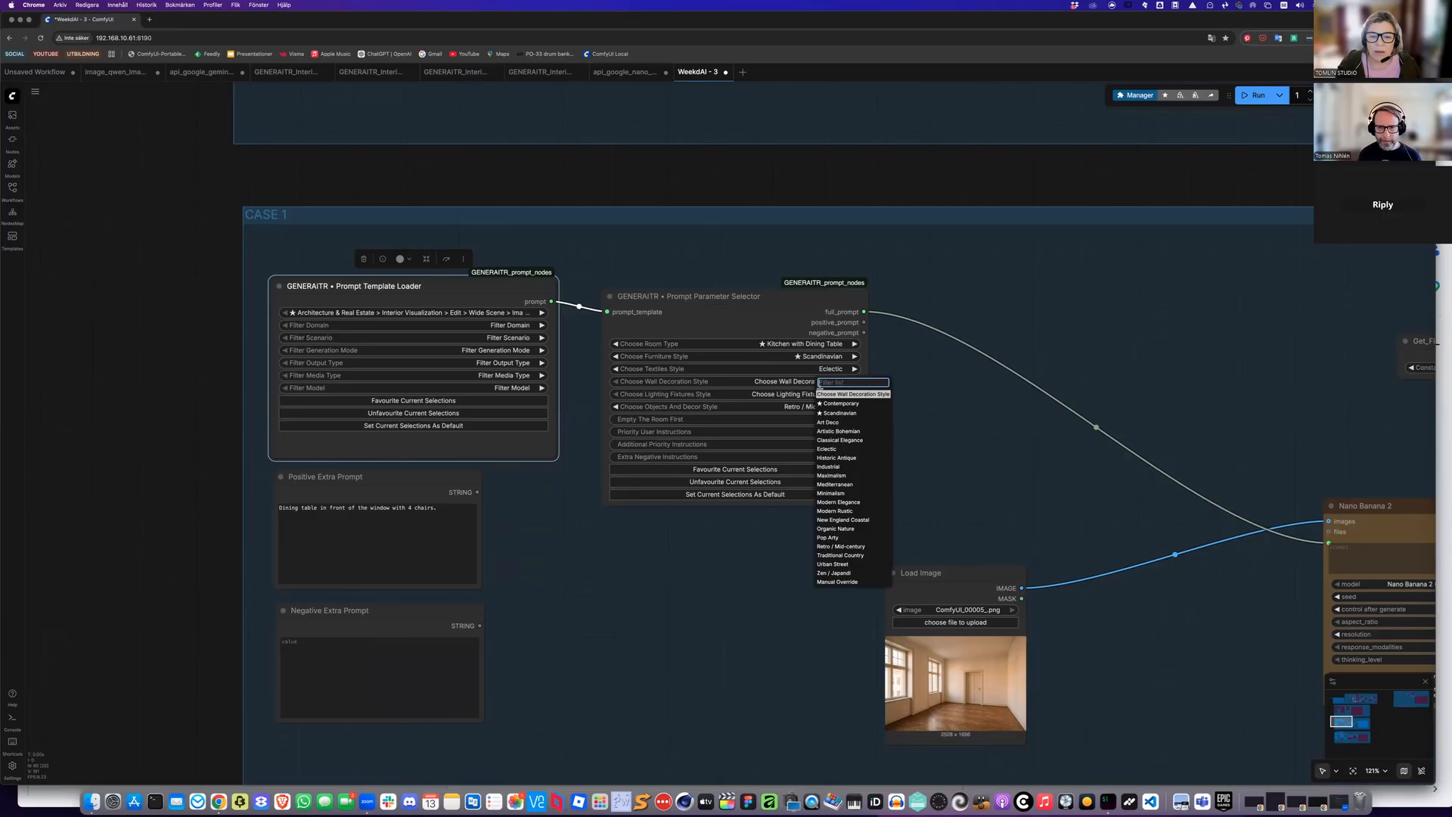
{"action": "left_click", "coordinate": [826, 537]}
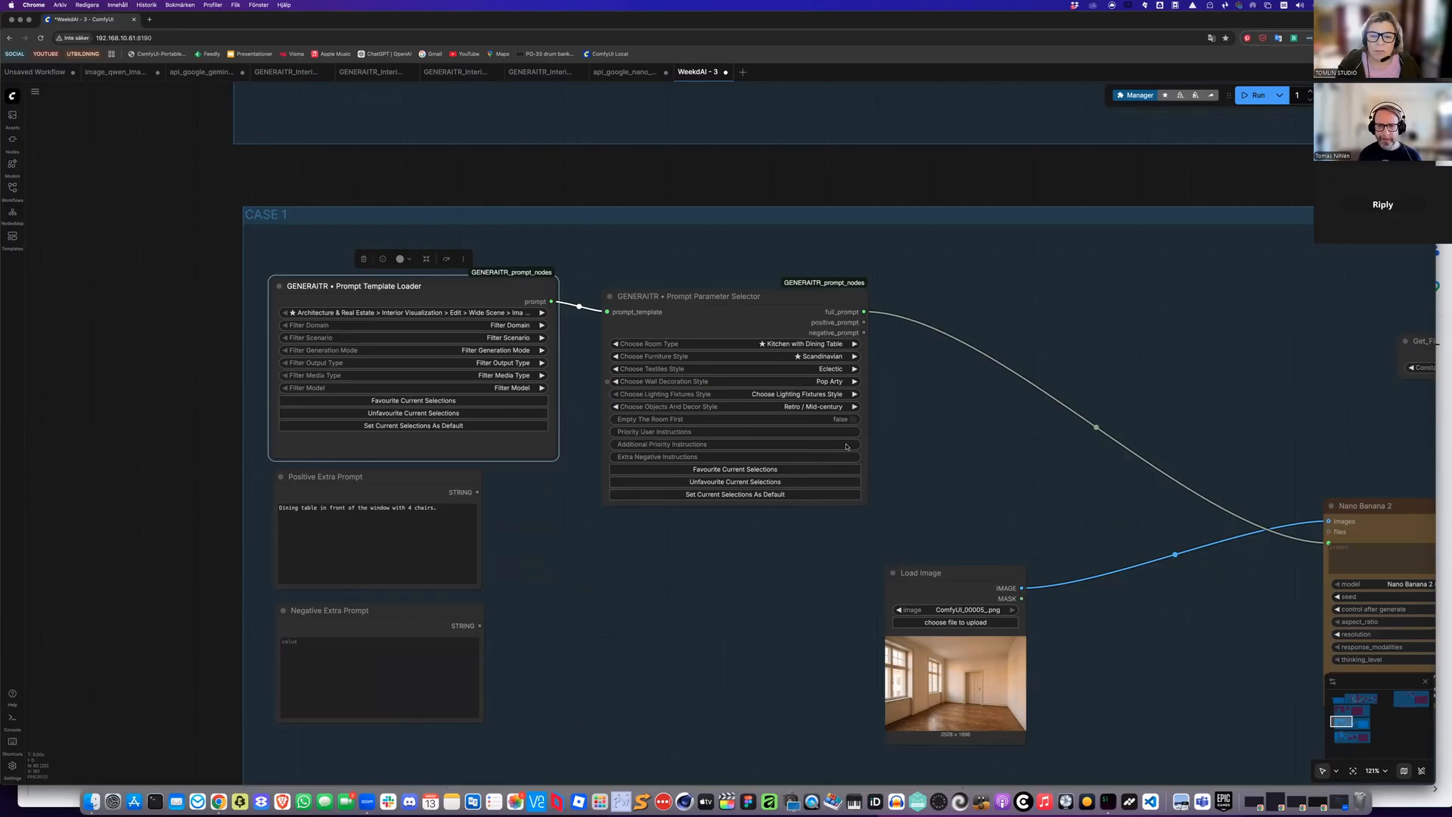
{"action": "left_click", "coordinate": [832, 382]}
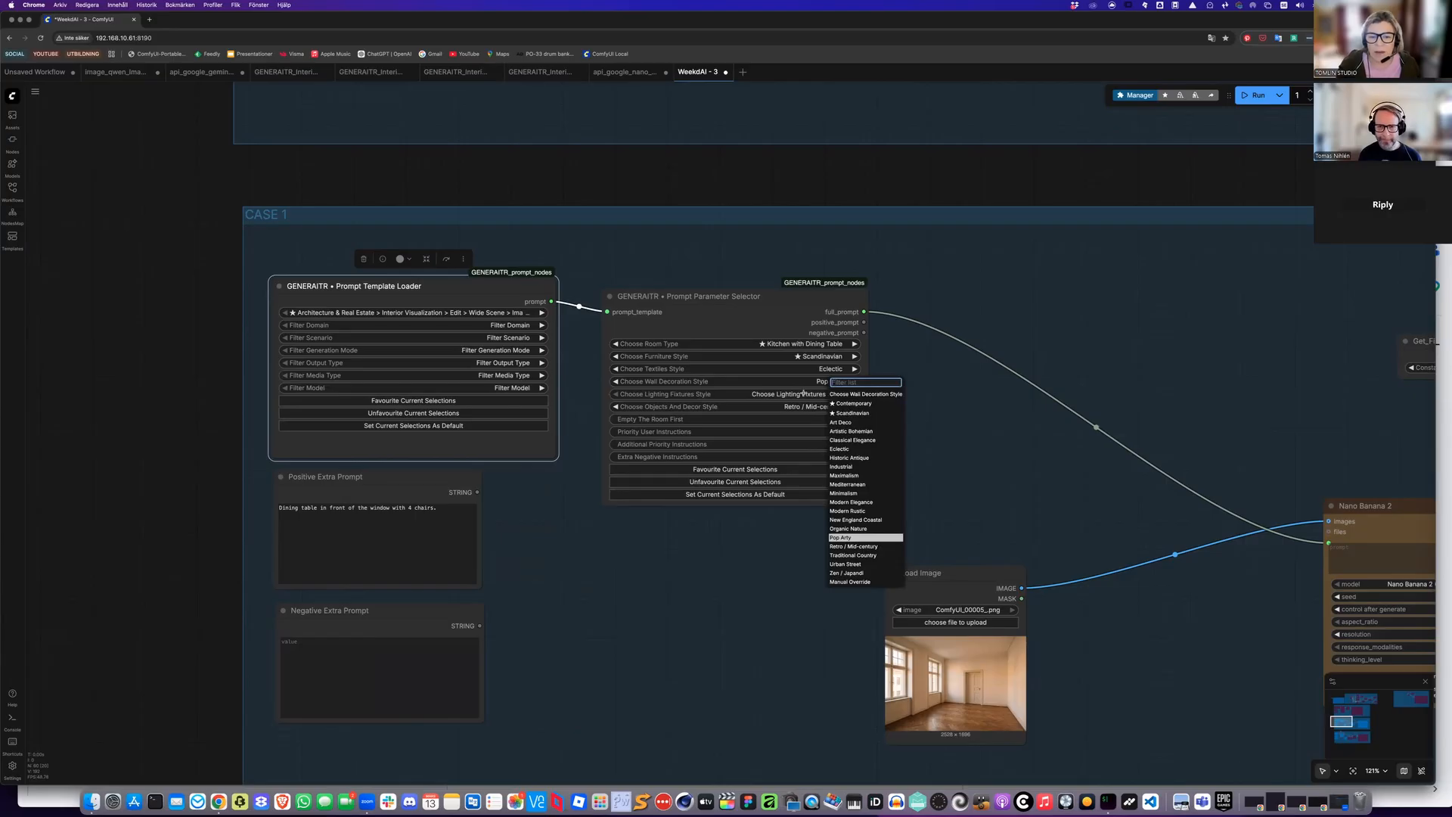
{"action": "left_click", "coordinate": [838, 413]}
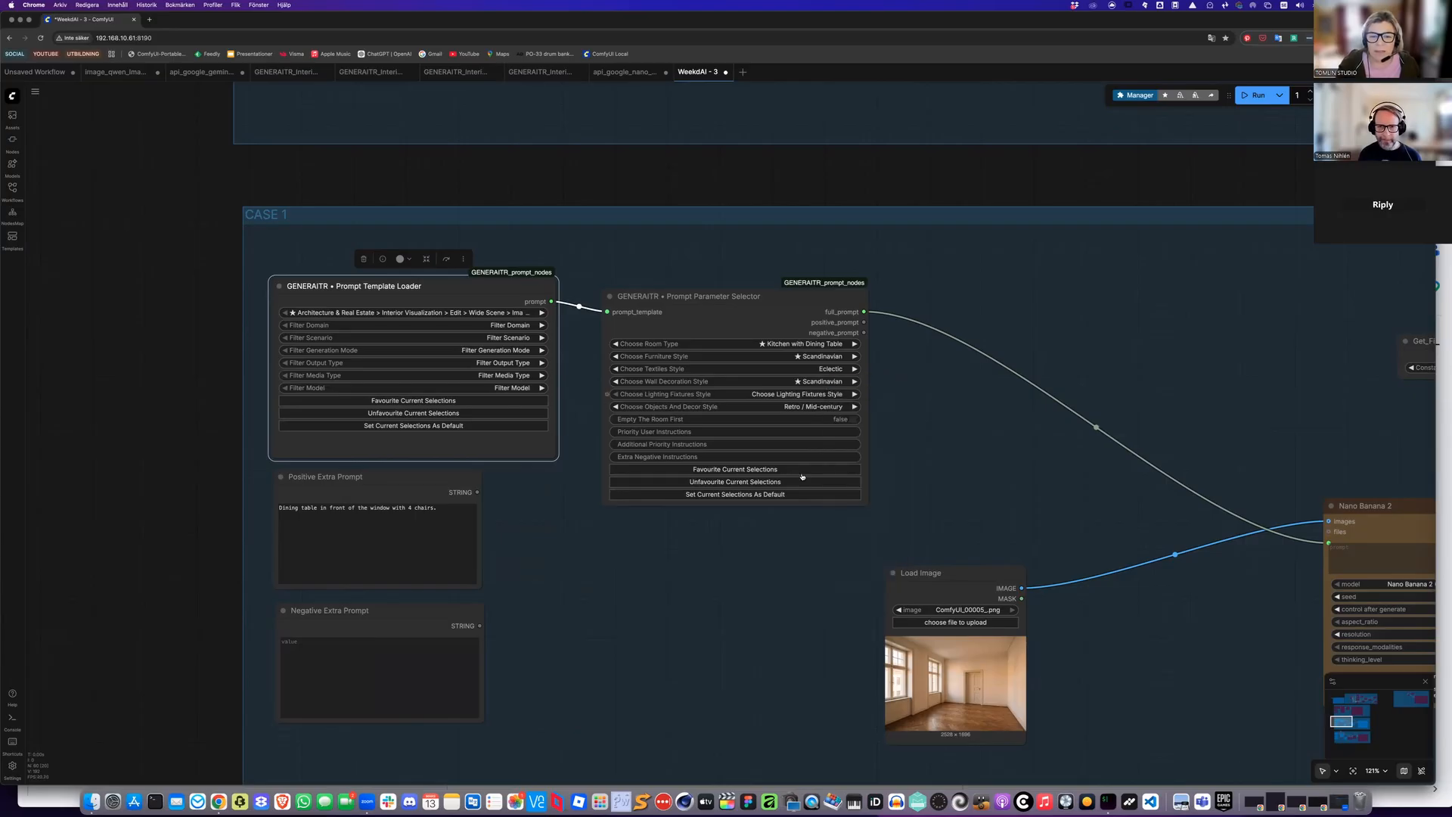
Set the lighting fixtures style to Eclectic
{"action": "left_click", "coordinate": [798, 394]}
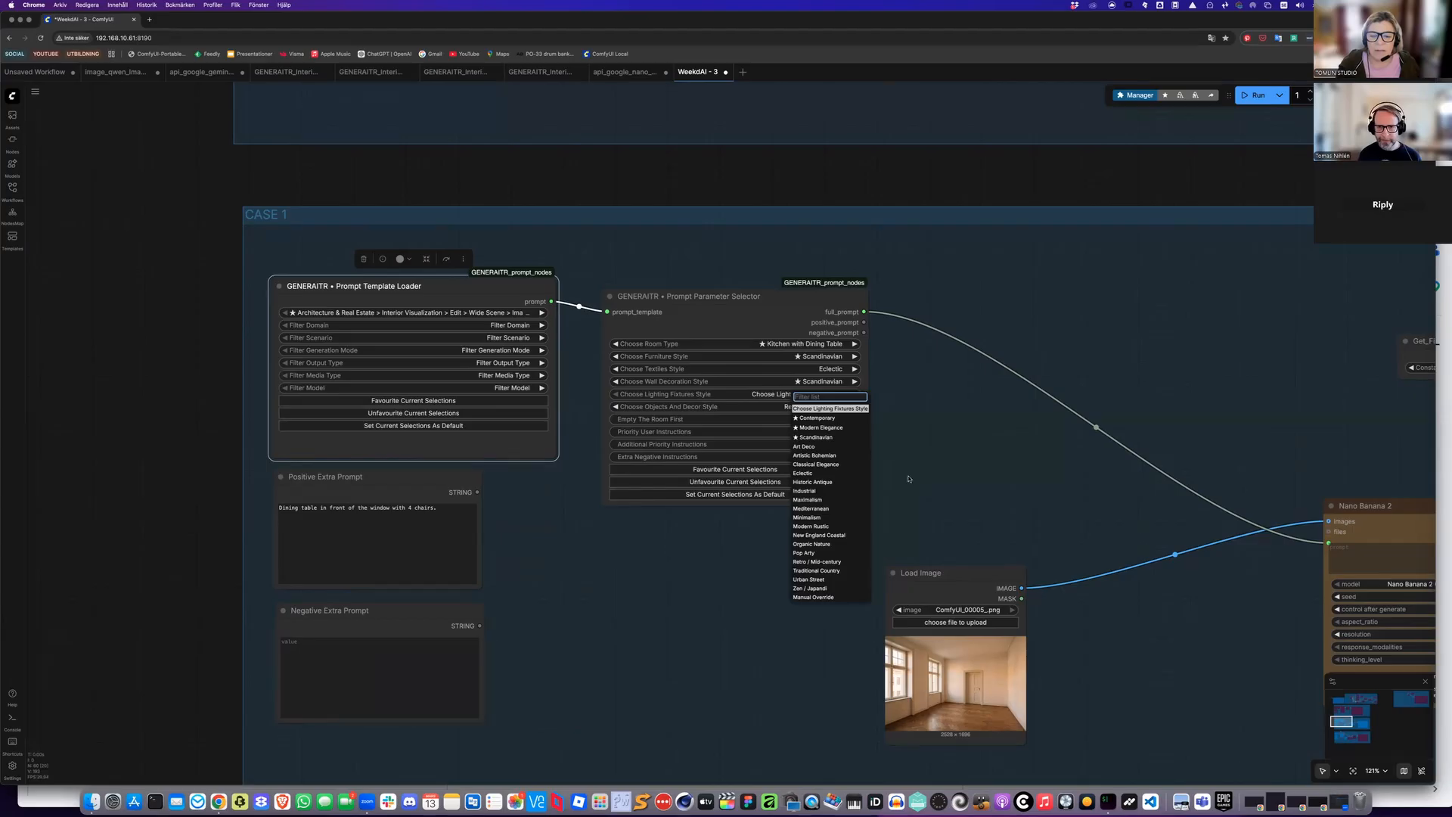
{"action": "left_click", "coordinate": [803, 473]}
{"action": "left_click_drag", "start_coordinate": [899, 432], "coordinate": [955, 459]}
Set the Nano Banana 2 node's aspect ratio to 3:2
{"action": "scroll", "coordinate": [1003, 465], "scroll_direction": "up", "scroll_amount": 10}
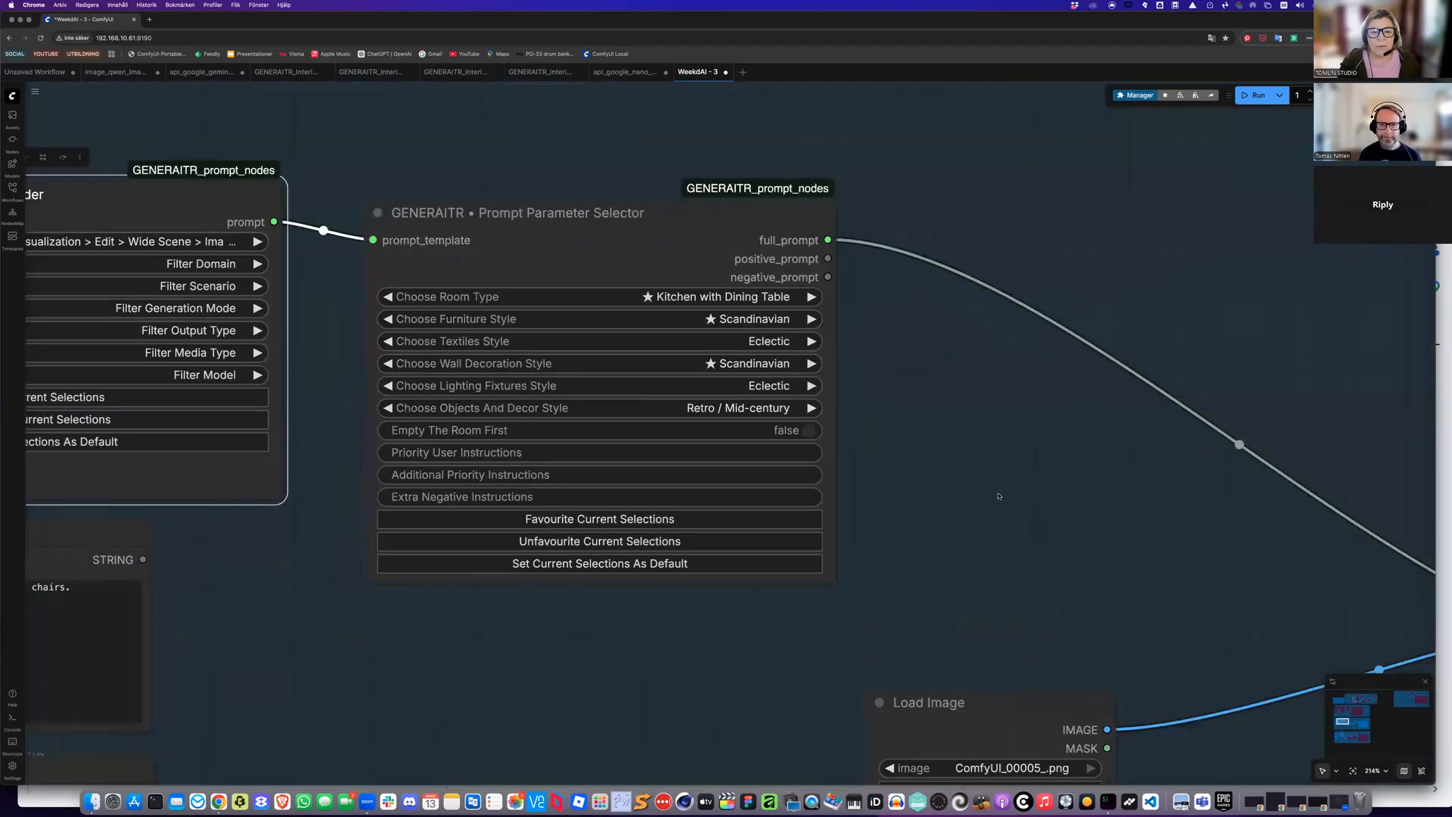
{"action": "left_click_drag", "start_coordinate": [906, 475], "coordinate": [998, 496]}
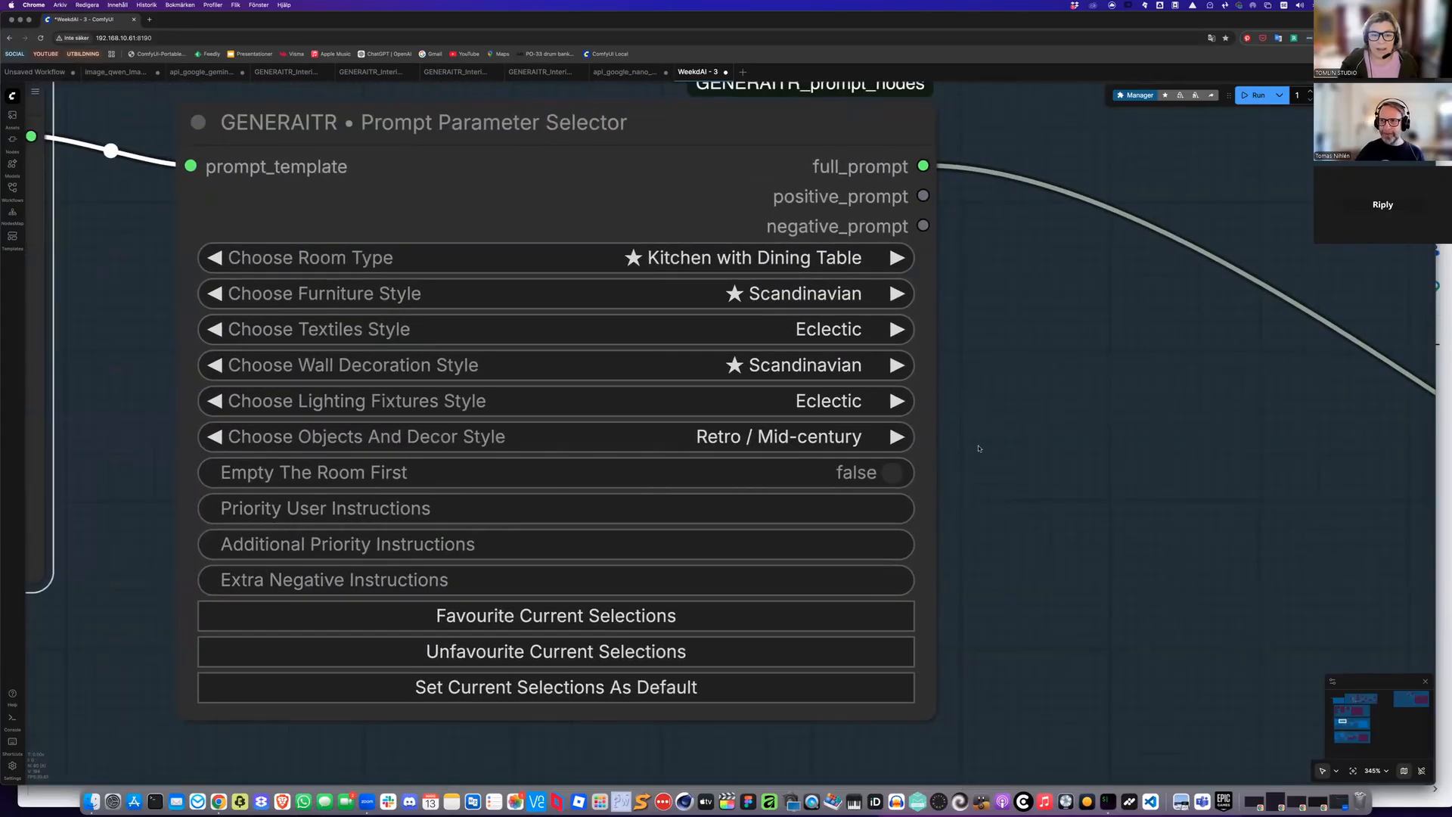
{"action": "scroll", "coordinate": [988, 425], "scroll_direction": "down", "scroll_amount": 7}
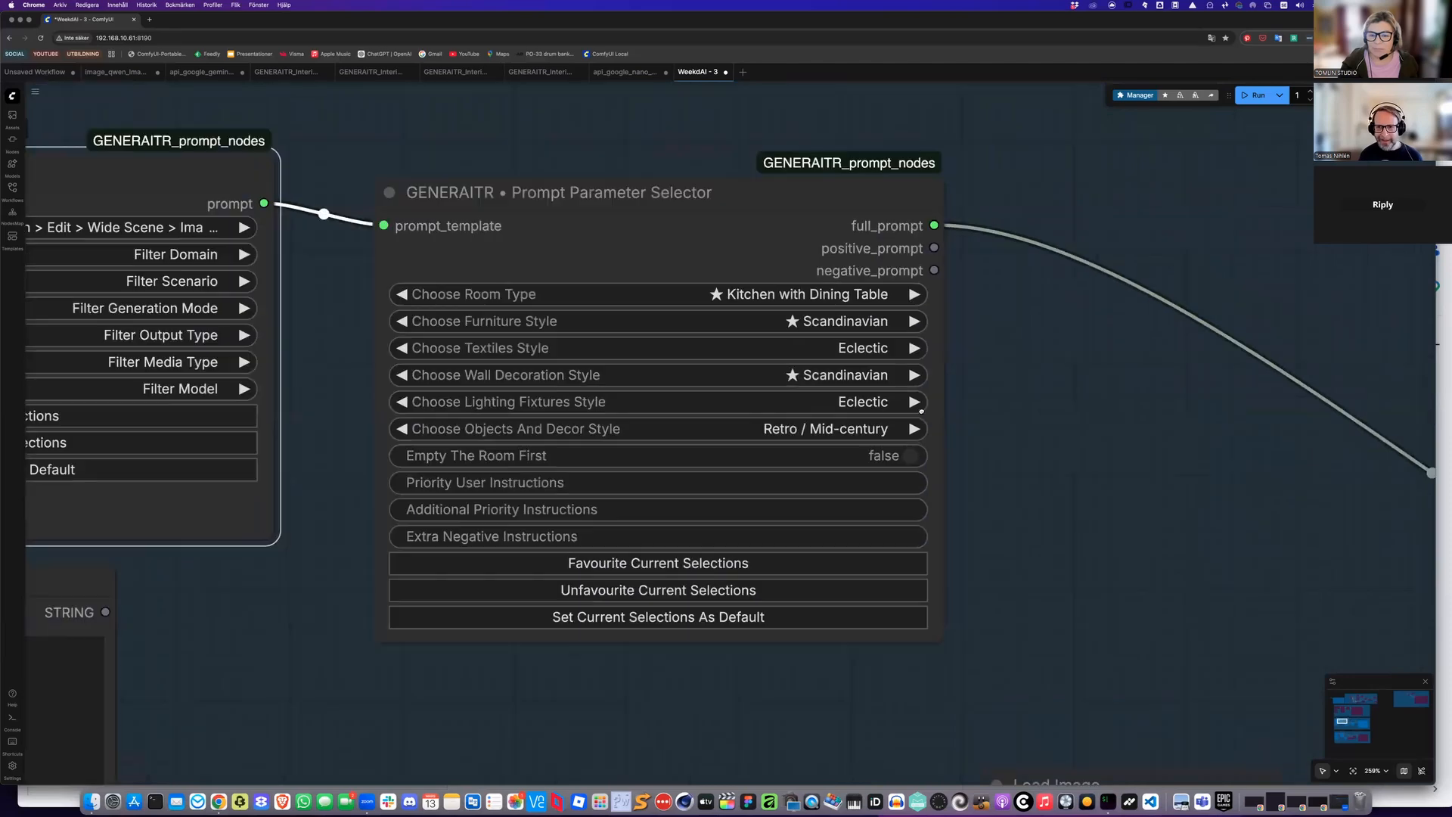
{"action": "scroll", "coordinate": [852, 391], "scroll_direction": "down", "scroll_amount": 4}
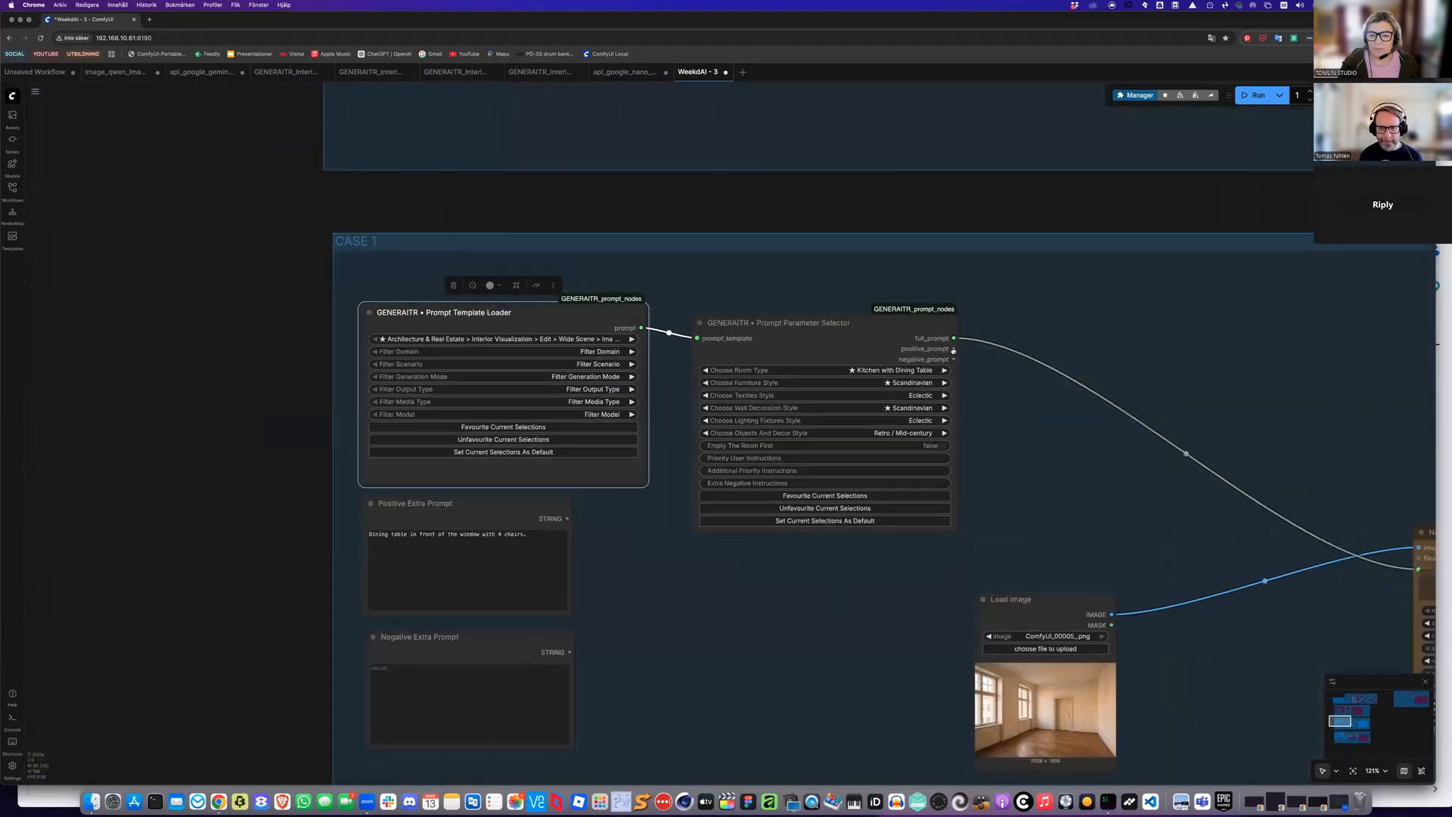
{"action": "left_click_drag", "start_coordinate": [589, 330], "coordinate": [512, 318]}
{"action": "scroll", "coordinate": [681, 513], "scroll_direction": "right", "scroll_amount": 10}
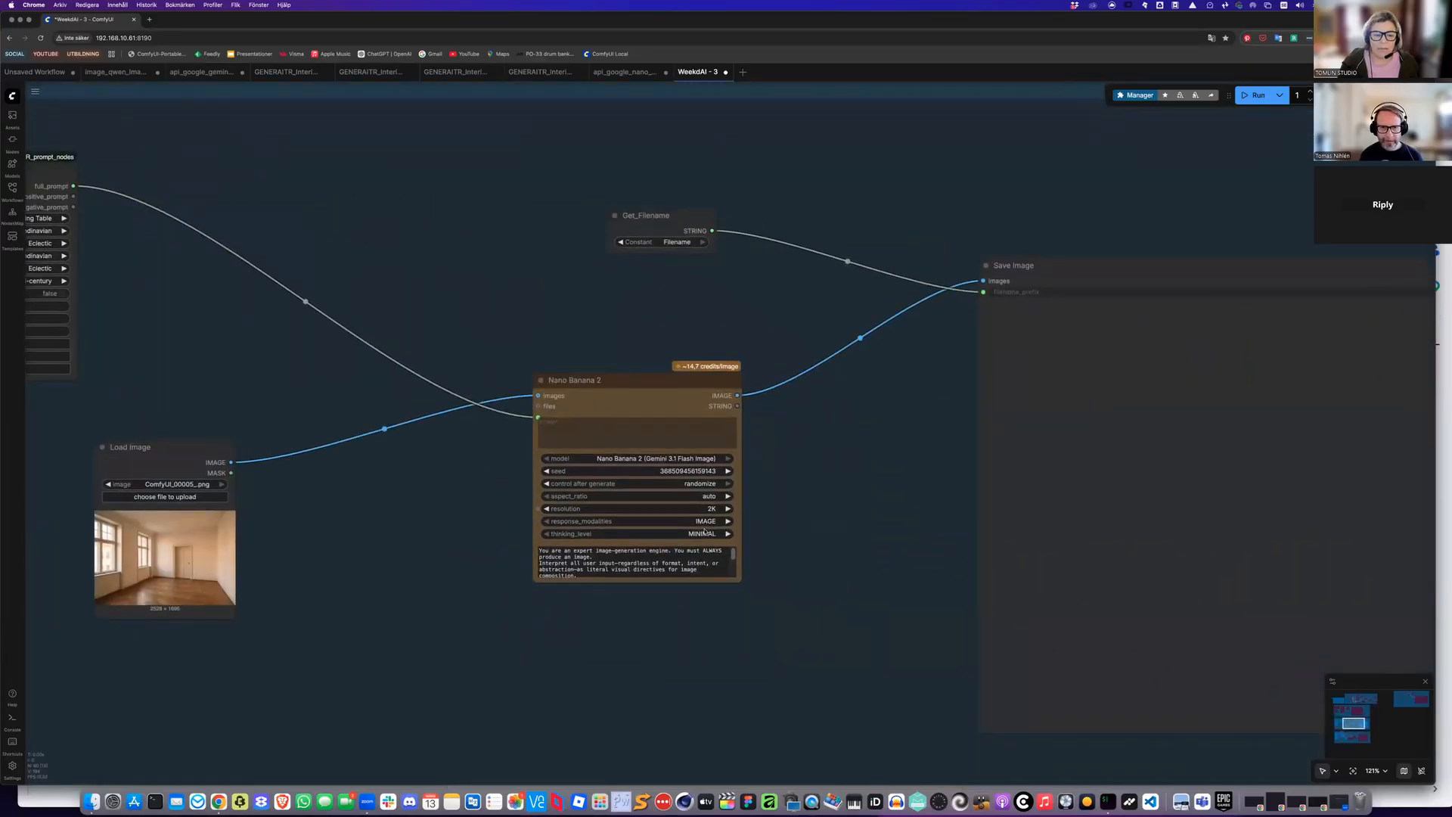
{"action": "left_click", "coordinate": [705, 496]}
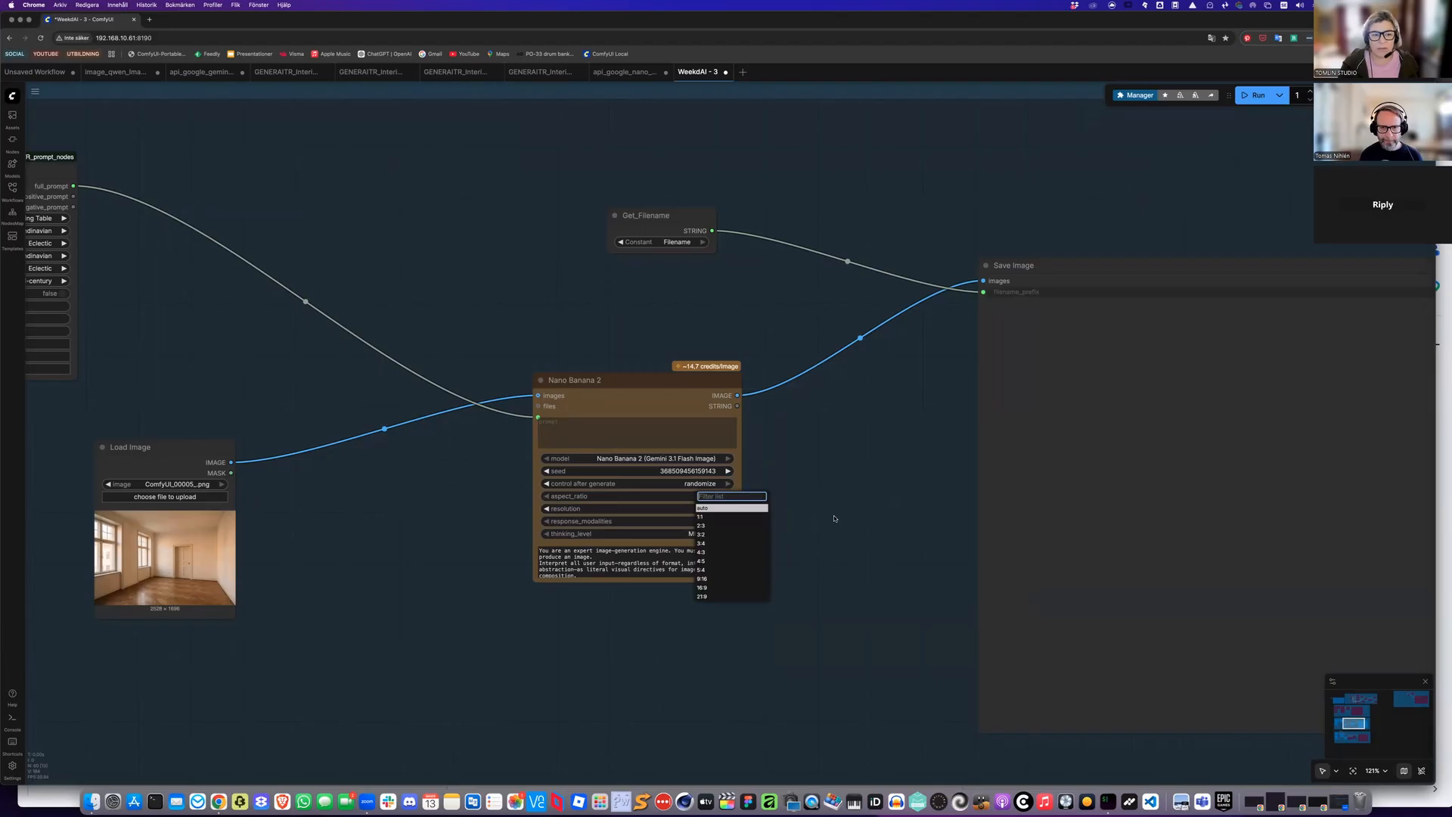
{"action": "left_click", "coordinate": [833, 515]}
Run the workflow to generate the furnished kitchen image
{"action": "scroll", "coordinate": [833, 515], "scroll_direction": "down", "scroll_amount": 1}
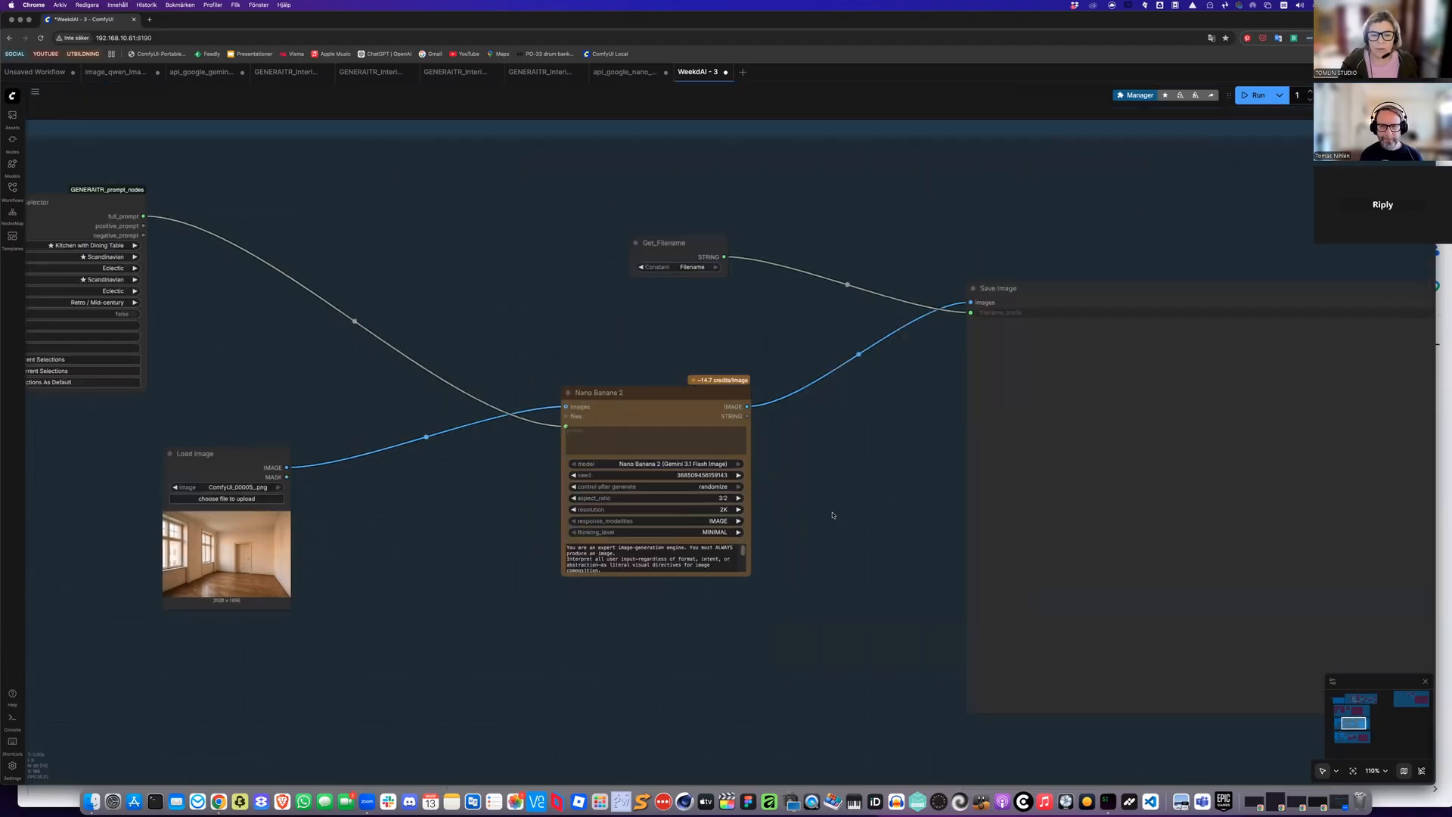
{"action": "scroll", "coordinate": [832, 515], "scroll_direction": "down", "scroll_amount": 5}
{"action": "key", "text": "ctrl+Return"}
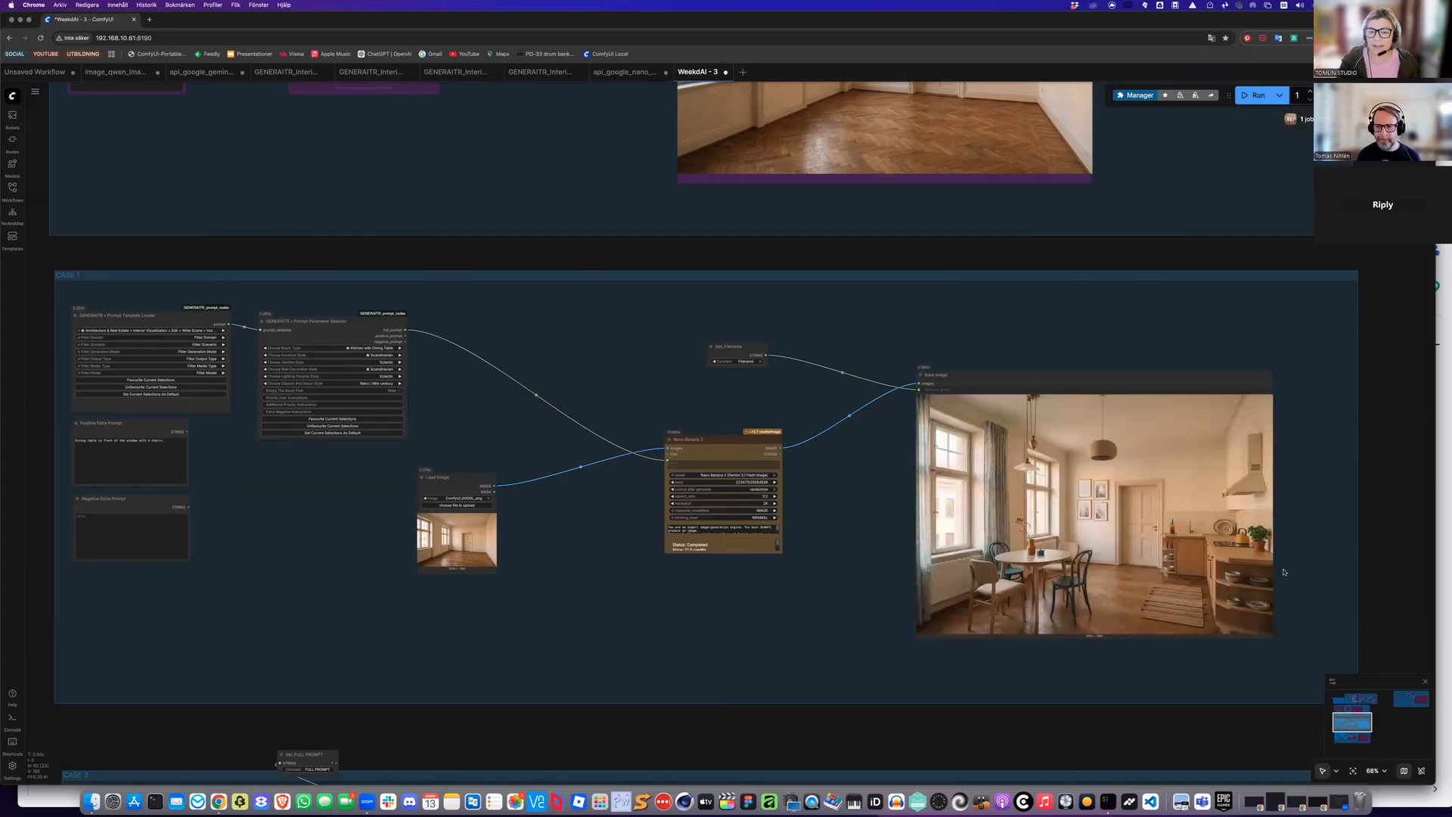
Inspect the generated furnished kitchen image in the Save Image node
{"action": "scroll", "coordinate": [1234, 565], "scroll_direction": "up", "scroll_amount": 10}
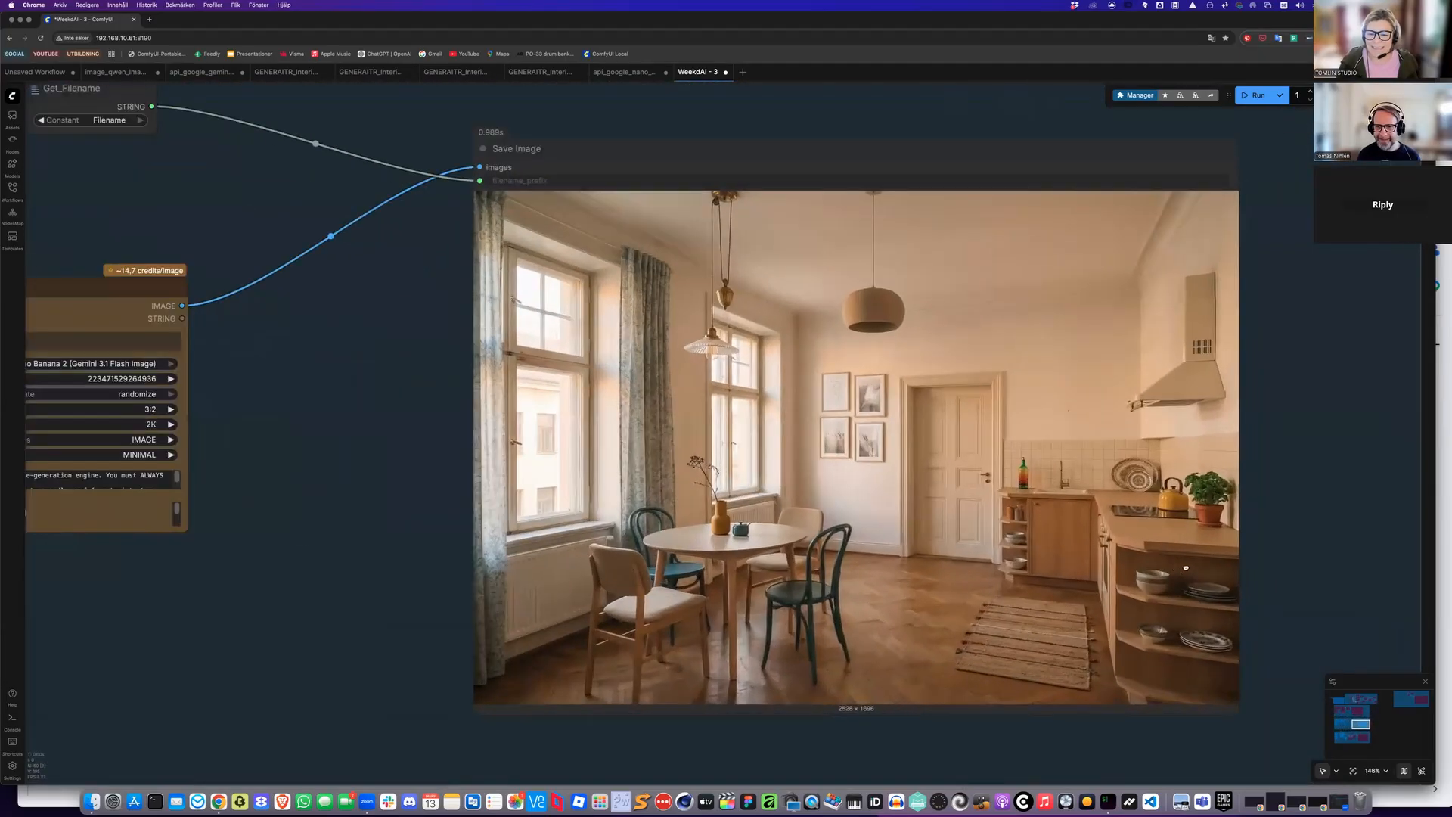
{"action": "scroll", "coordinate": [1163, 569], "scroll_direction": "right", "scroll_amount": 3}
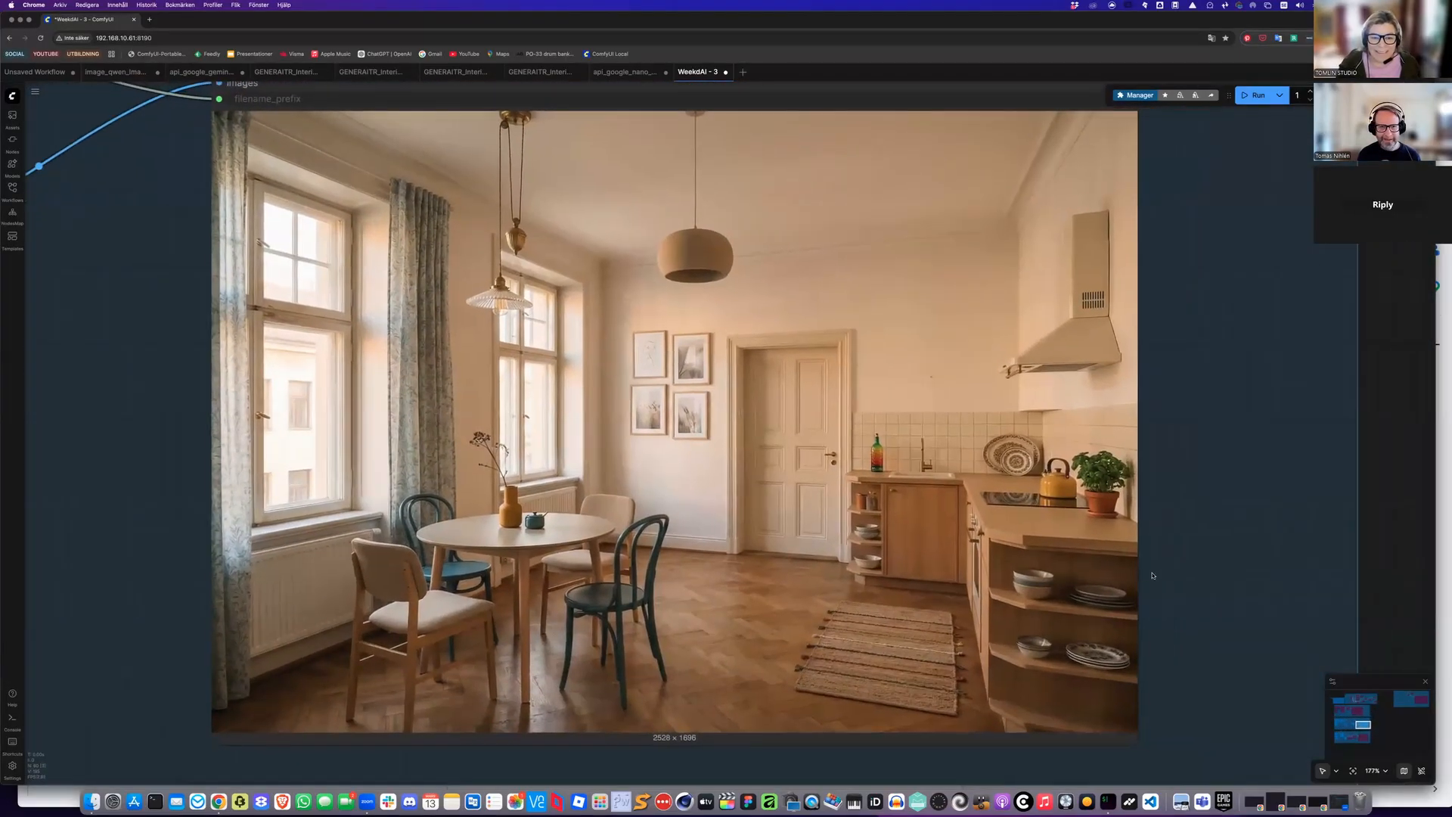
{"action": "scroll", "coordinate": [1152, 576], "scroll_direction": "right", "scroll_amount": 1}
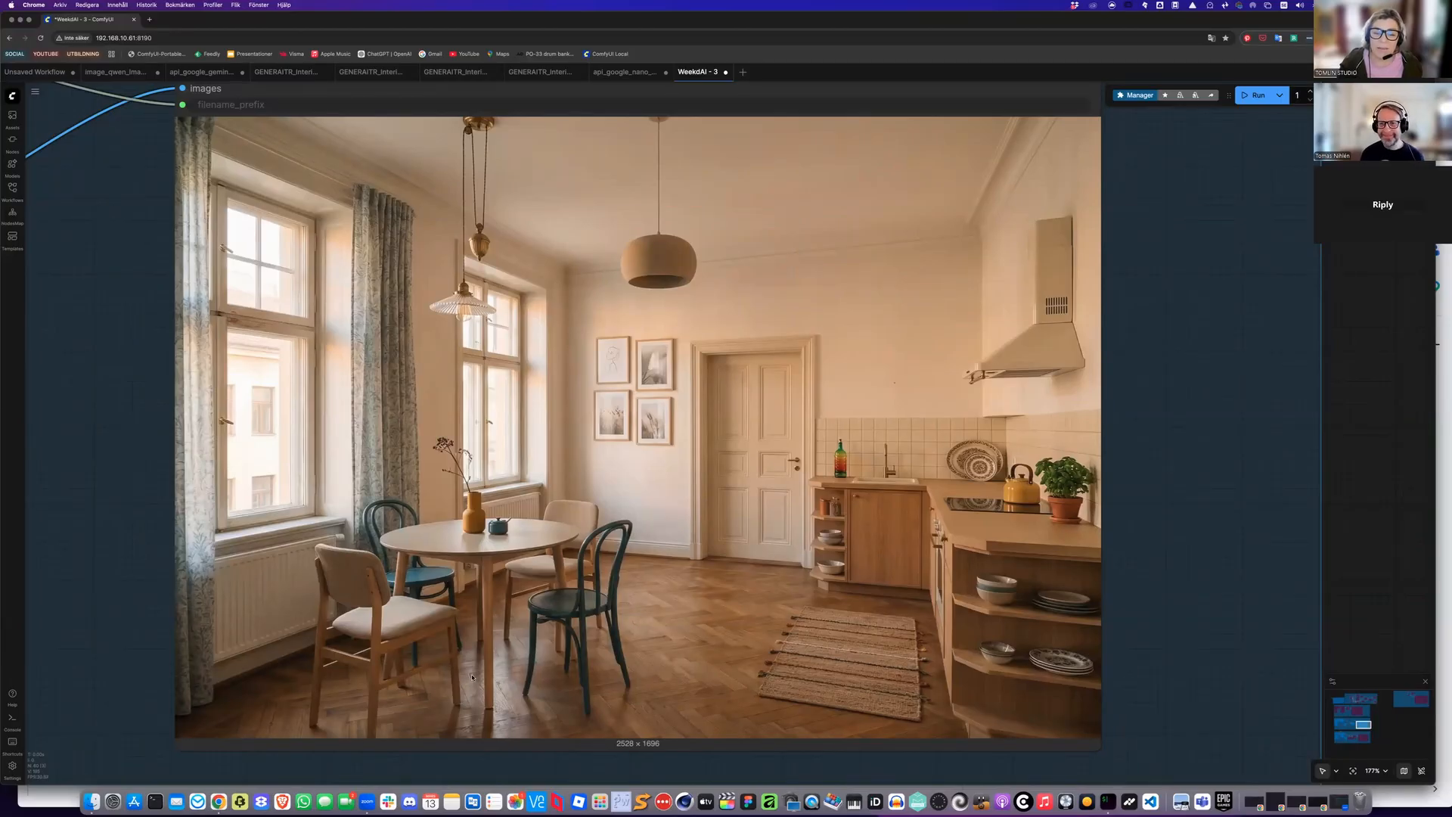
{"action": "scroll", "coordinate": [472, 677], "scroll_direction": "down", "scroll_amount": 10}
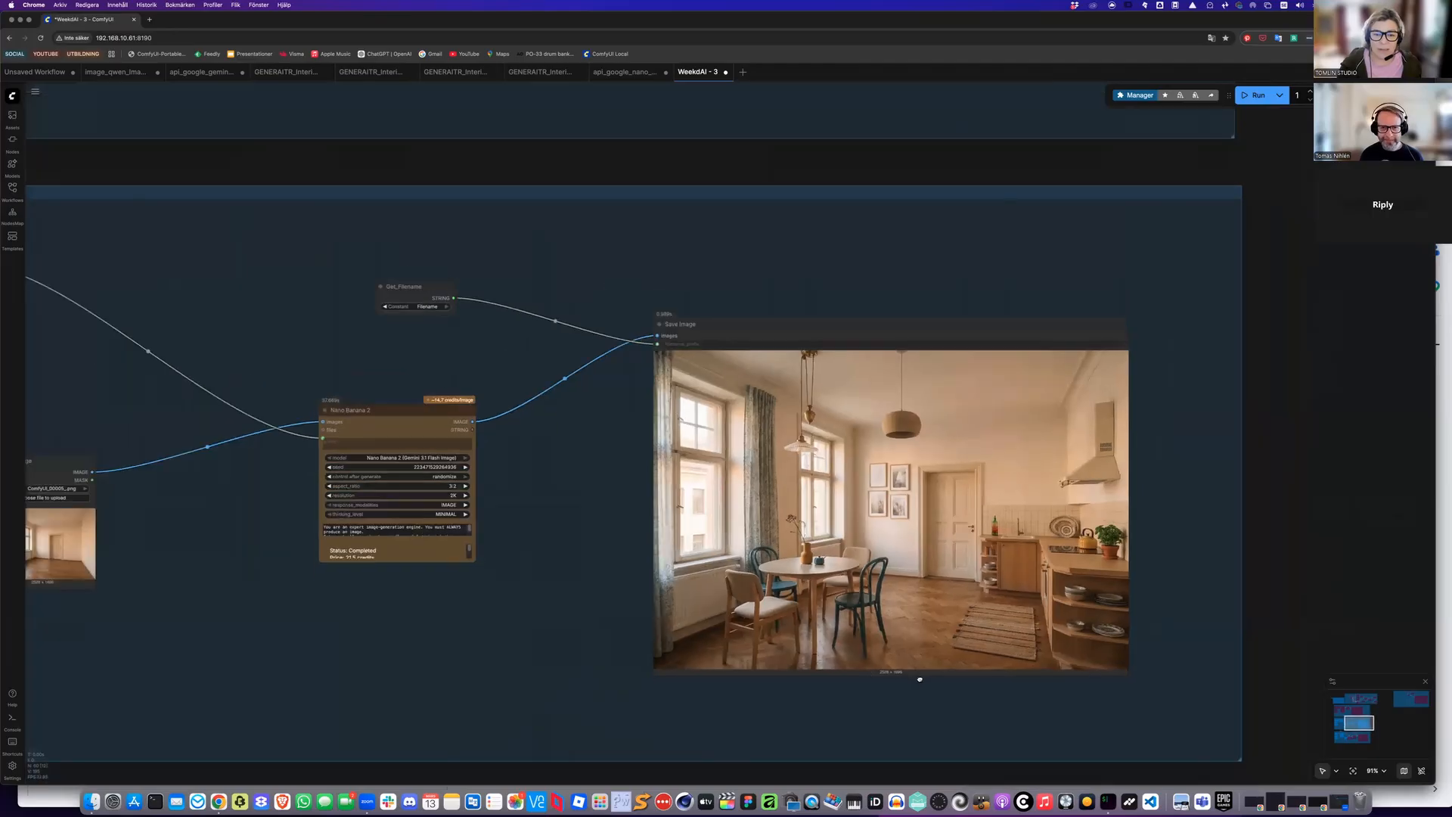
{"action": "scroll", "coordinate": [999, 685], "scroll_direction": "left", "scroll_amount": 10}
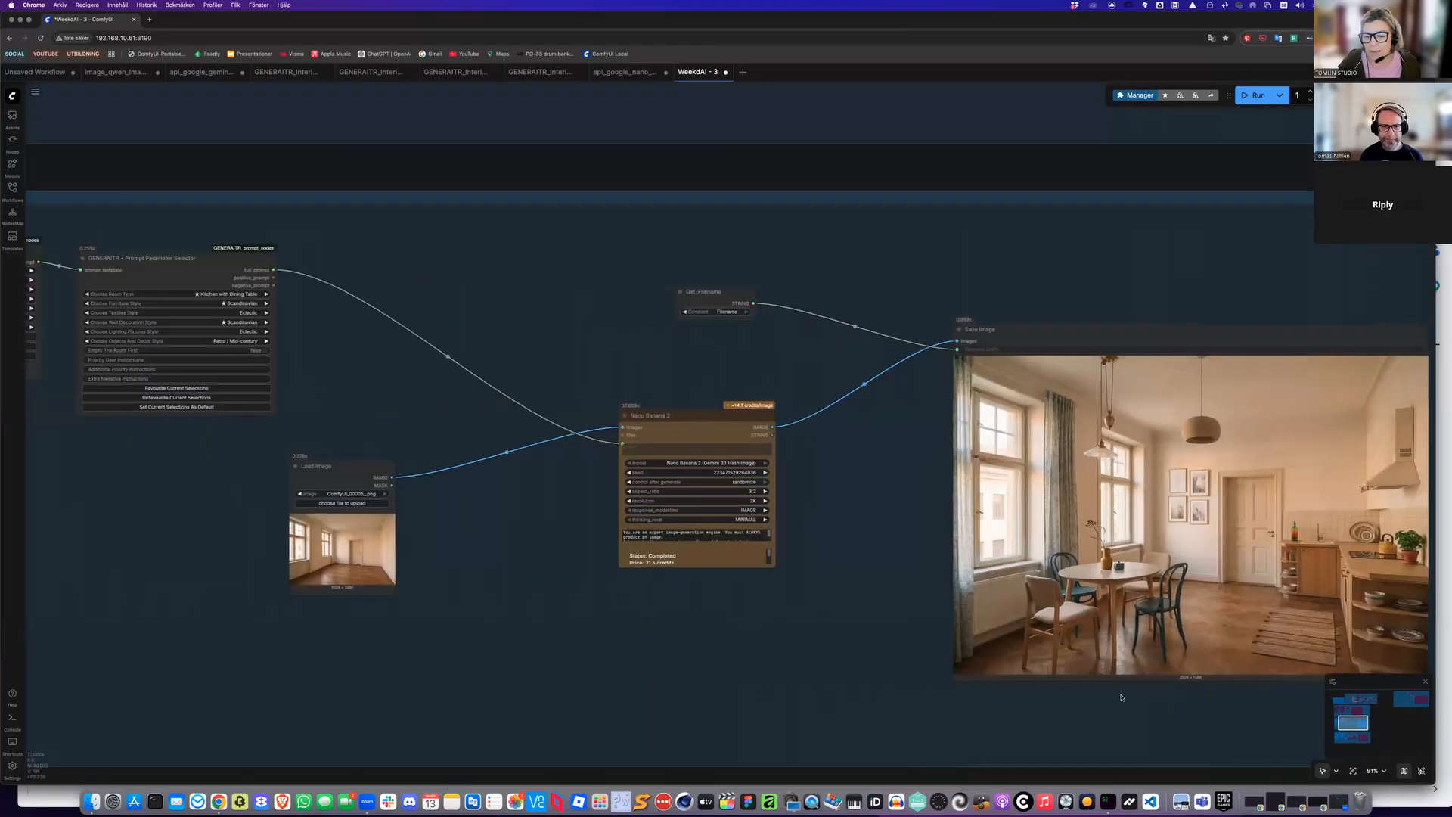
{"action": "scroll", "coordinate": [645, 367], "scroll_direction": "left", "scroll_amount": 6}
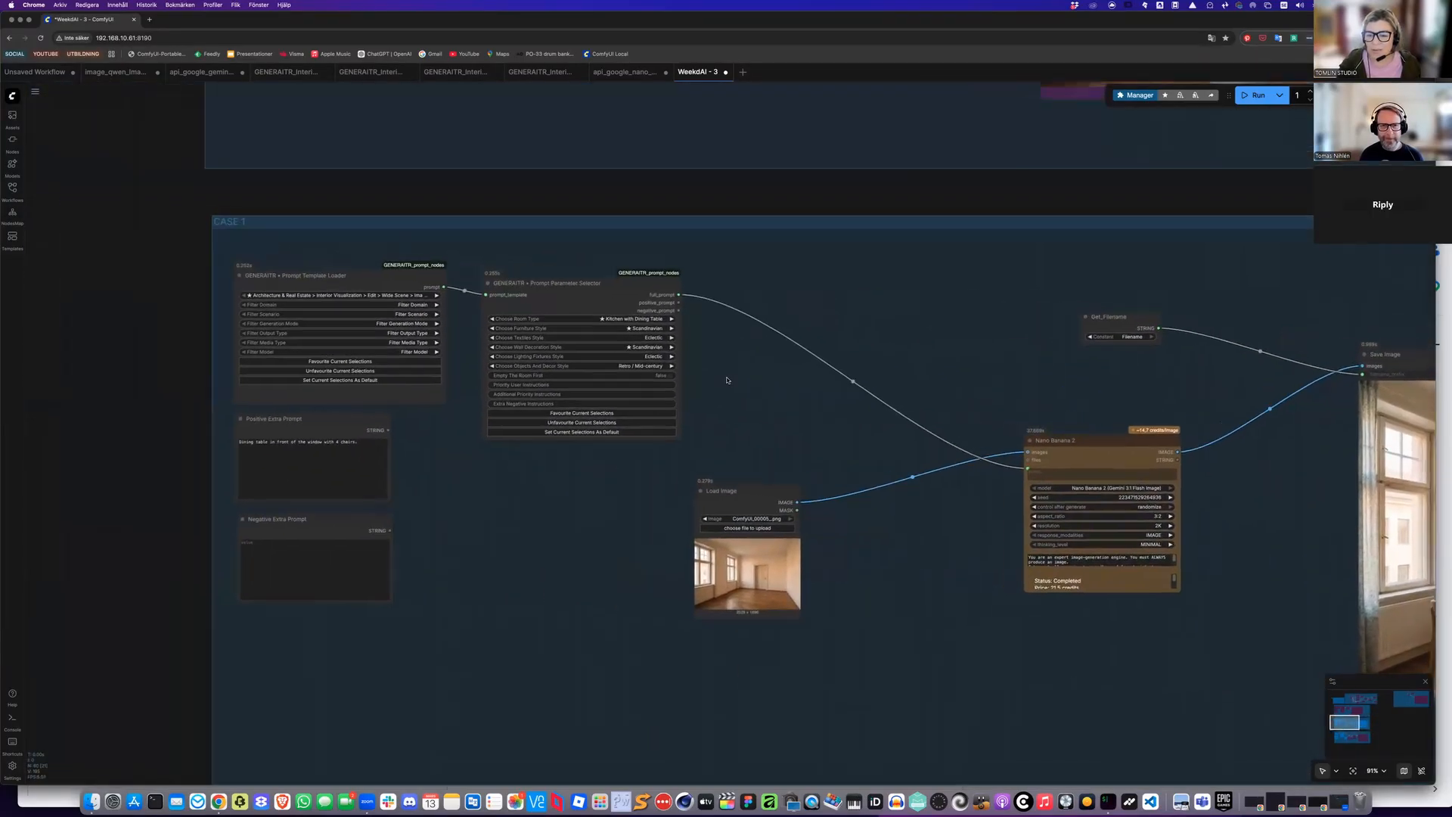
{"action": "scroll", "coordinate": [869, 424], "scroll_direction": "up", "scroll_amount": 6}
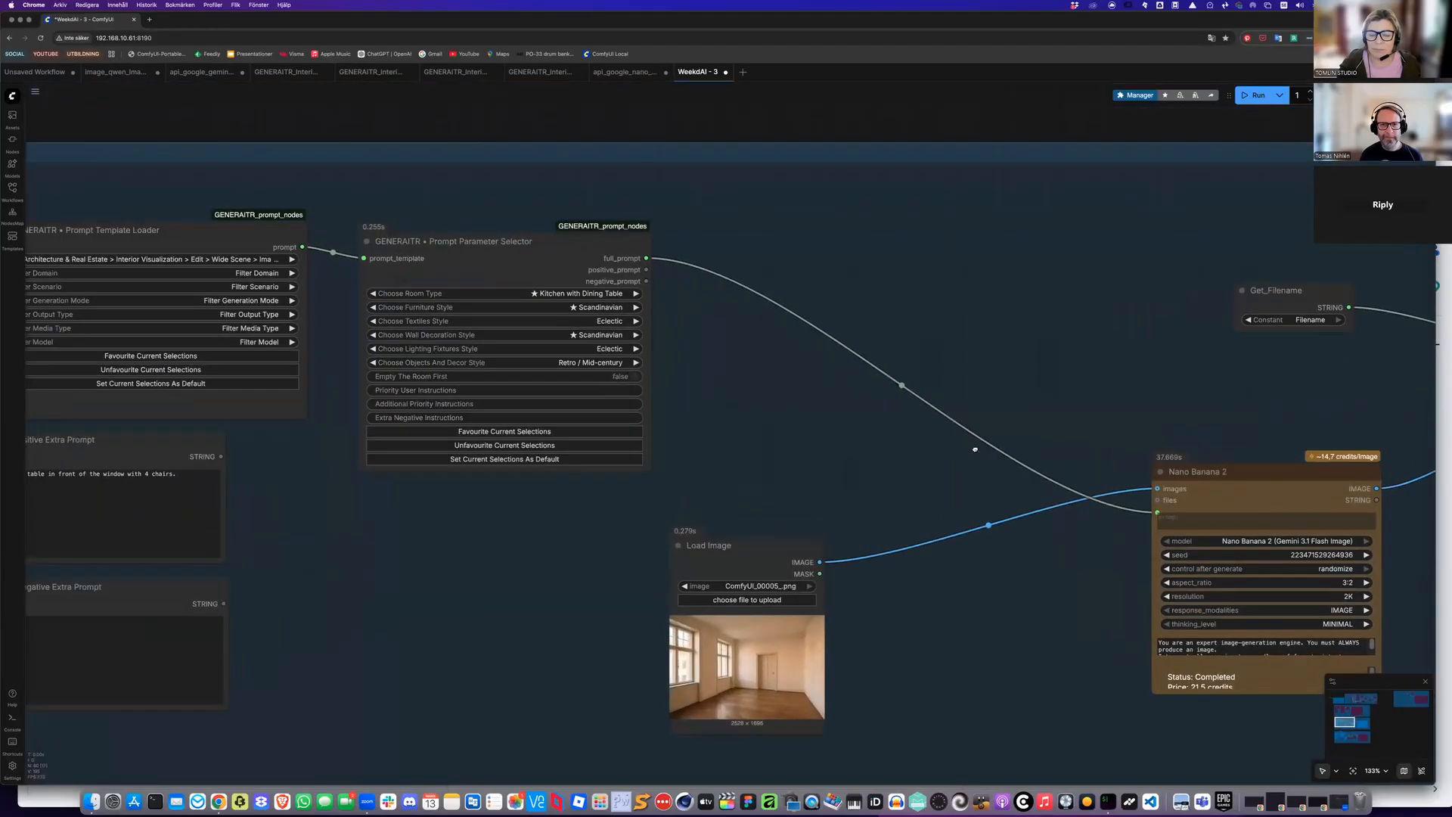
{"action": "scroll", "coordinate": [899, 425], "scroll_direction": "left", "scroll_amount": 5}
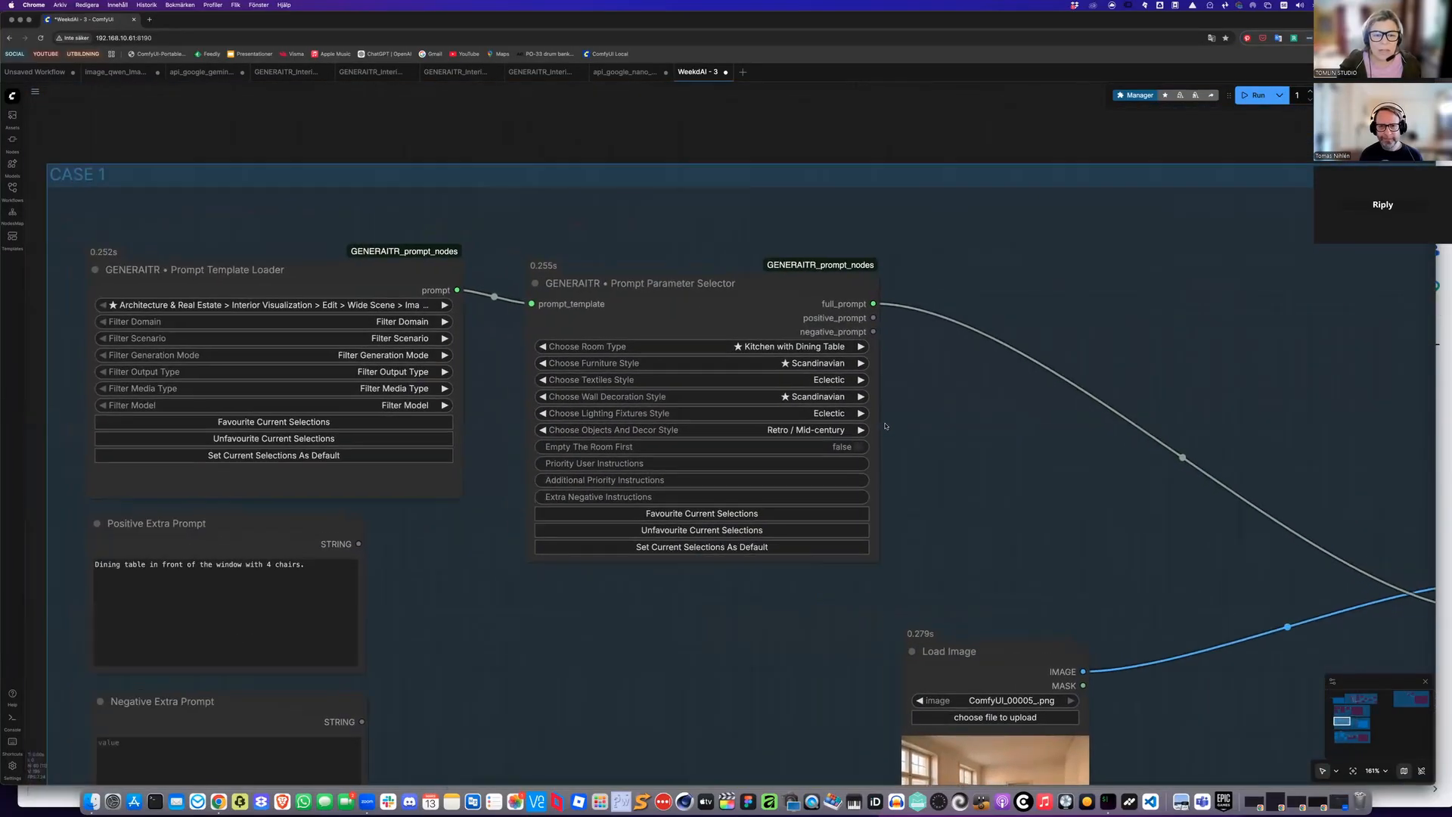
{"action": "scroll", "coordinate": [753, 389], "scroll_direction": "up", "scroll_amount": 3}
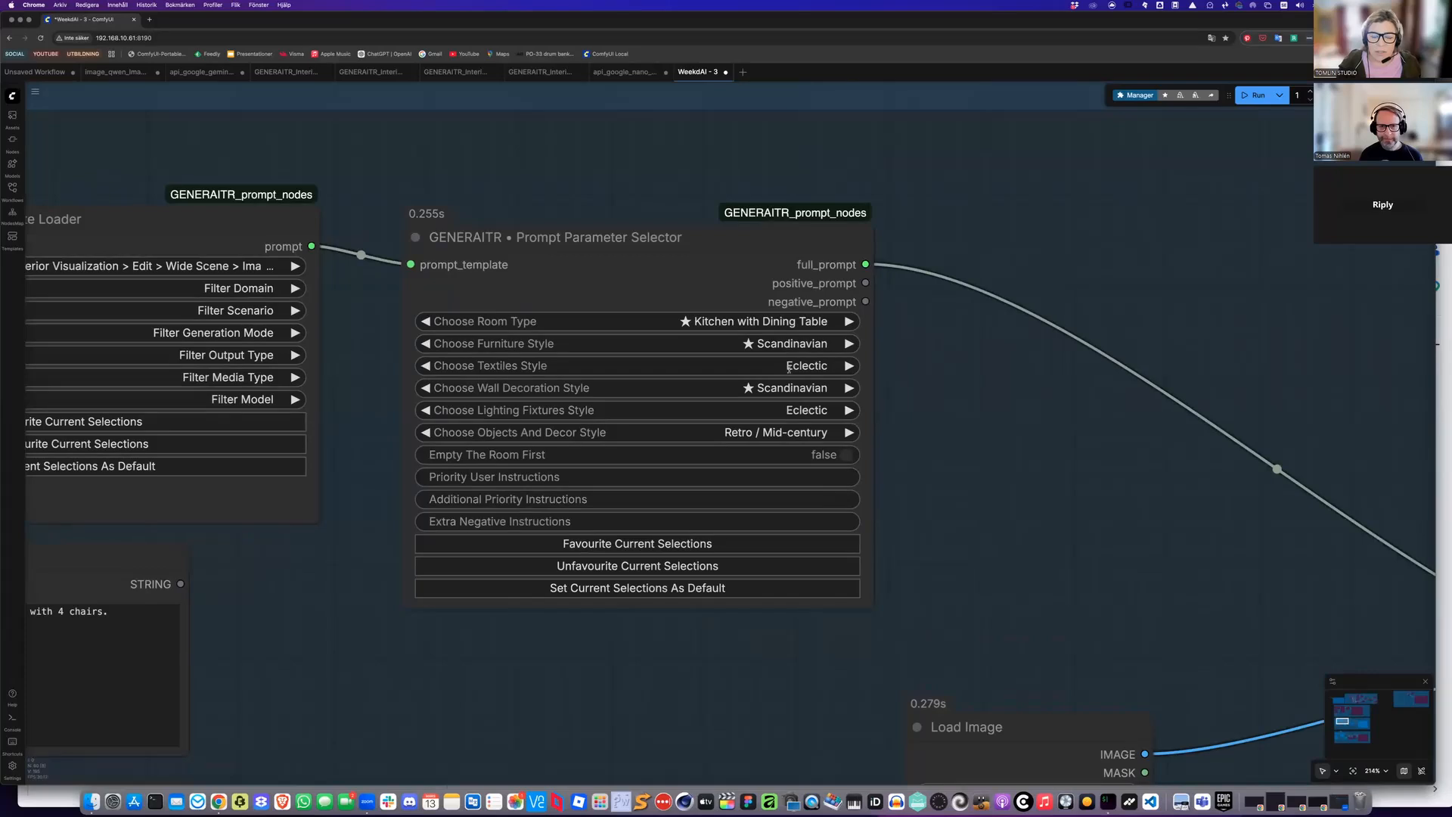
Set the textiles style and the lighting fixtures style to Contemporary
{"action": "left_click", "coordinate": [788, 368]}
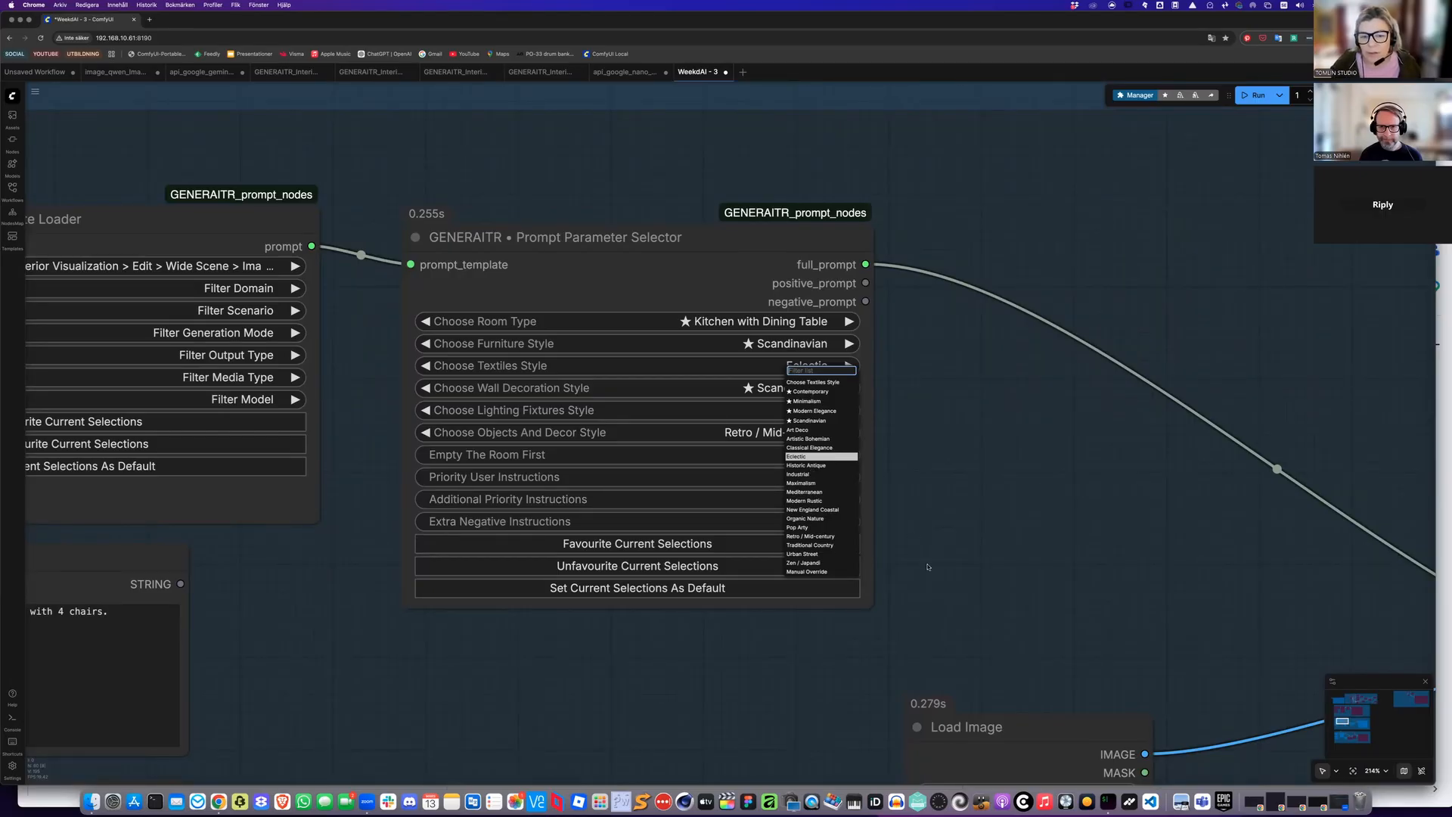
{"action": "left_click", "coordinate": [809, 392]}
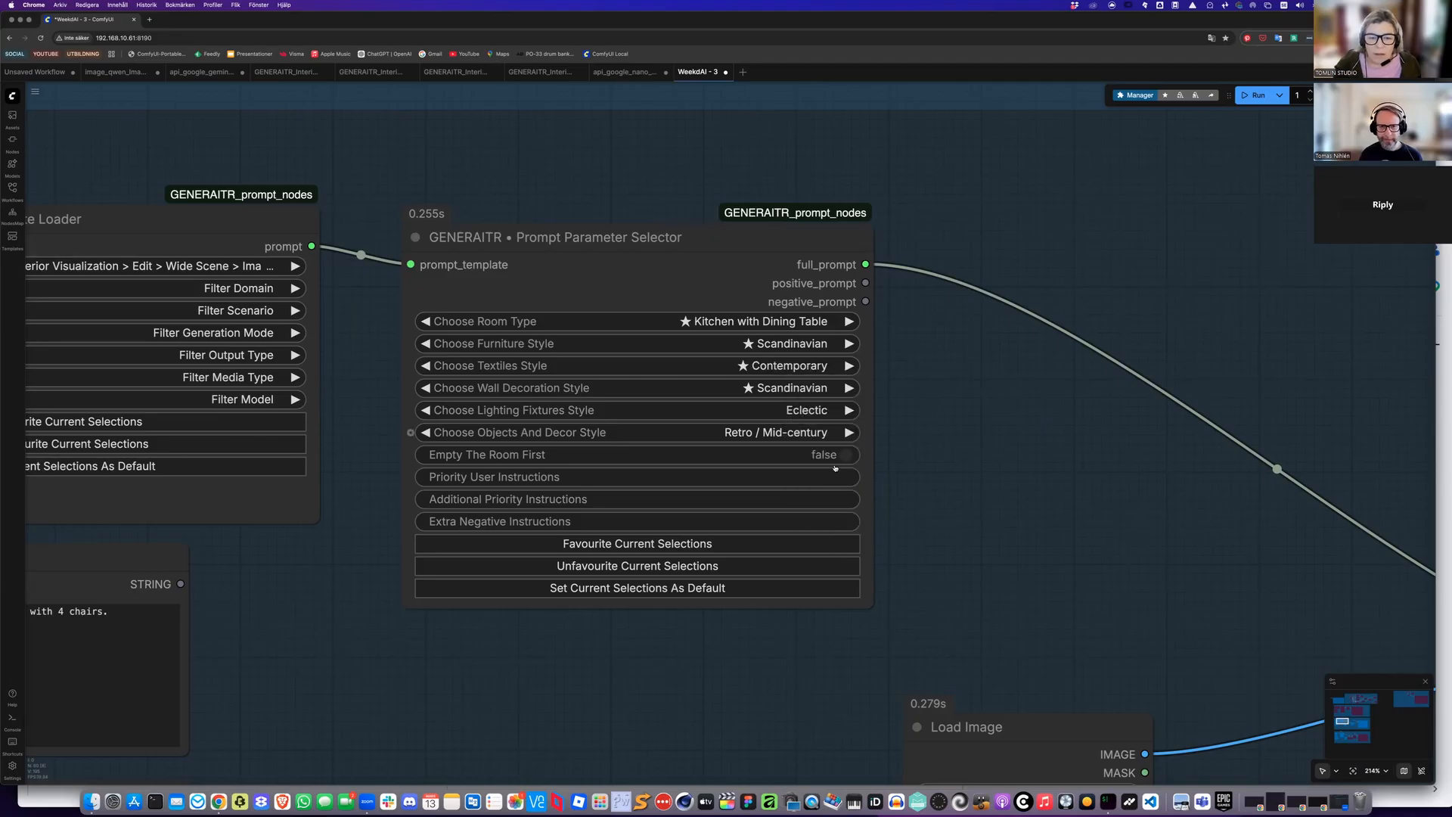
{"action": "left_click", "coordinate": [805, 410]}
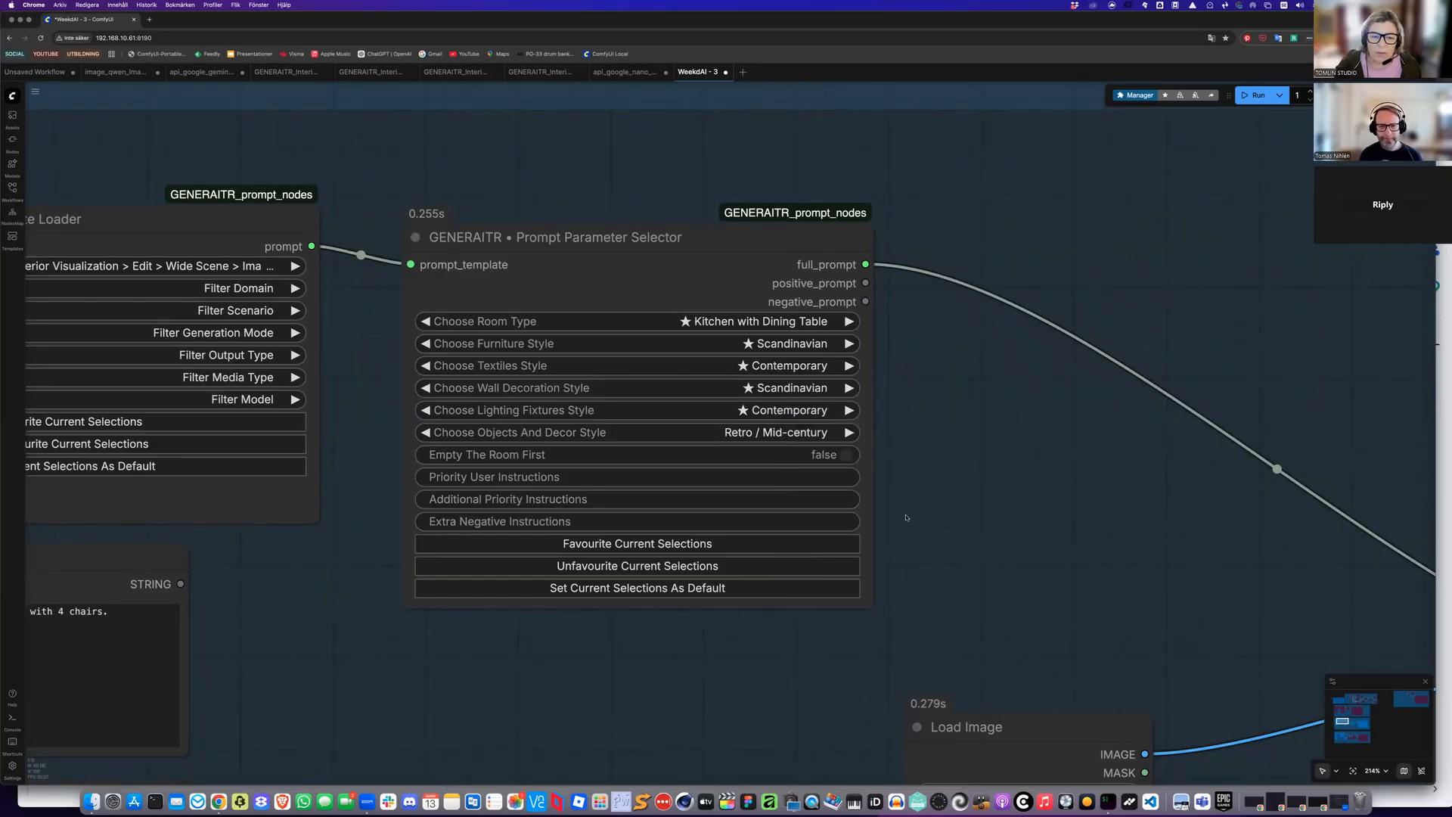
Set the objects and decor style to Scandinavian
{"action": "scroll", "coordinate": [907, 518], "scroll_direction": "down", "scroll_amount": 2}
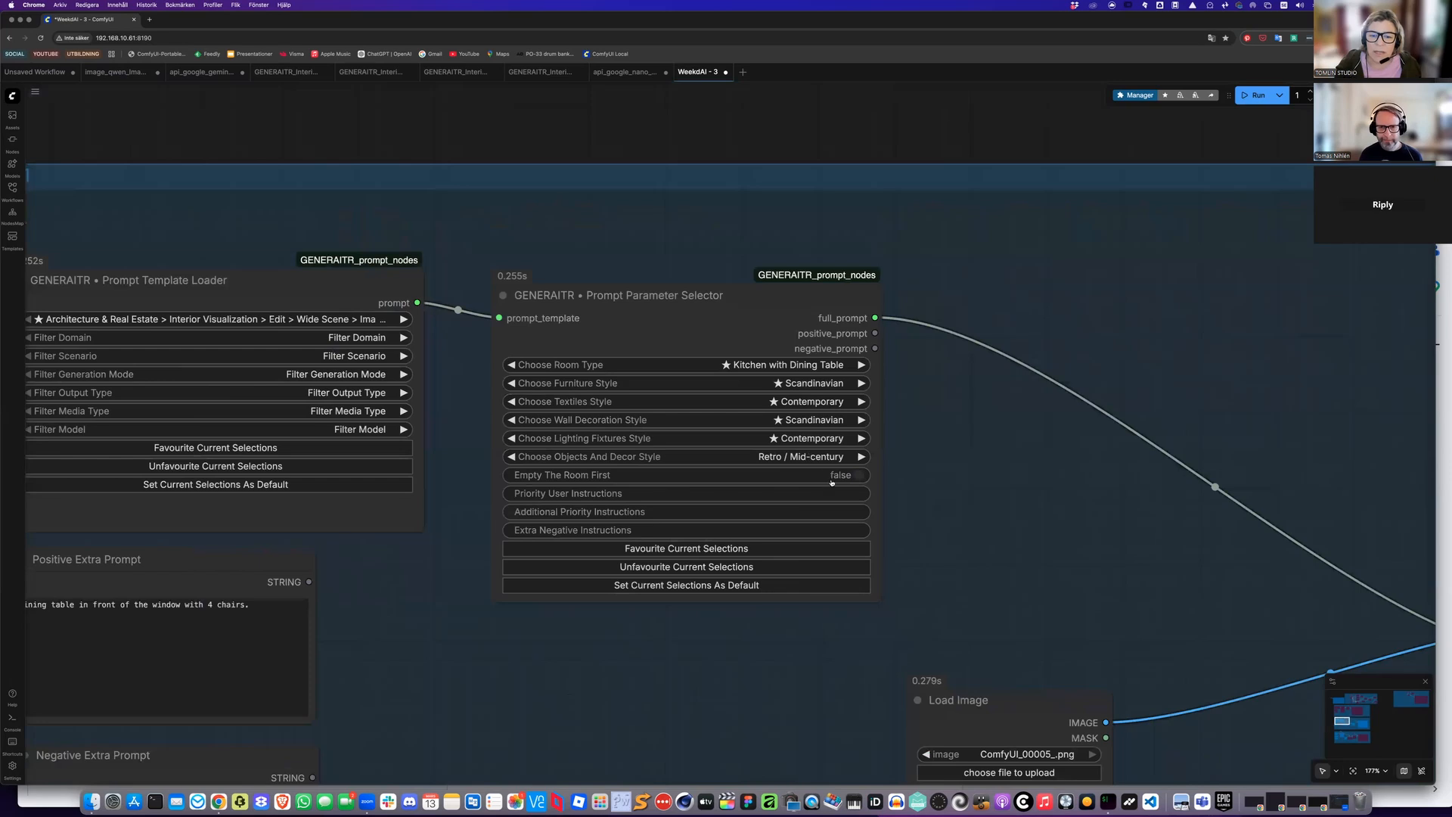
{"action": "left_click", "coordinate": [815, 456]}
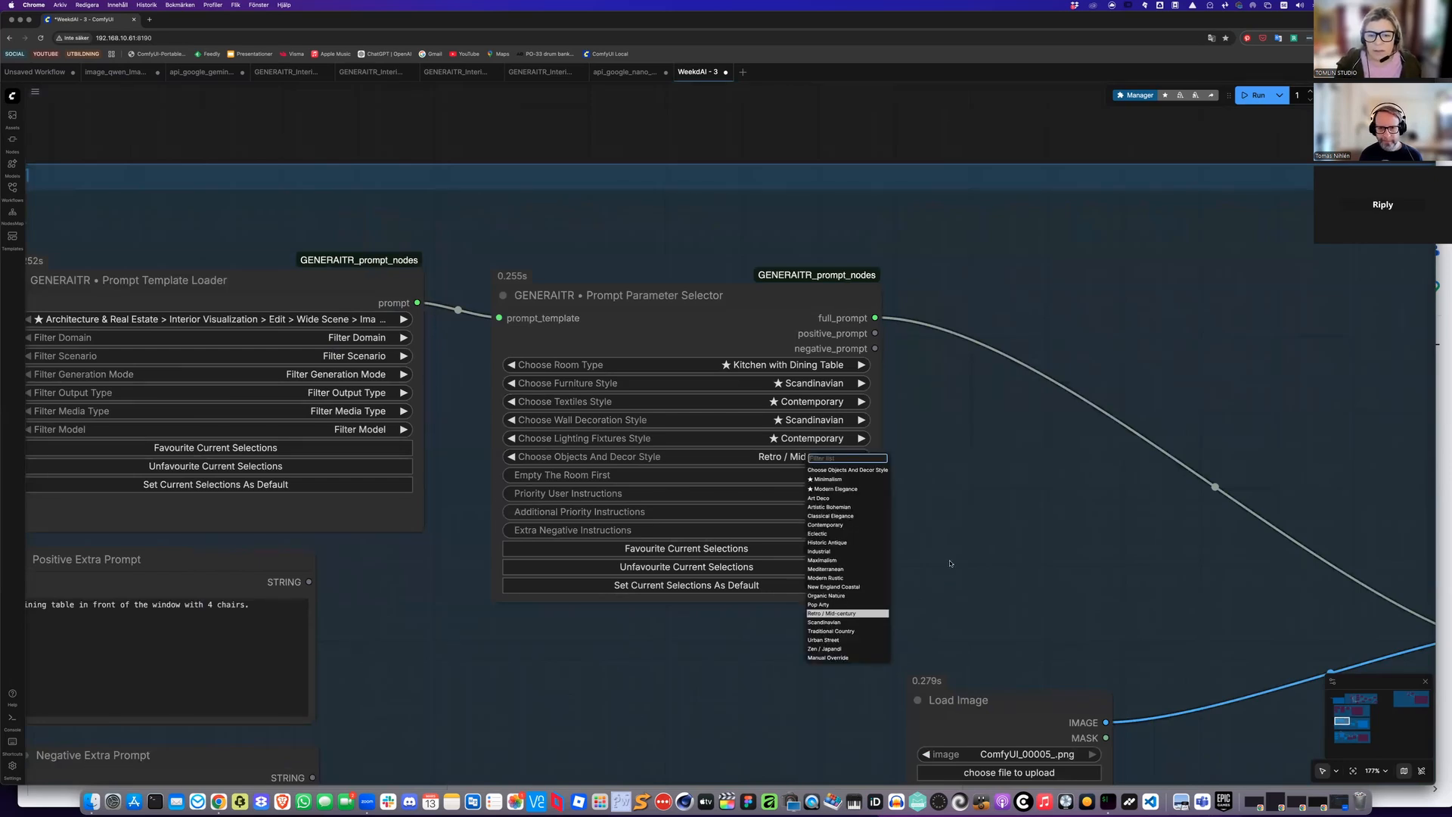
{"action": "scroll", "coordinate": [974, 560], "scroll_direction": "down", "scroll_amount": 1}
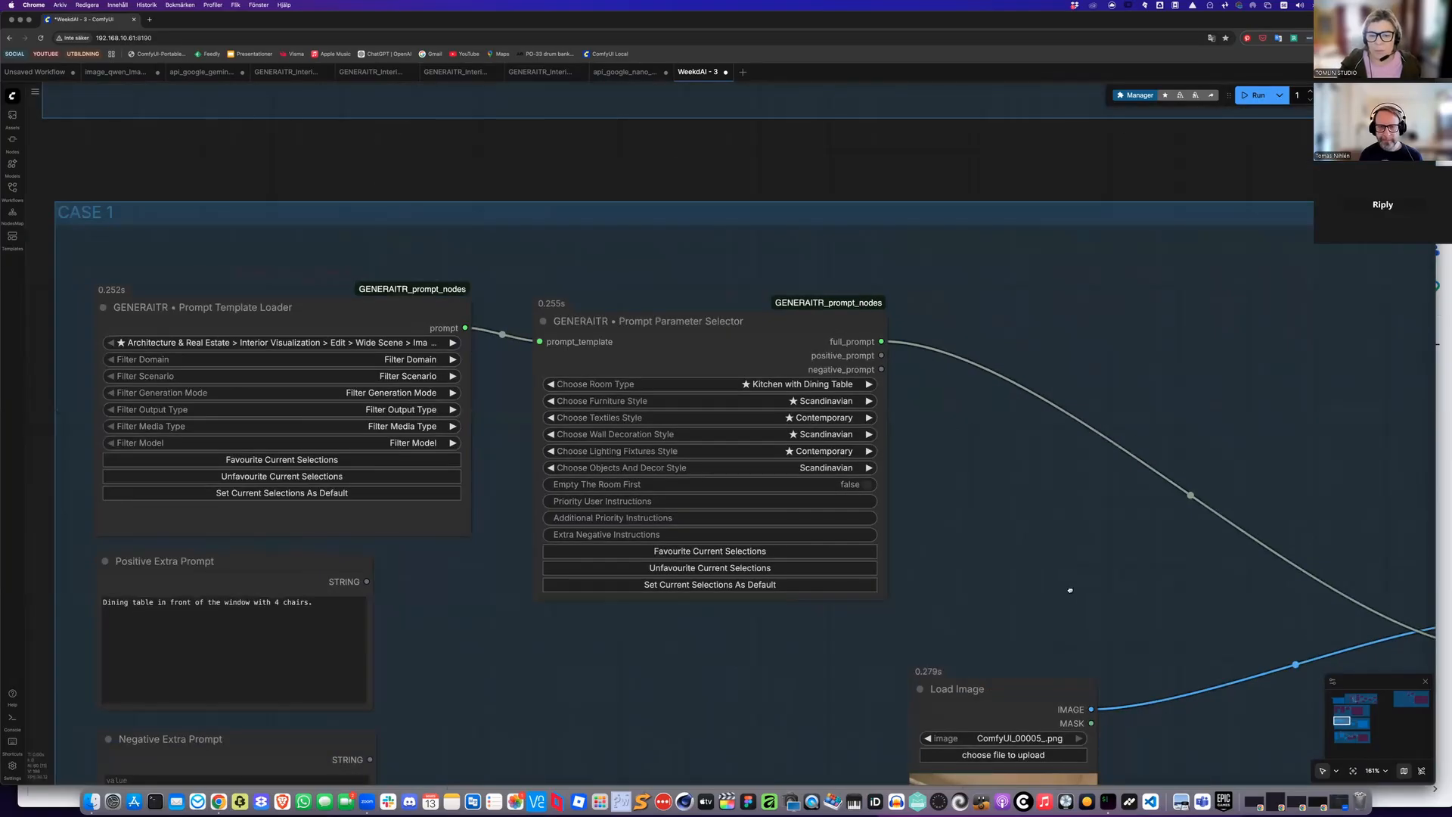
Run the workflow to generate a new furnished kitchen image
{"action": "scroll", "coordinate": [1069, 589], "scroll_direction": "up", "scroll_amount": 6}
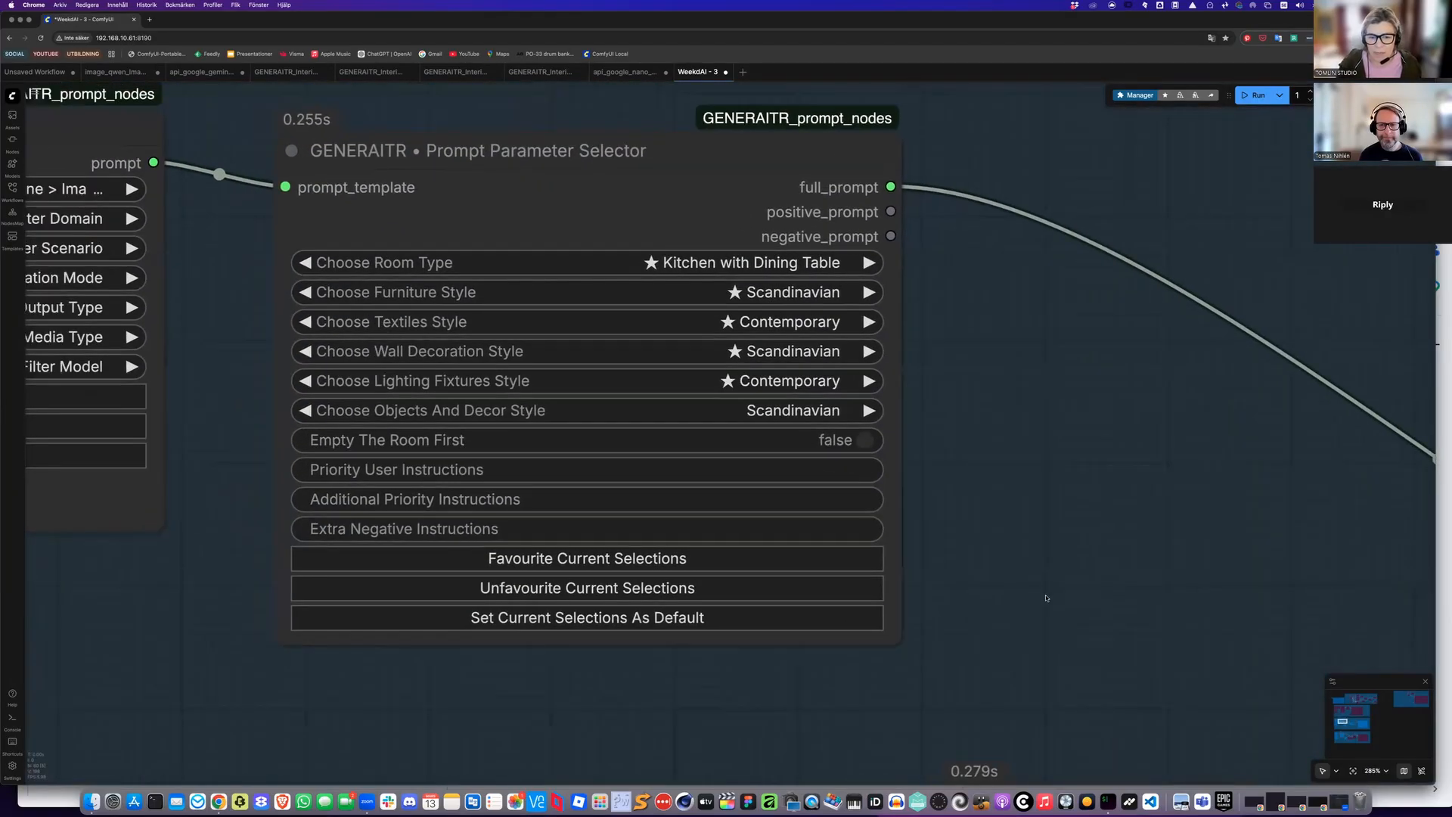
{"action": "left_click_drag", "start_coordinate": [986, 573], "coordinate": [1046, 598]}
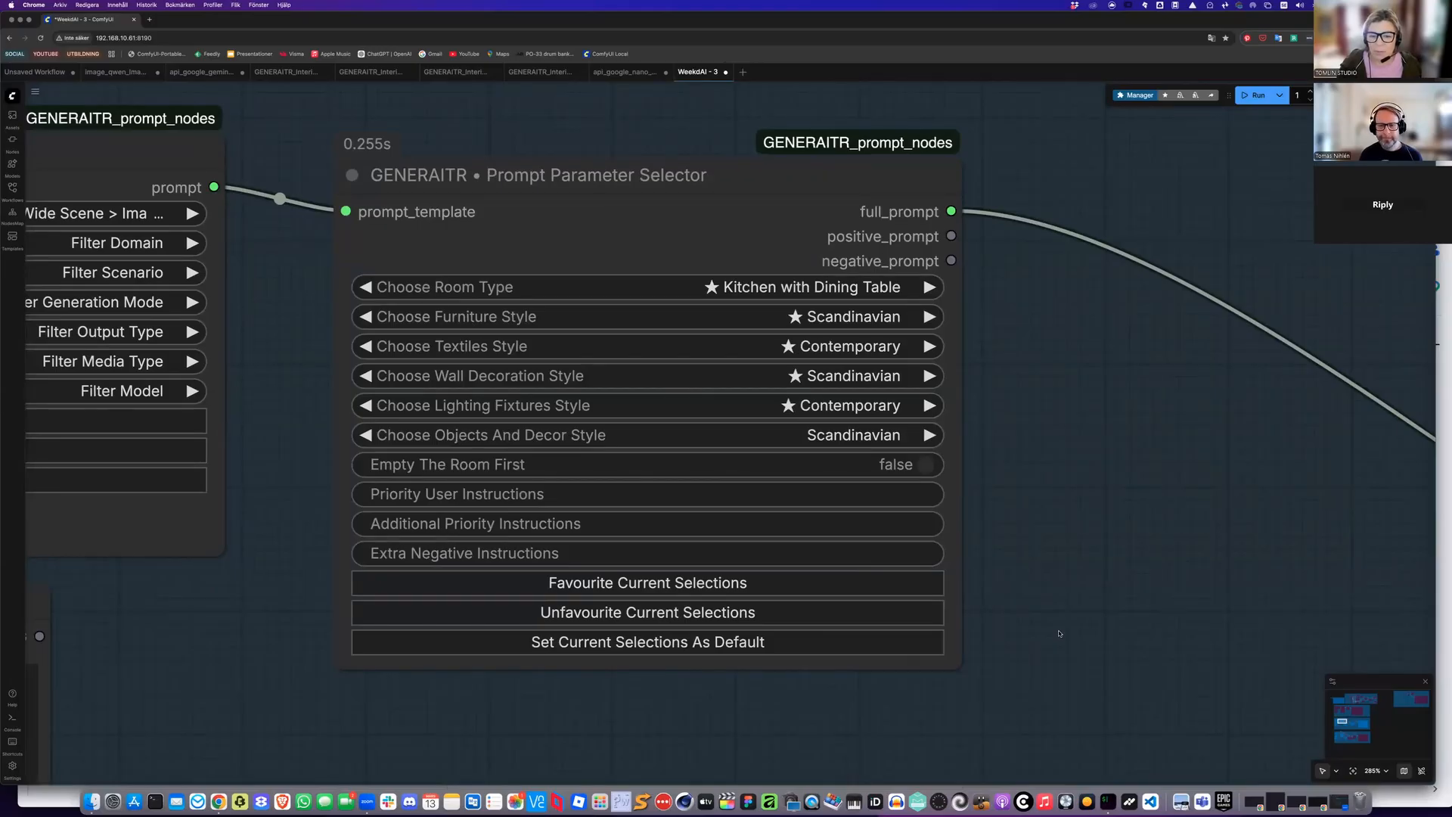
{"action": "scroll", "coordinate": [1060, 634], "scroll_direction": "down", "scroll_amount": 3}
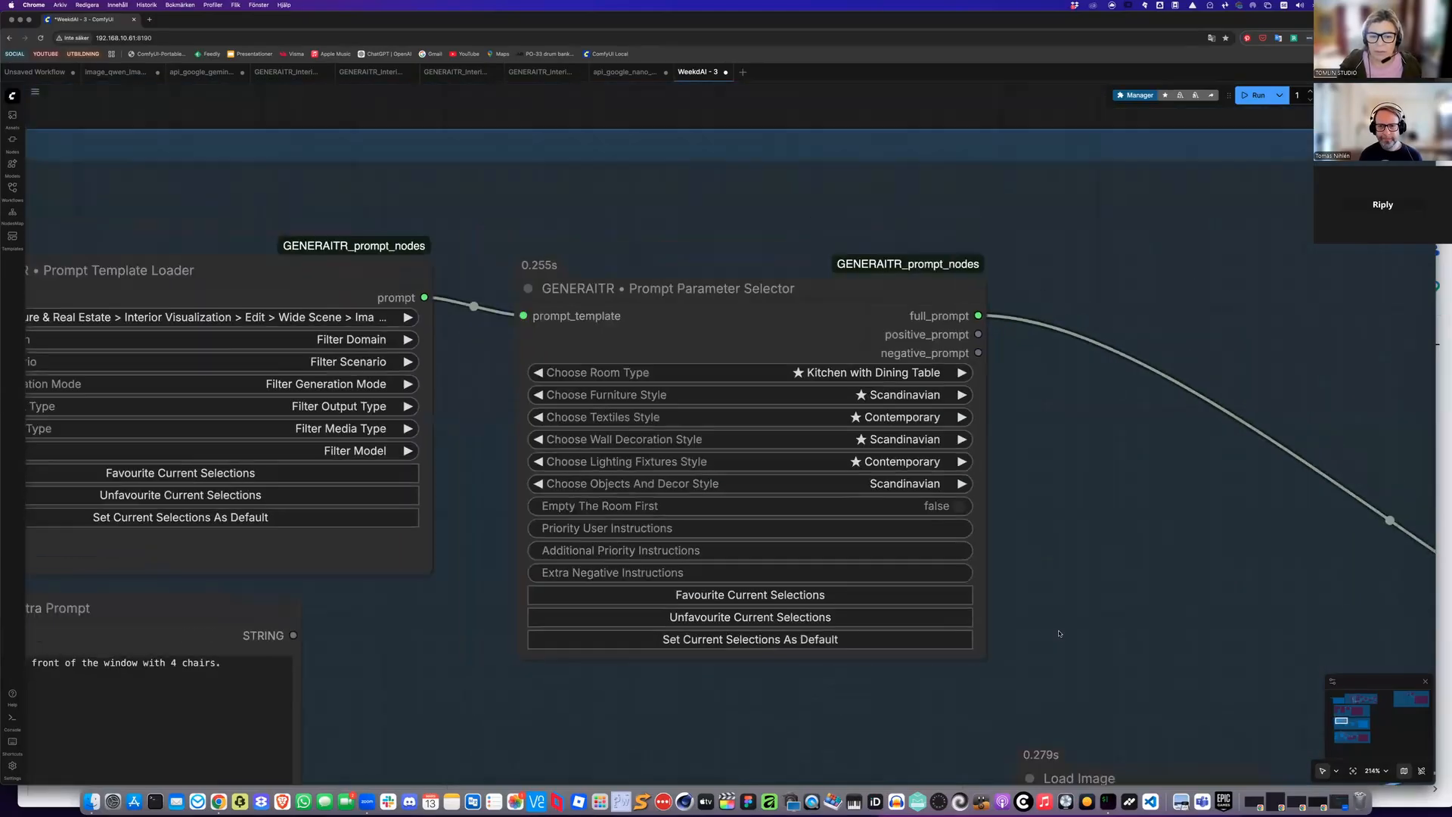
{"action": "key", "text": "ctrl+Return"}
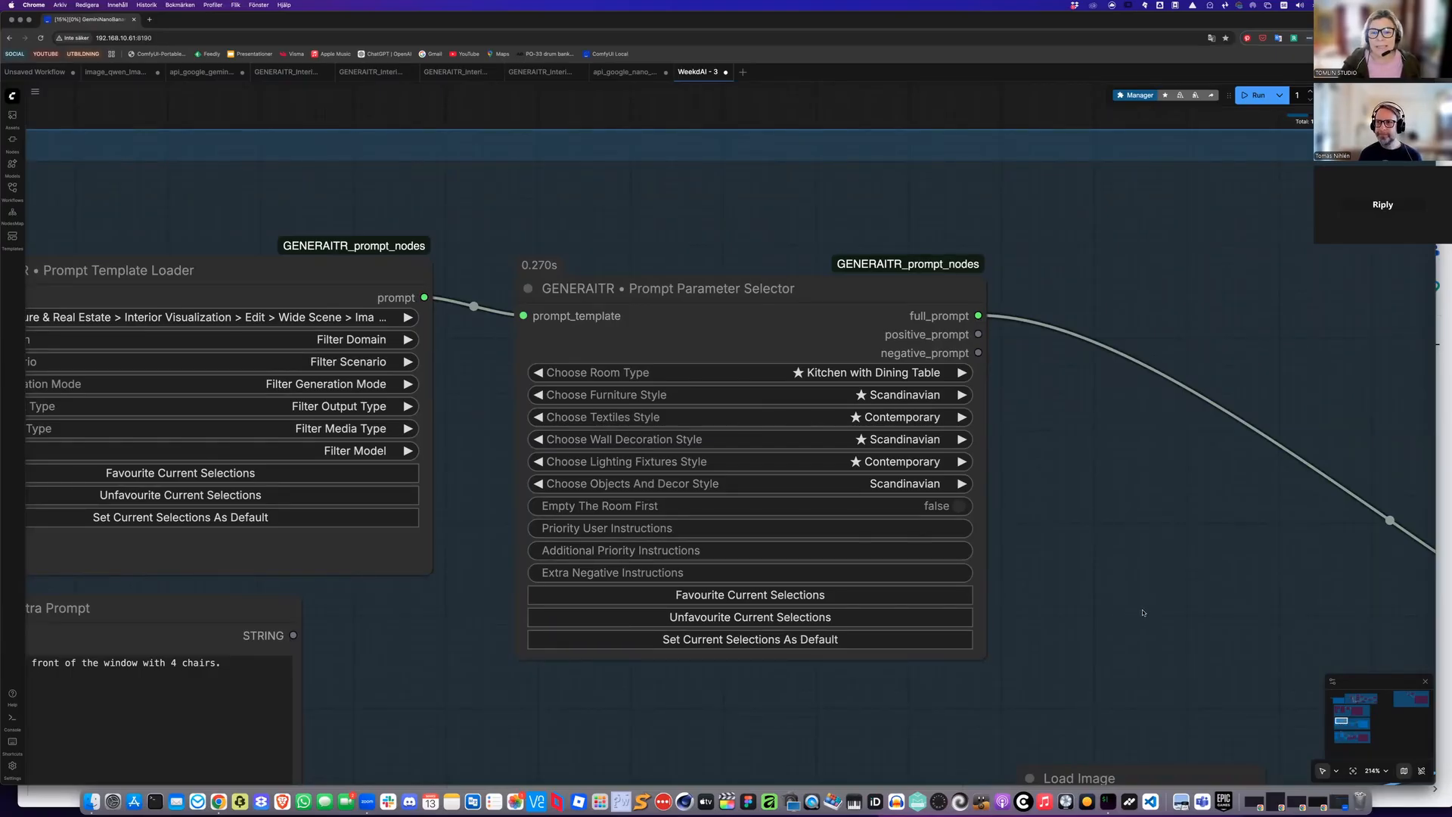
Inspect the newly generated kitchen image in the Save Image node
{"action": "scroll", "coordinate": [895, 387], "scroll_direction": "down", "scroll_amount": 6}
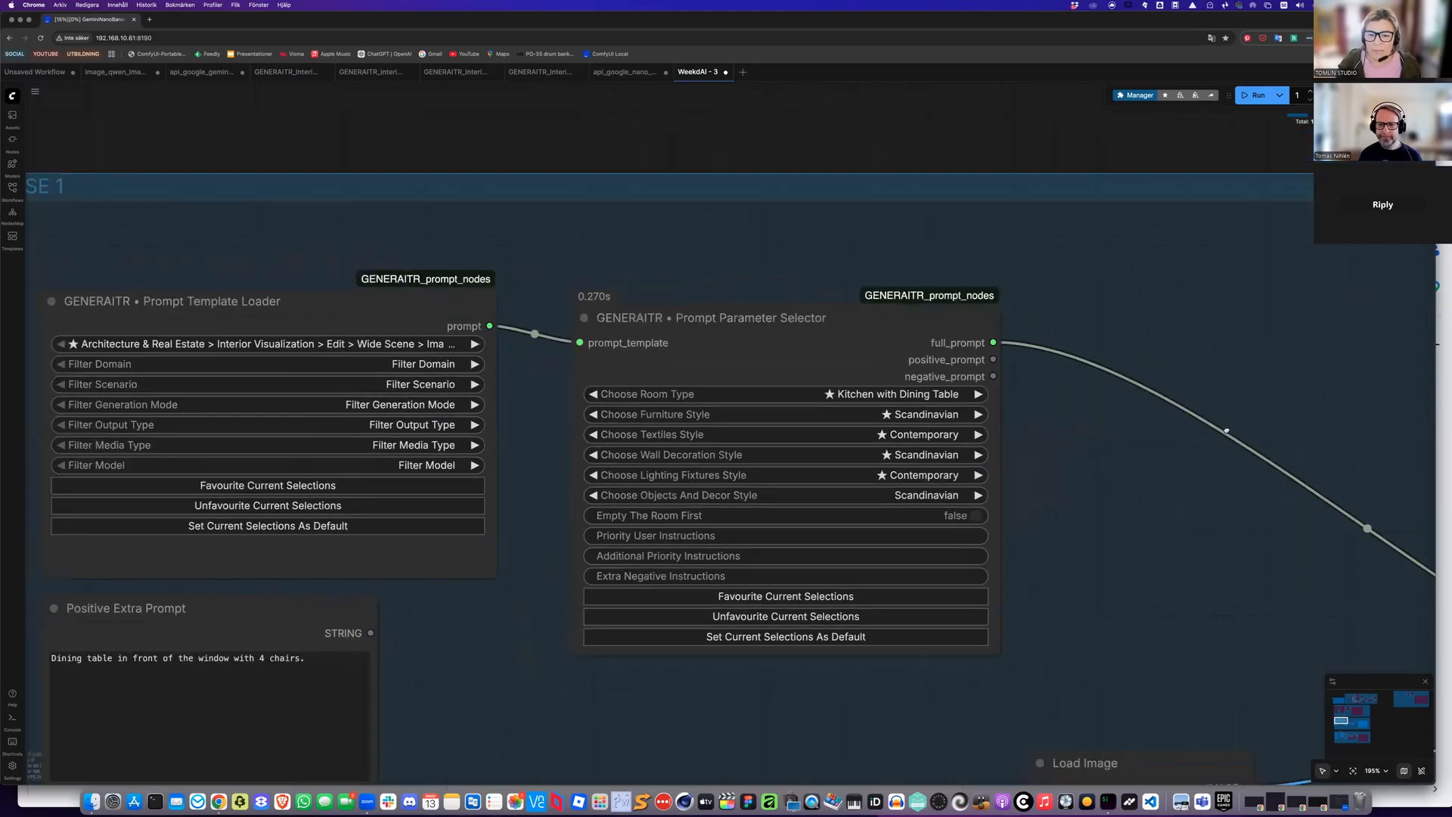
{"action": "scroll", "coordinate": [895, 386], "scroll_direction": "right", "scroll_amount": 10}
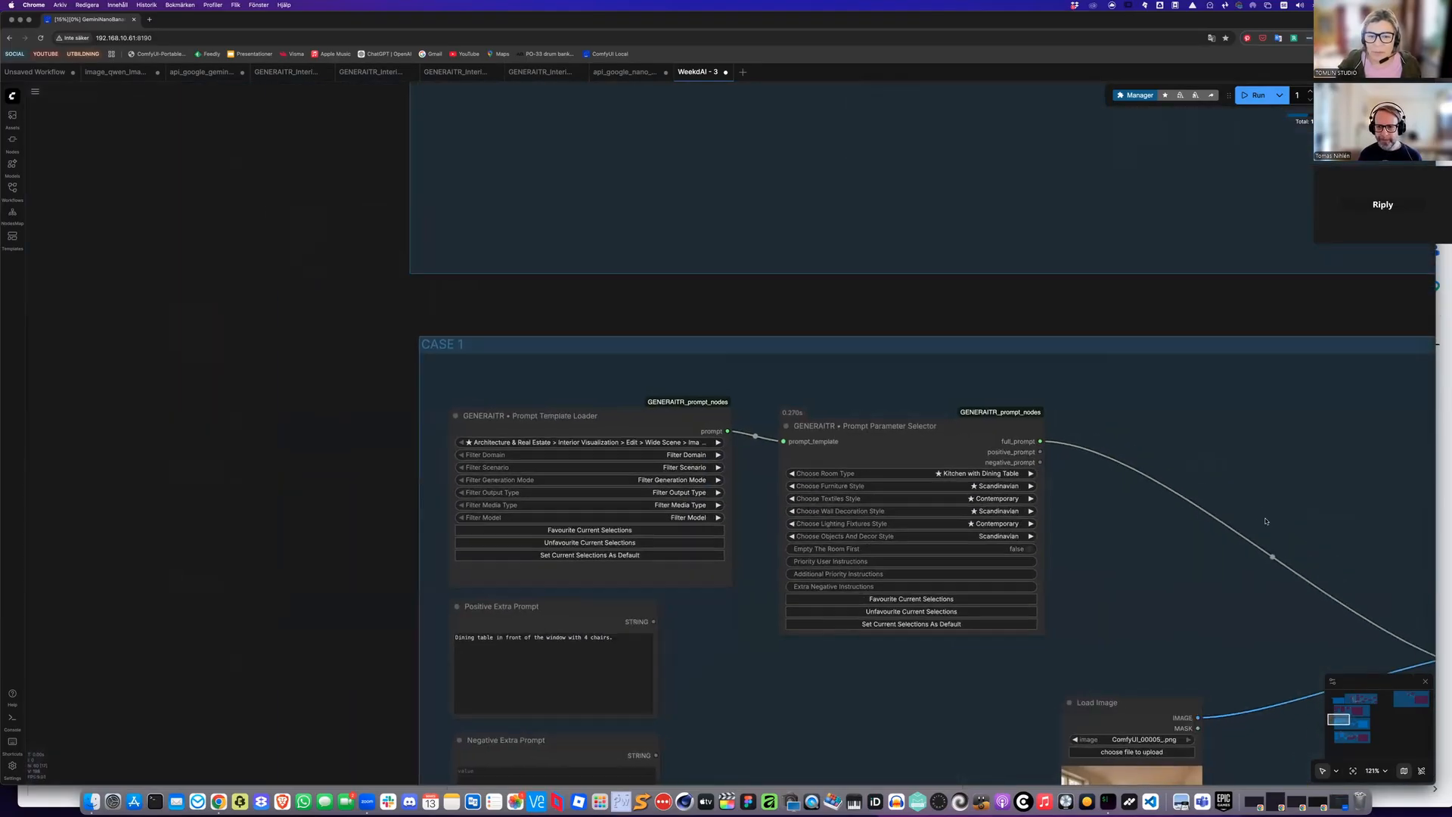
{"action": "left_click_drag", "start_coordinate": [598, 412], "coordinate": [594, 410]}
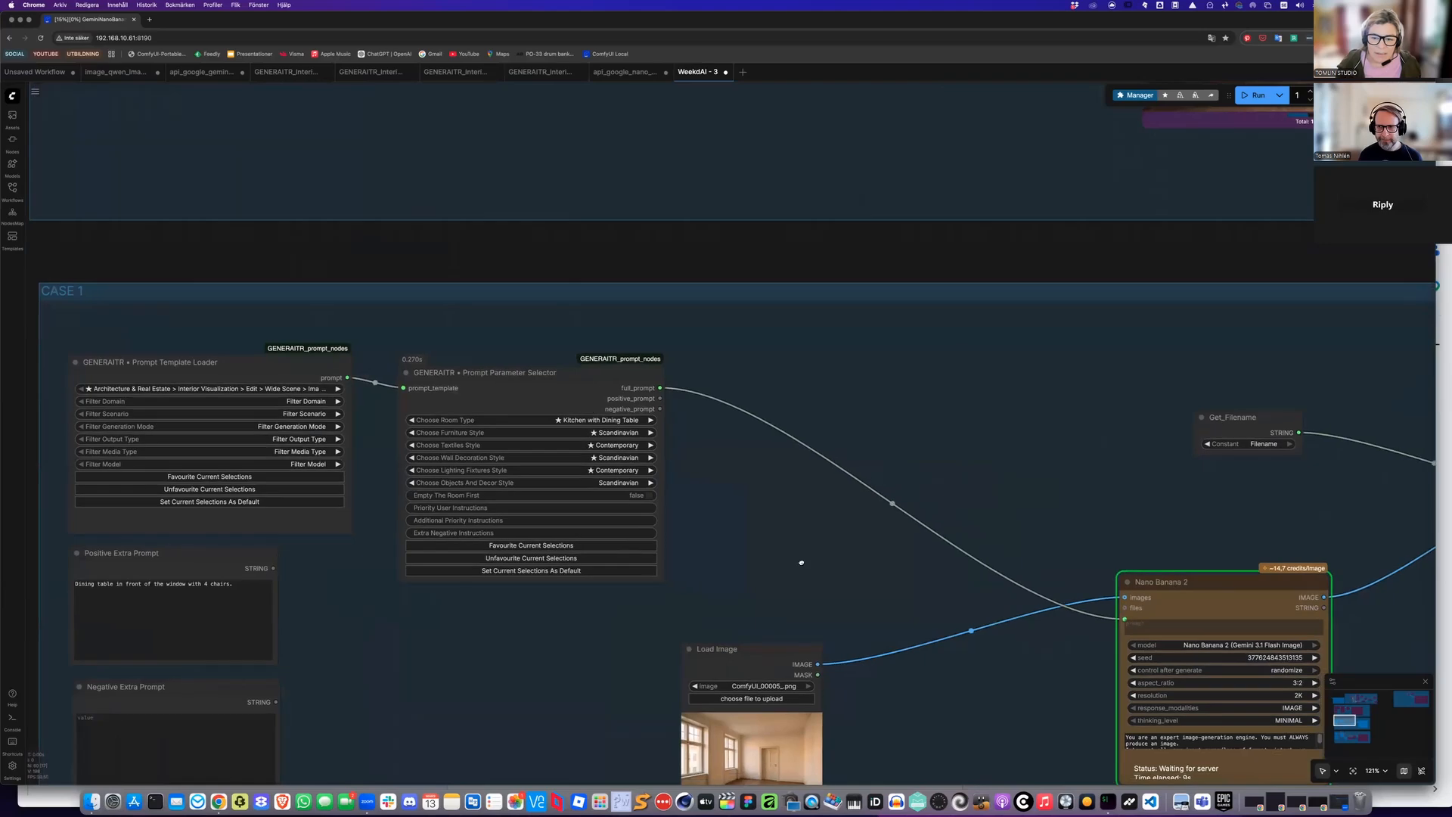
{"action": "scroll", "coordinate": [800, 630], "scroll_direction": "right", "scroll_amount": 15}
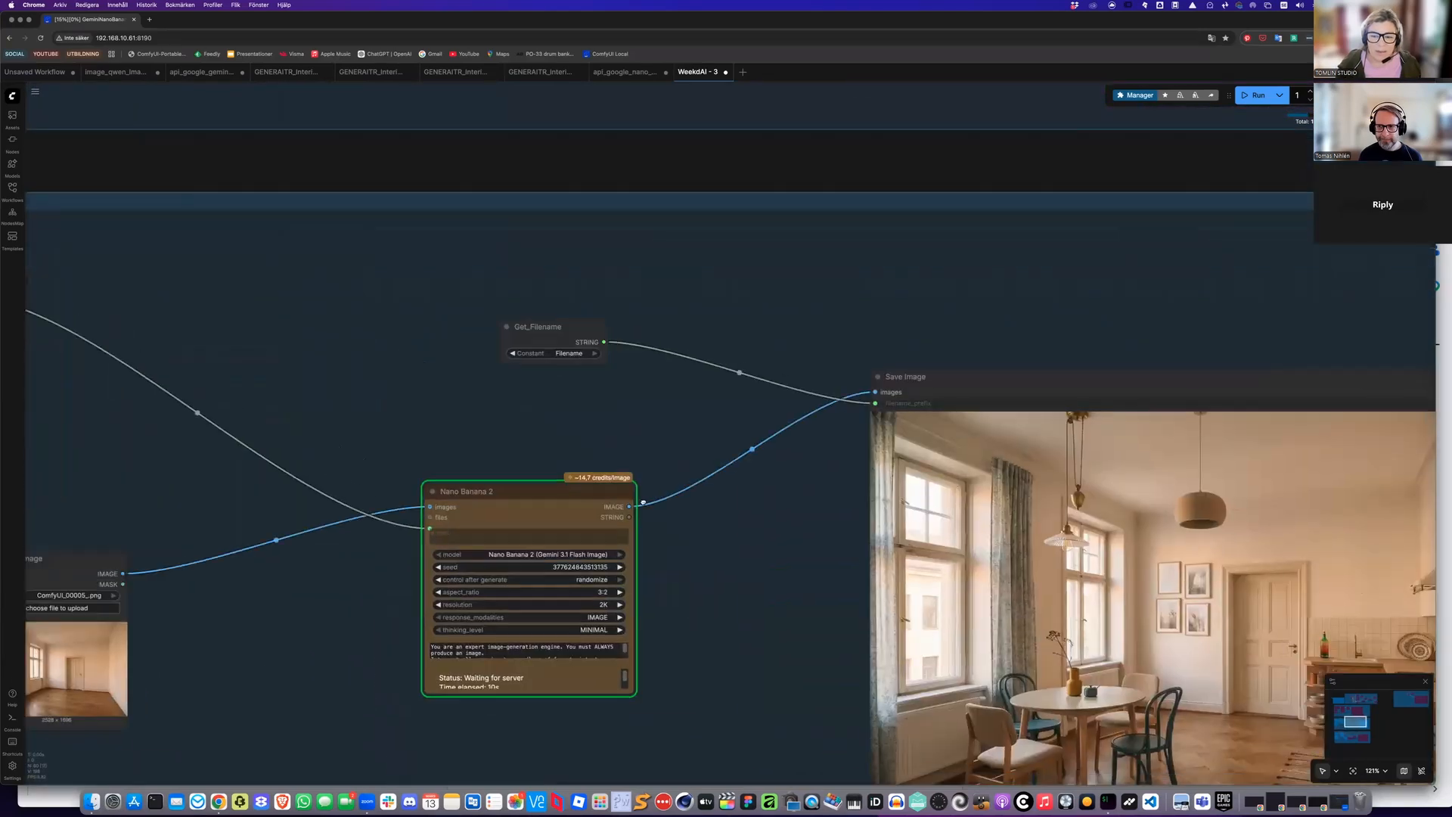
{"action": "scroll", "coordinate": [549, 480], "scroll_direction": "right", "scroll_amount": 10}
{"action": "scroll", "coordinate": [550, 480], "scroll_direction": "down", "scroll_amount": 5}
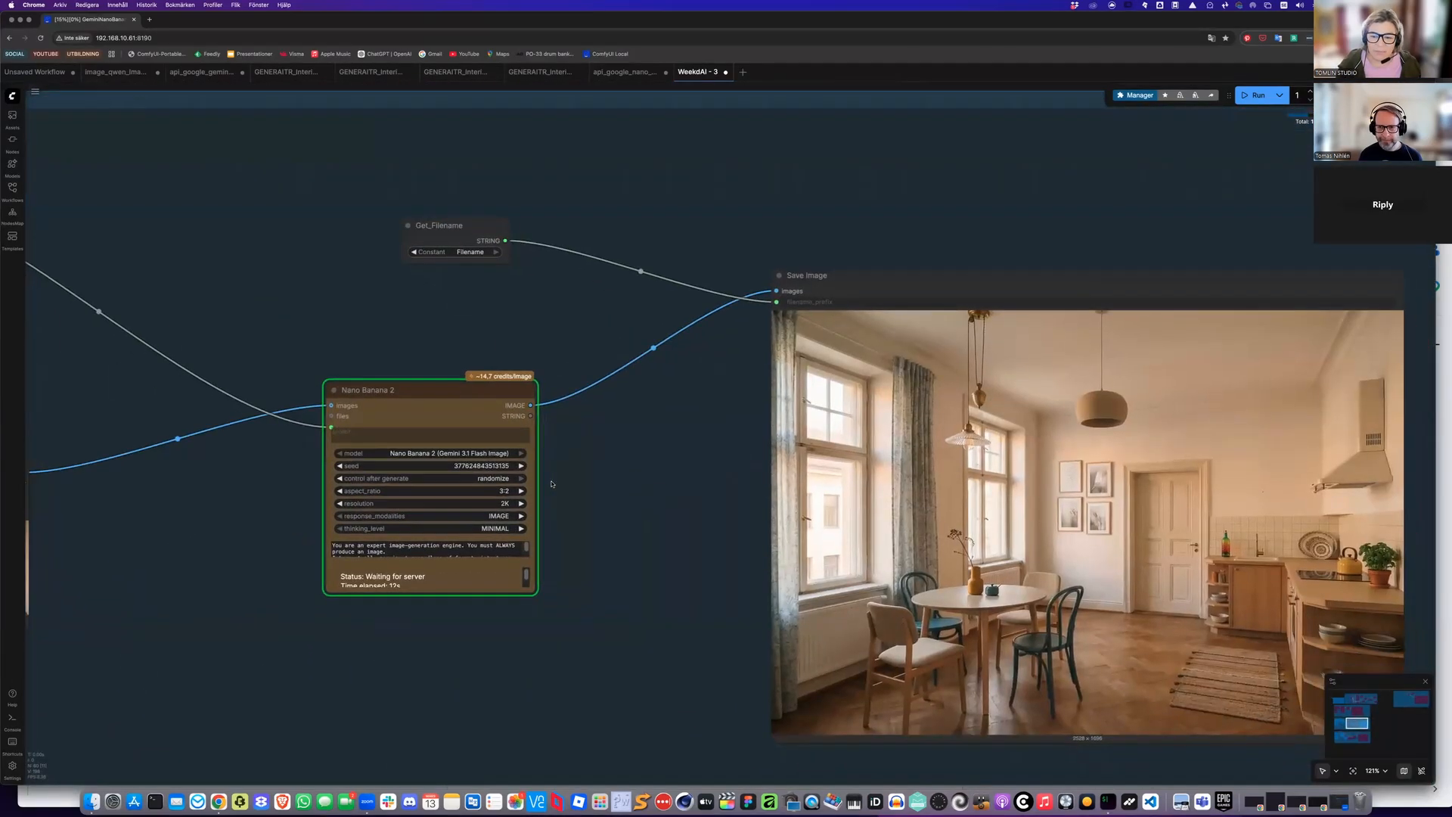
{"action": "scroll", "coordinate": [552, 485], "scroll_direction": "right", "scroll_amount": 2}
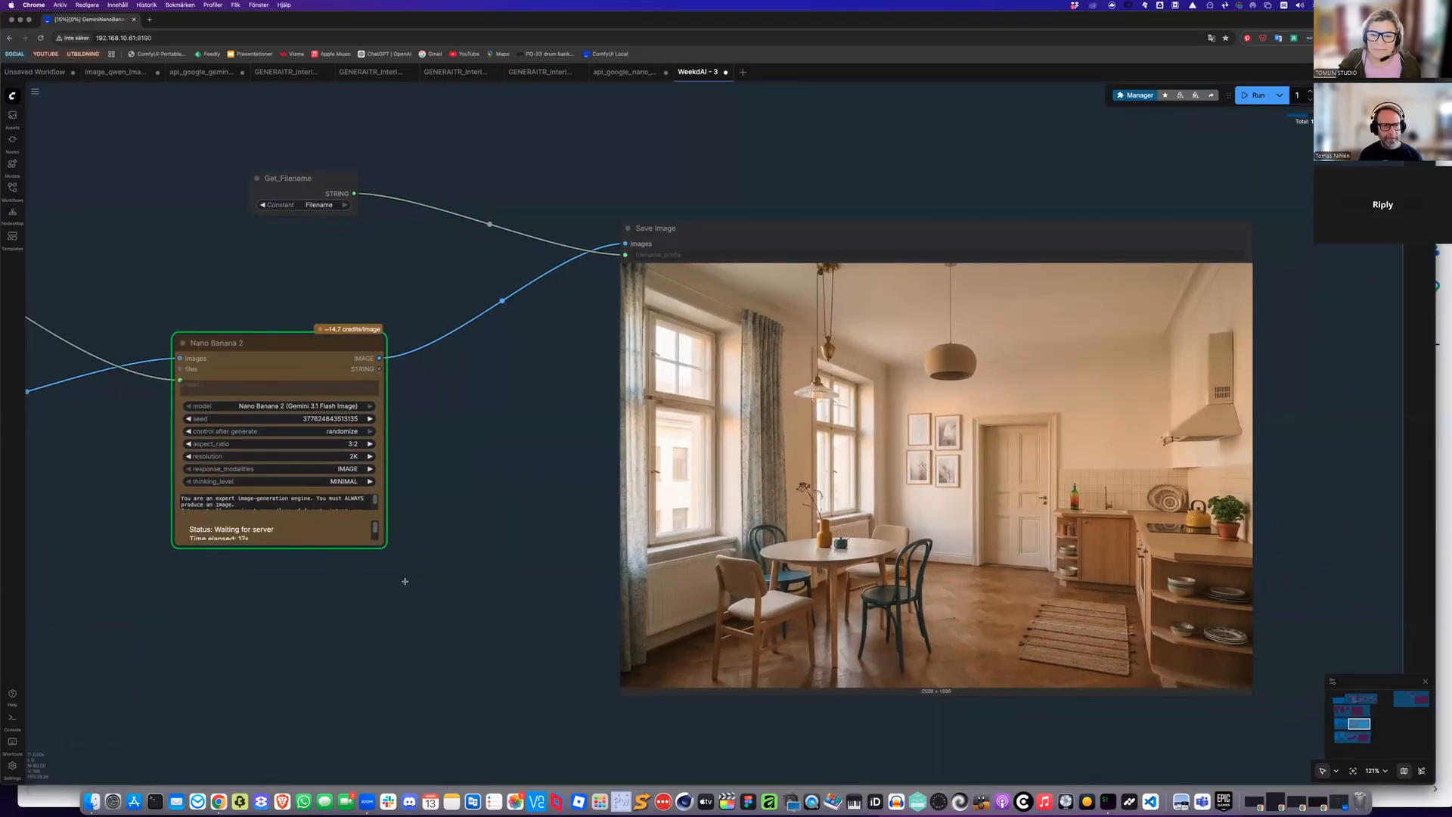
{"action": "left_click_drag", "start_coordinate": [406, 580], "coordinate": [404, 581]}
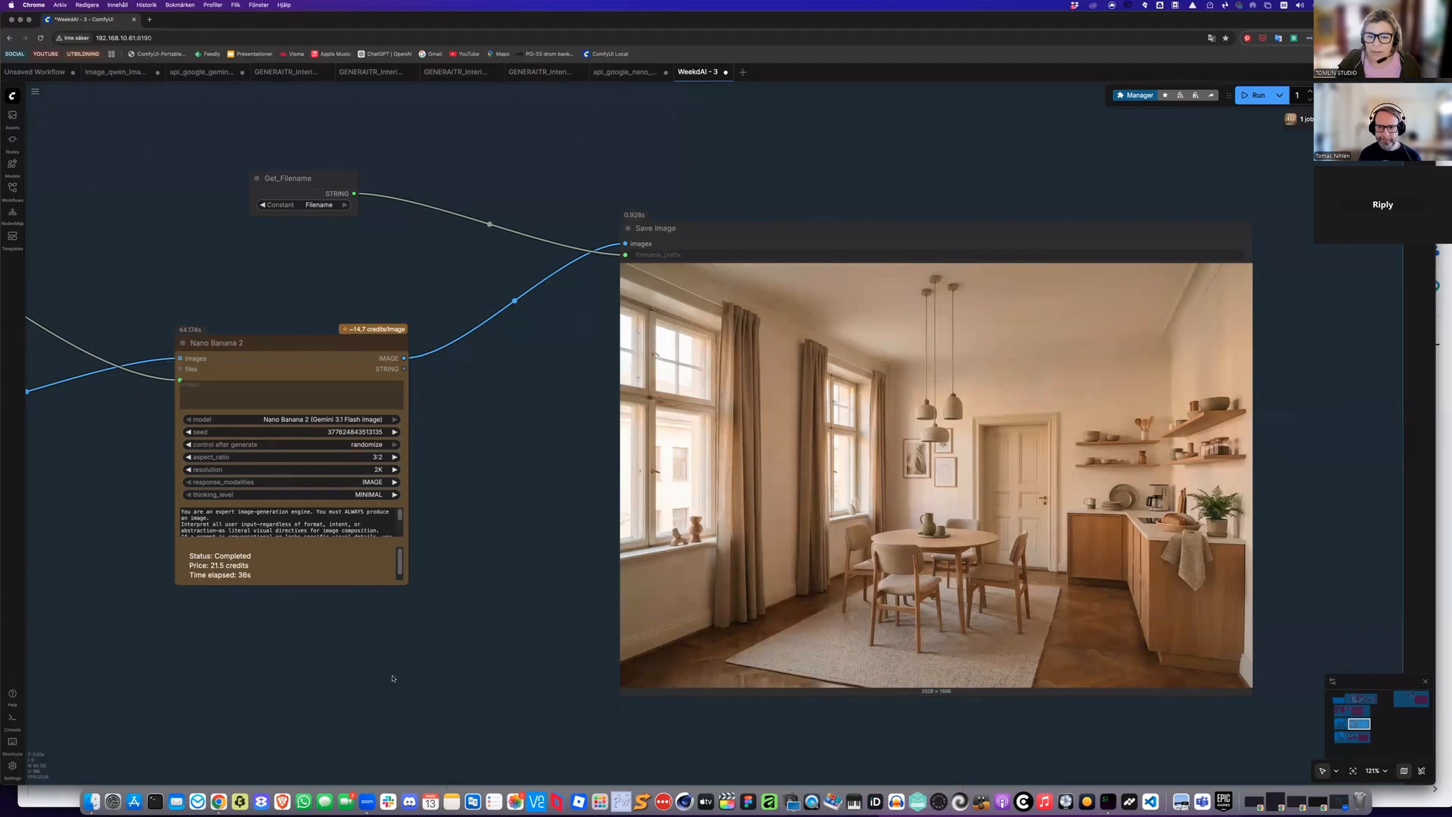
{"action": "scroll", "coordinate": [393, 678], "scroll_direction": "down", "scroll_amount": 1}
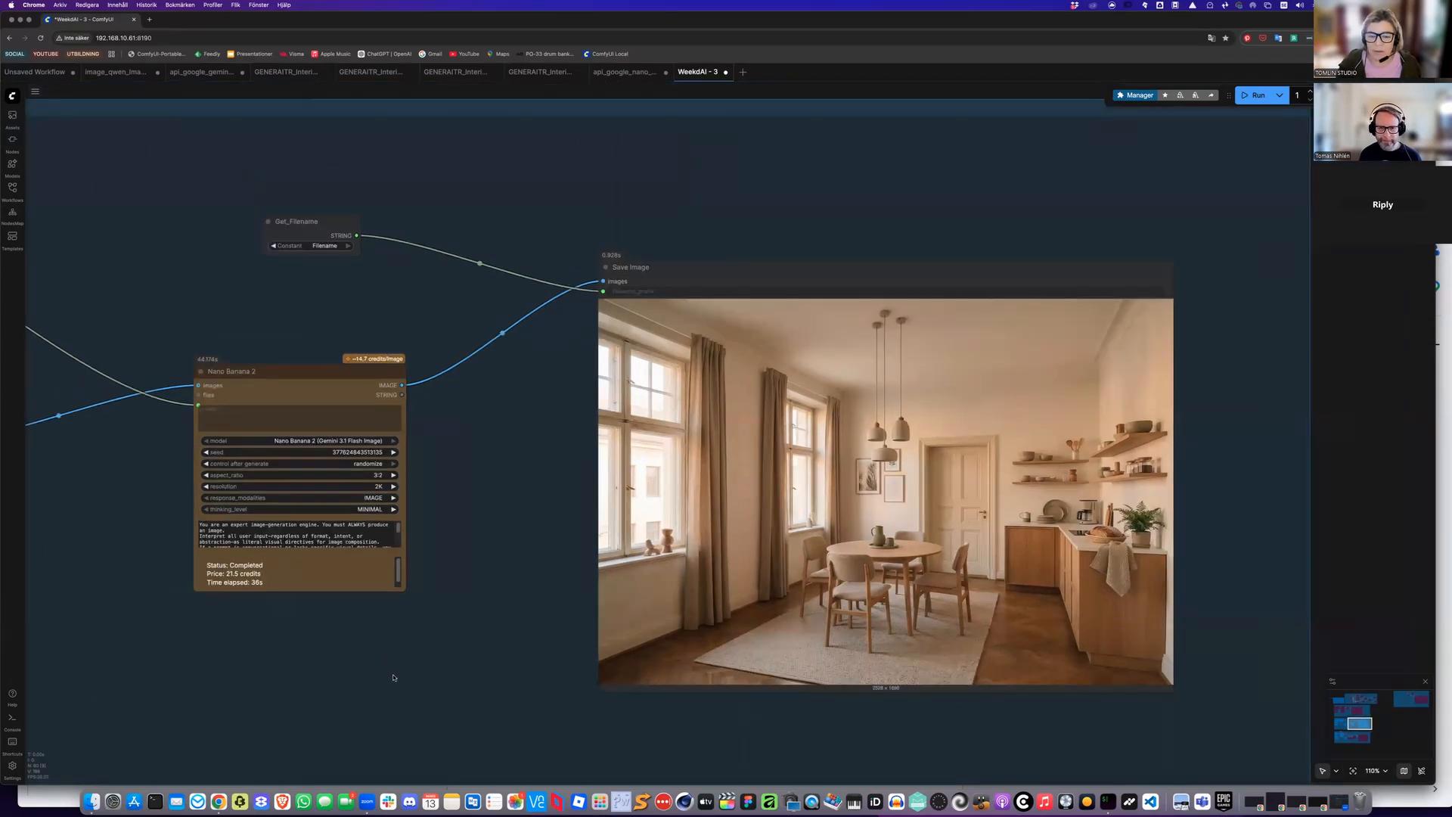
{"action": "scroll", "coordinate": [393, 678], "scroll_direction": "up", "scroll_amount": 2}
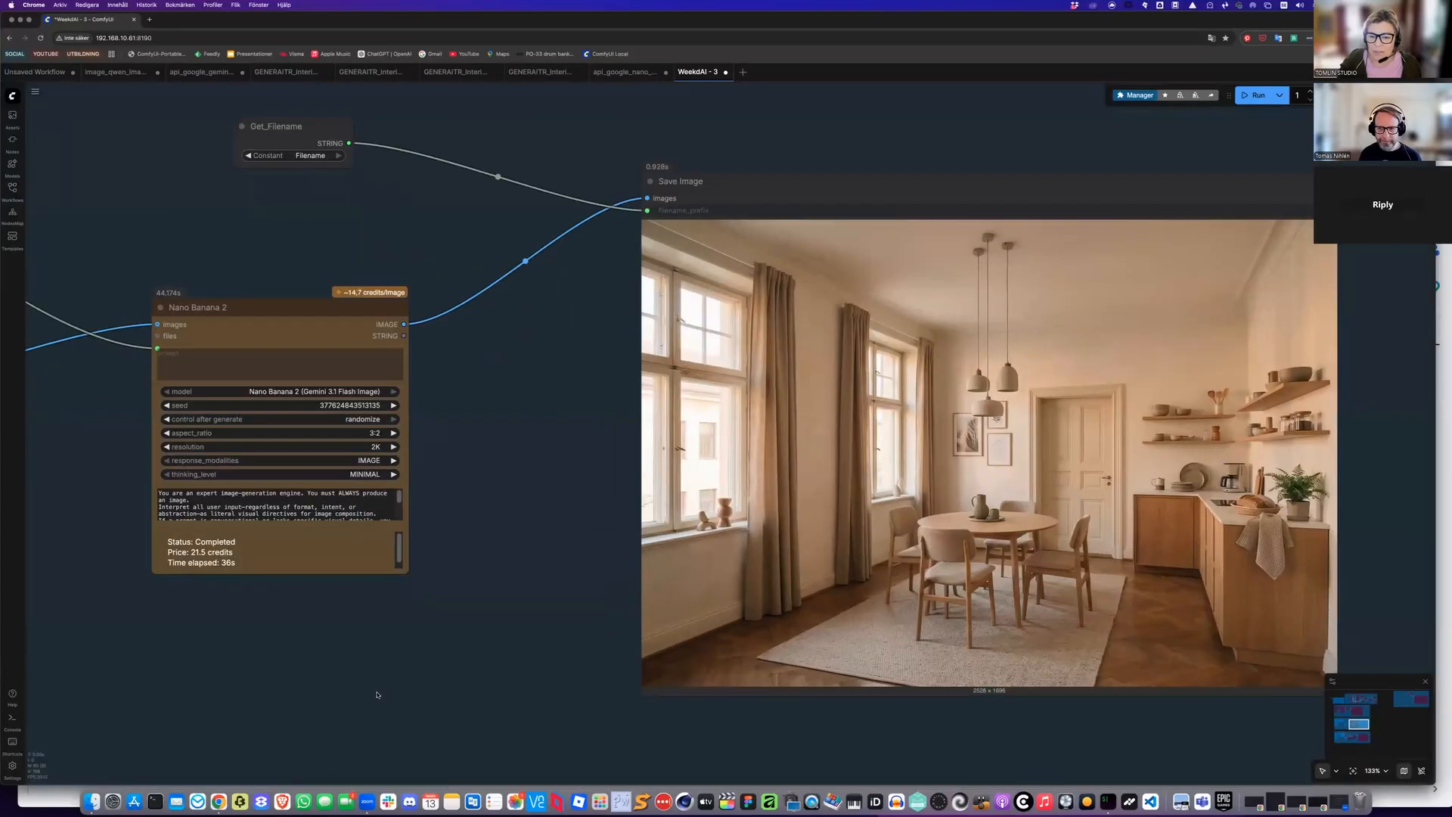
{"action": "scroll", "coordinate": [503, 633], "scroll_direction": "down", "scroll_amount": 8}
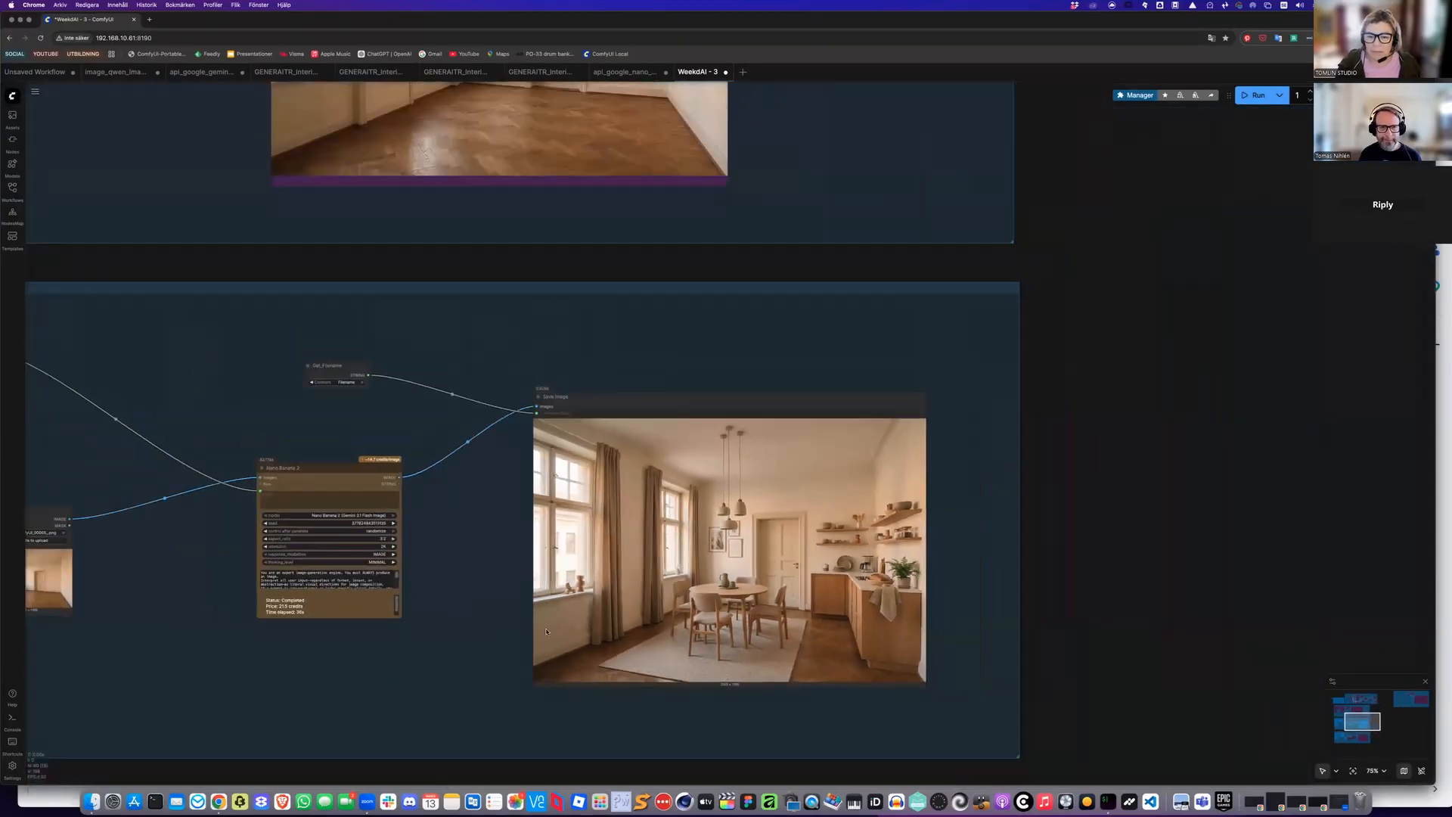
Select the furnished-kitchen Case 1 group and bypass its nodes
{"action": "left_click_drag", "start_coordinate": [107, 474], "coordinate": [238, 423]}
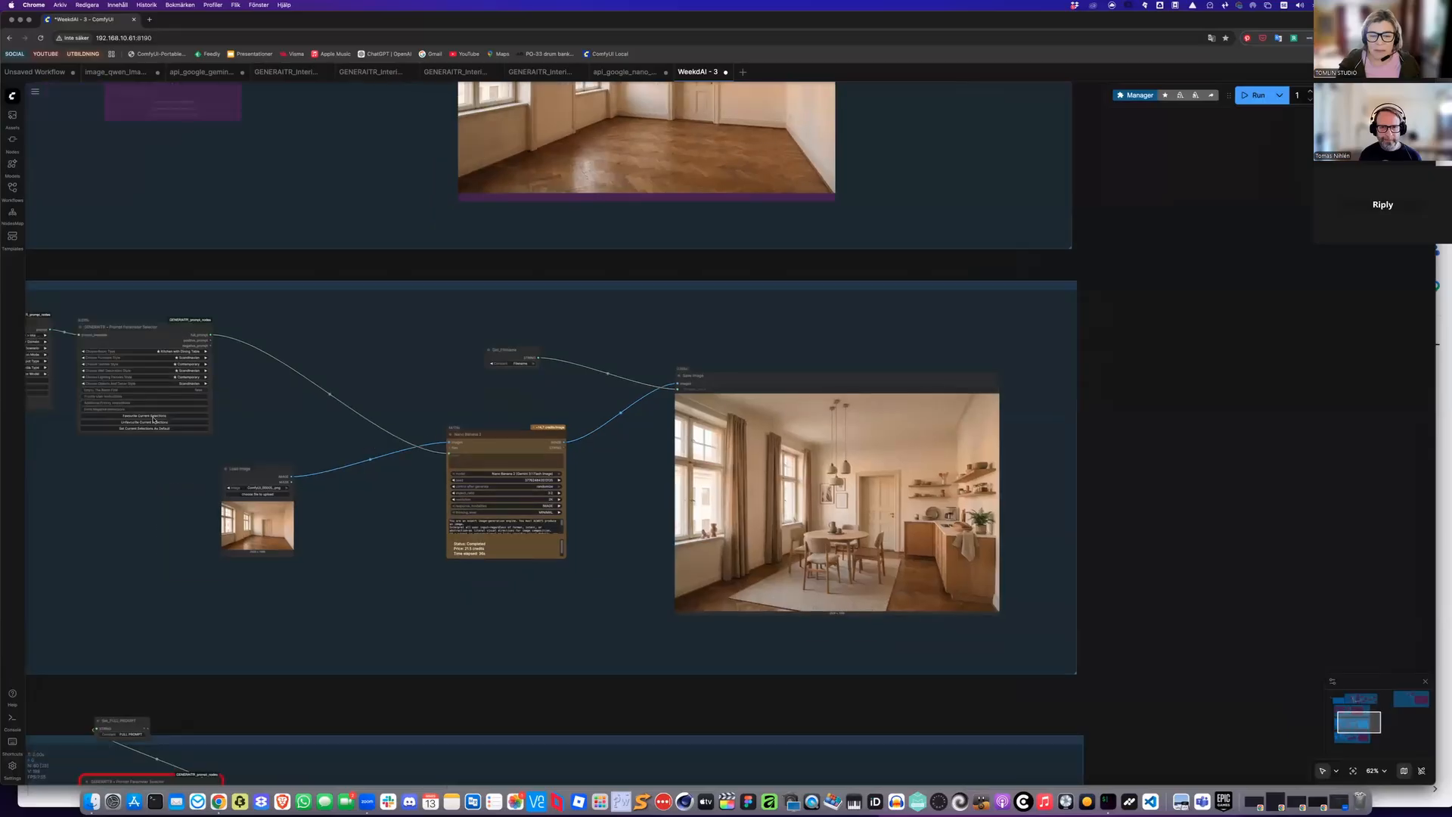
{"action": "scroll", "coordinate": [529, 589], "scroll_direction": "down", "scroll_amount": 4}
{"action": "scroll", "coordinate": [542, 626], "scroll_direction": "down", "scroll_amount": 1}
{"action": "left_click_drag", "start_coordinate": [123, 402], "coordinate": [505, 576]}
{"action": "mouse_move", "coordinate": [894, 669]}
{"action": "left_mouse_down"}
{"action": "mouse_move", "coordinate": [936, 681]}
{"action": "mouse_move", "coordinate": [905, 694]}
{"action": "left_mouse_up"}
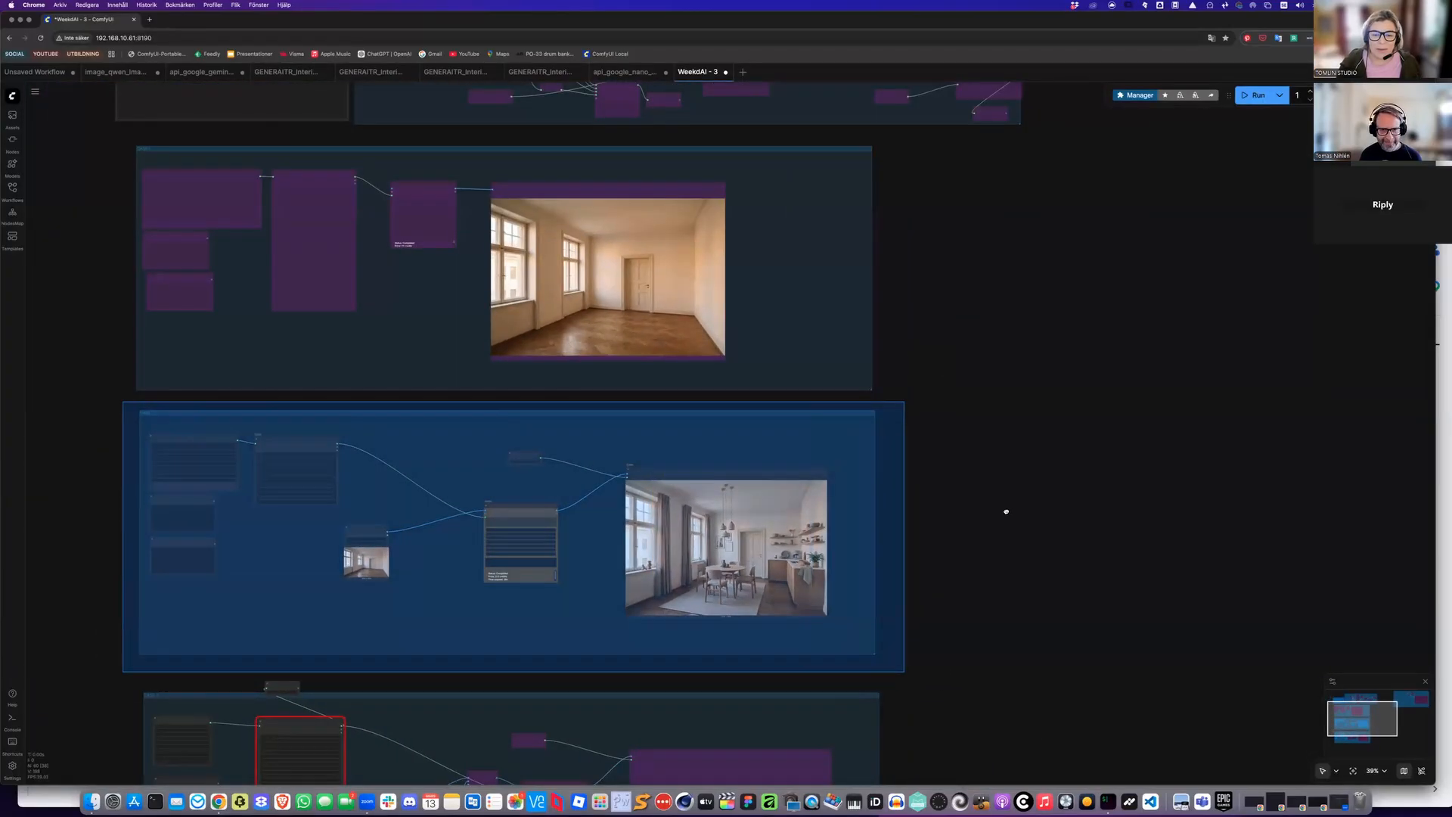
{"action": "scroll", "coordinate": [241, 391], "scroll_direction": "down", "scroll_amount": 5}
{"action": "scroll", "coordinate": [241, 390], "scroll_direction": "left", "scroll_amount": 2}
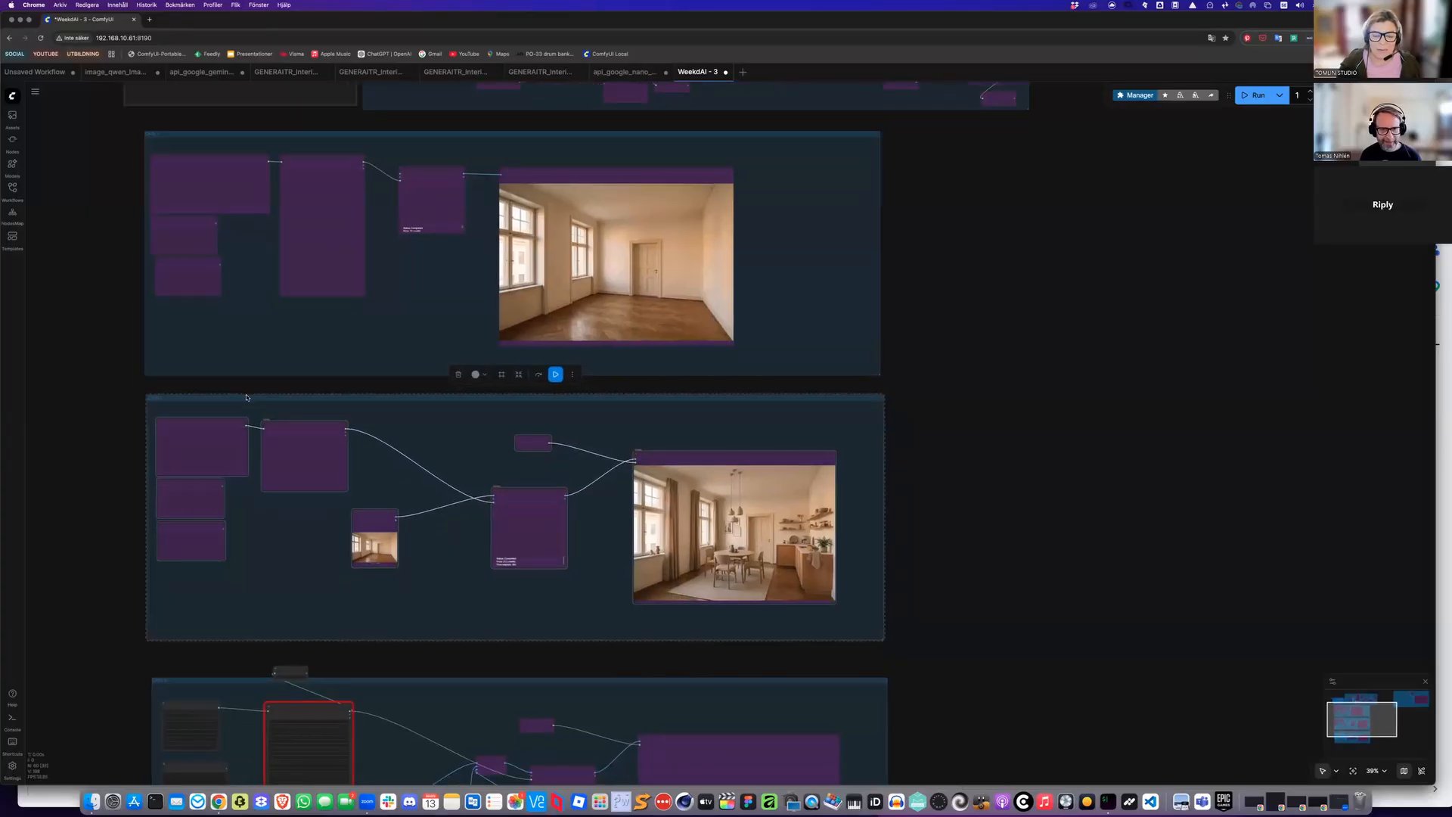
{"action": "scroll", "coordinate": [242, 390], "scroll_direction": "down", "scroll_amount": 1}
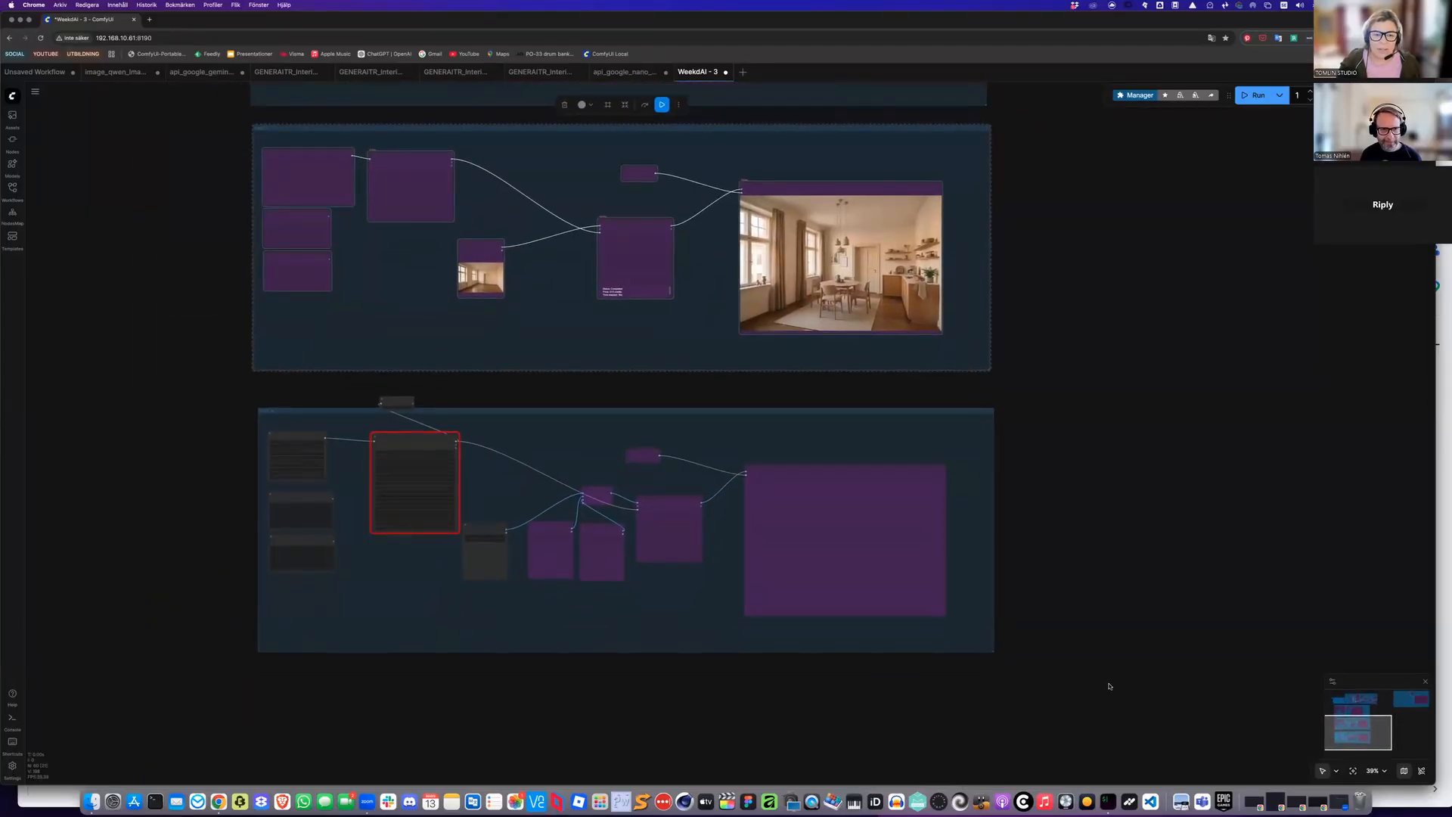
Select the Case 3 group and re-enable its bypassed nodes
{"action": "mouse_move", "coordinate": [243, 389]}
{"action": "left_mouse_down"}
{"action": "mouse_move", "coordinate": [465, 506]}
{"action": "mouse_move", "coordinate": [1096, 686]}
{"action": "left_mouse_up"}
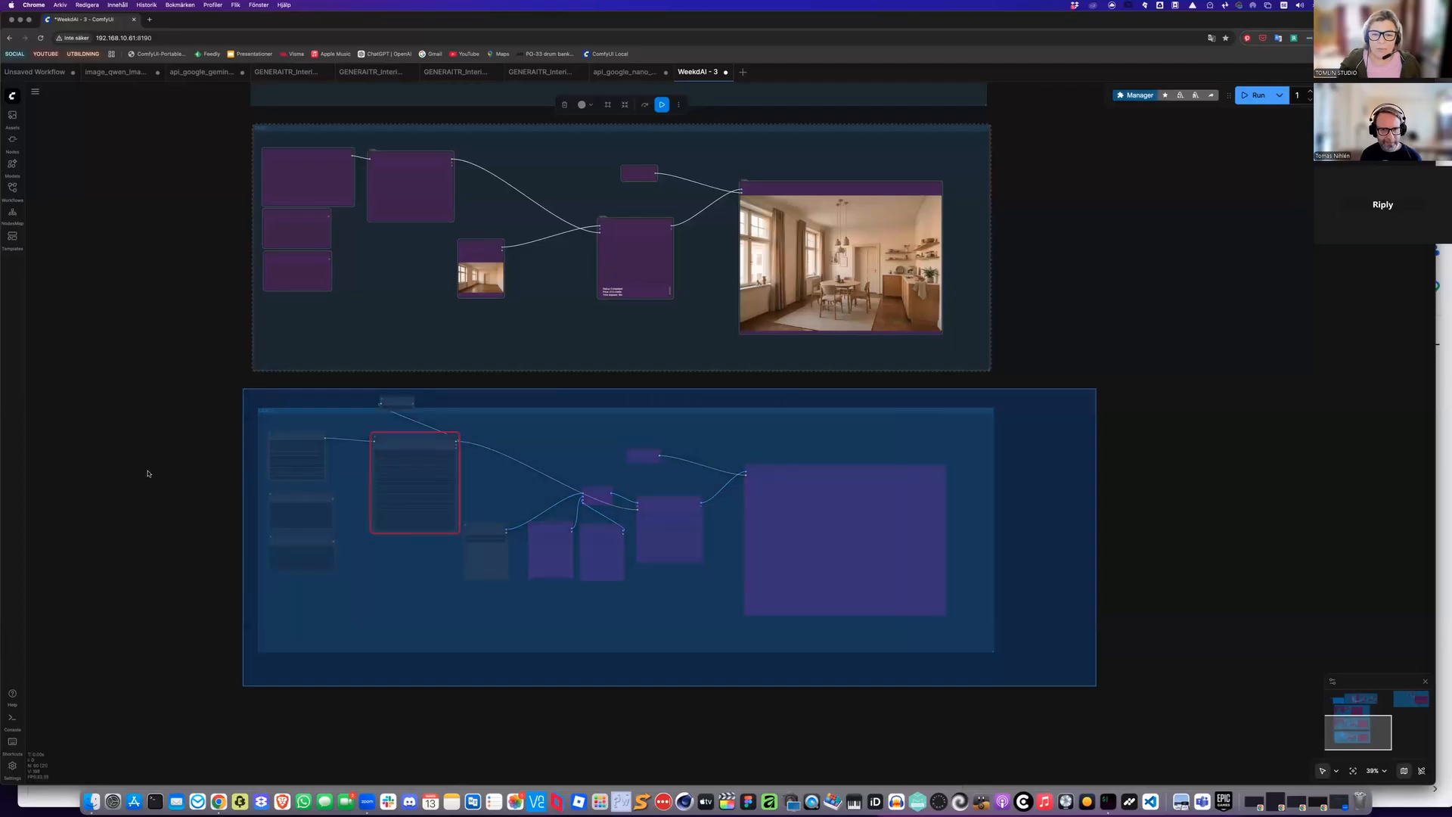
{"action": "left_click_drag", "start_coordinate": [148, 474], "coordinate": [162, 473]}
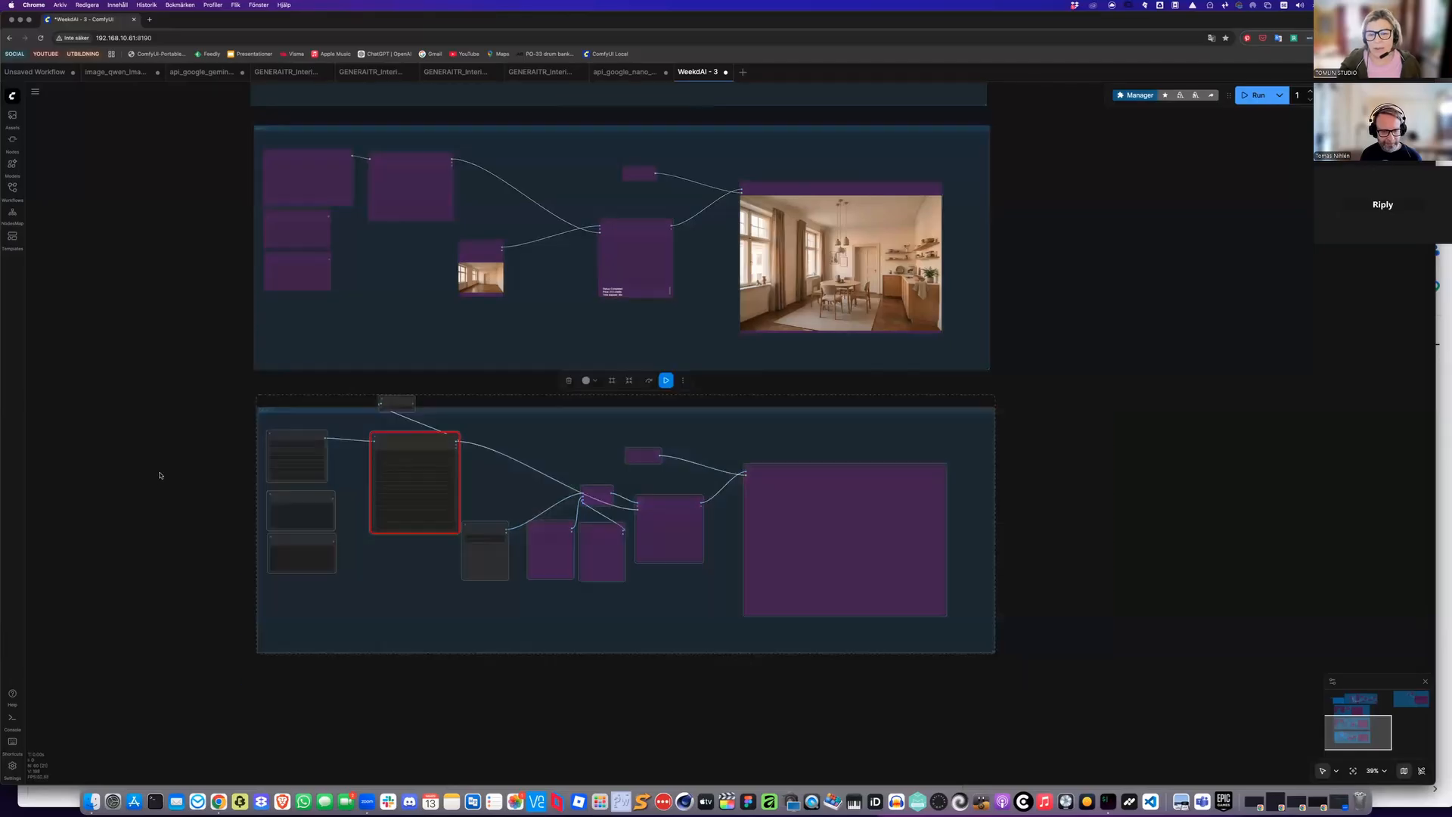
{"action": "key", "text": "ctrl+b"}
{"action": "left_click", "coordinate": [264, 448]}
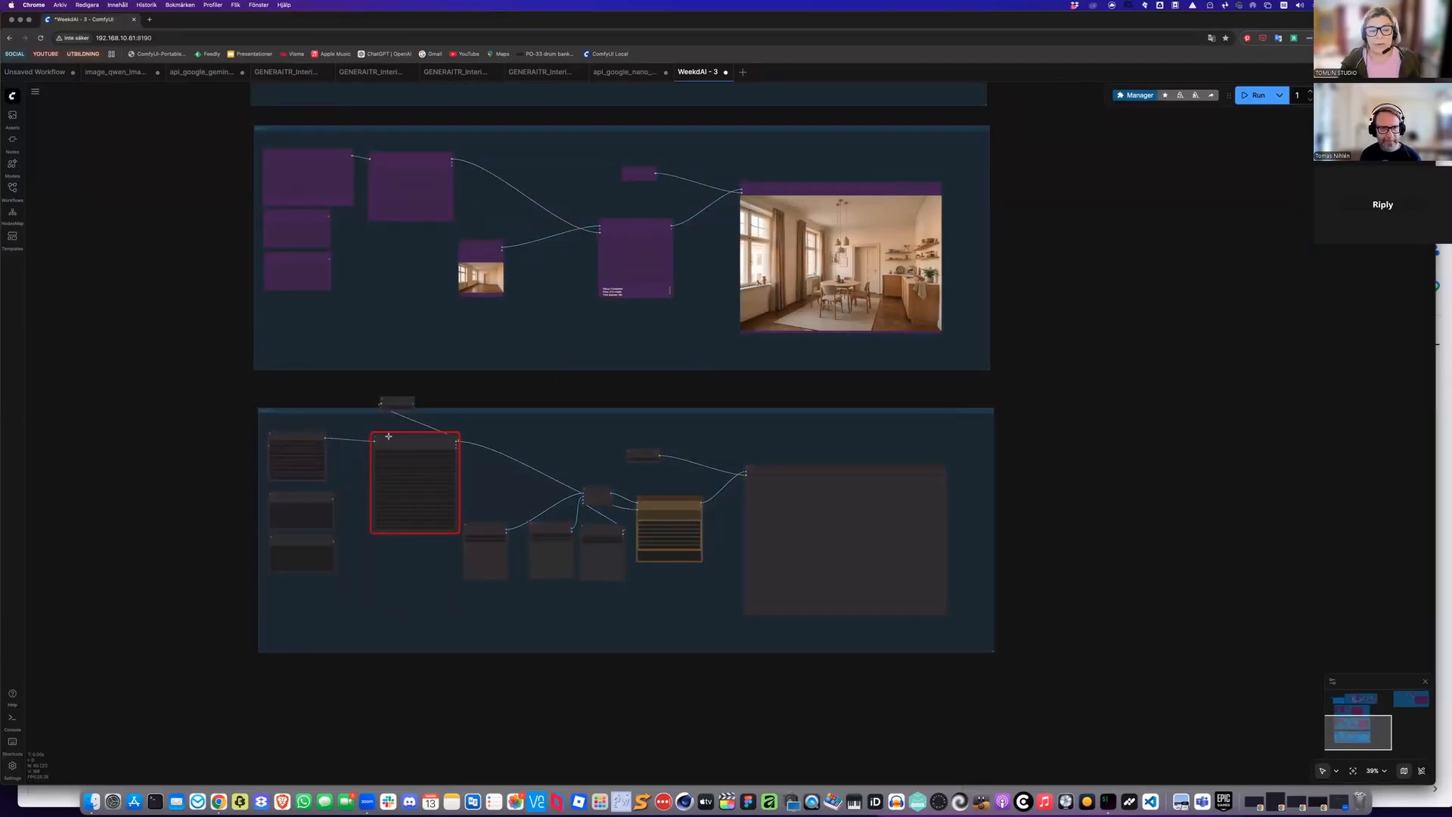
Reload the ComfyUI page in the browser
{"action": "scroll", "coordinate": [389, 436], "scroll_direction": "up", "scroll_amount": 8}
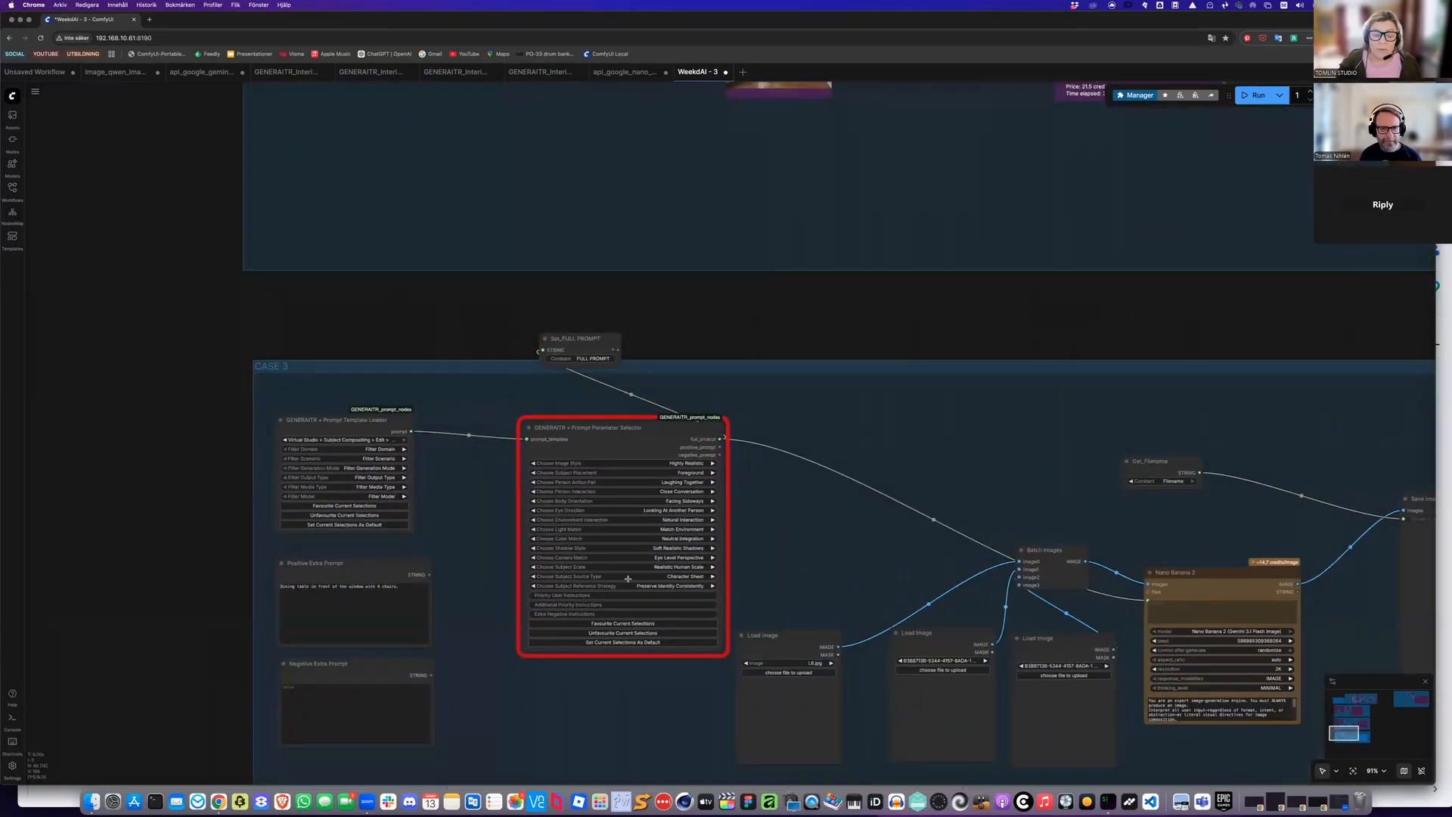
{"action": "scroll", "coordinate": [731, 391], "scroll_direction": "down", "scroll_amount": 2}
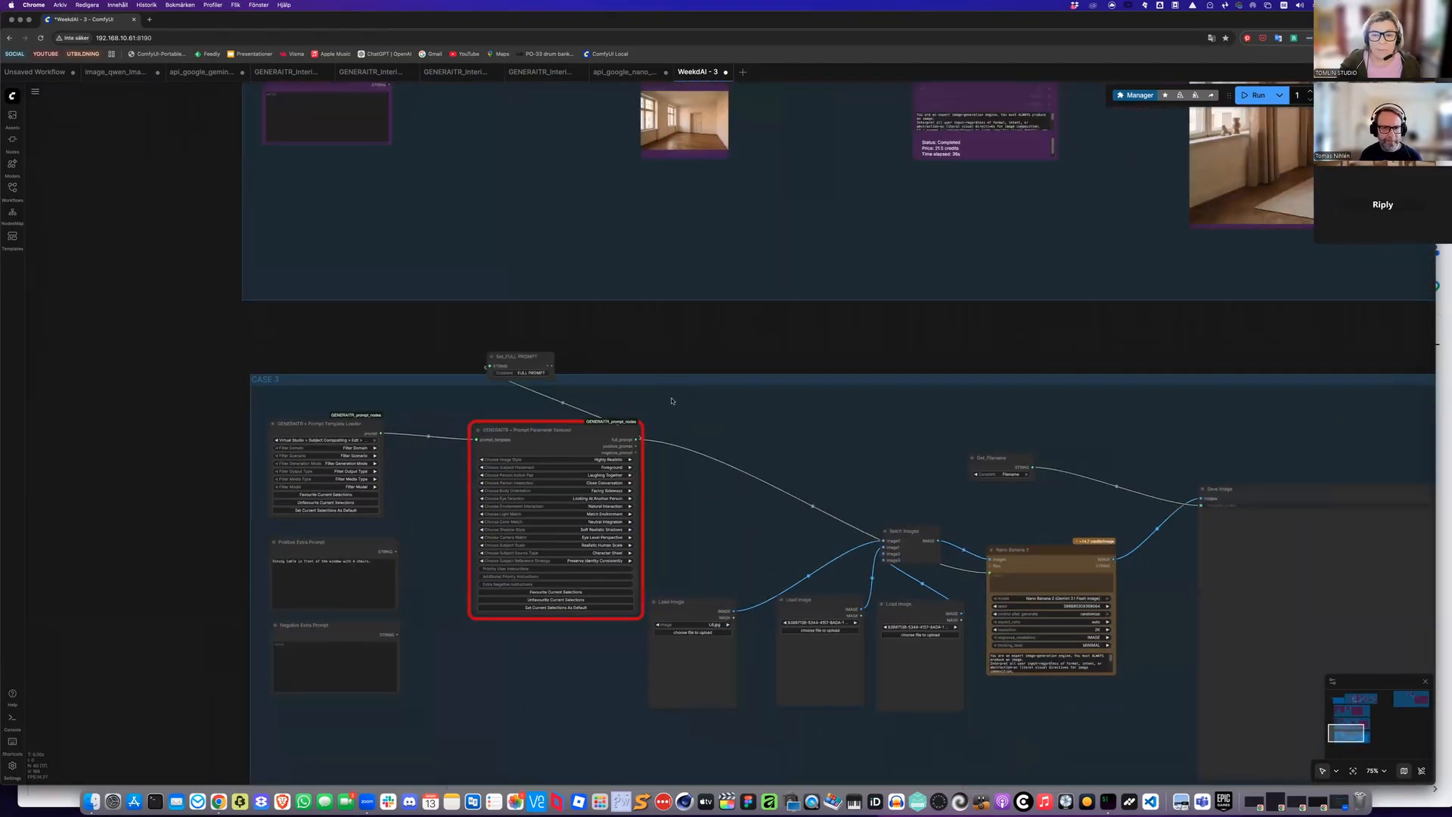
{"action": "scroll", "coordinate": [619, 588], "scroll_direction": "down", "scroll_amount": 2}
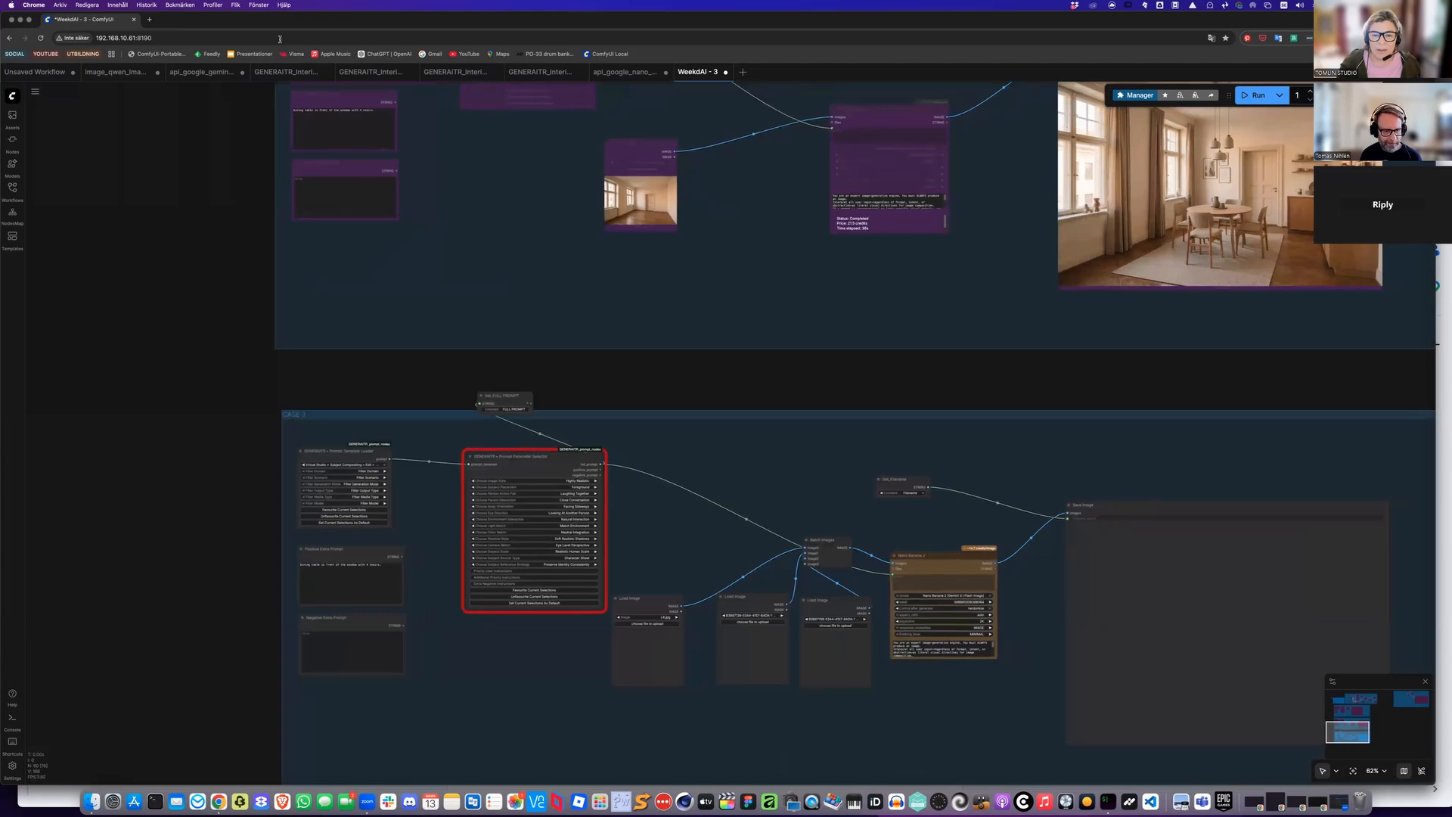
{"action": "left_click", "coordinate": [279, 39]}
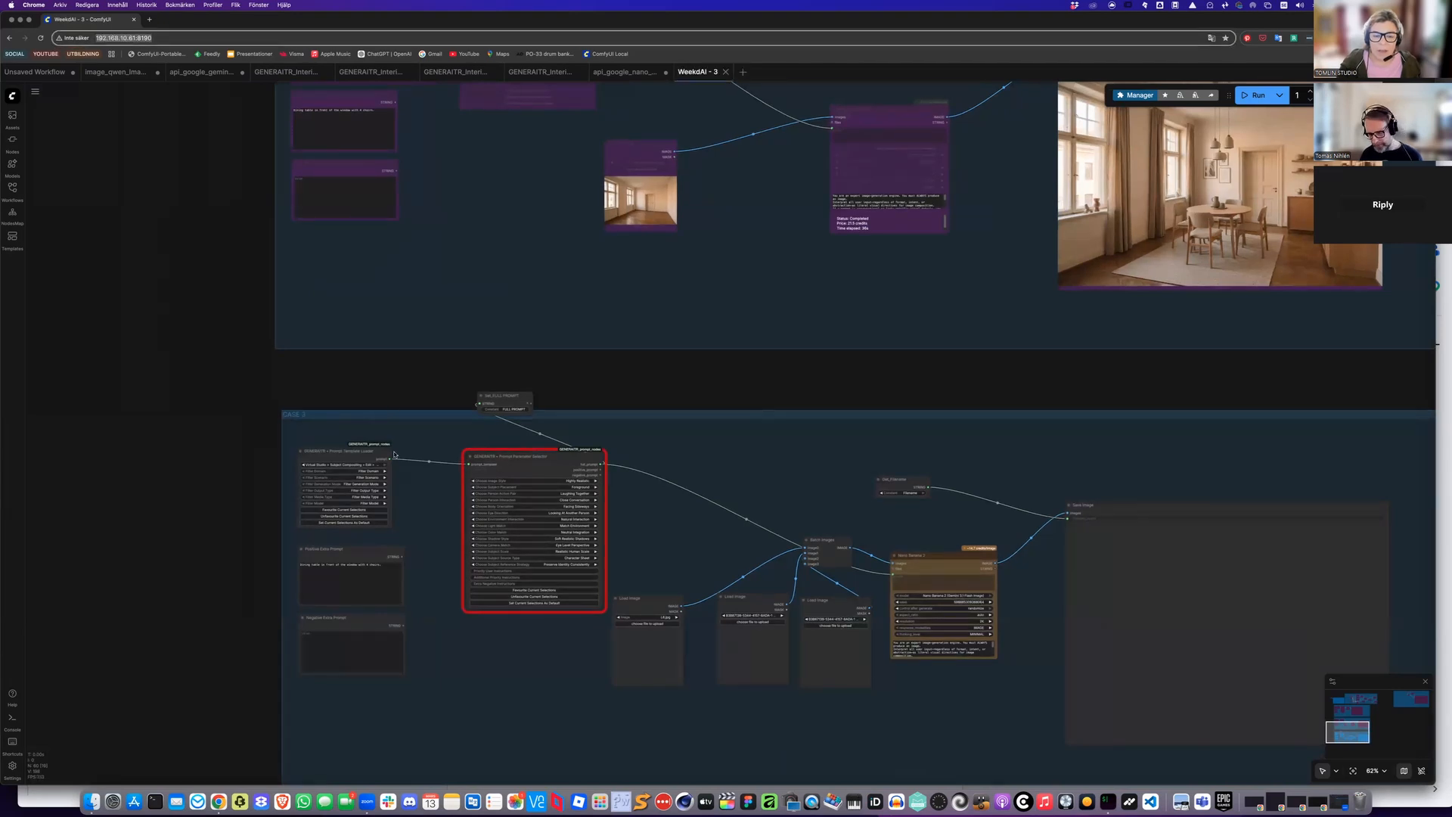
{"action": "key", "text": "Return"}
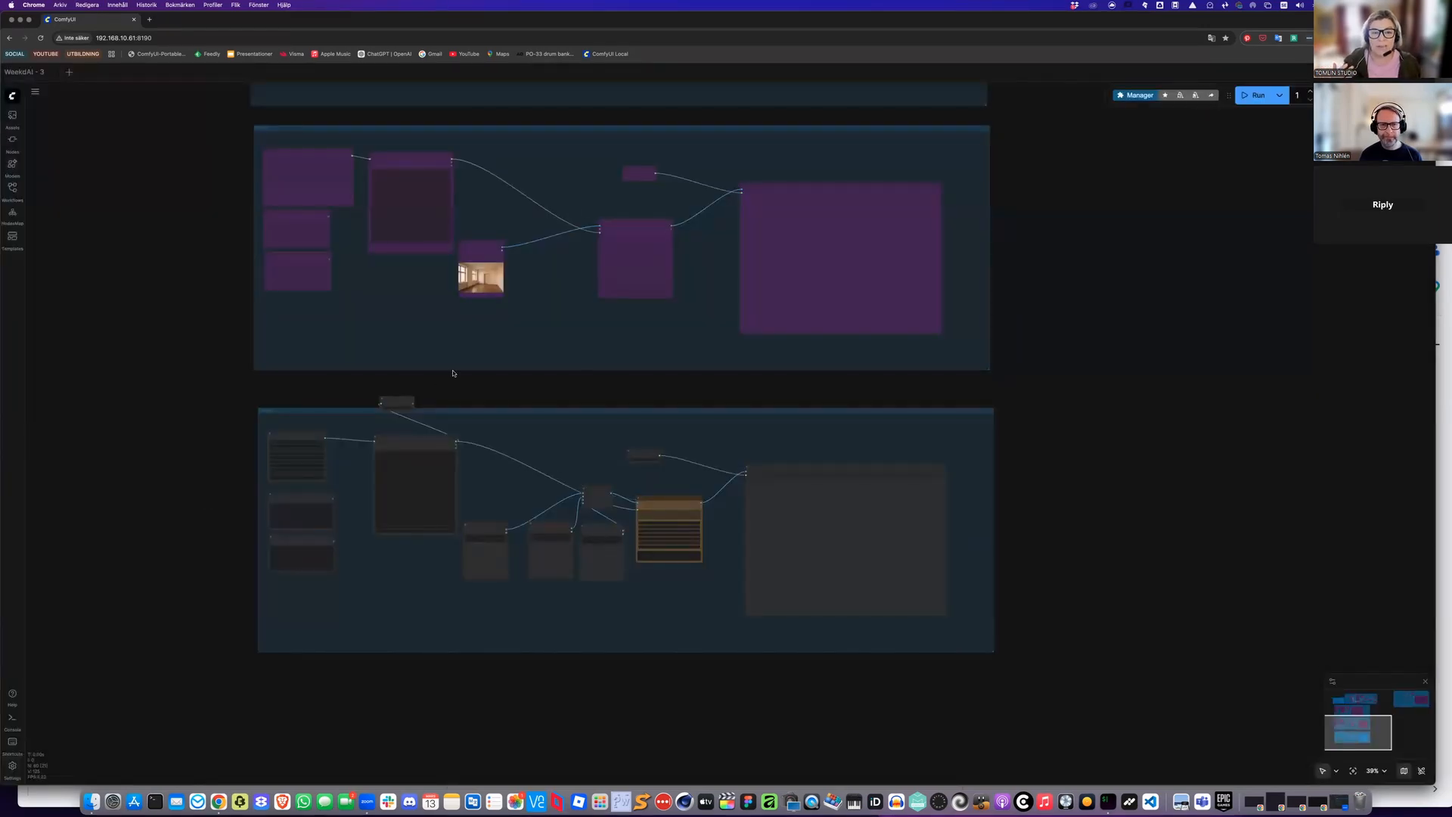
Switch between the open workflow tabs and open the saved workflows list
{"action": "scroll", "coordinate": [561, 325], "scroll_direction": "up", "scroll_amount": 3}
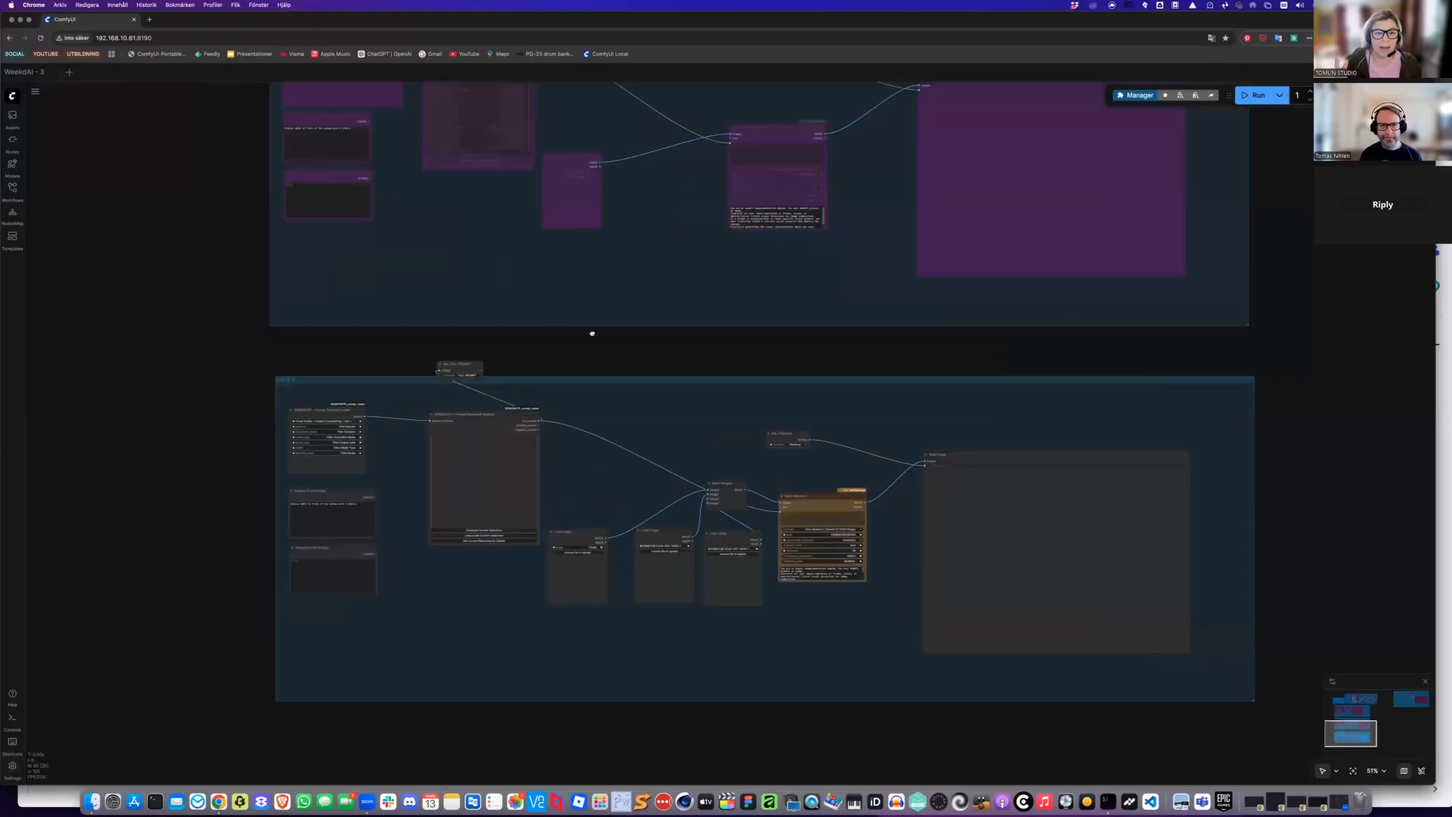
{"action": "scroll", "coordinate": [592, 334], "scroll_direction": "up", "scroll_amount": 3}
{"action": "left_click", "coordinate": [69, 72]}
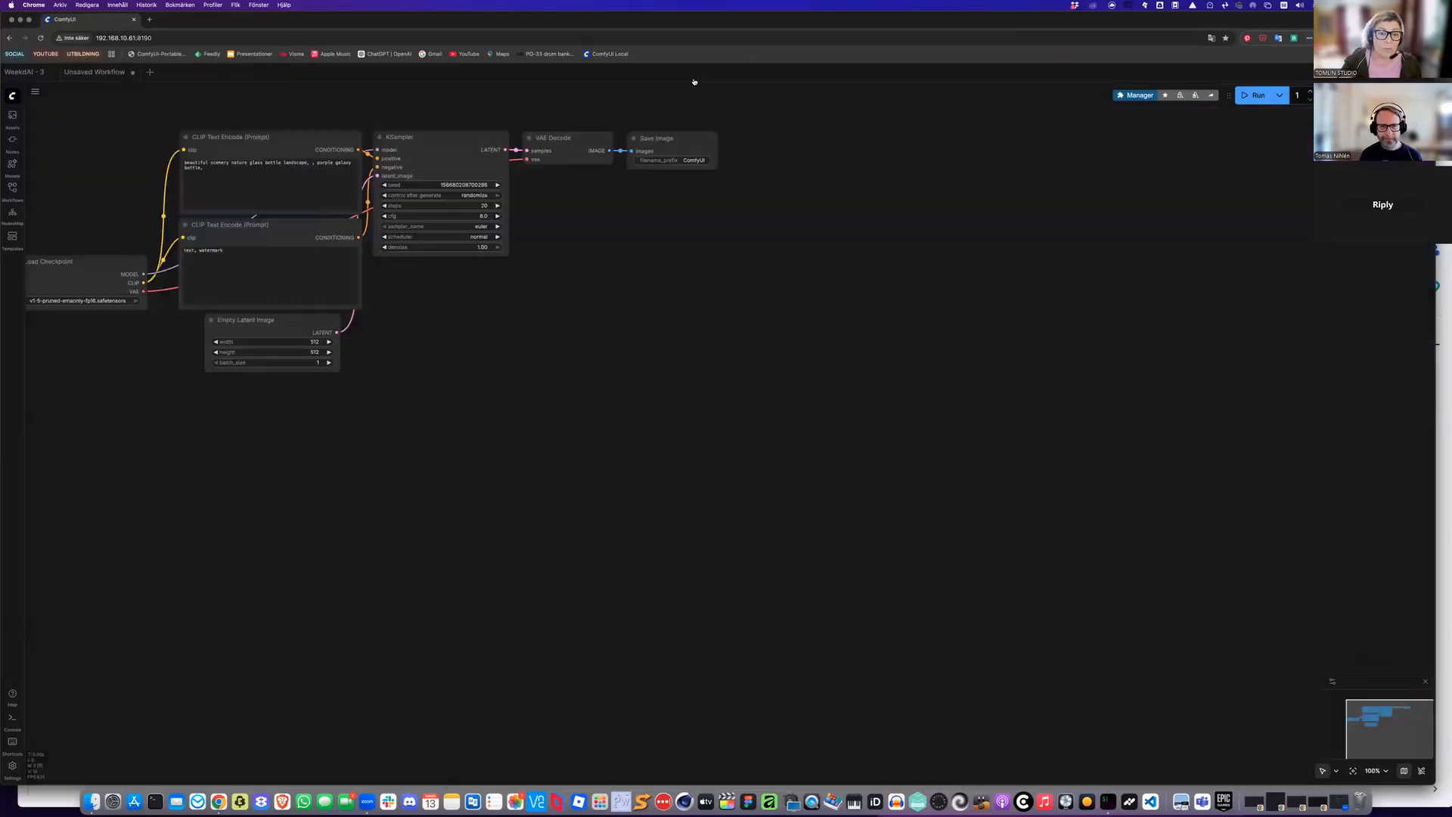
{"action": "left_click", "coordinate": [695, 73]}
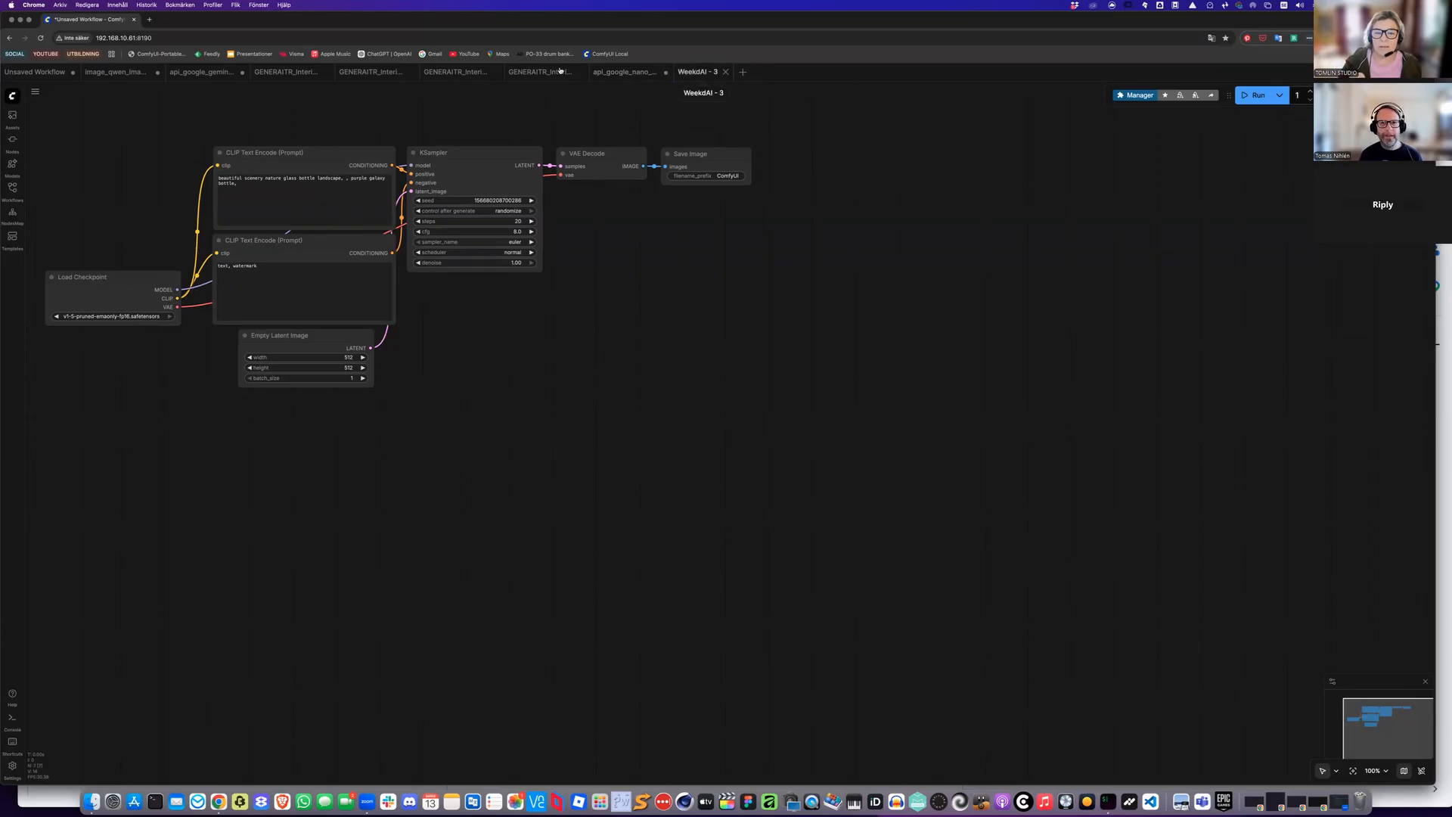
{"action": "left_click", "coordinate": [540, 72]}
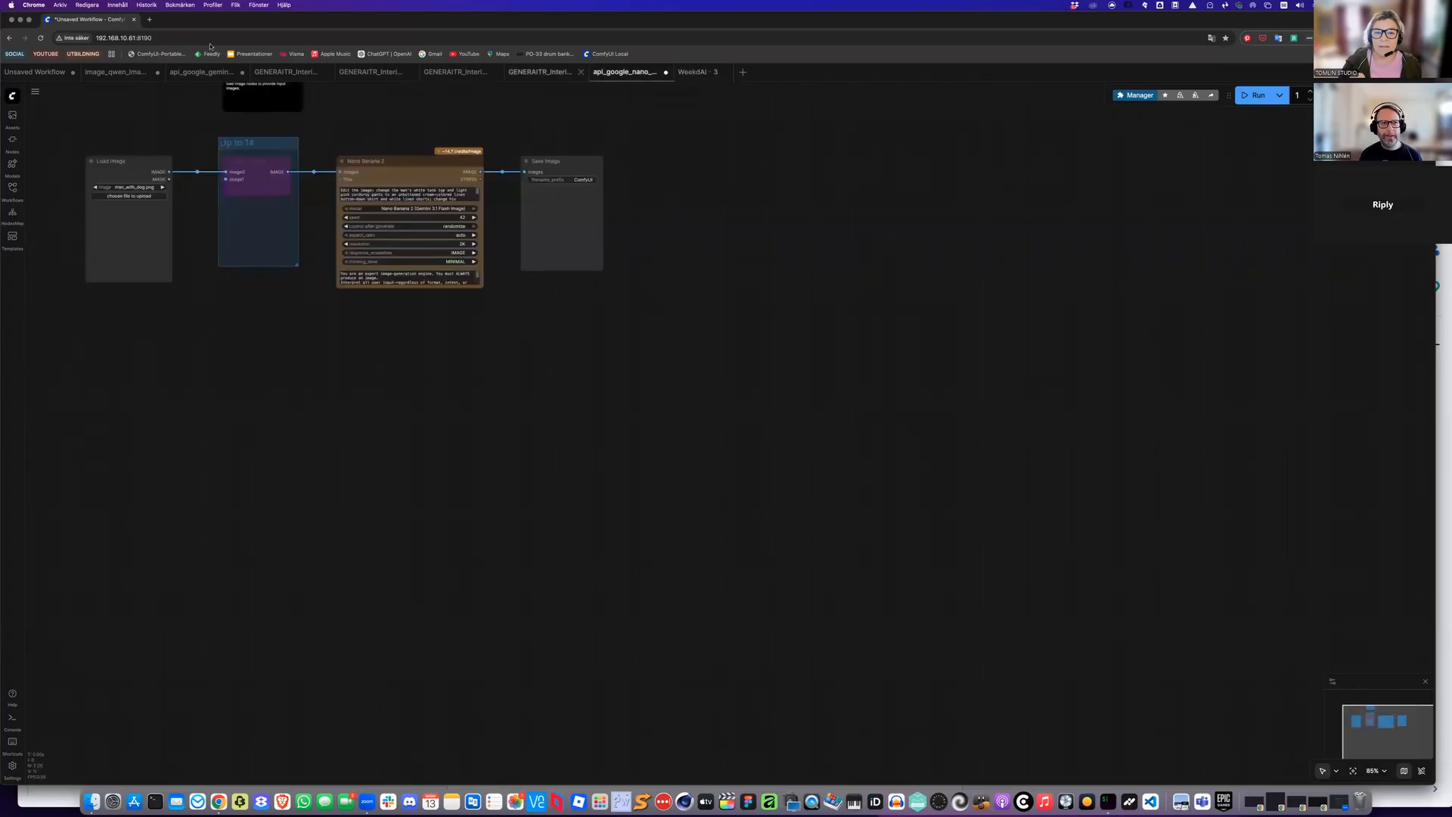
{"action": "left_click", "coordinate": [697, 72]}
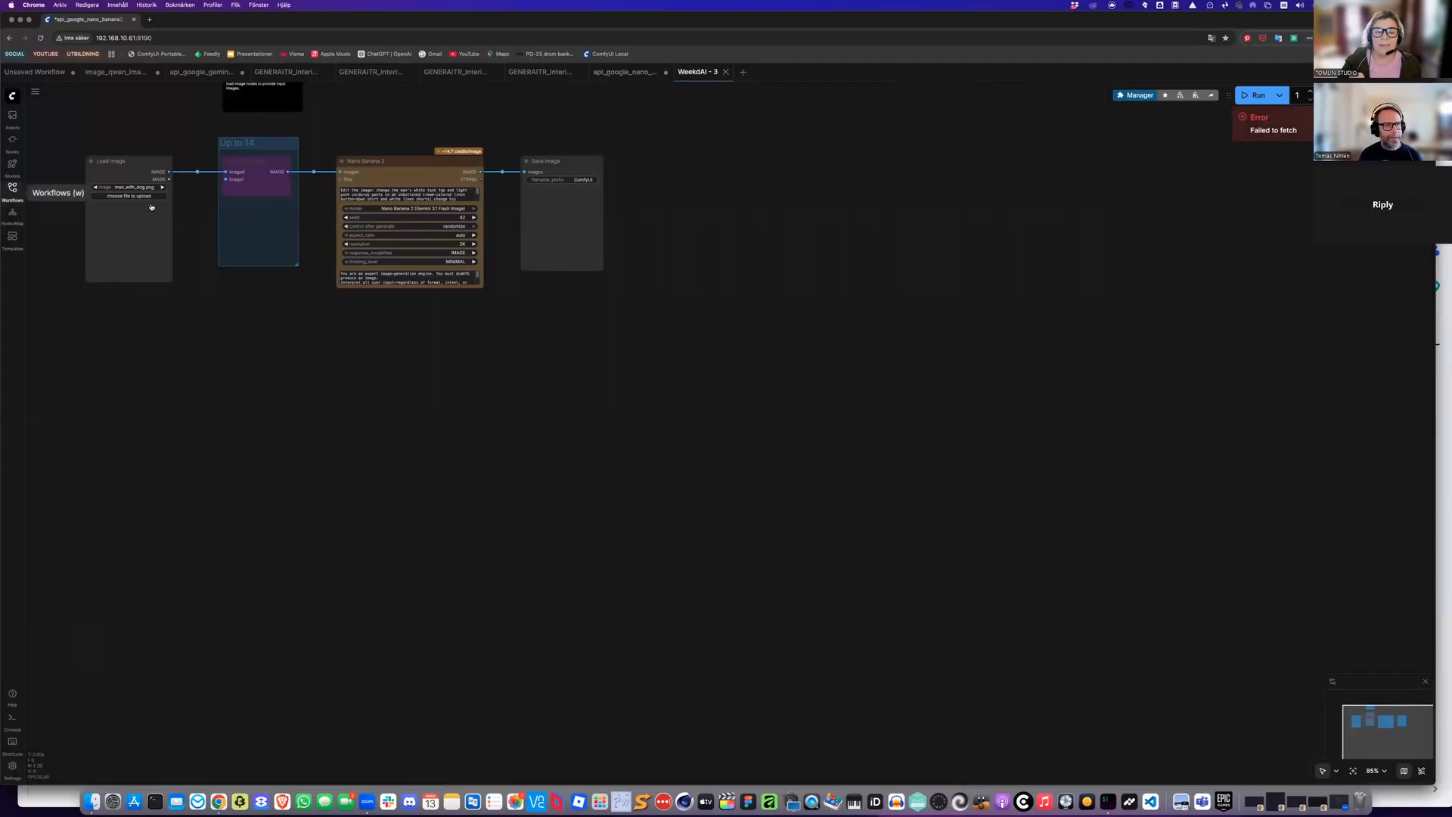
{"action": "key", "text": "w"}
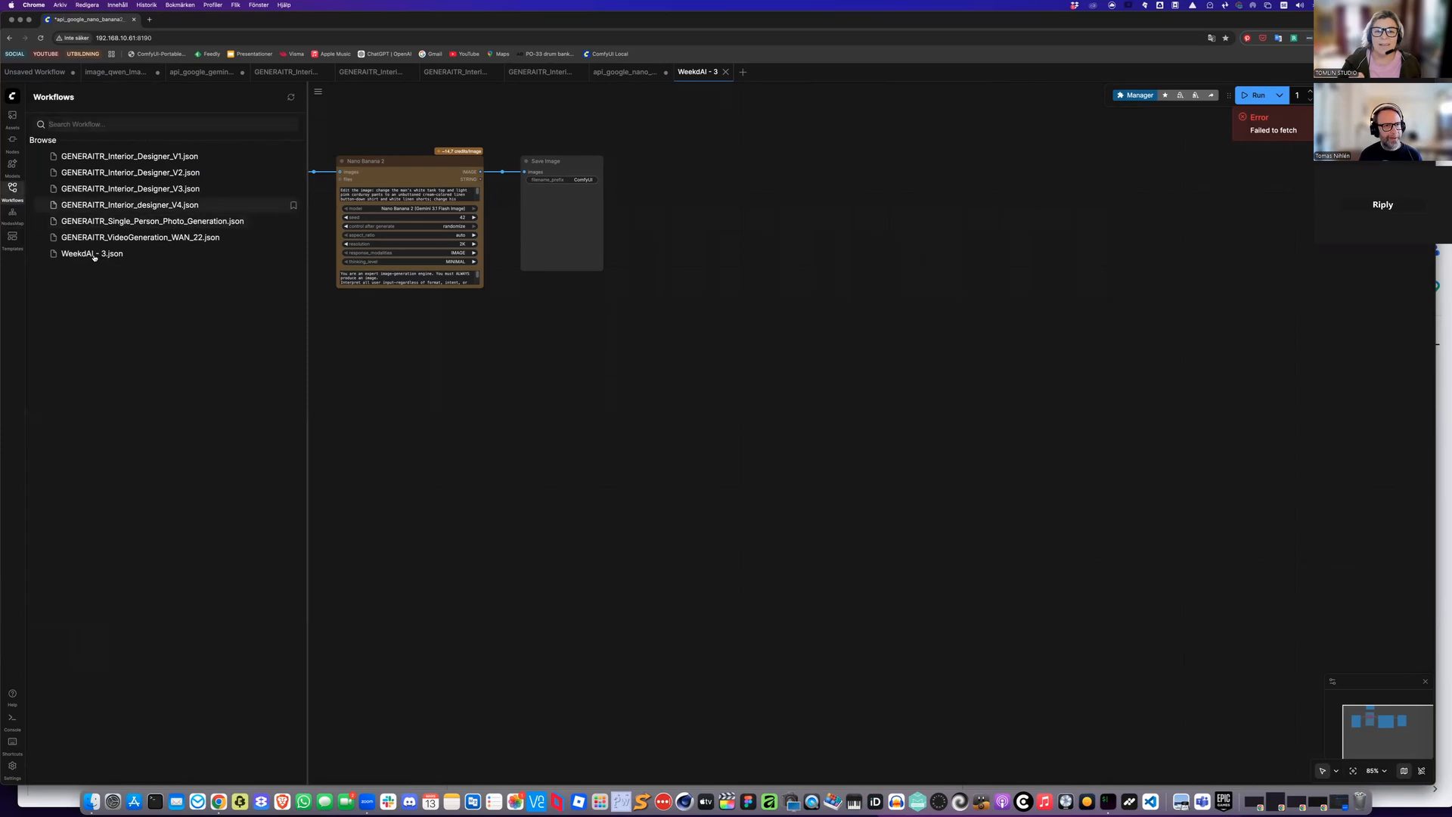
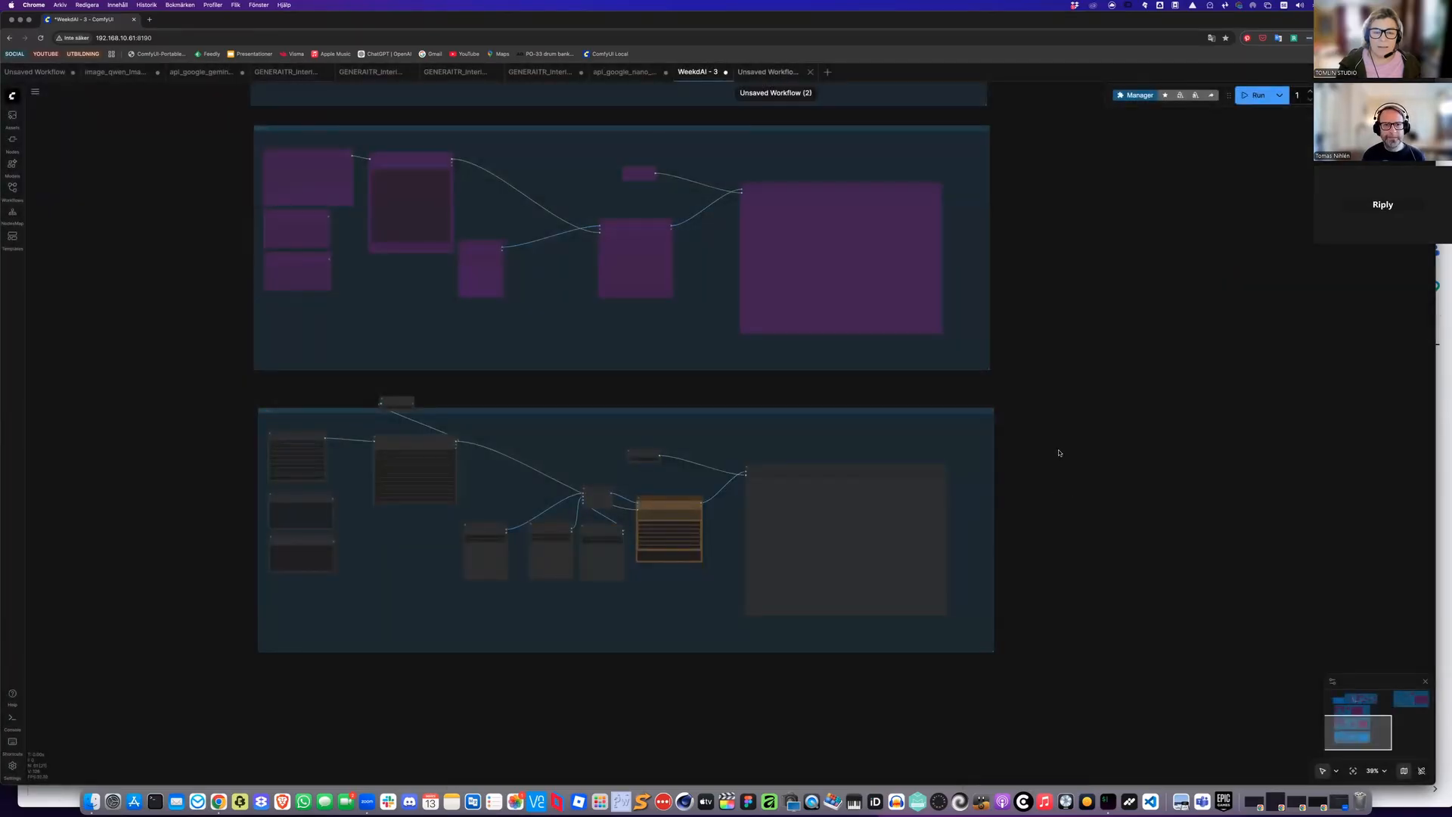
Set the Case 3 prompt template loader to the Virtual Studio Subject Compositing Nano Banana 2 Subject Composite - Two People template
{"action": "scroll", "coordinate": [1073, 504], "scroll_direction": "up", "scroll_amount": 2}
{"action": "scroll", "coordinate": [1071, 502], "scroll_direction": "down", "scroll_amount": 2}
{"action": "left_click_drag", "start_coordinate": [209, 444], "coordinate": [215, 493]}
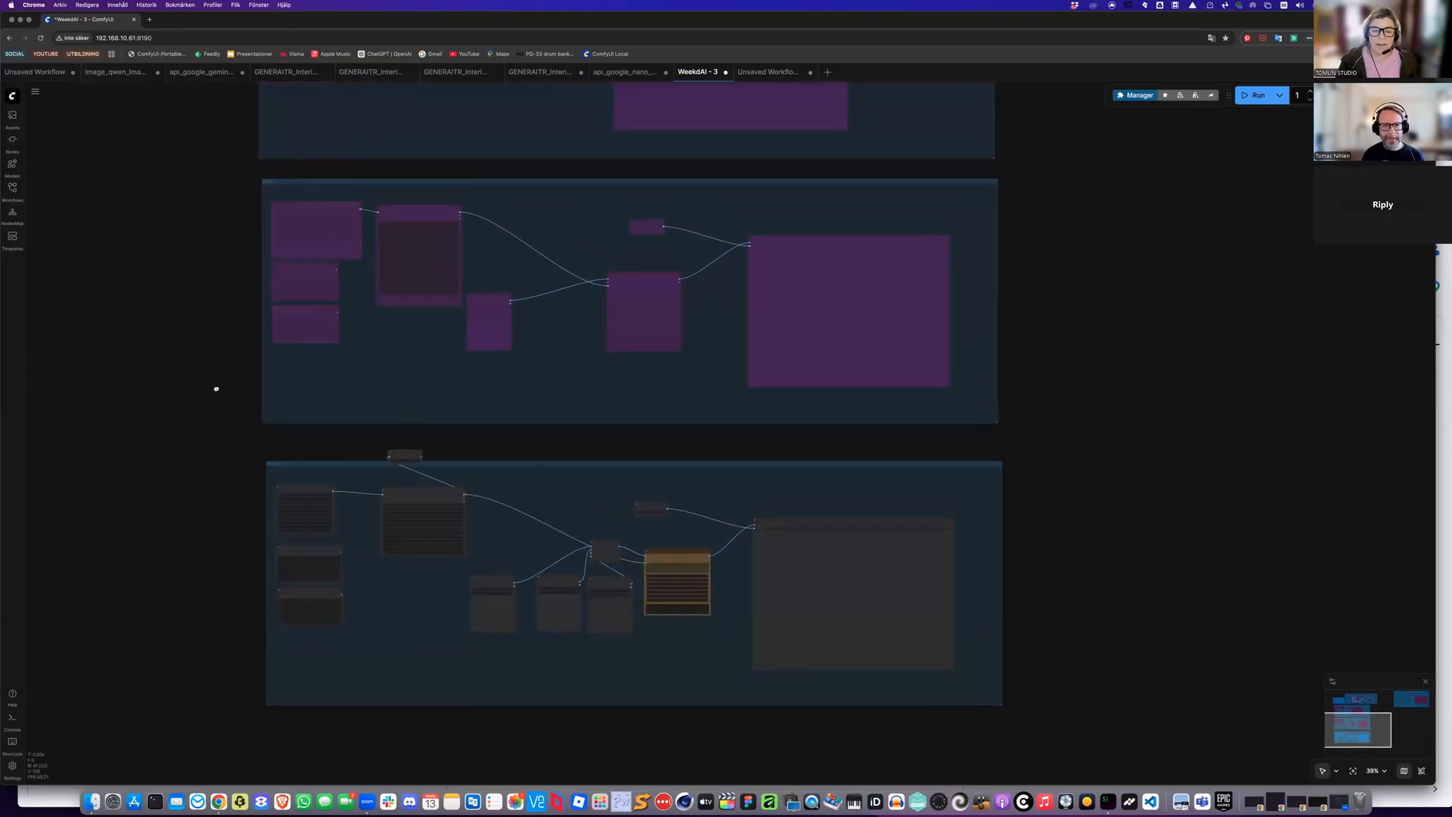
{"action": "scroll", "coordinate": [217, 374], "scroll_direction": "up", "scroll_amount": 3}
{"action": "scroll", "coordinate": [239, 435], "scroll_direction": "up", "scroll_amount": 1}
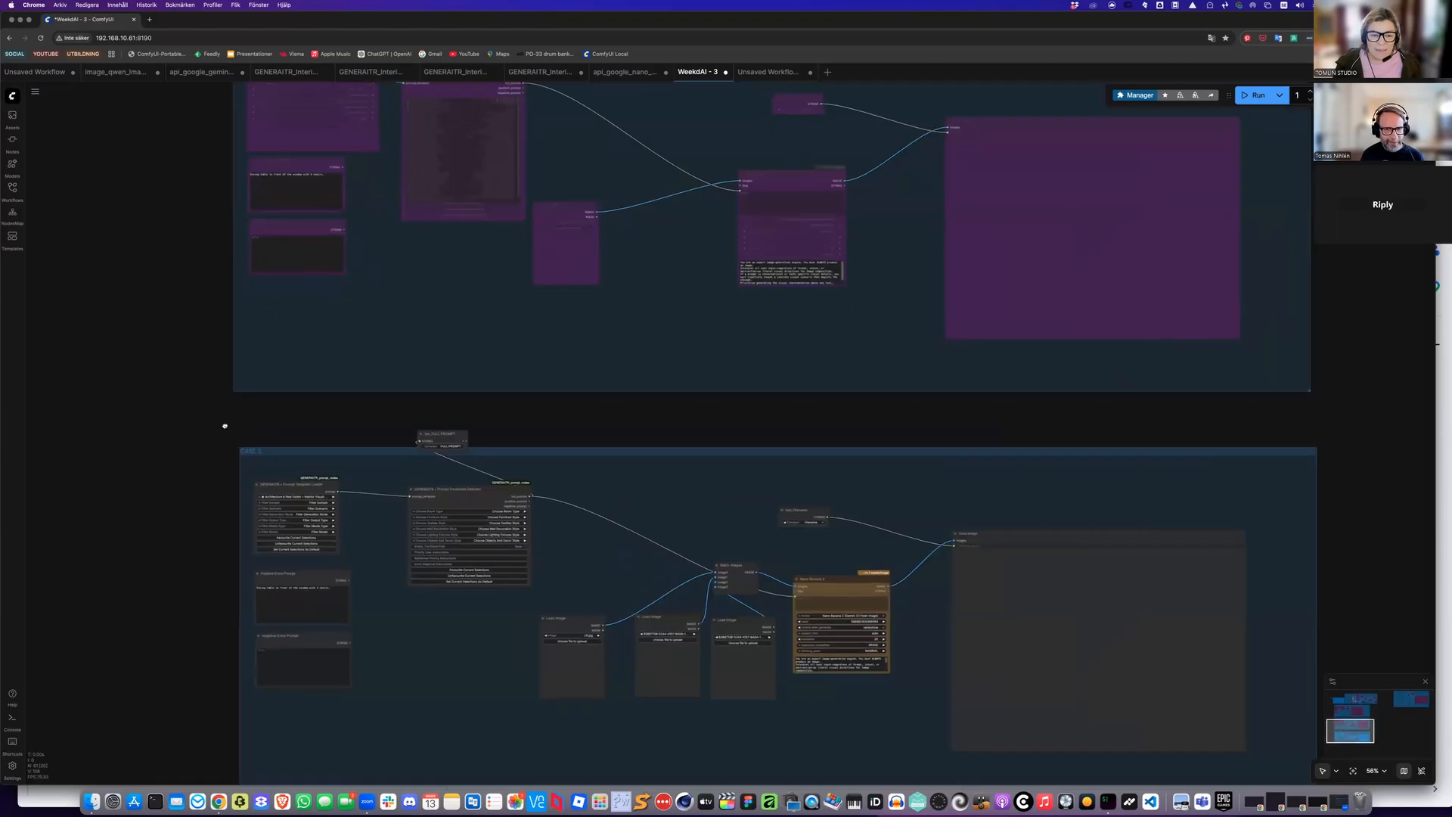
{"action": "scroll", "coordinate": [258, 397], "scroll_direction": "down", "scroll_amount": 3}
{"action": "scroll", "coordinate": [318, 352], "scroll_direction": "up", "scroll_amount": 1}
{"action": "scroll", "coordinate": [348, 324], "scroll_direction": "up", "scroll_amount": 4}
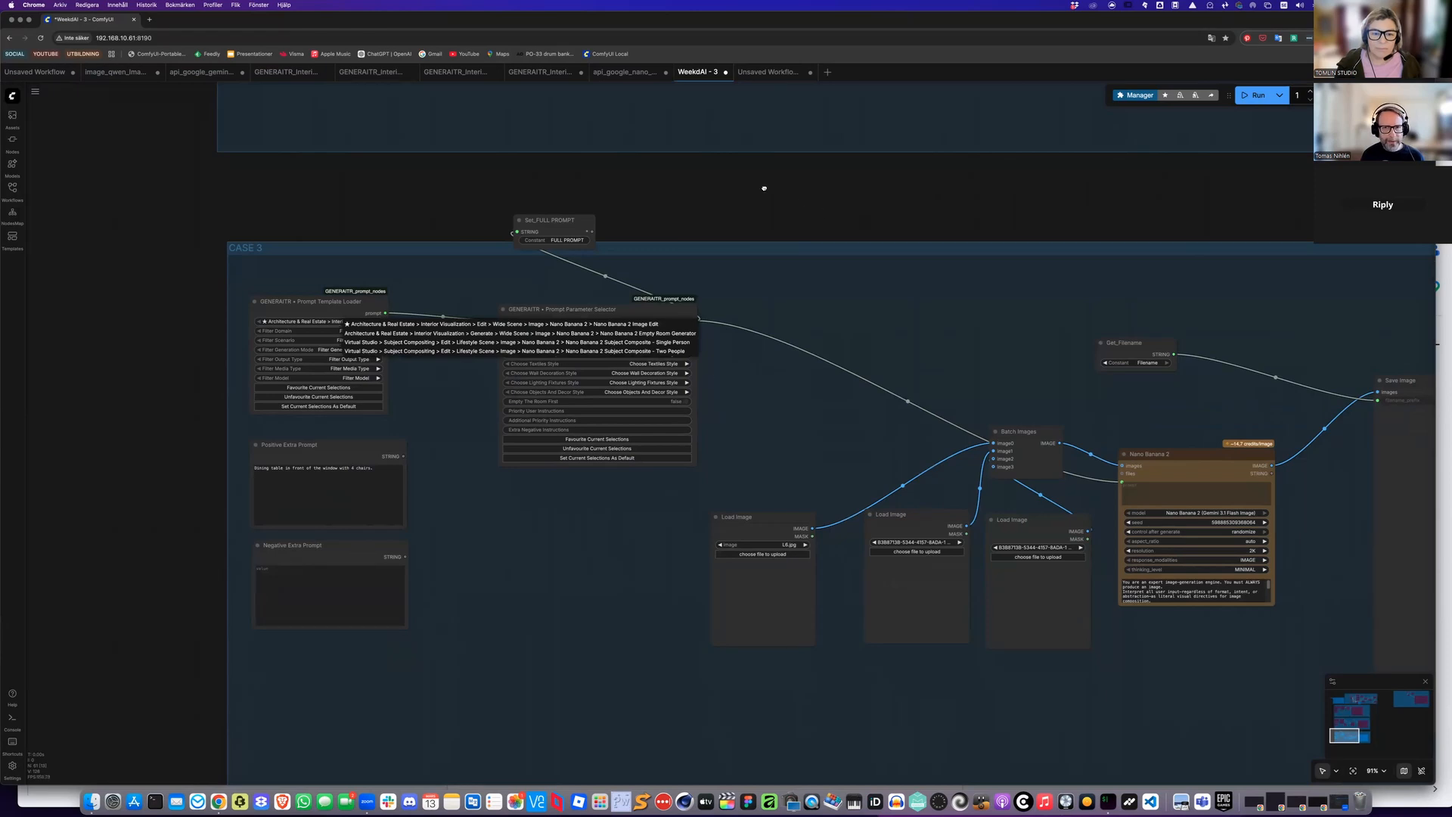
{"action": "left_click", "coordinate": [666, 351]}
Load the generated room image ComfyUI_00007_.png into the first Load Image node
{"action": "scroll", "coordinate": [707, 531], "scroll_direction": "right", "scroll_amount": 3}
{"action": "scroll", "coordinate": [706, 531], "scroll_direction": "down", "scroll_amount": 1}
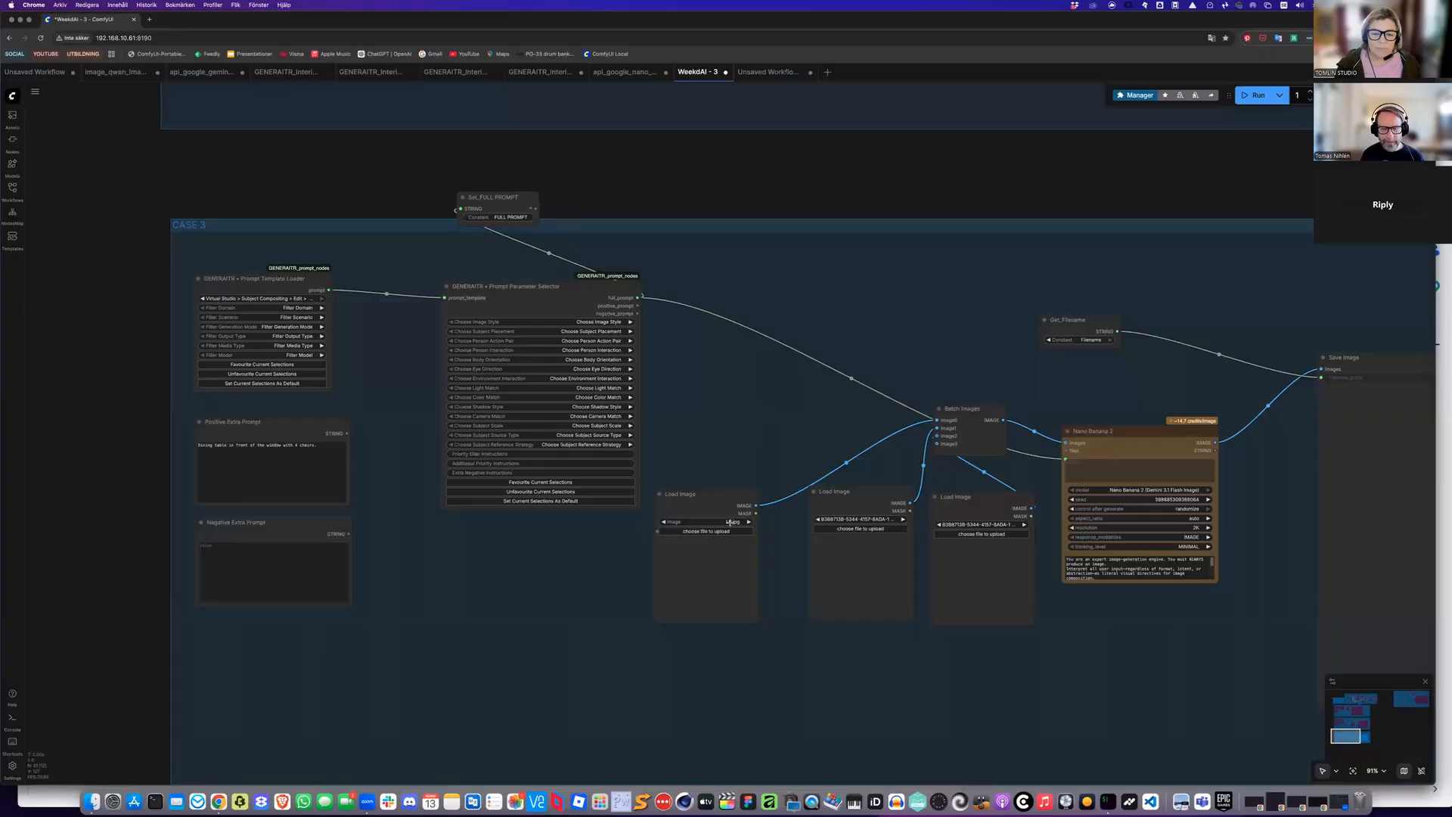
{"action": "left_click", "coordinate": [686, 531]}
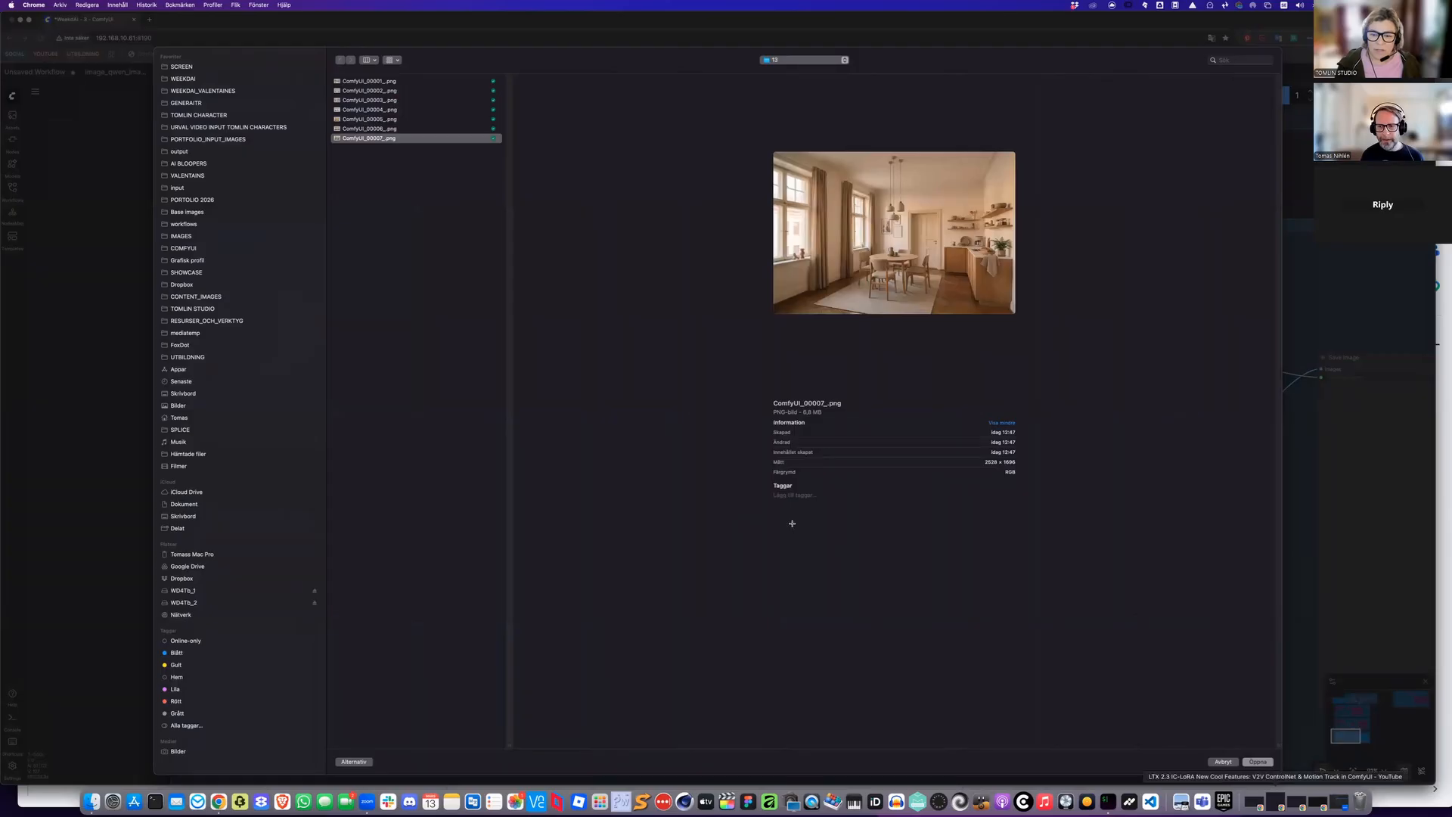
{"action": "key", "text": "Return"}
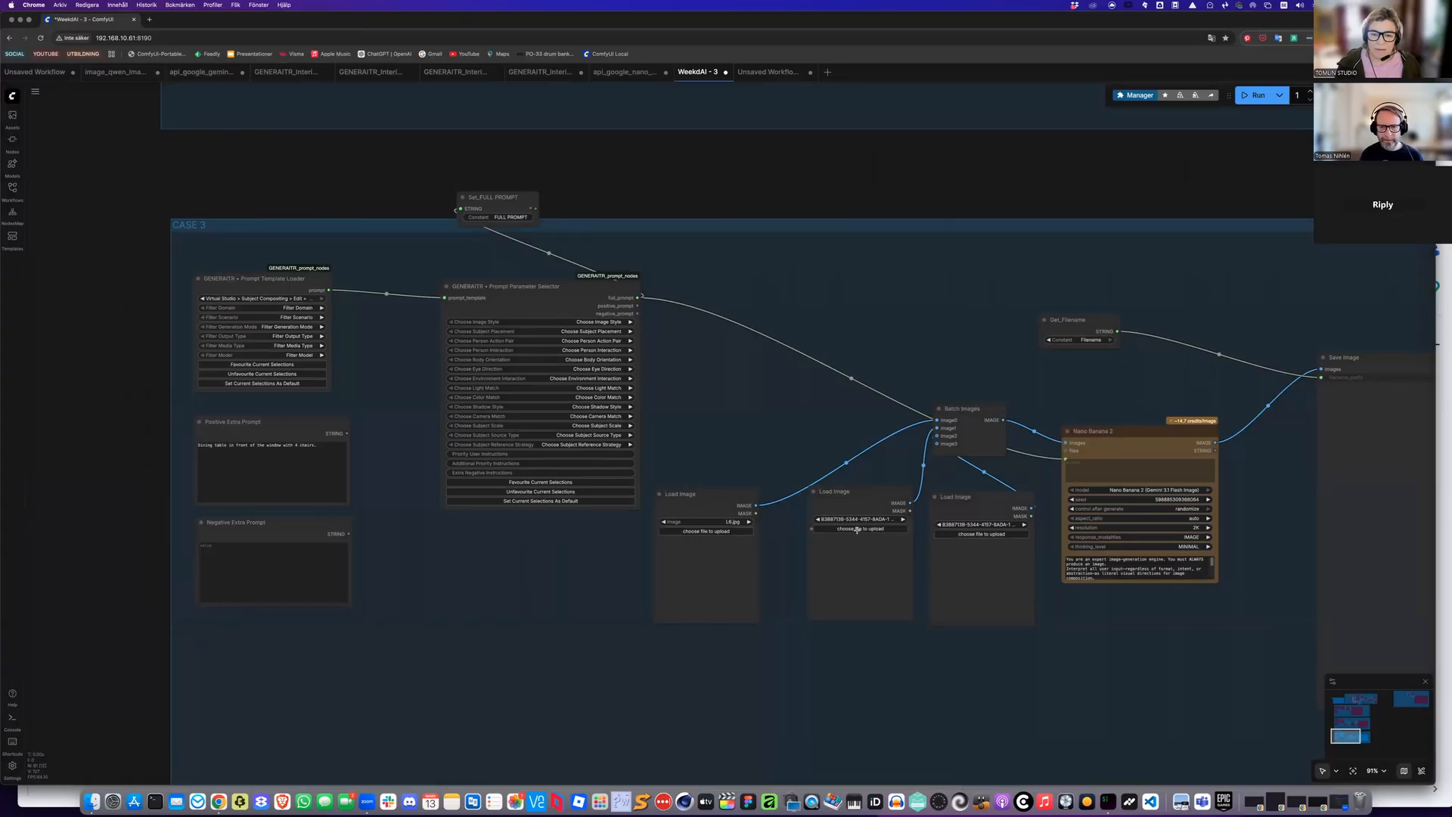
Try to load a 2_SingleHuman reference sheet into the second Load Image node, making the WEEKDAI 3 folder available offline
{"action": "left_click", "coordinate": [859, 529]}
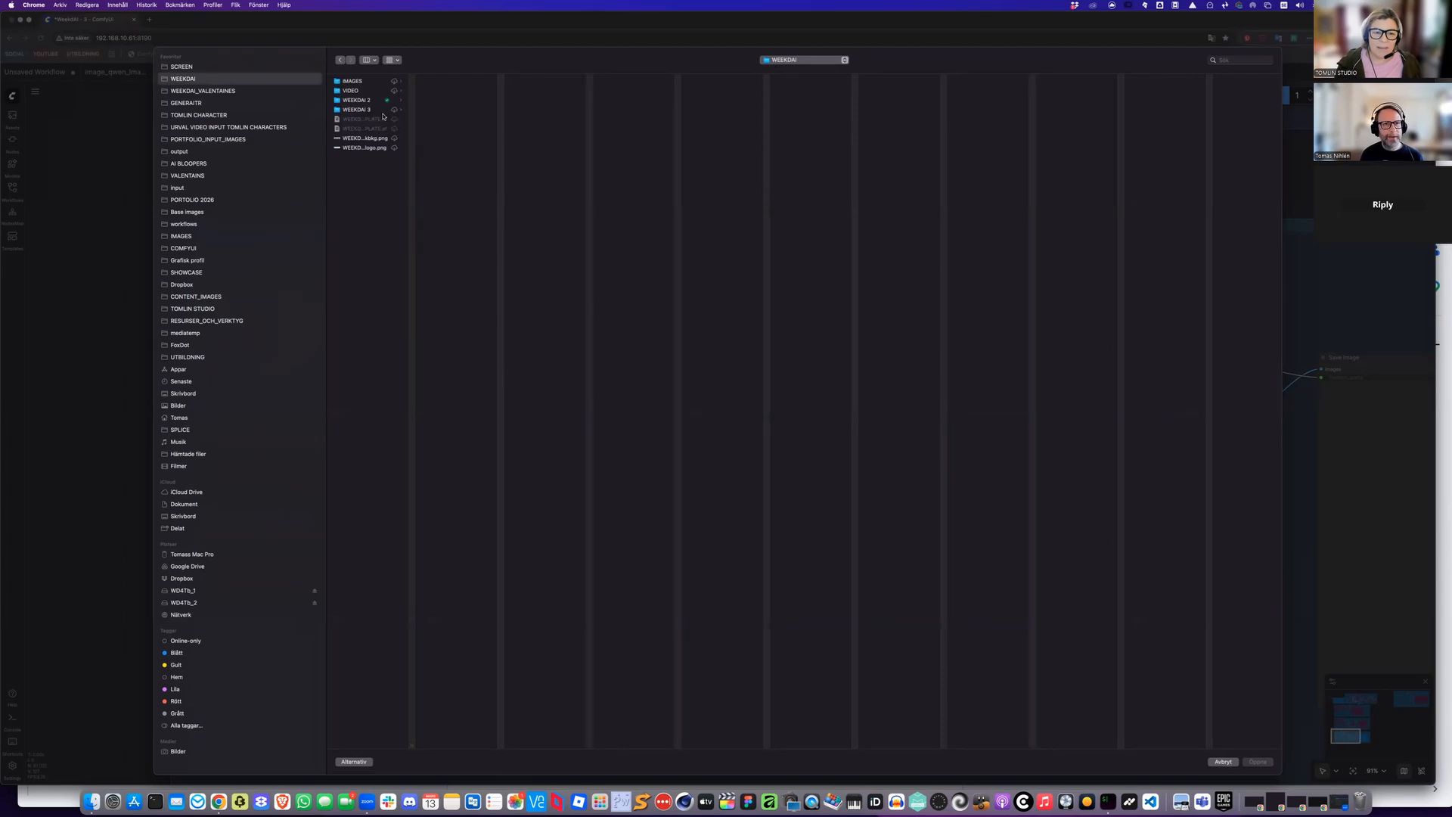
{"action": "left_click", "coordinate": [378, 111]}
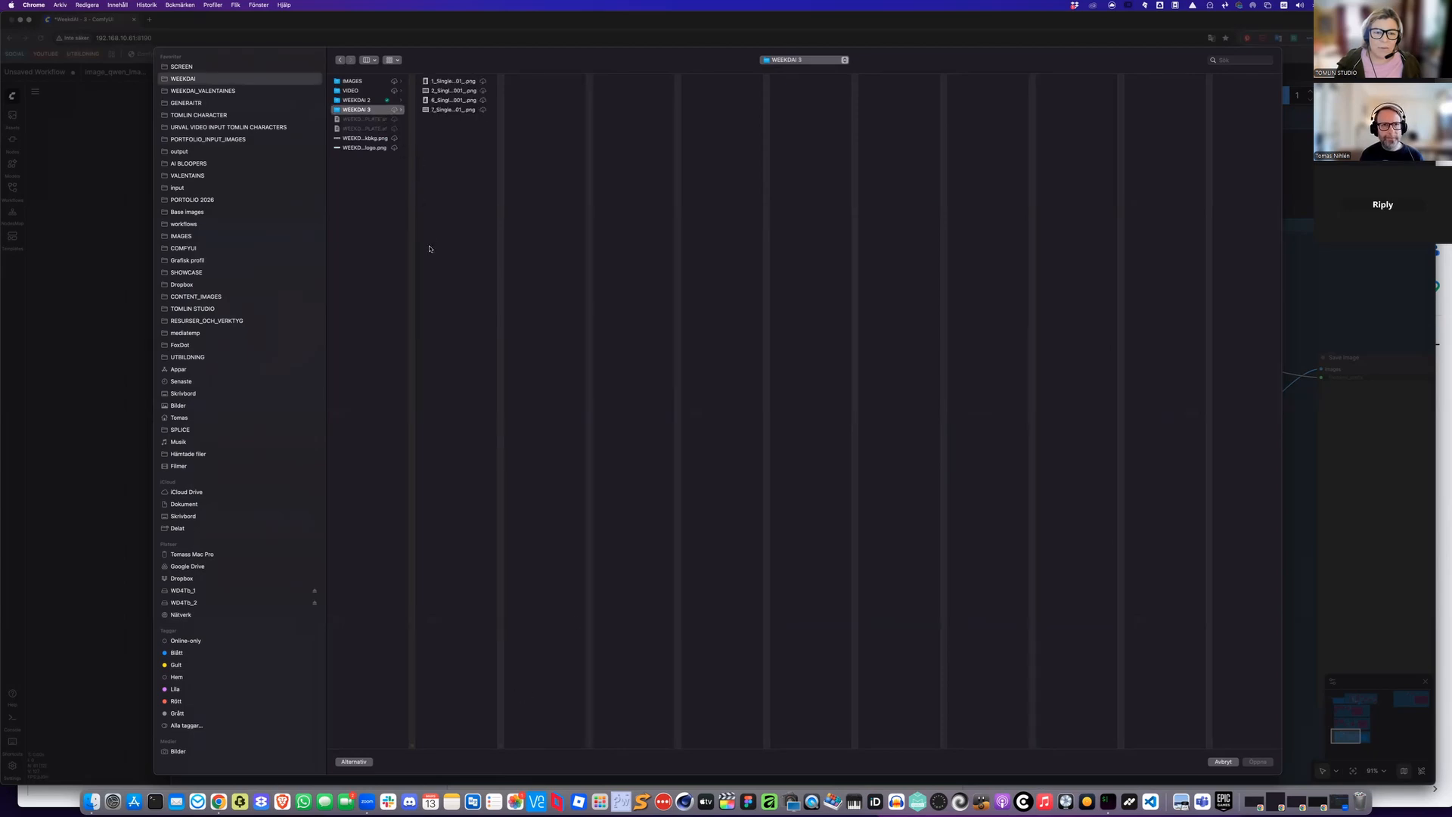
{"action": "right_click", "coordinate": [382, 111]}
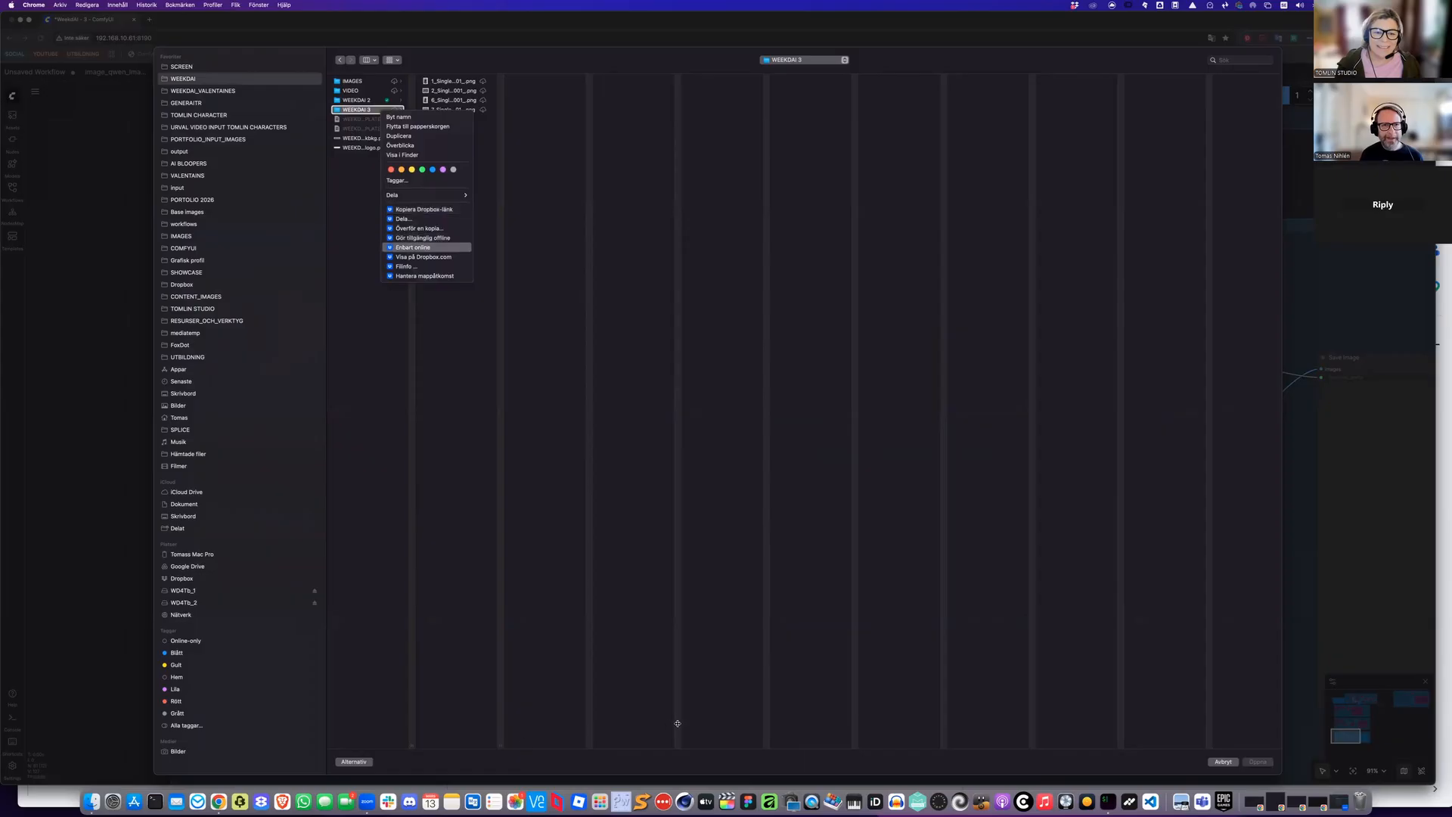
{"action": "left_click", "coordinate": [424, 239]}
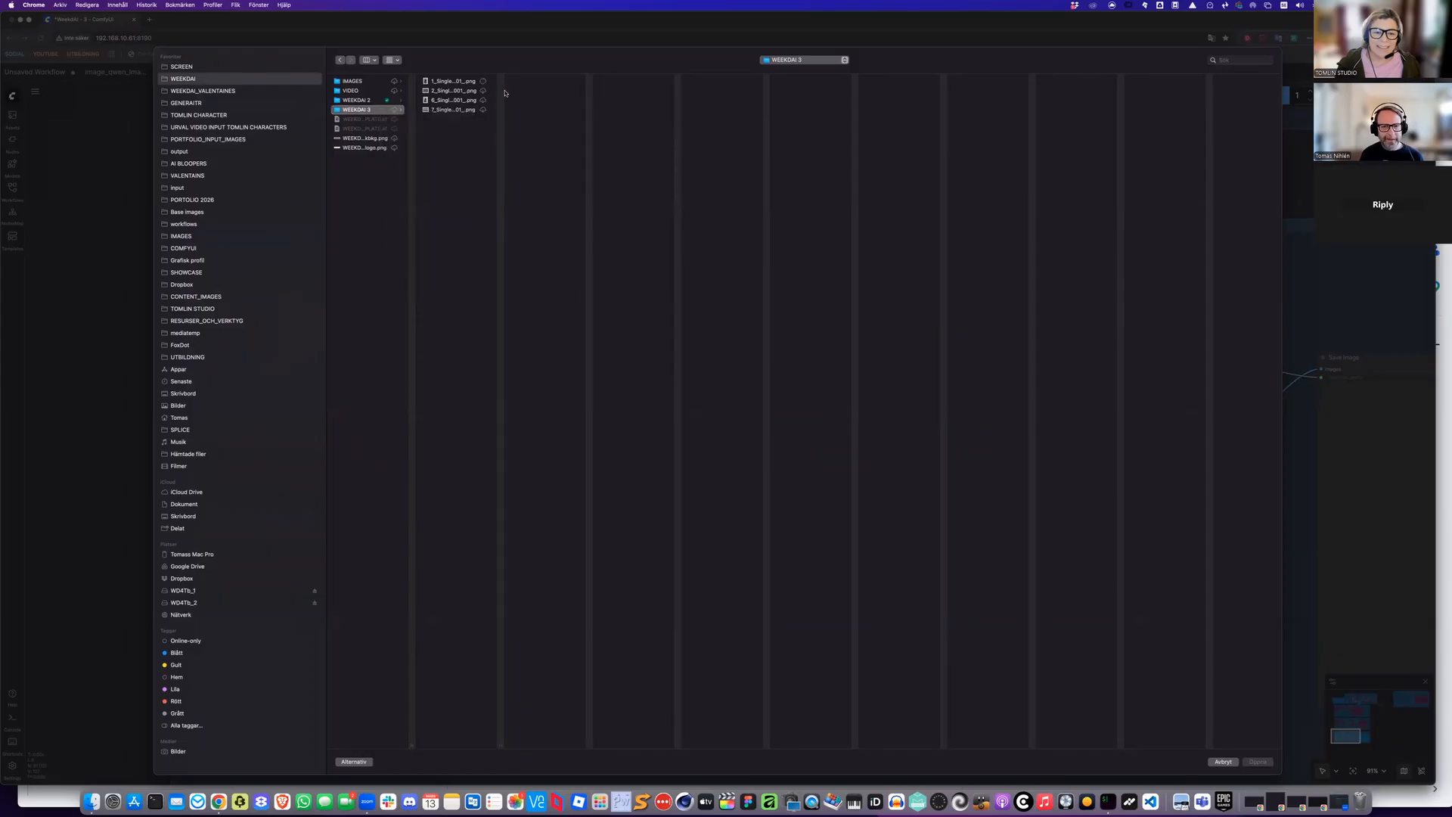
{"action": "left_click_drag", "start_coordinate": [500, 95], "coordinate": [693, 118]}
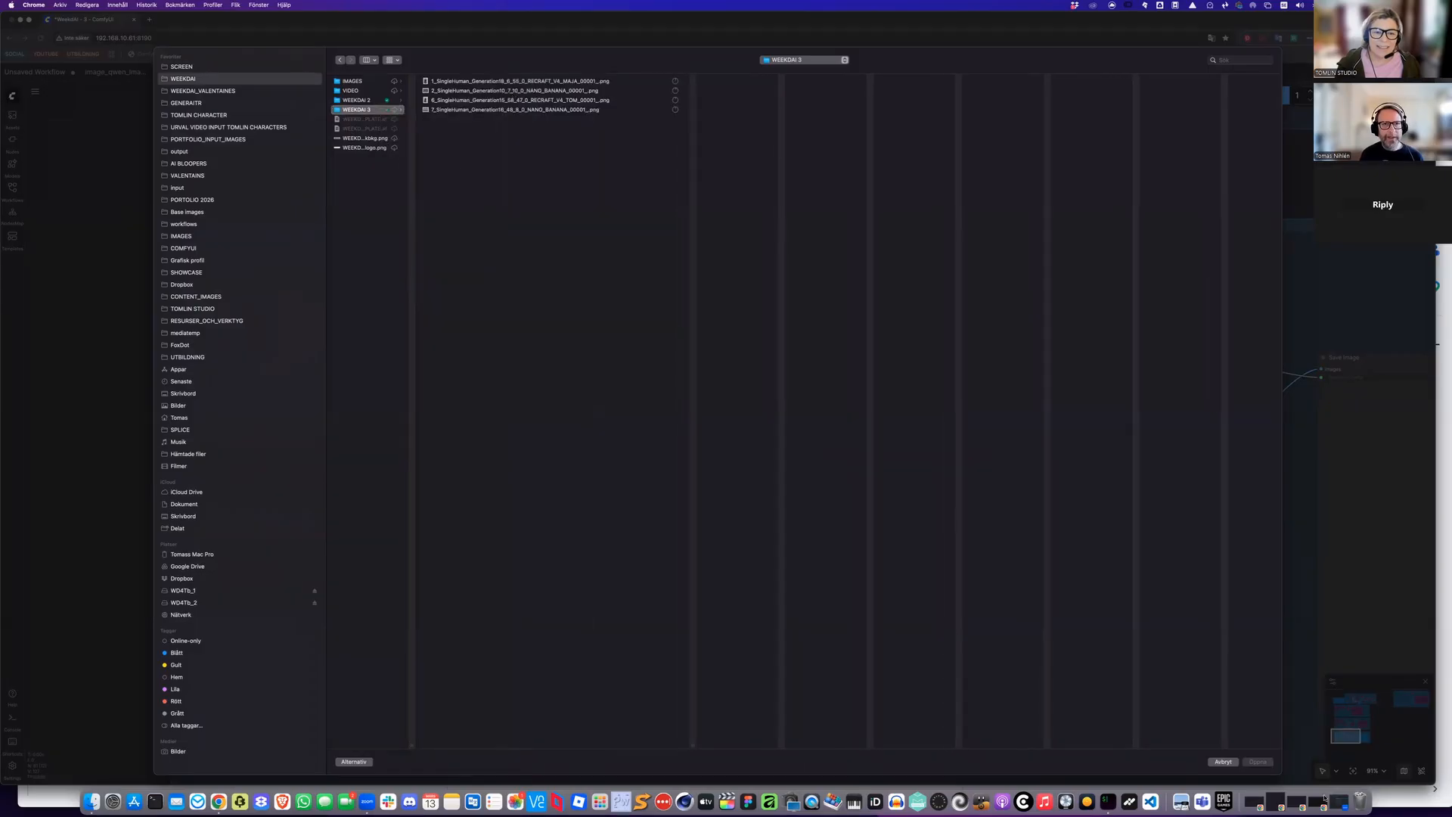
{"action": "left_click", "coordinate": [515, 90]}
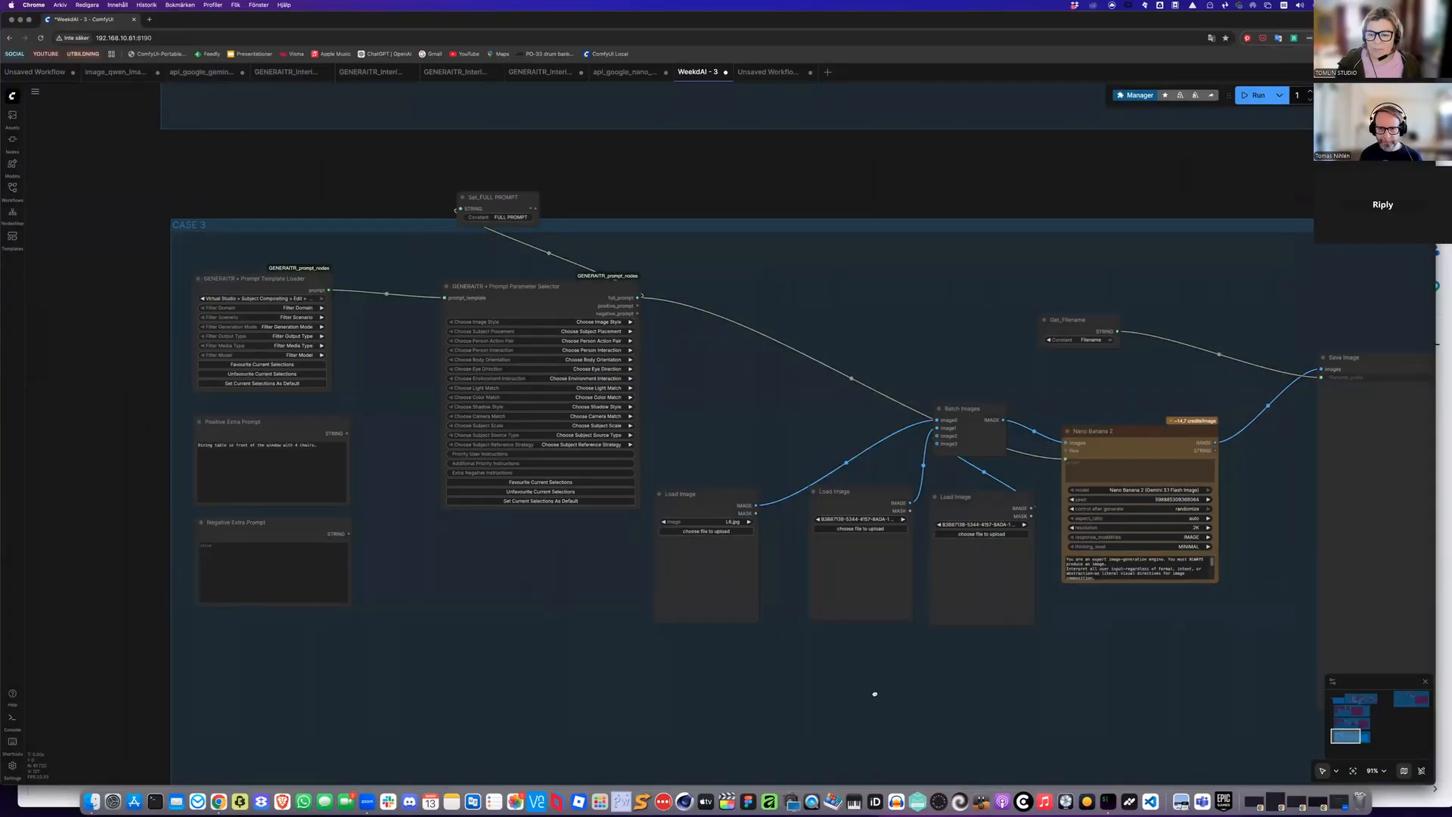
{"action": "scroll", "coordinate": [774, 624], "scroll_direction": "down", "scroll_amount": 3}
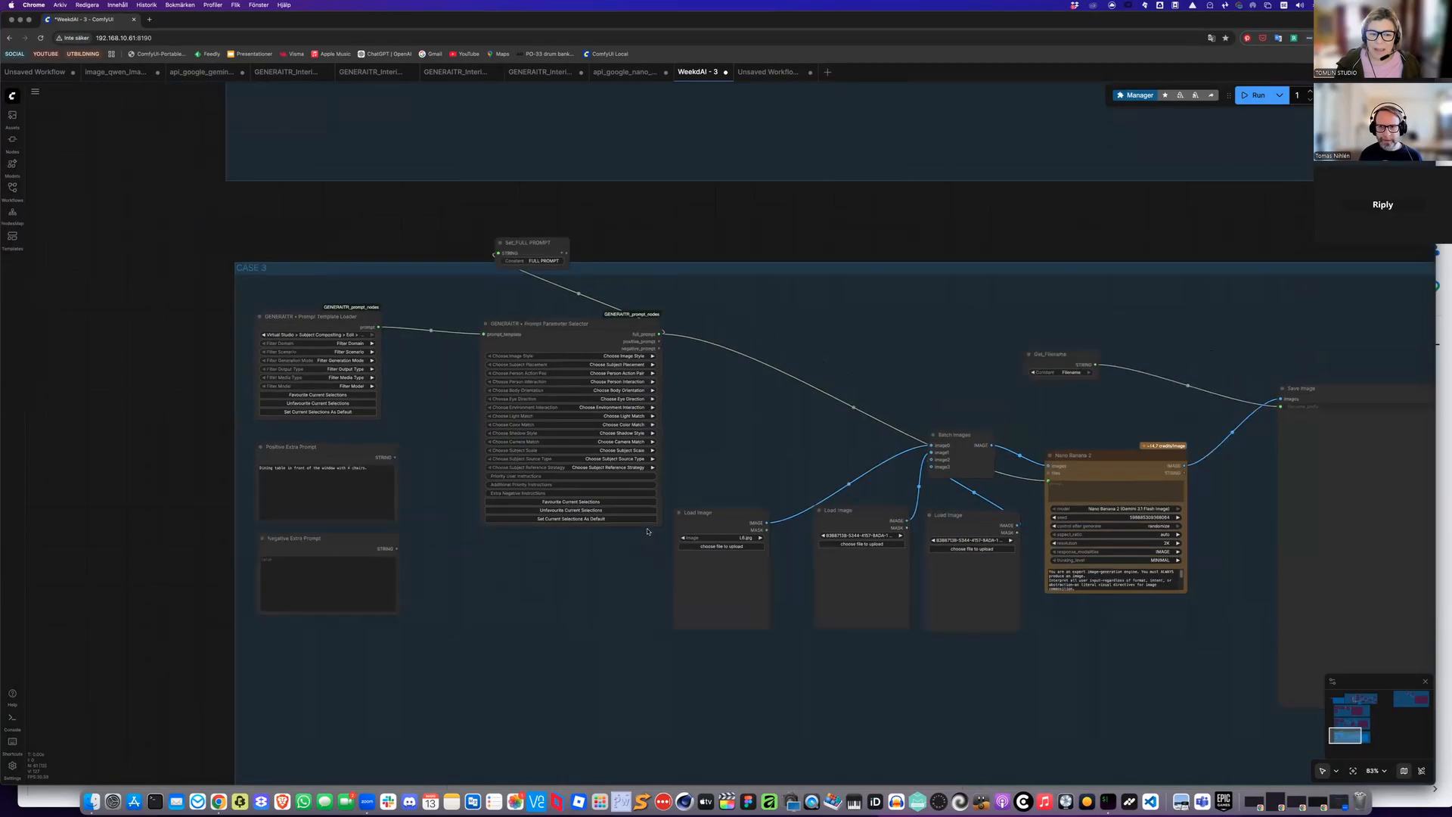
{"action": "scroll", "coordinate": [640, 448], "scroll_direction": "up", "scroll_amount": 3}
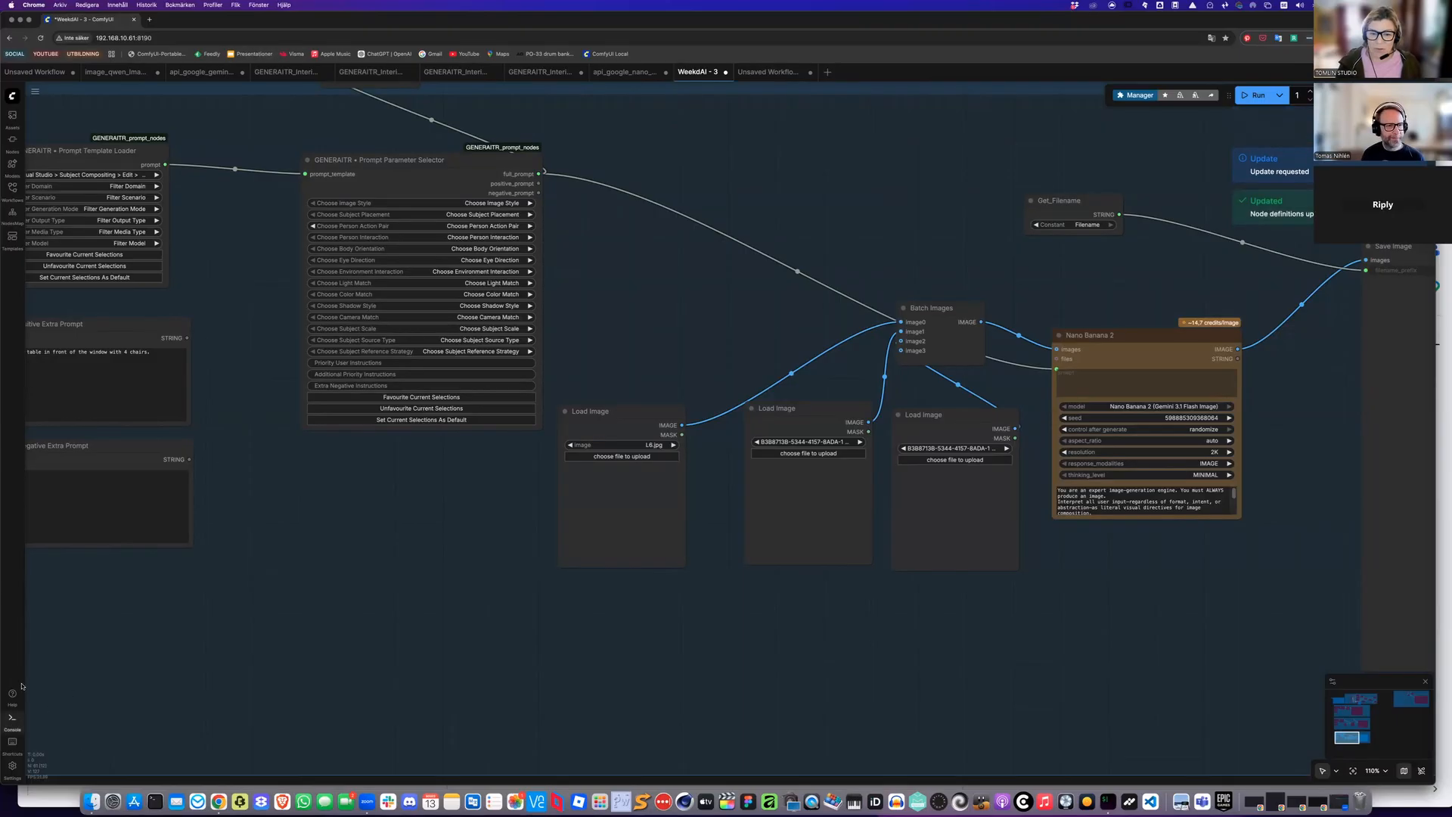
{"action": "left_click", "coordinate": [12, 717]}
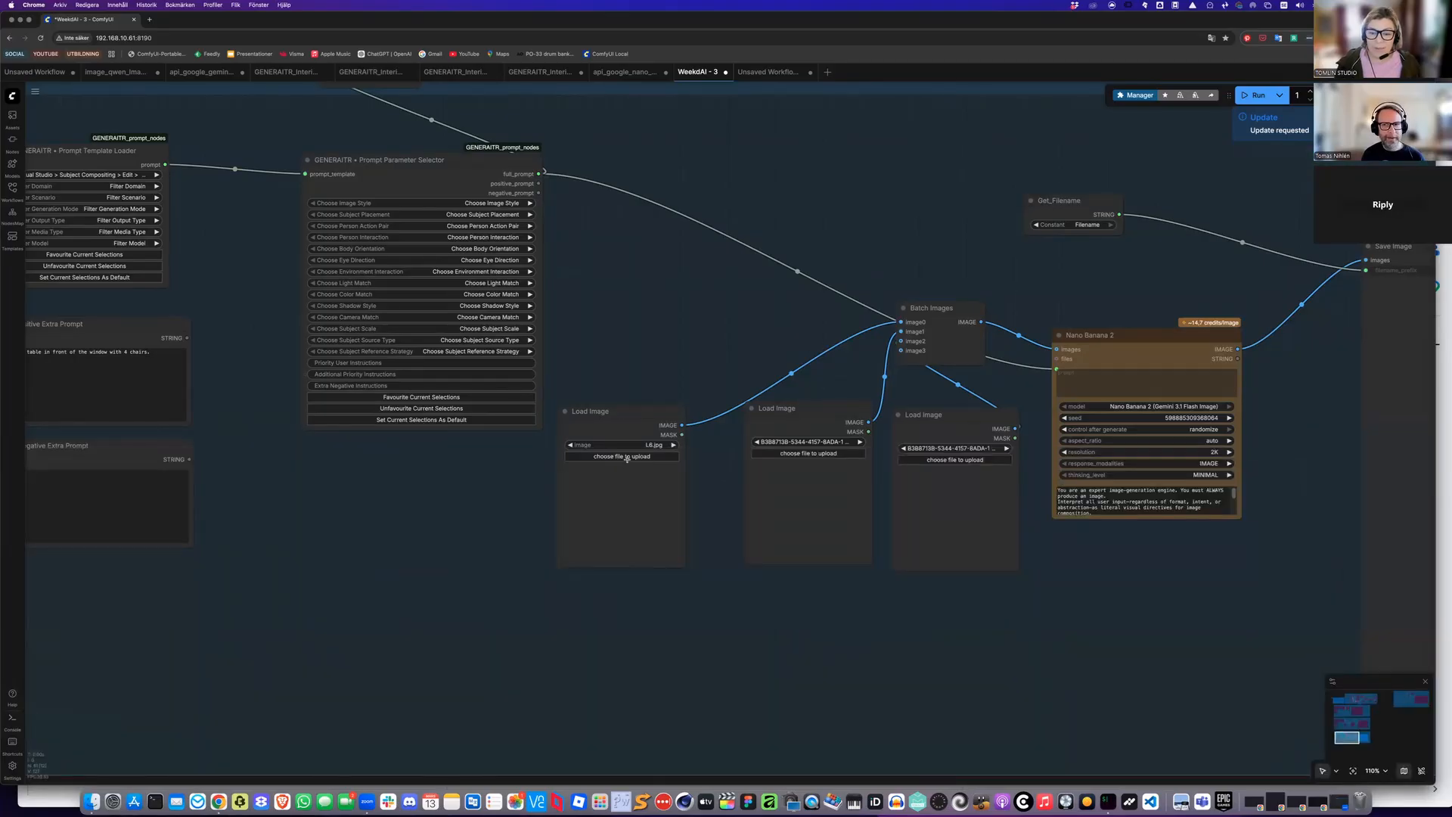
Load the 2_SingleHuman_Generation10 reference sheet into the second Load Image node
{"action": "left_click", "coordinate": [637, 458]}
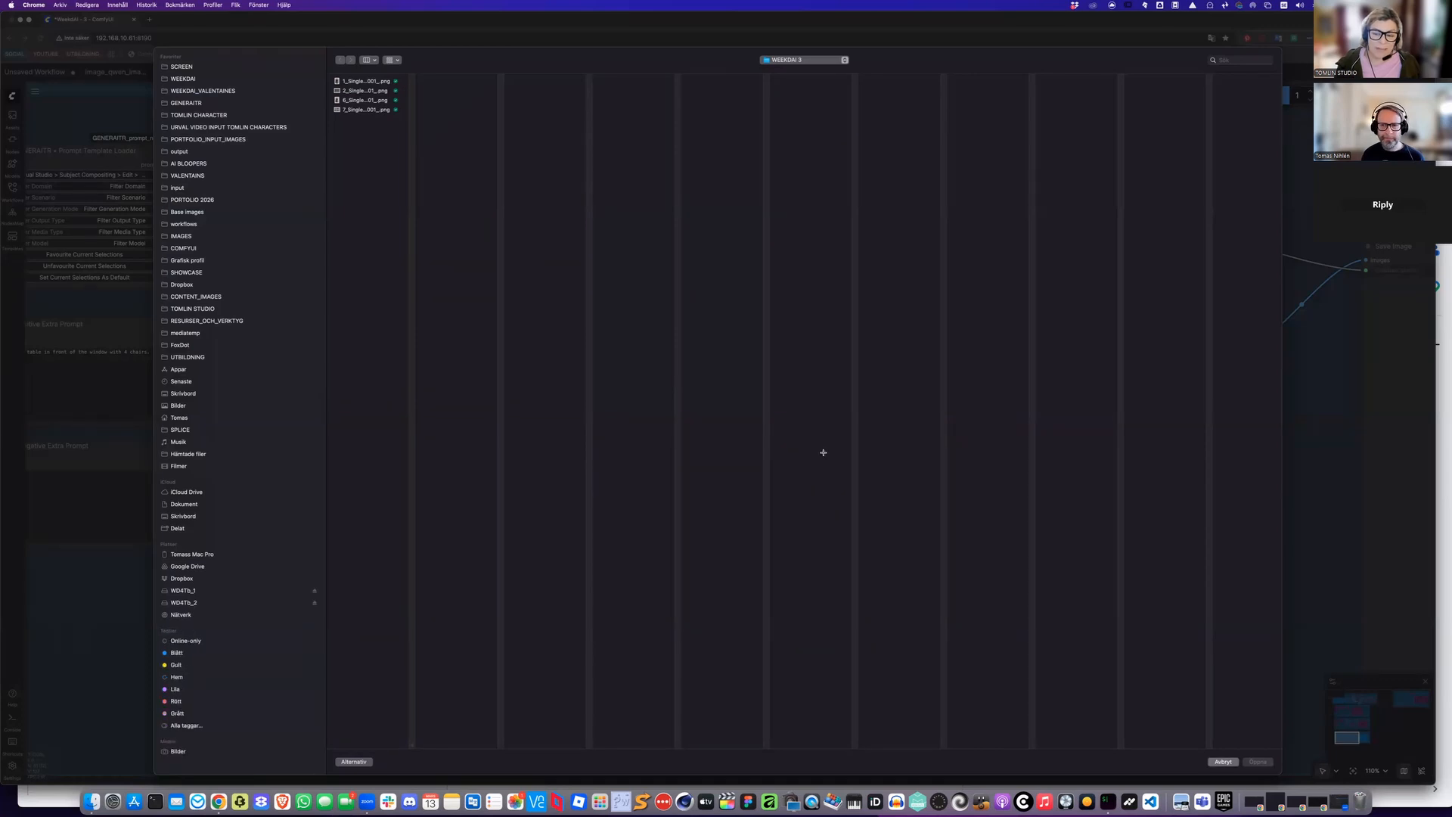
{"action": "key", "text": "Escape"}
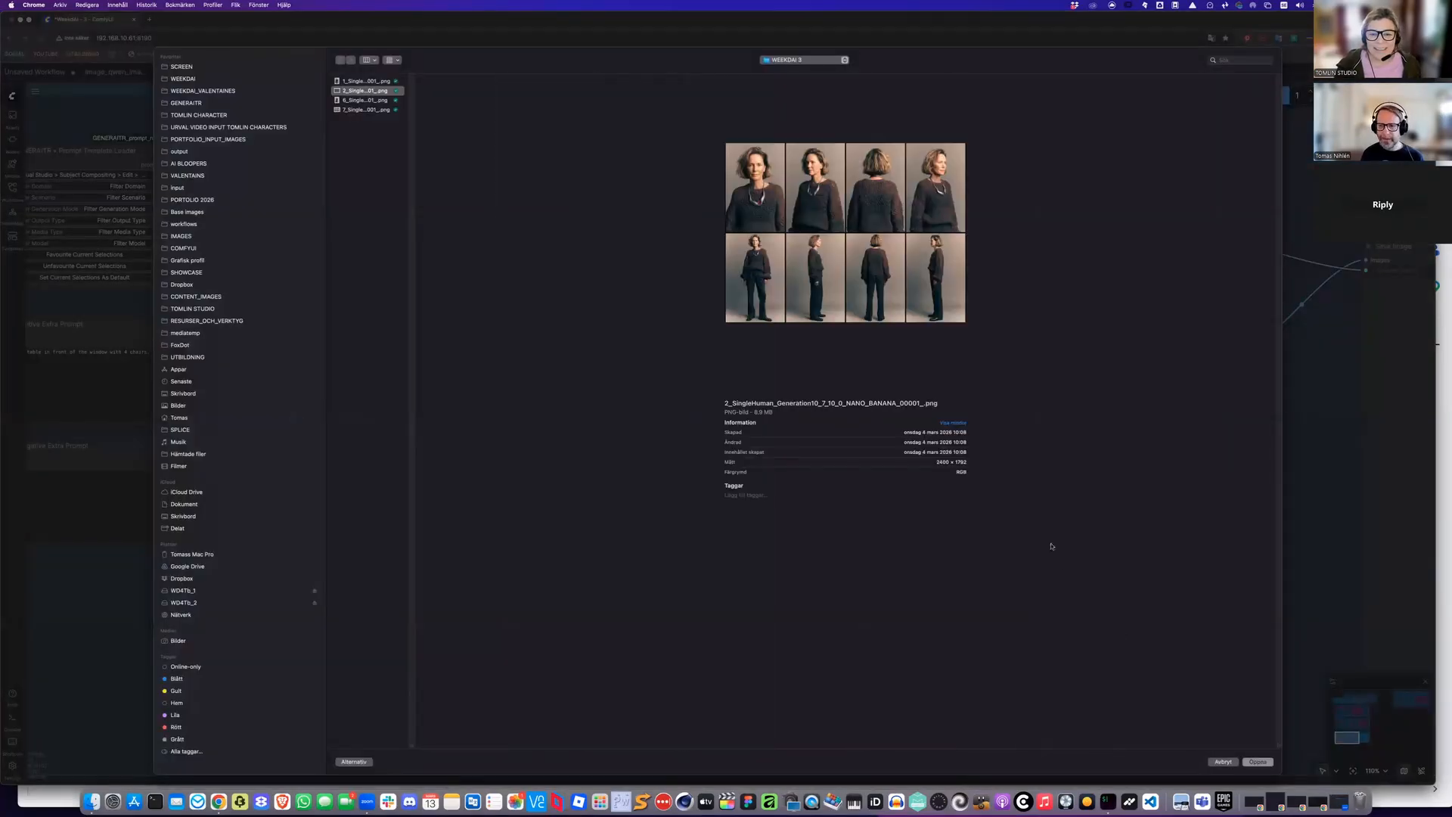
{"action": "key", "text": "Return"}
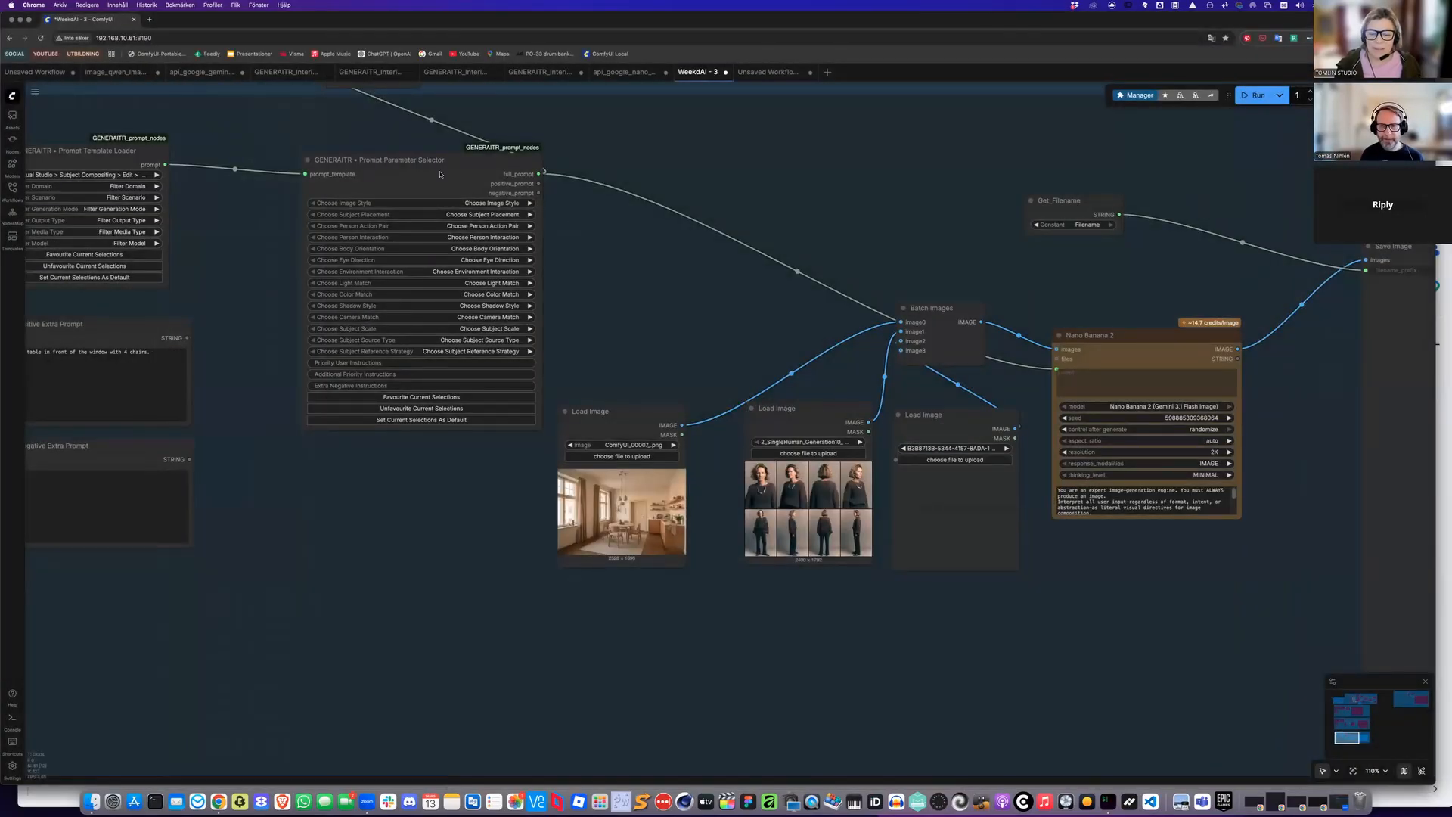
Load the 7_SingleHuman_Generation16 reference sheet into the third Load Image node
{"action": "left_click", "coordinate": [955, 460]}
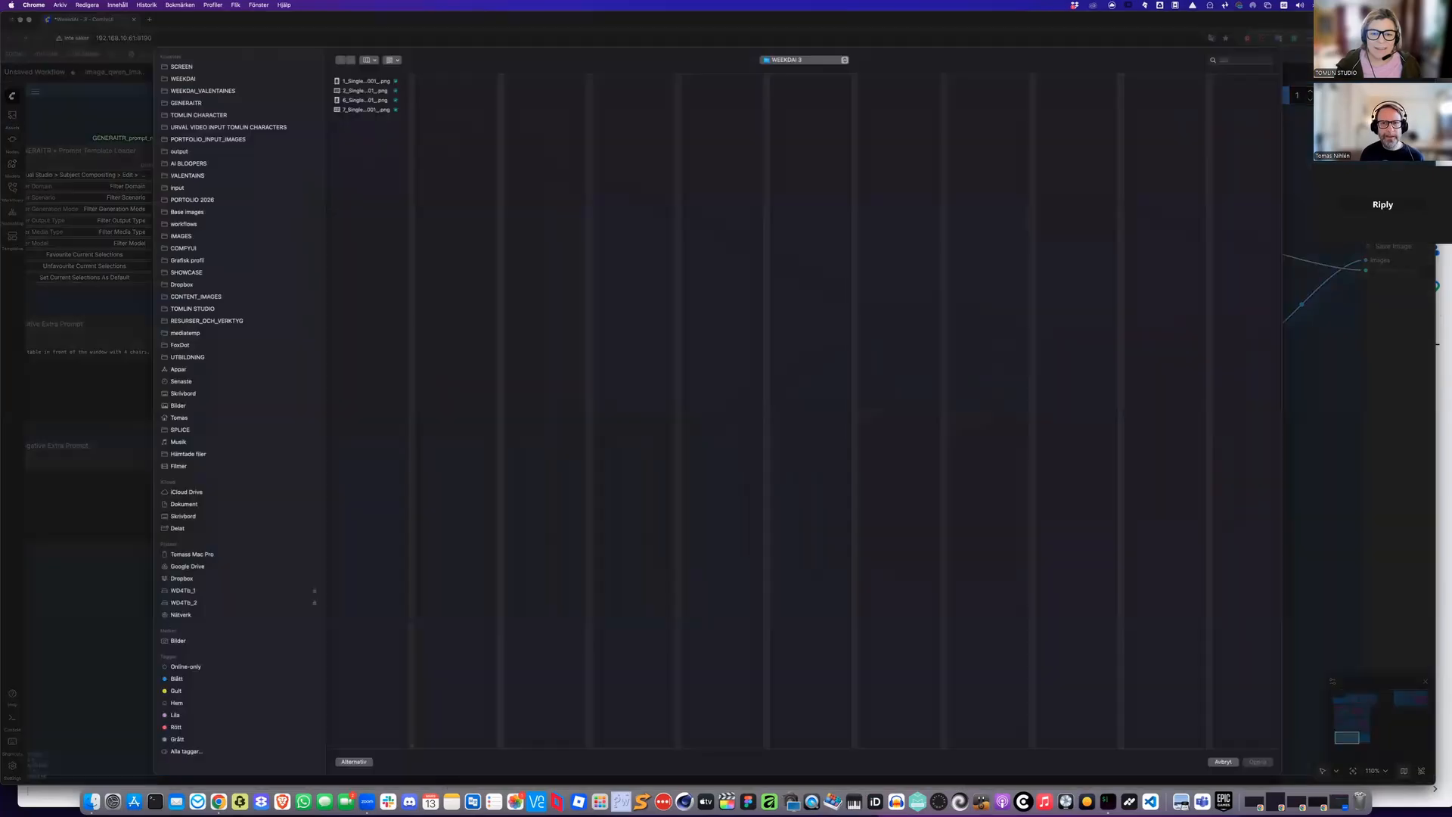
{"action": "key", "text": "Up"}
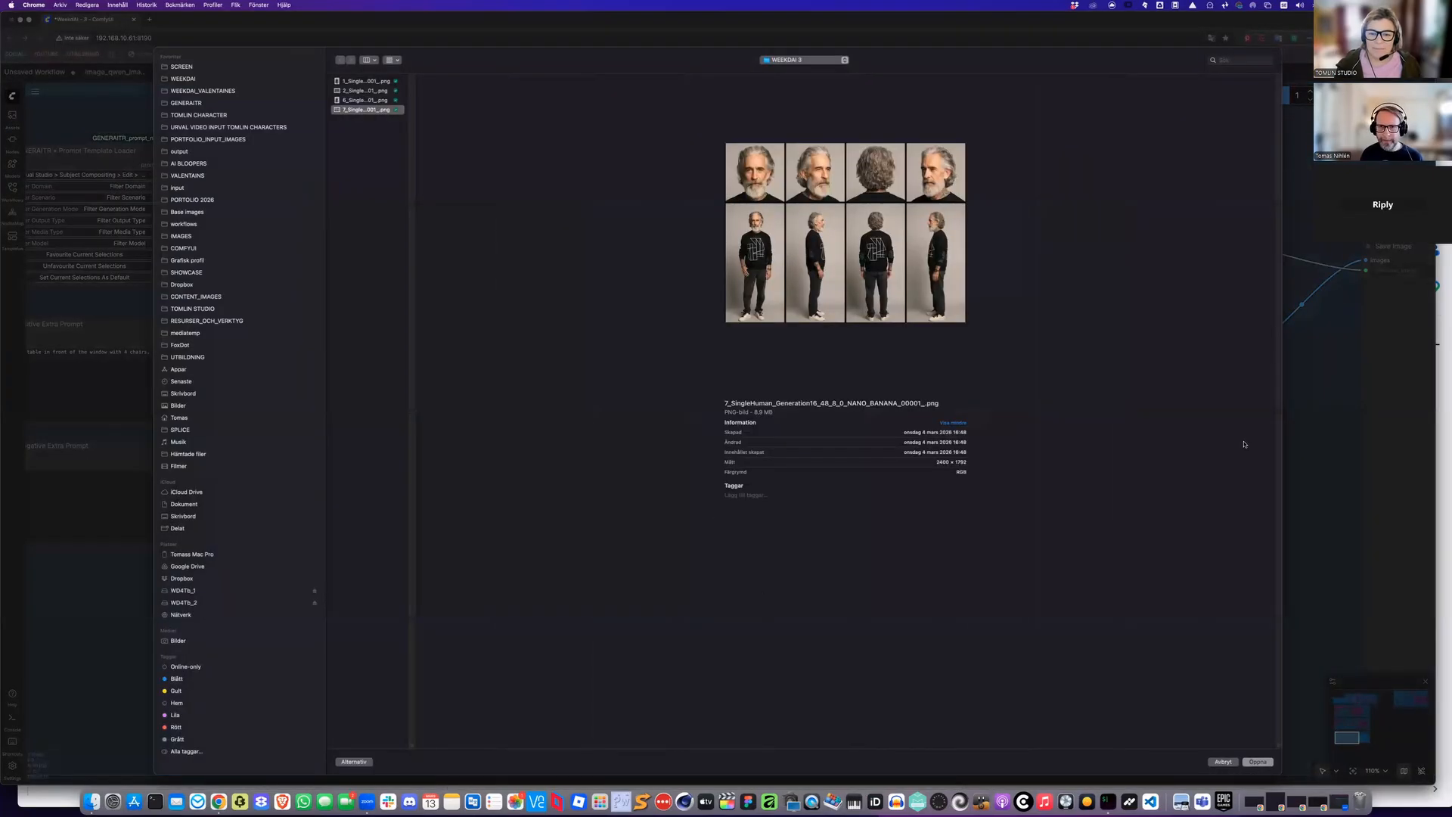
{"action": "key", "text": "Return"}
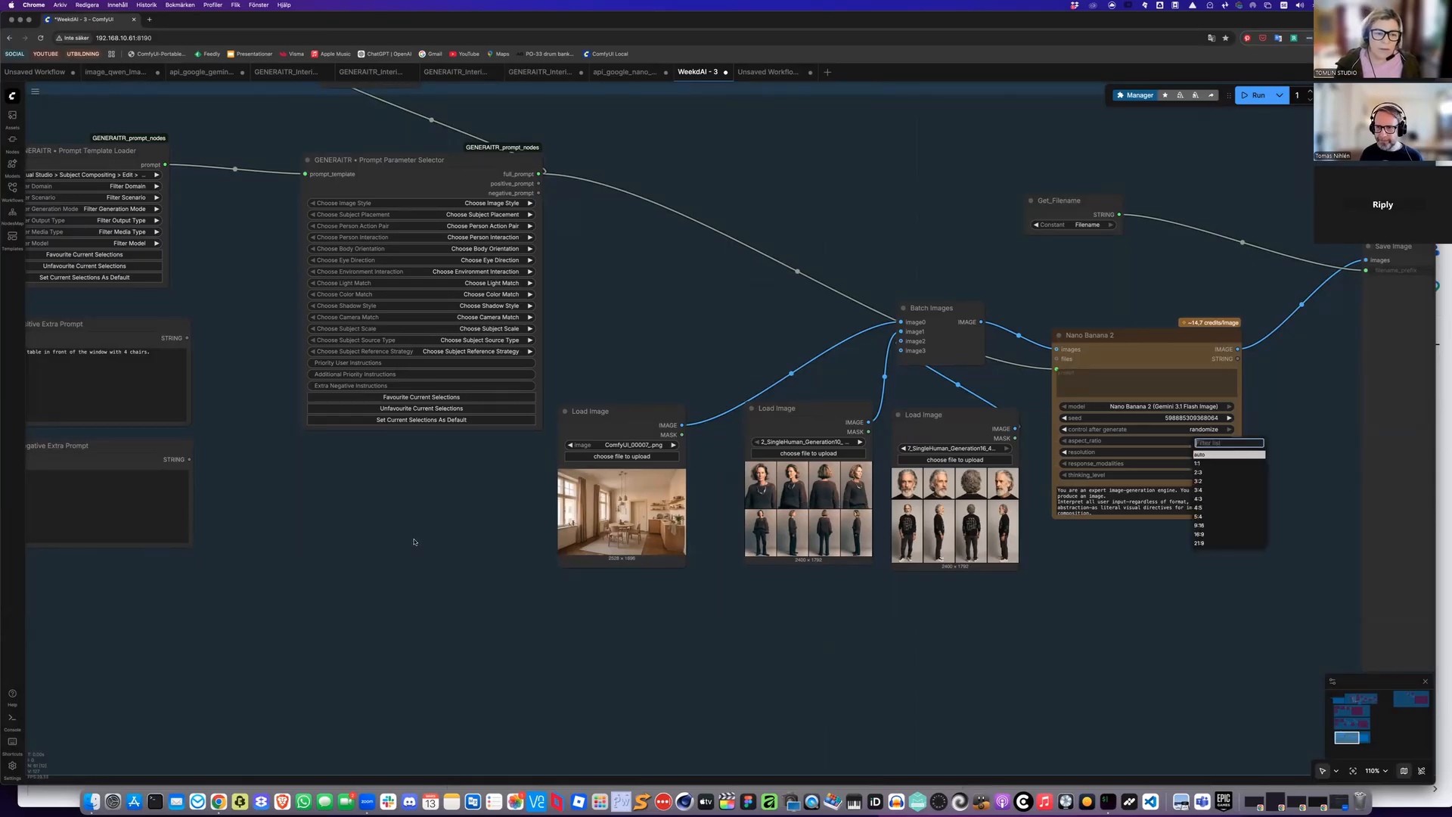
Set the Nano Banana 2 node's aspect ratio to 3:2
{"action": "left_click", "coordinate": [602, 599]}
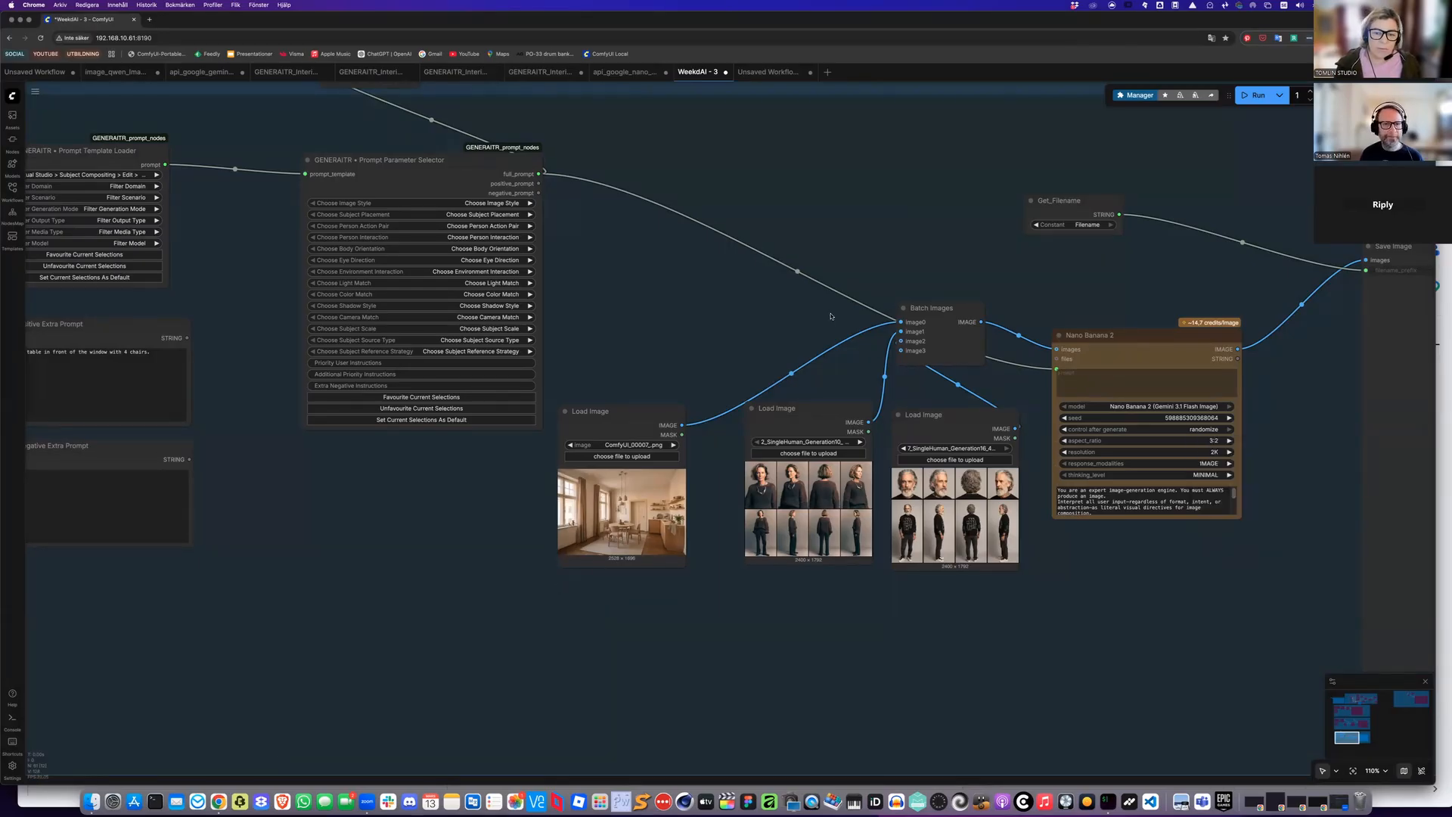
In the Prompt Parameter Selector, set the image style to Physically Accurate and subject placement to Center Of Room
{"action": "scroll", "coordinate": [810, 345], "scroll_direction": "left", "scroll_amount": 2}
{"action": "scroll", "coordinate": [809, 347], "scroll_direction": "left", "scroll_amount": 3}
{"action": "scroll", "coordinate": [821, 351], "scroll_direction": "up", "scroll_amount": 1}
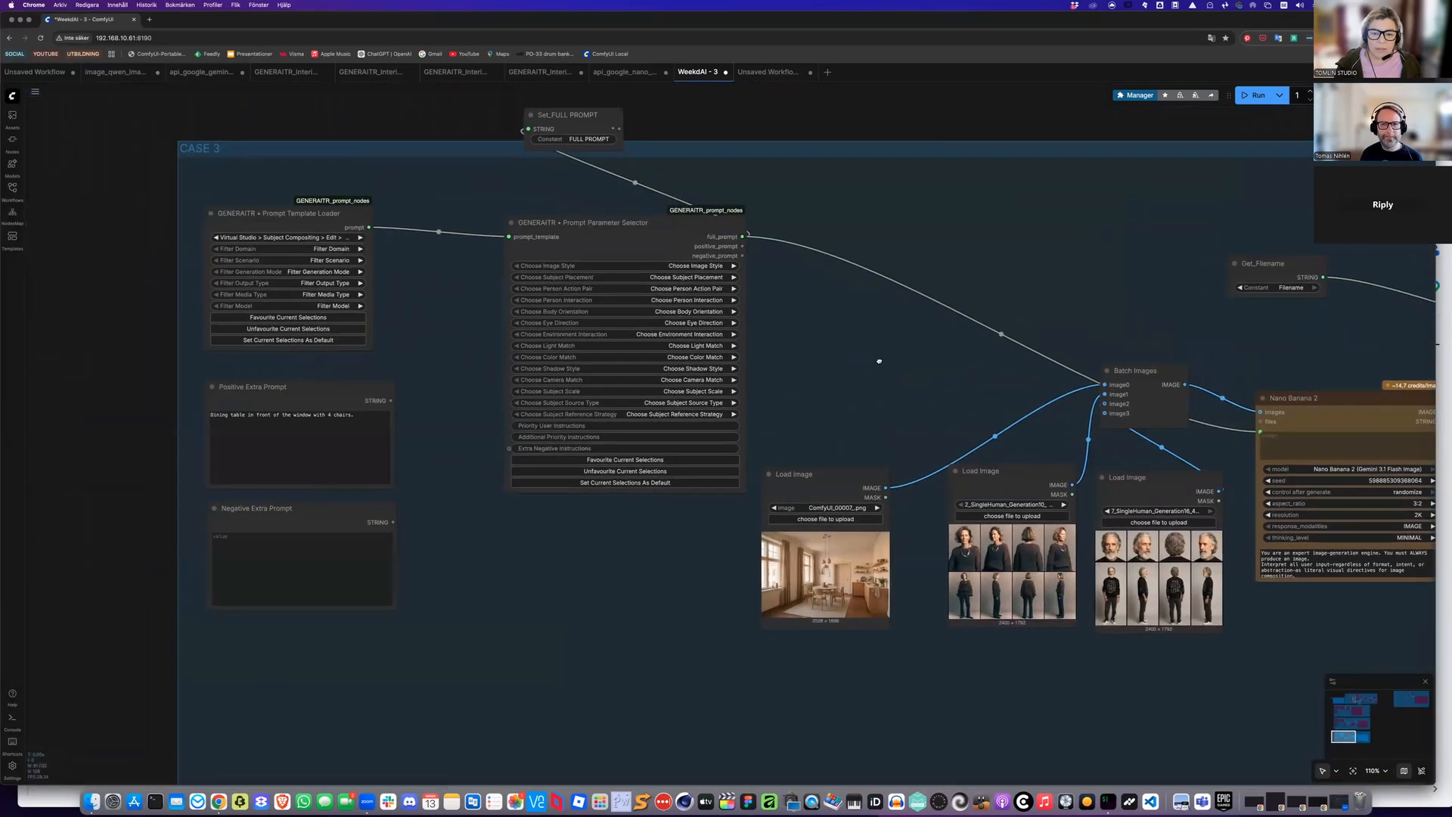
{"action": "scroll", "coordinate": [953, 375], "scroll_direction": "up", "scroll_amount": 5}
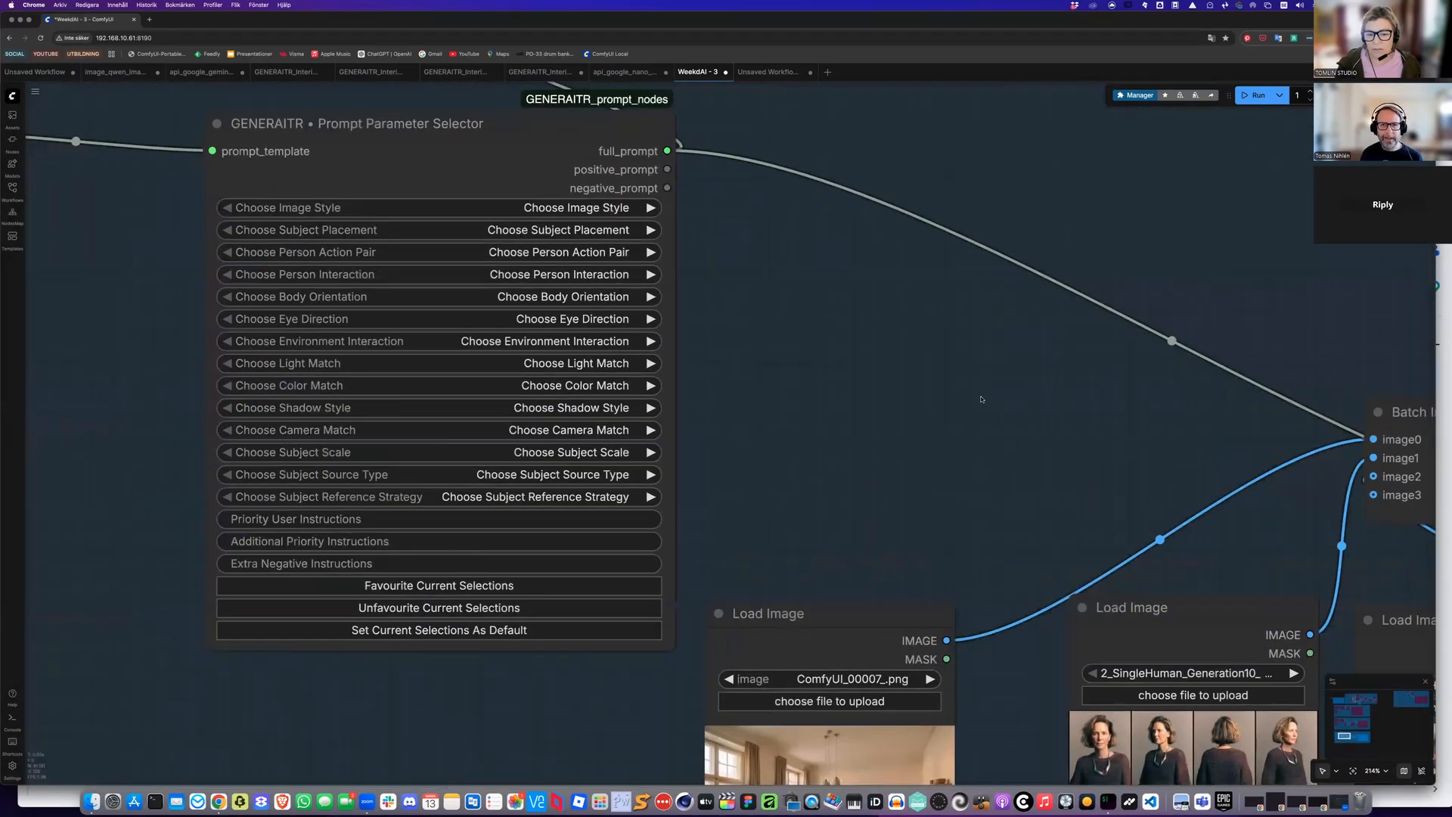
{"action": "scroll", "coordinate": [980, 399], "scroll_direction": "left", "scroll_amount": 4}
{"action": "scroll", "coordinate": [981, 398], "scroll_direction": "up", "scroll_amount": 1}
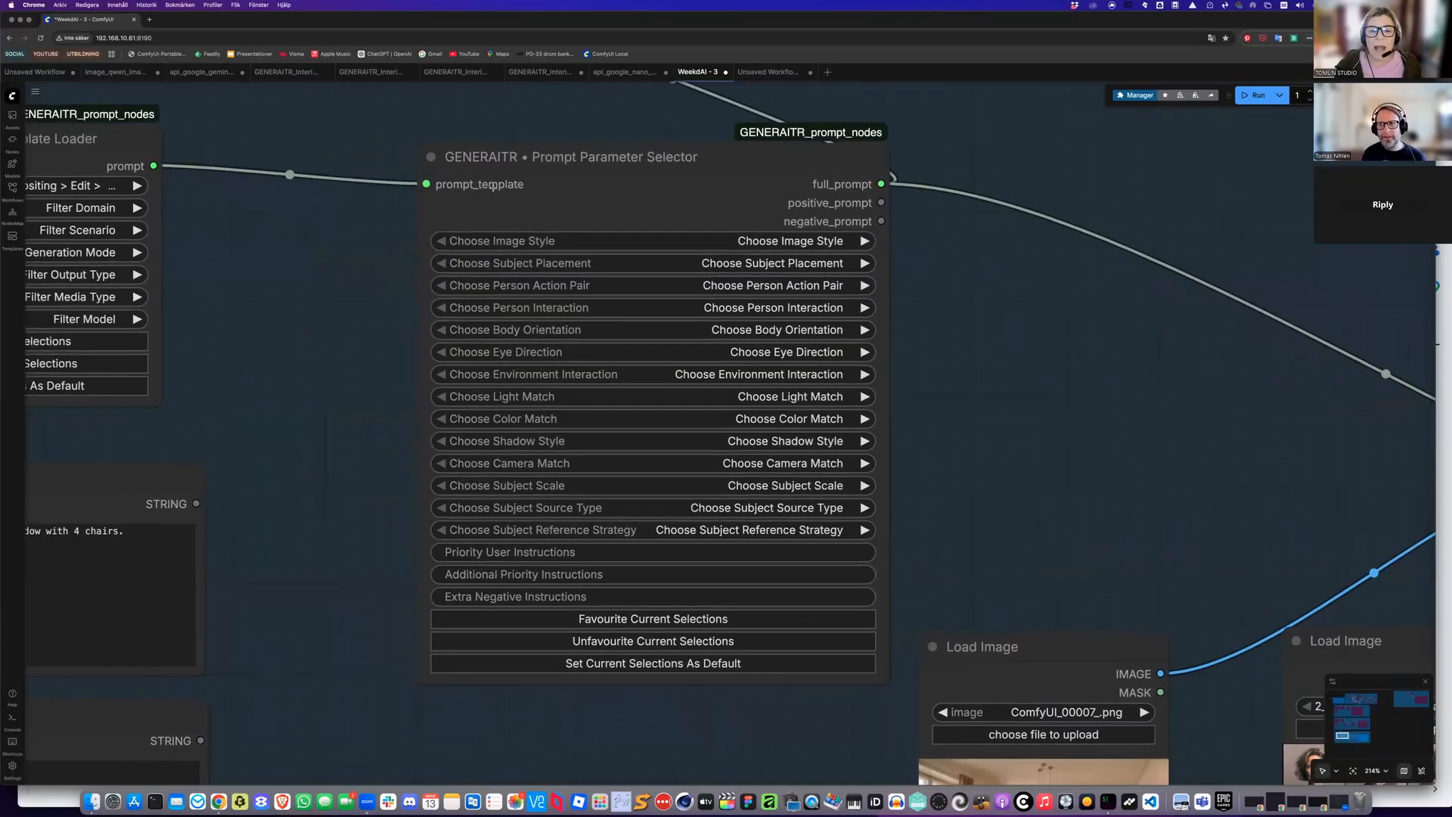
{"action": "scroll", "coordinate": [821, 240], "scroll_direction": "up", "scroll_amount": 2}
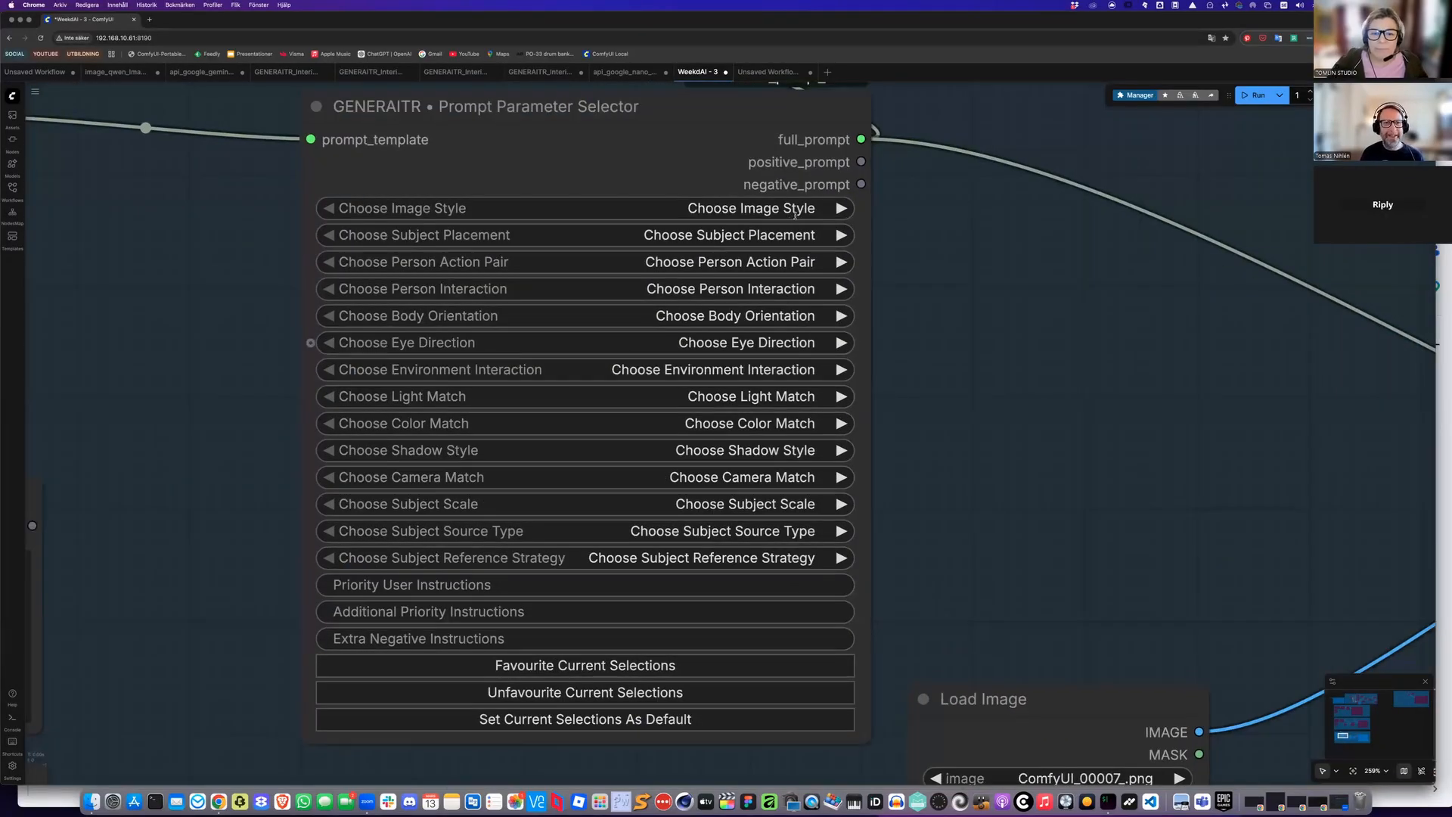
{"action": "left_click", "coordinate": [826, 238]}
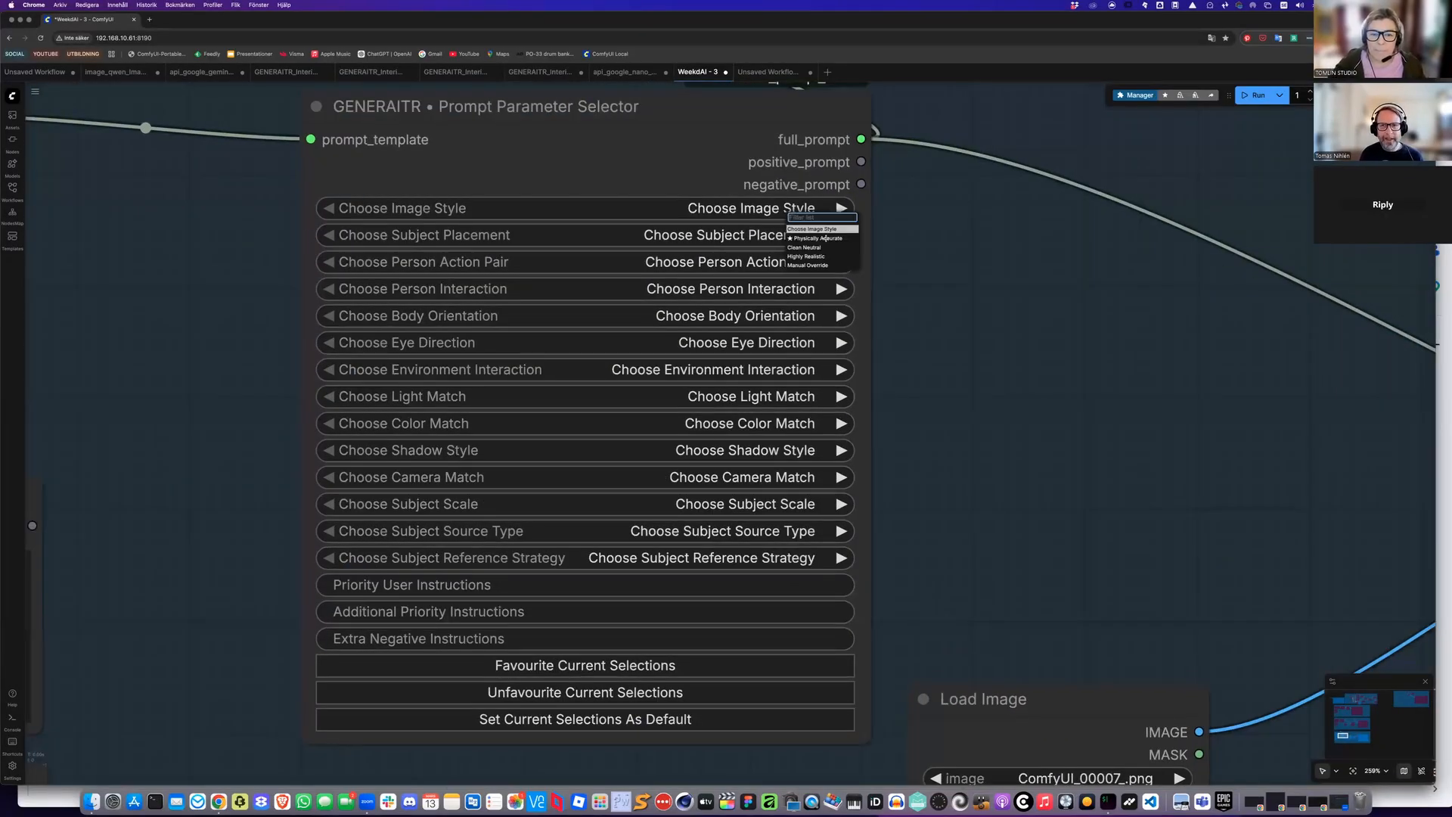
{"action": "left_click", "coordinate": [815, 238]}
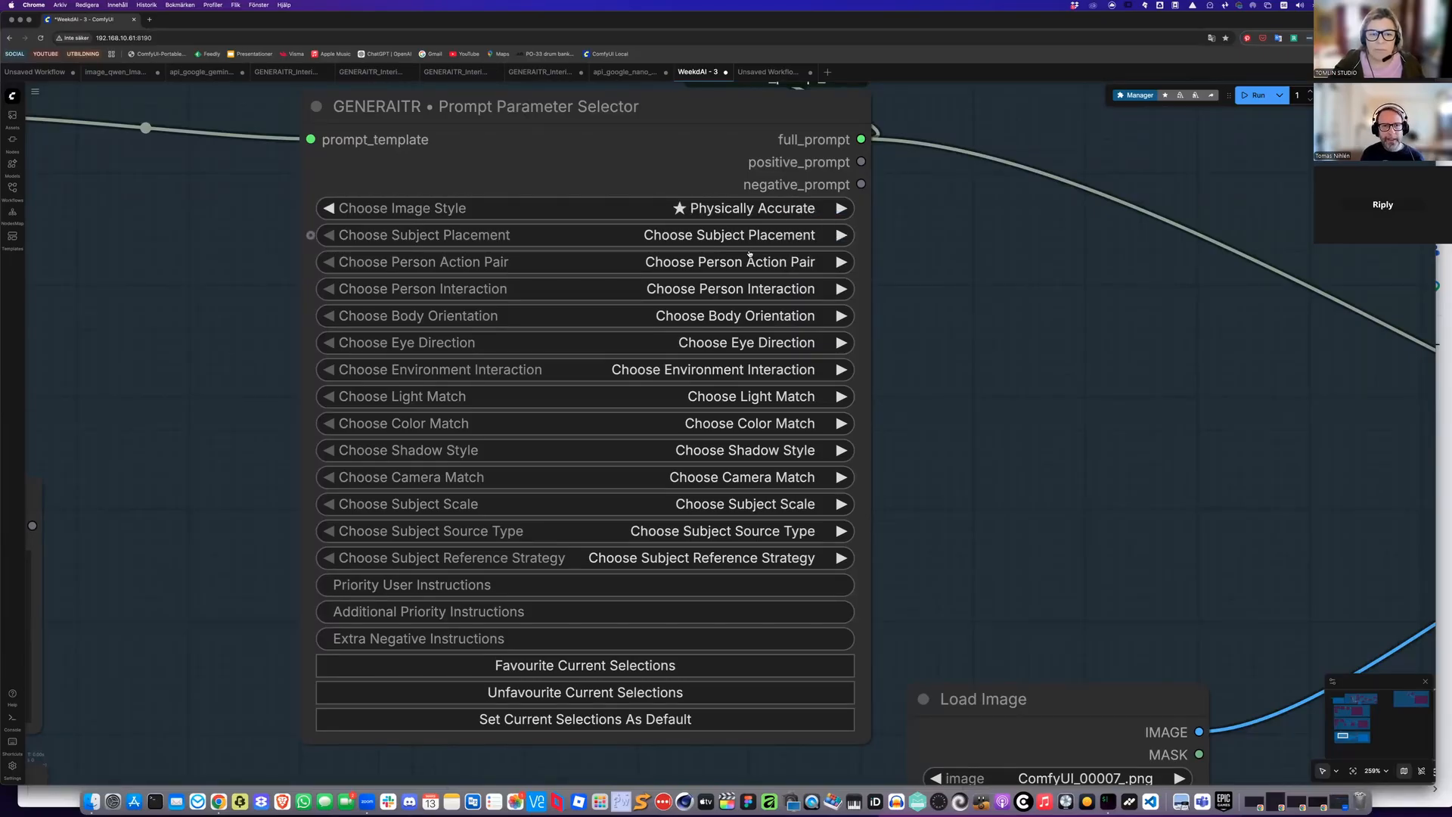
{"action": "left_click", "coordinate": [740, 236]}
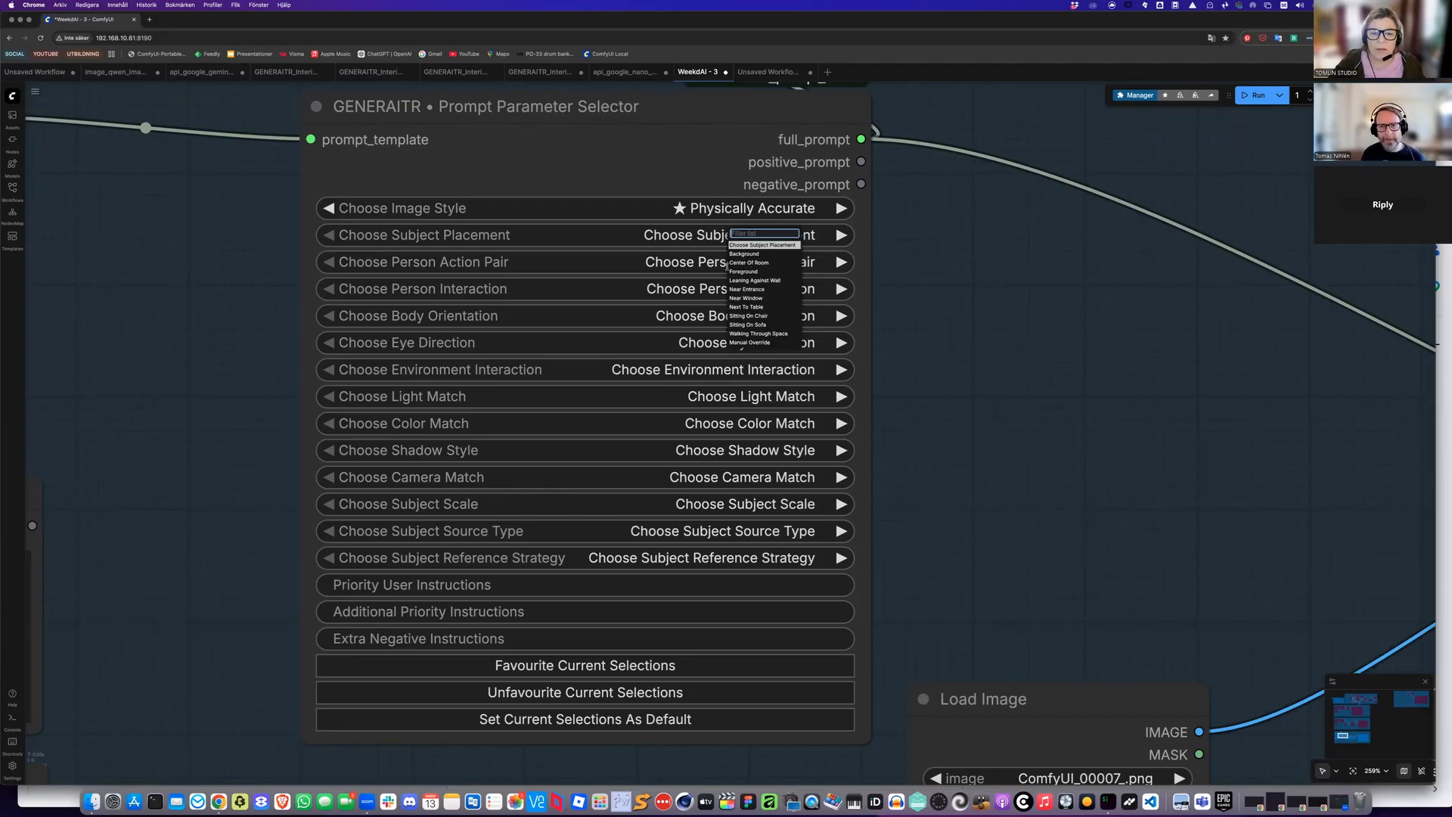
{"action": "left_click", "coordinate": [732, 264]}
Set the person action pair to Laughing Together and the person interaction to Close Conversation
{"action": "left_click", "coordinate": [742, 262]}
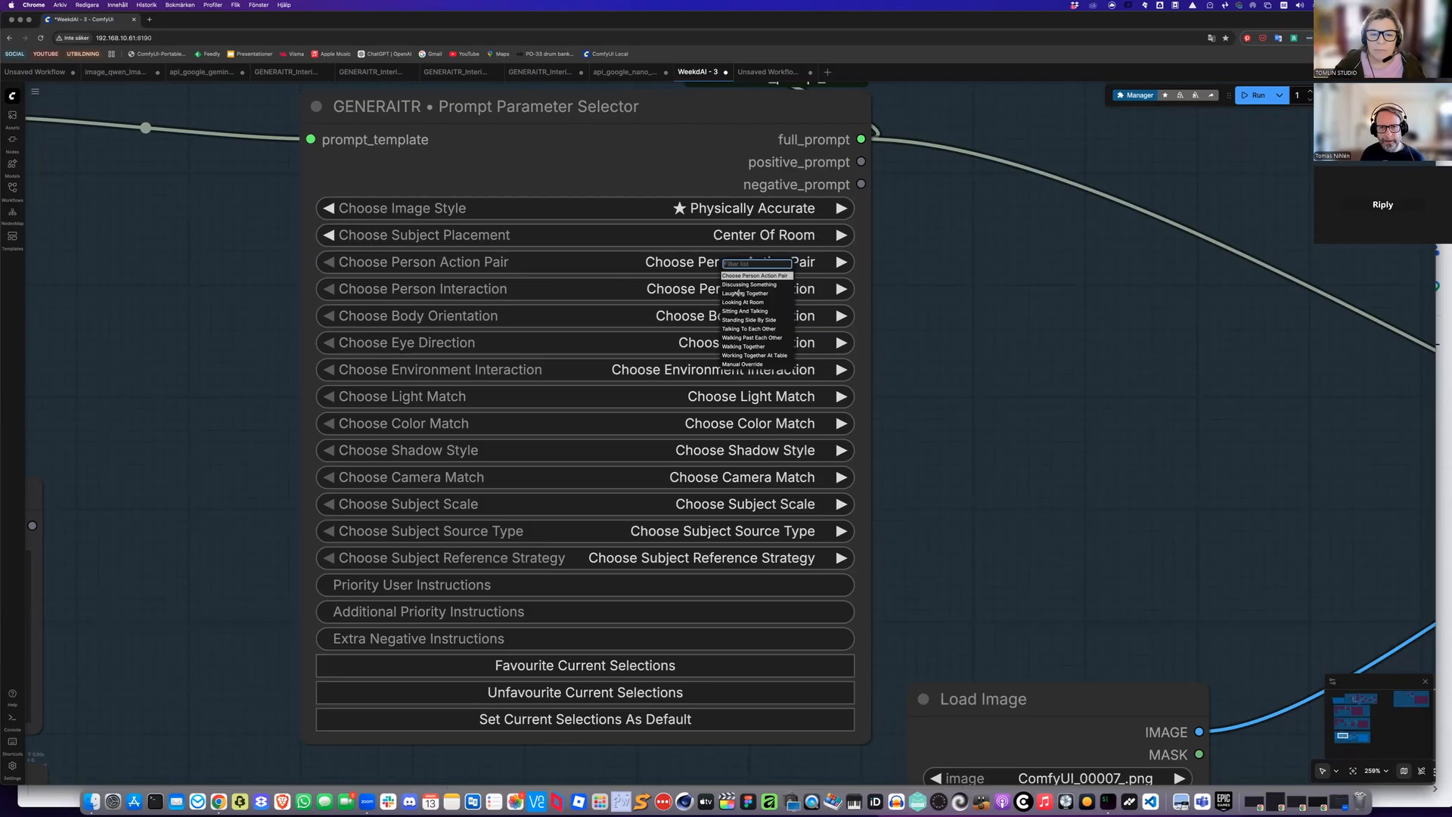
{"action": "left_click", "coordinate": [759, 318]}
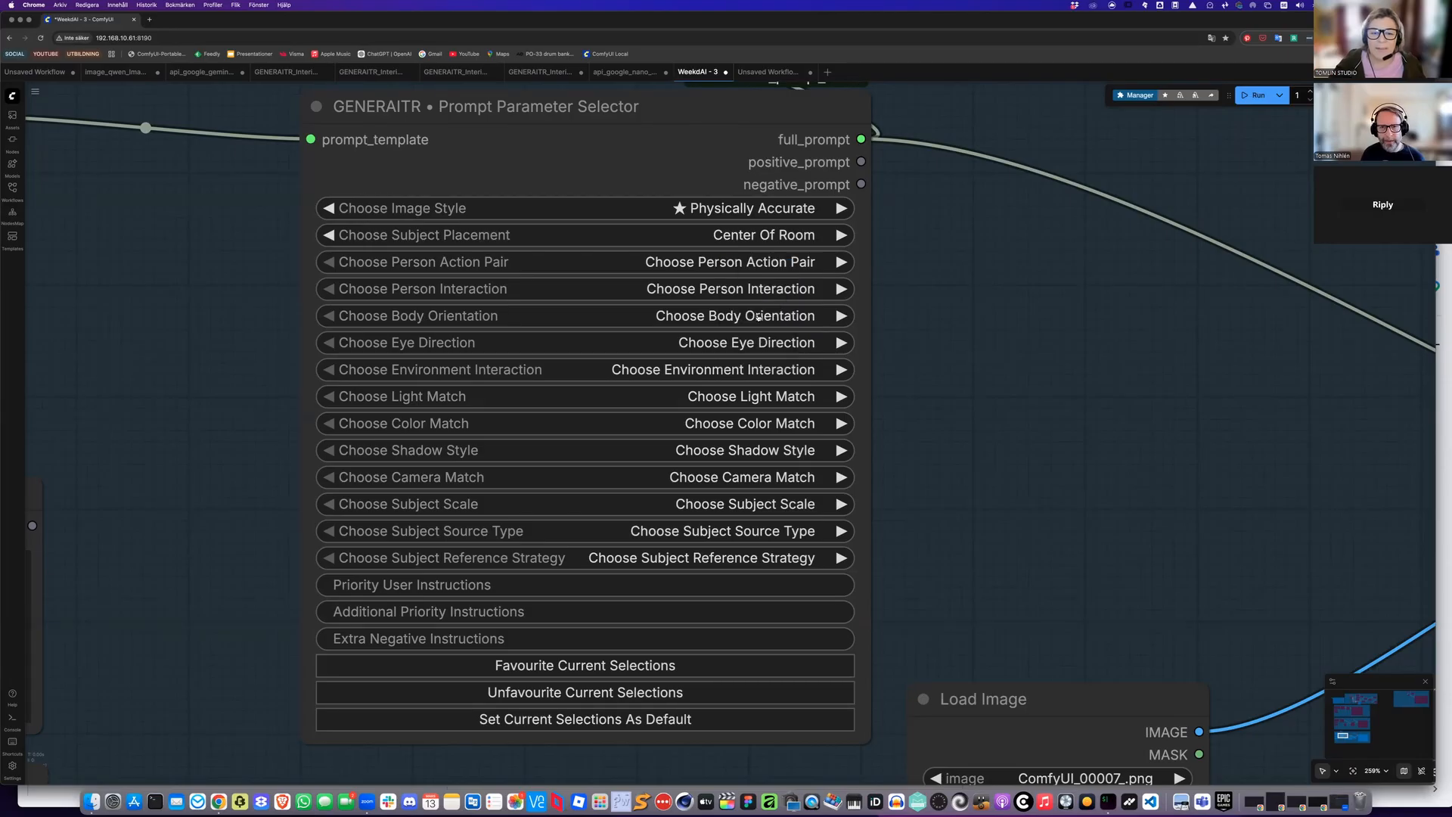
{"action": "left_click", "coordinate": [739, 293]}
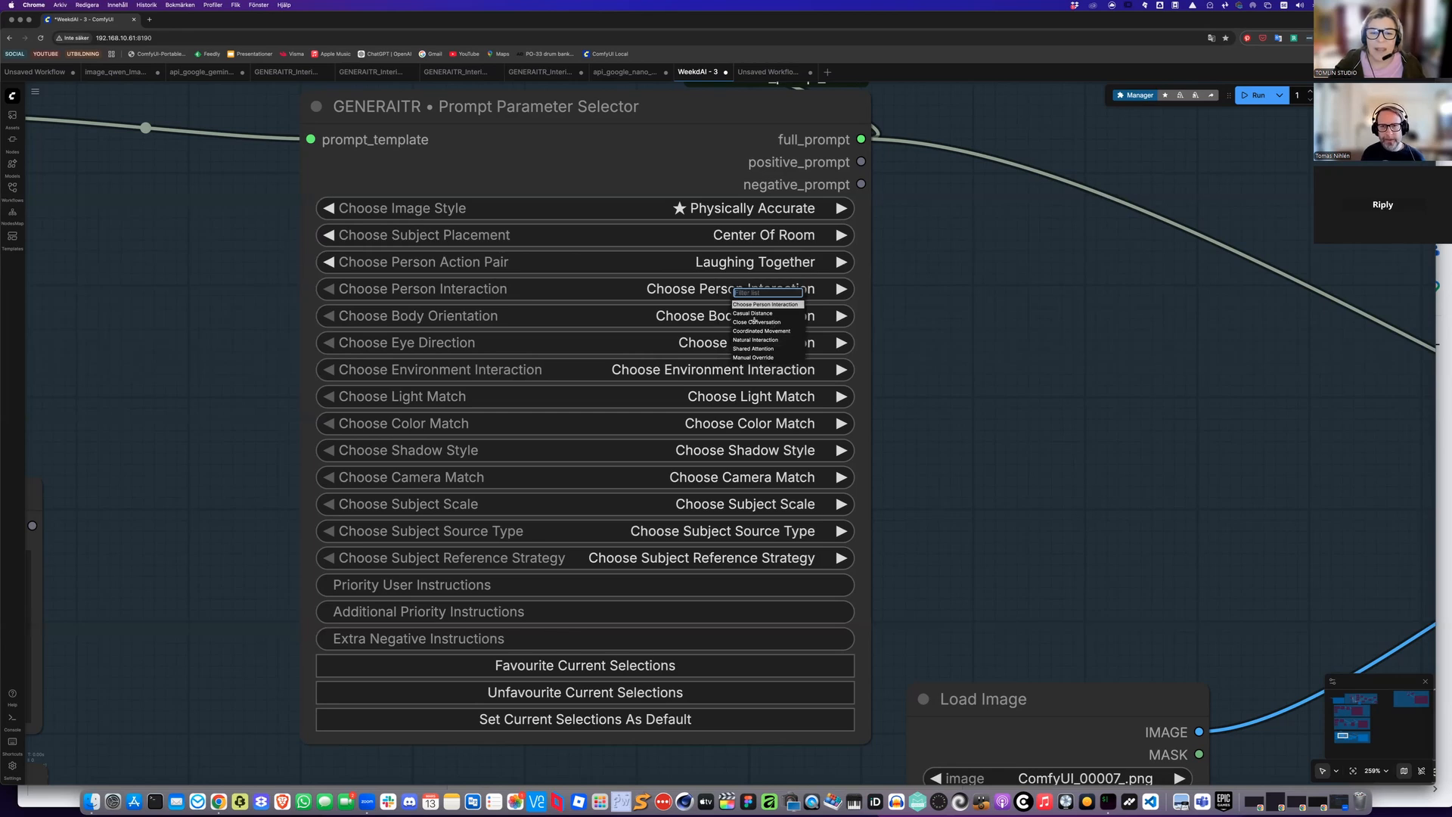
{"action": "left_click", "coordinate": [766, 323]}
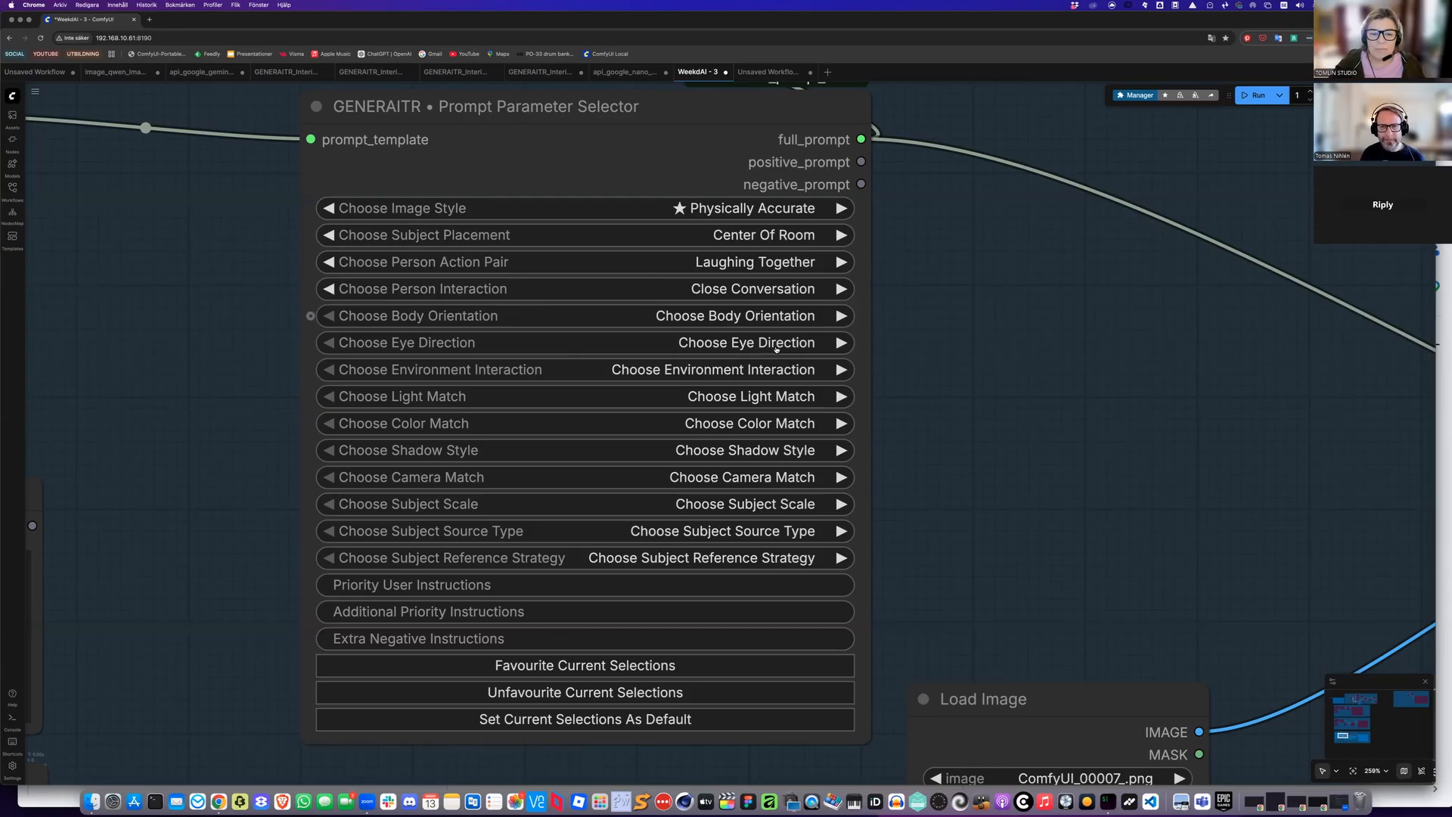
Try to set the body orientation to Facing Sideways
{"action": "left_click", "coordinate": [760, 317]}
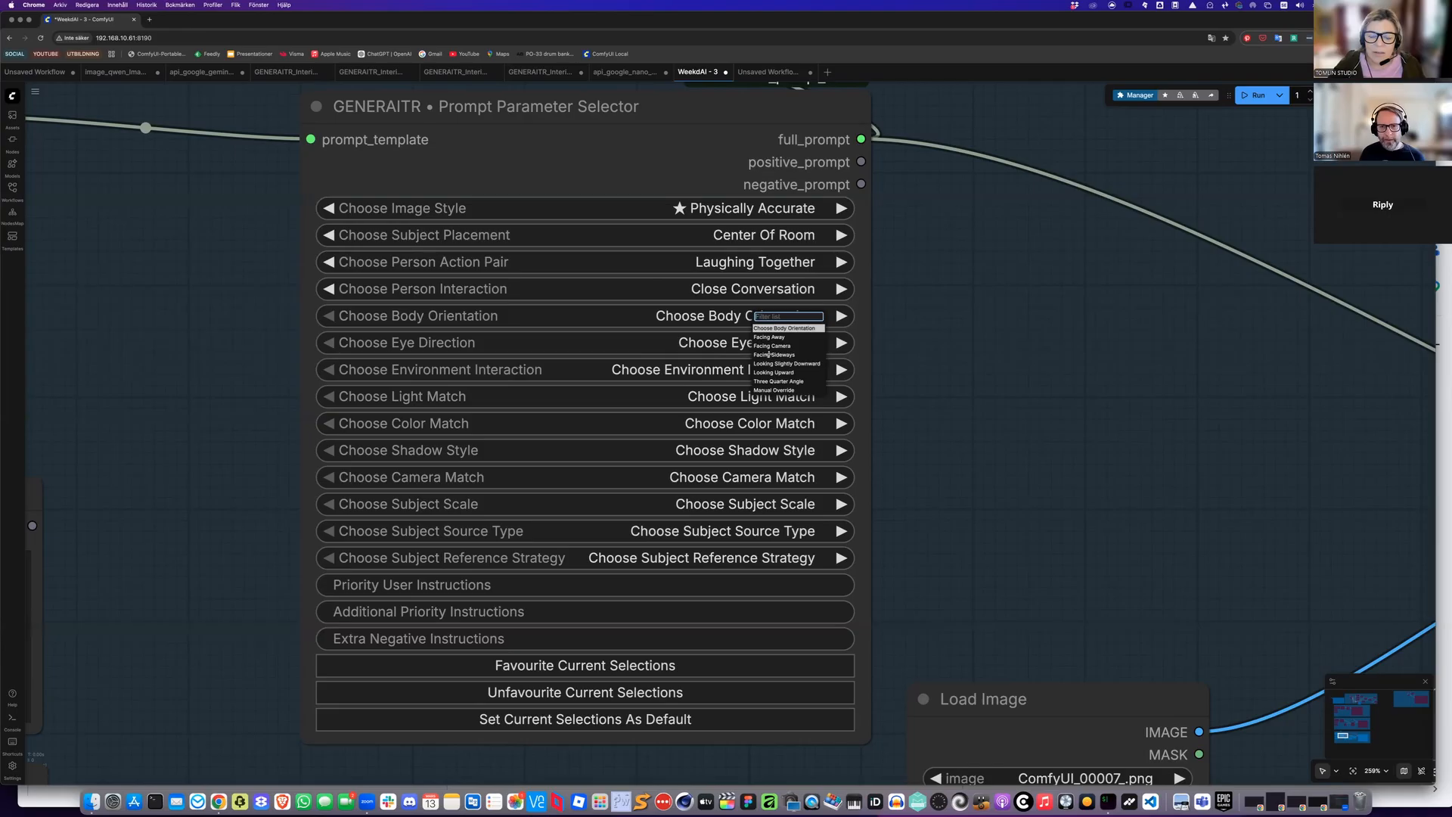
{"action": "left_click", "coordinate": [768, 355]}
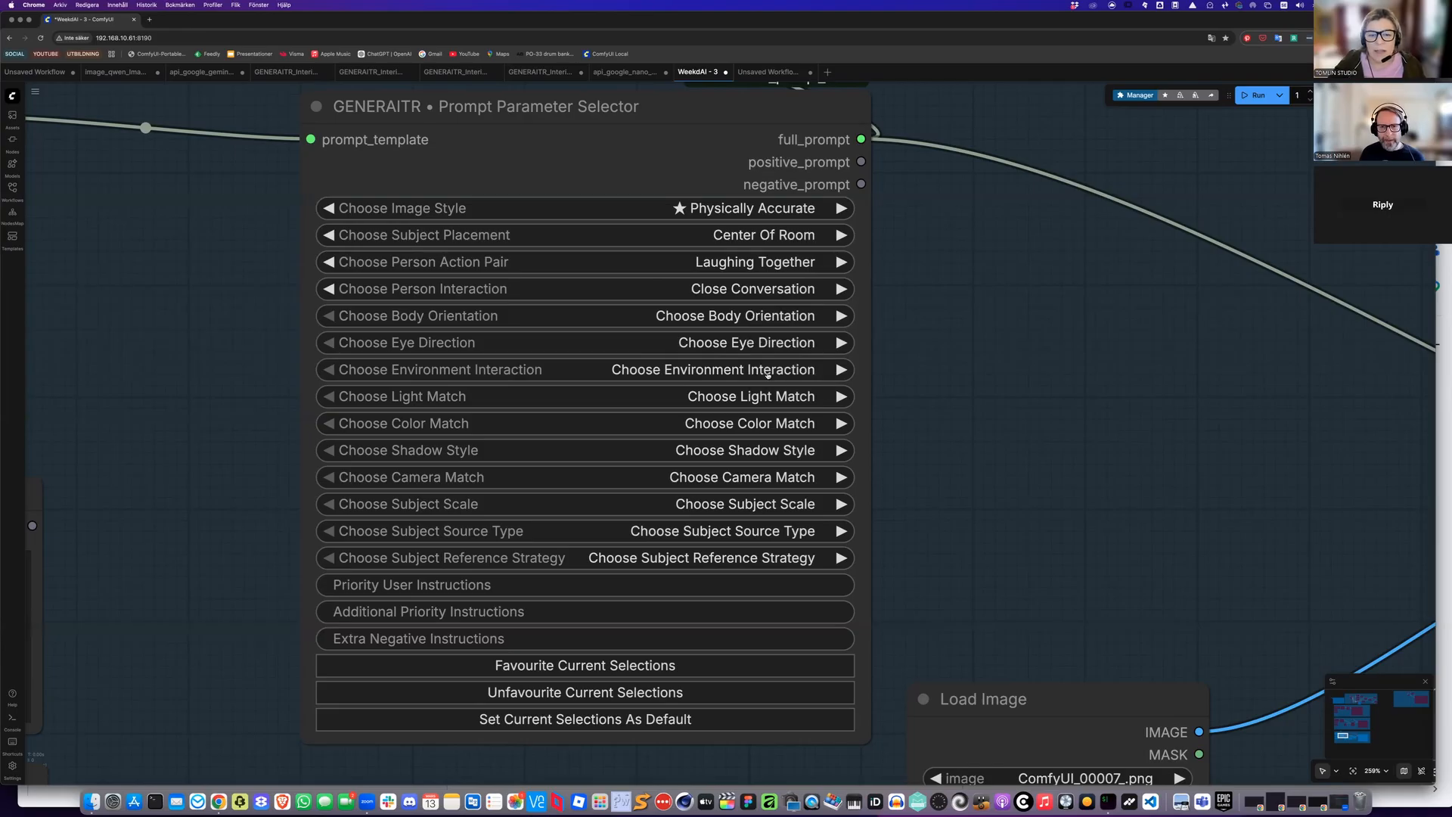
Set the eye direction to Looking At Another Person and the environment interaction to Sitting Naturally
{"action": "left_click", "coordinate": [761, 356]}
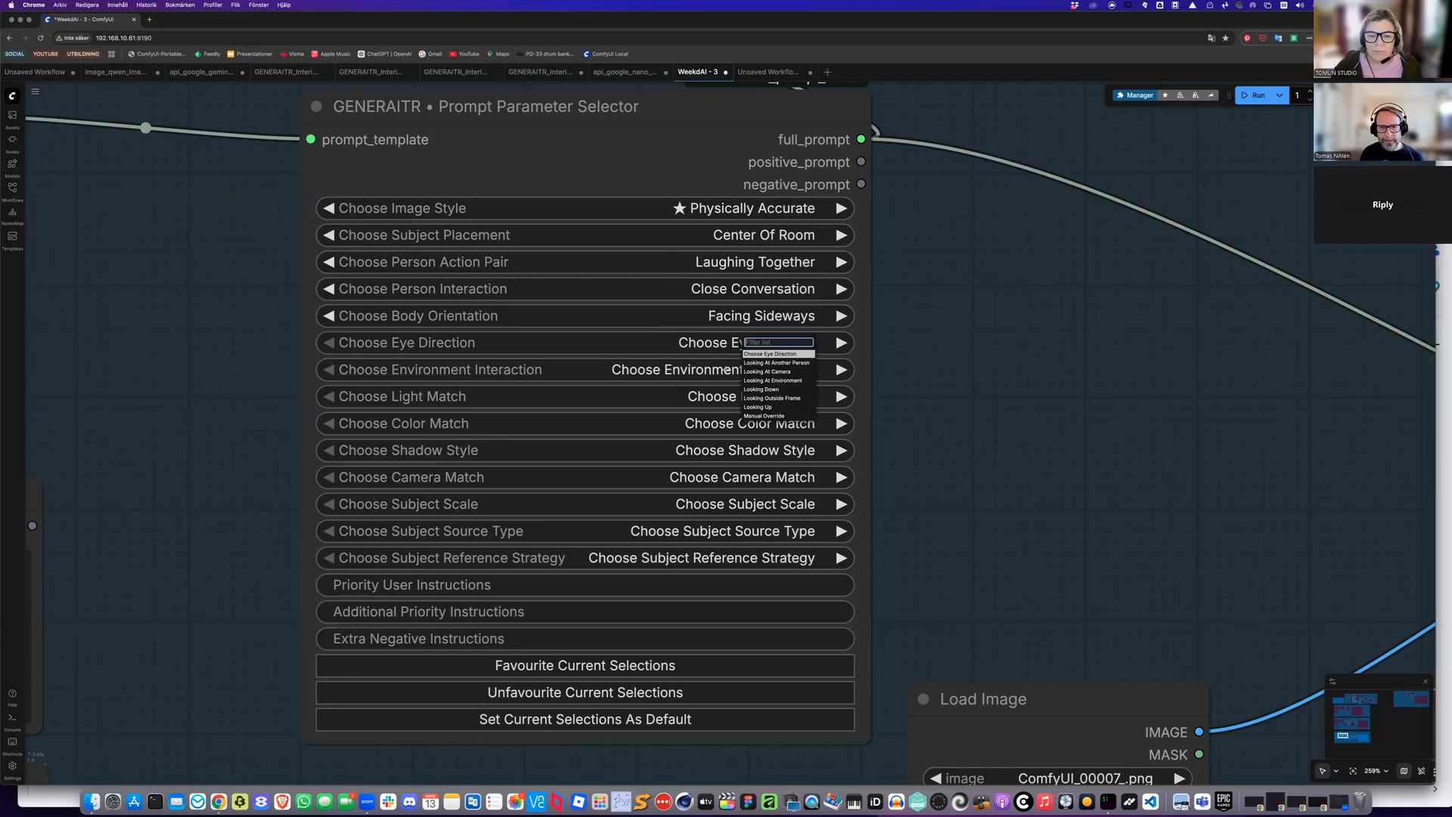
{"action": "left_click", "coordinate": [765, 363]}
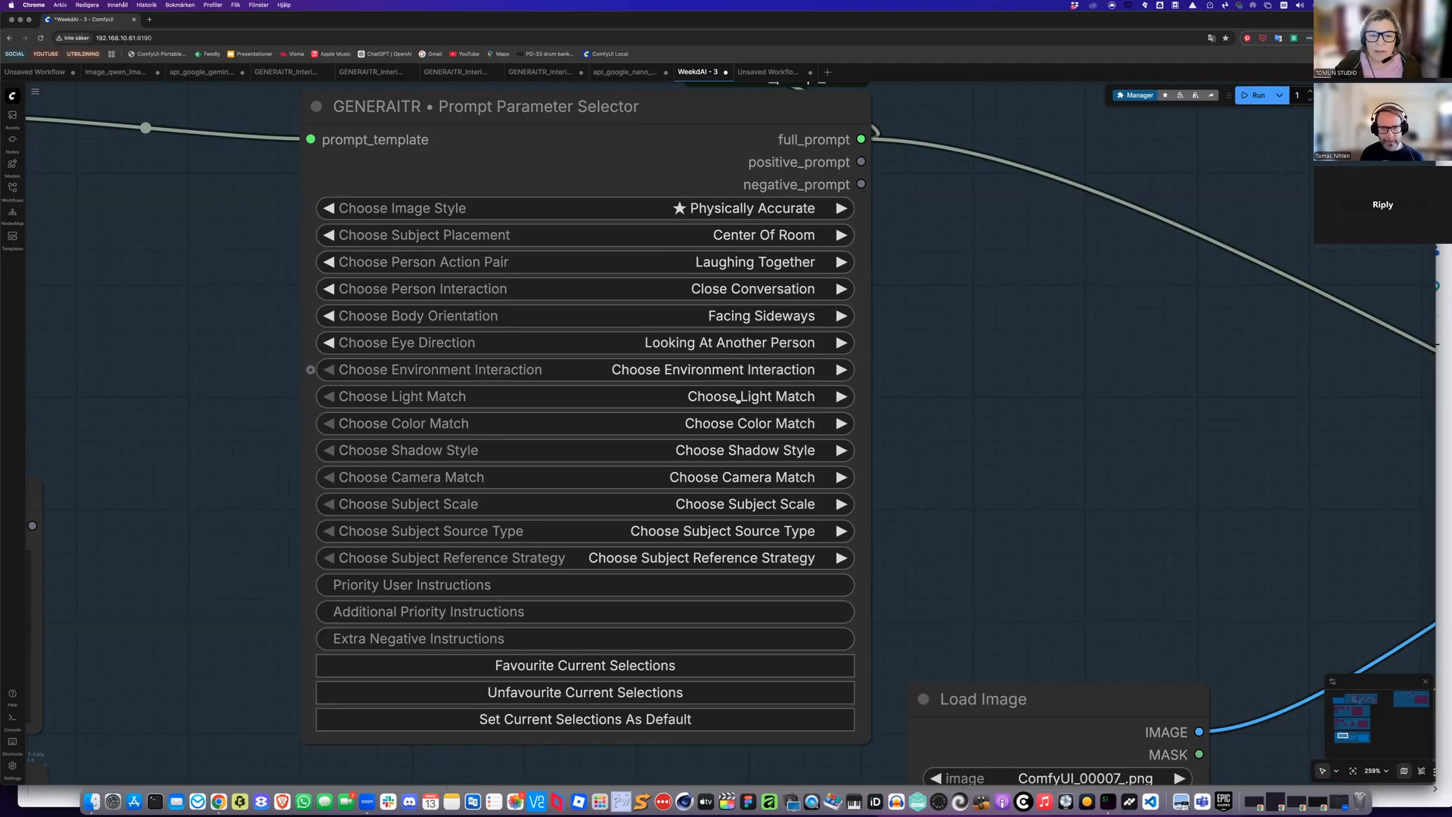
{"action": "left_click", "coordinate": [724, 370]}
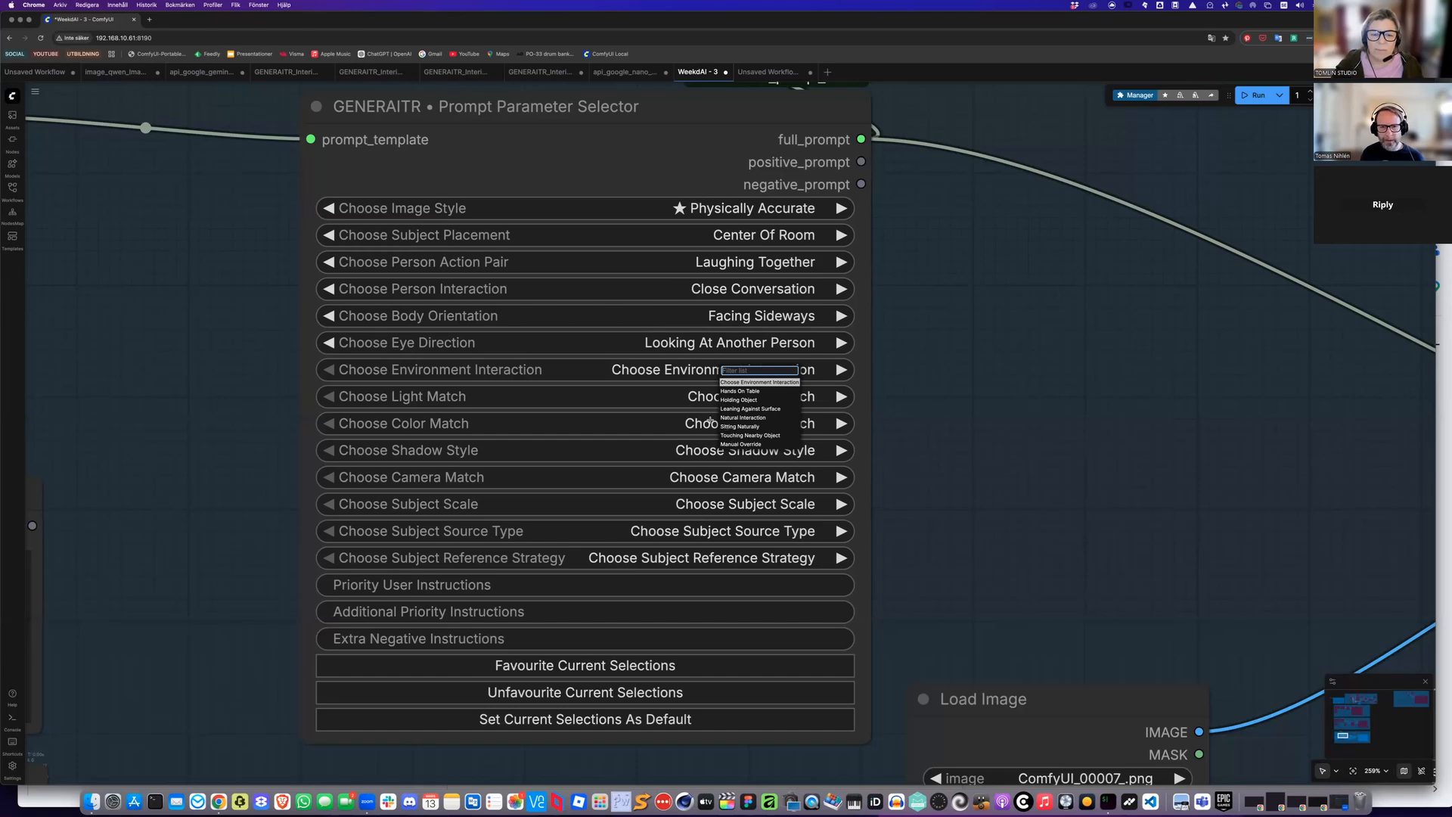
{"action": "left_click", "coordinate": [737, 427]}
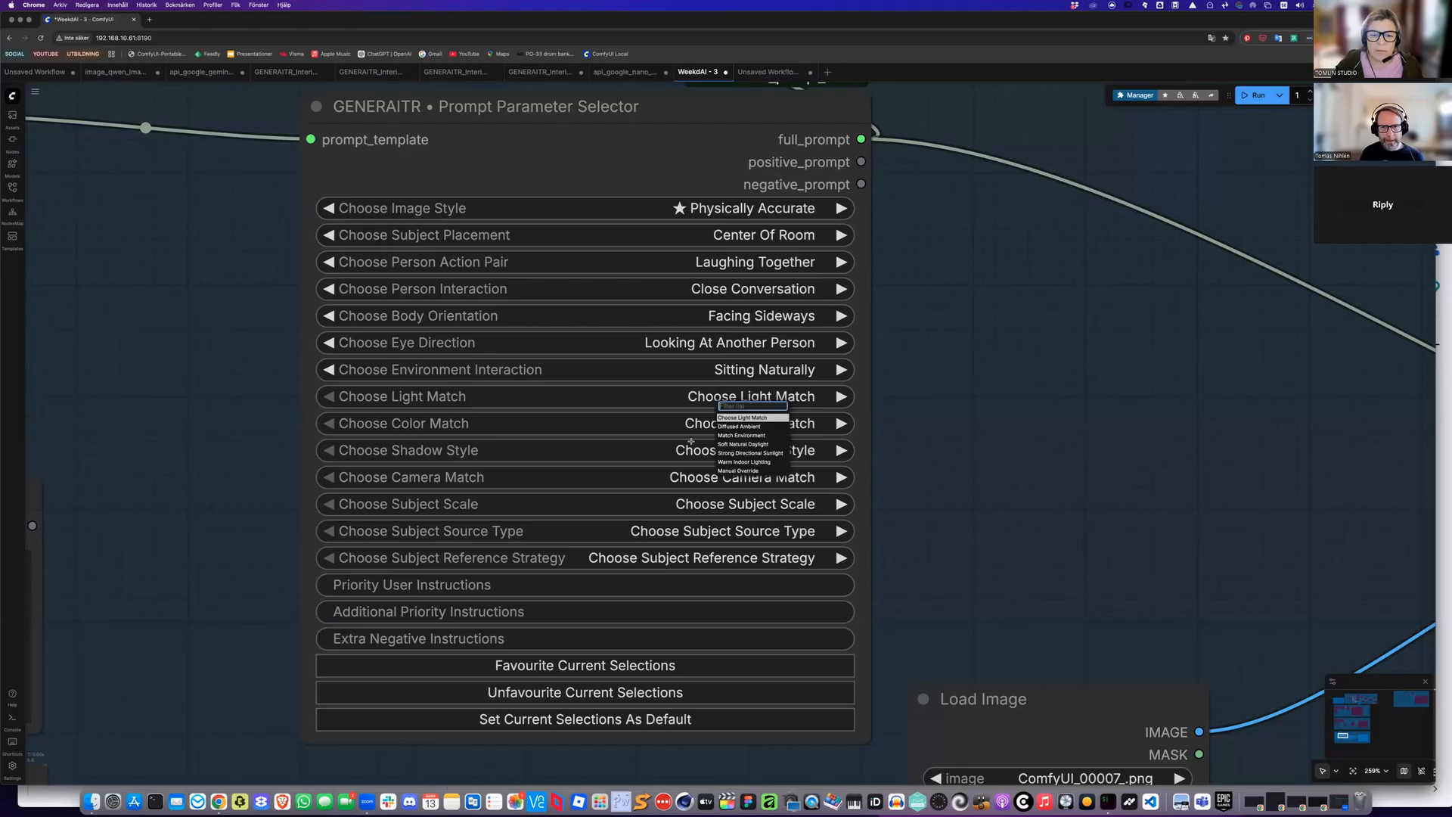
Set the light match to Diffused Ambient and the color match to Neutral Integration
{"action": "left_click", "coordinate": [725, 425]}
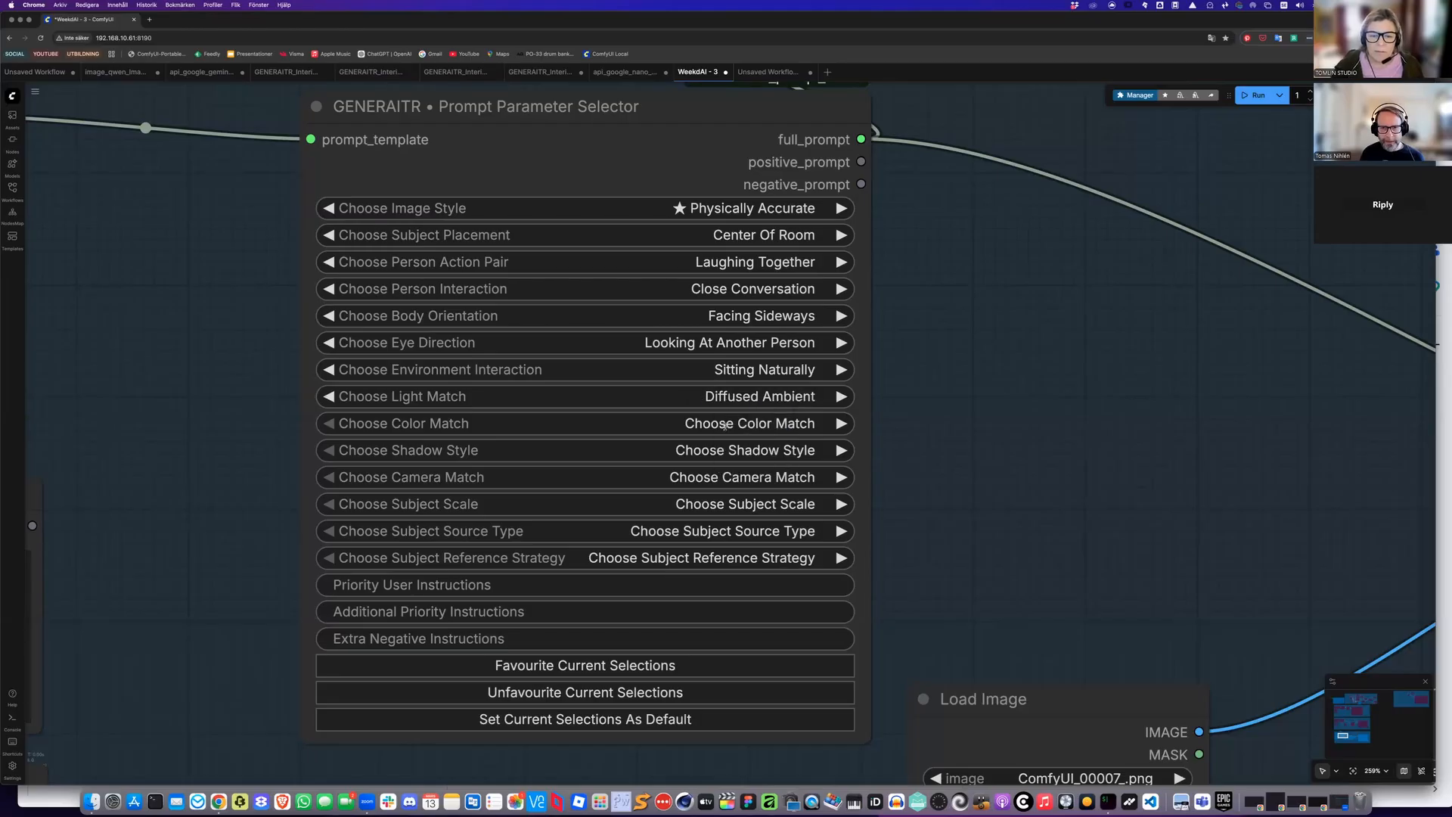
{"action": "left_click", "coordinate": [728, 425]}
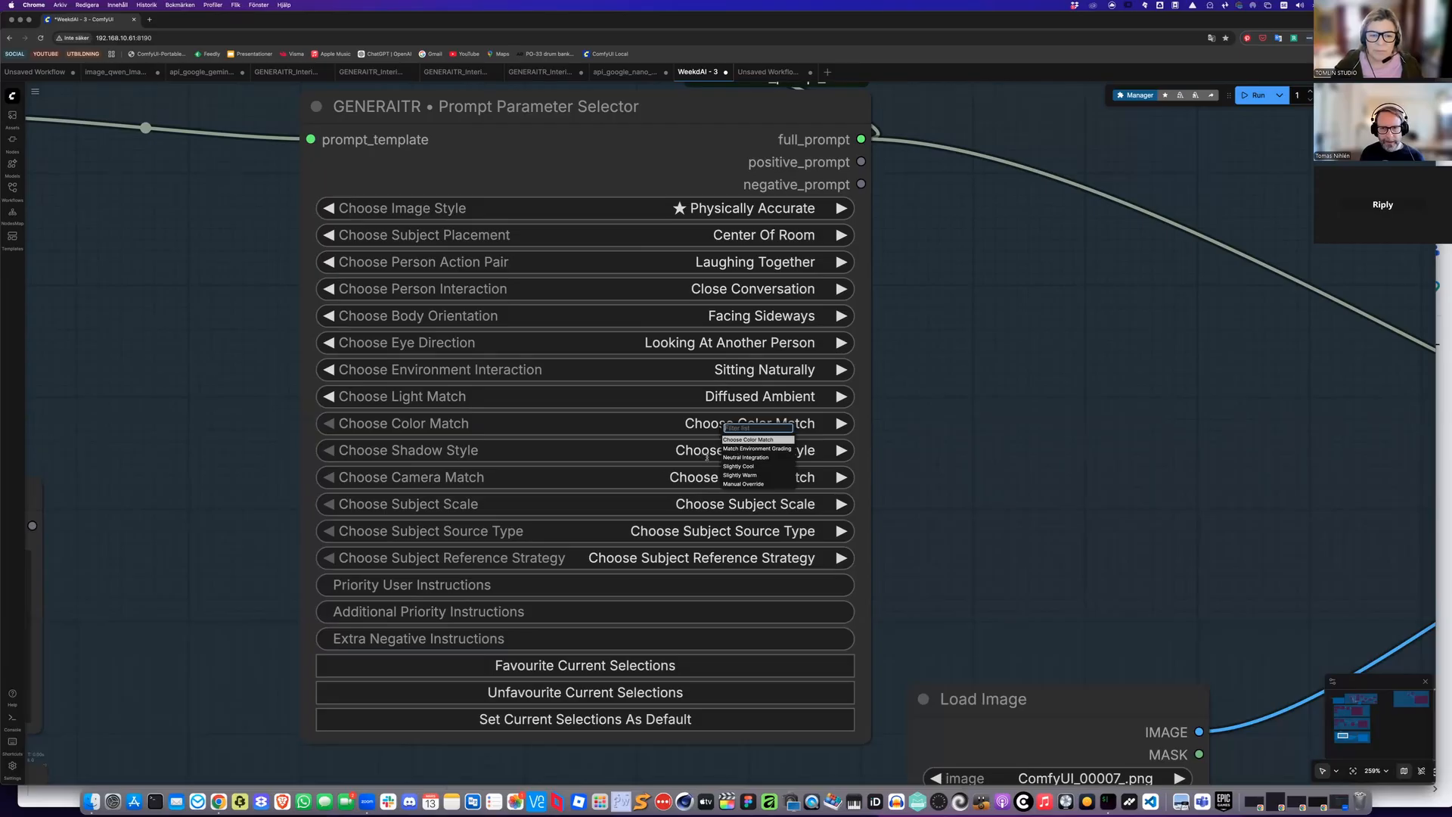
{"action": "left_click", "coordinate": [738, 458]}
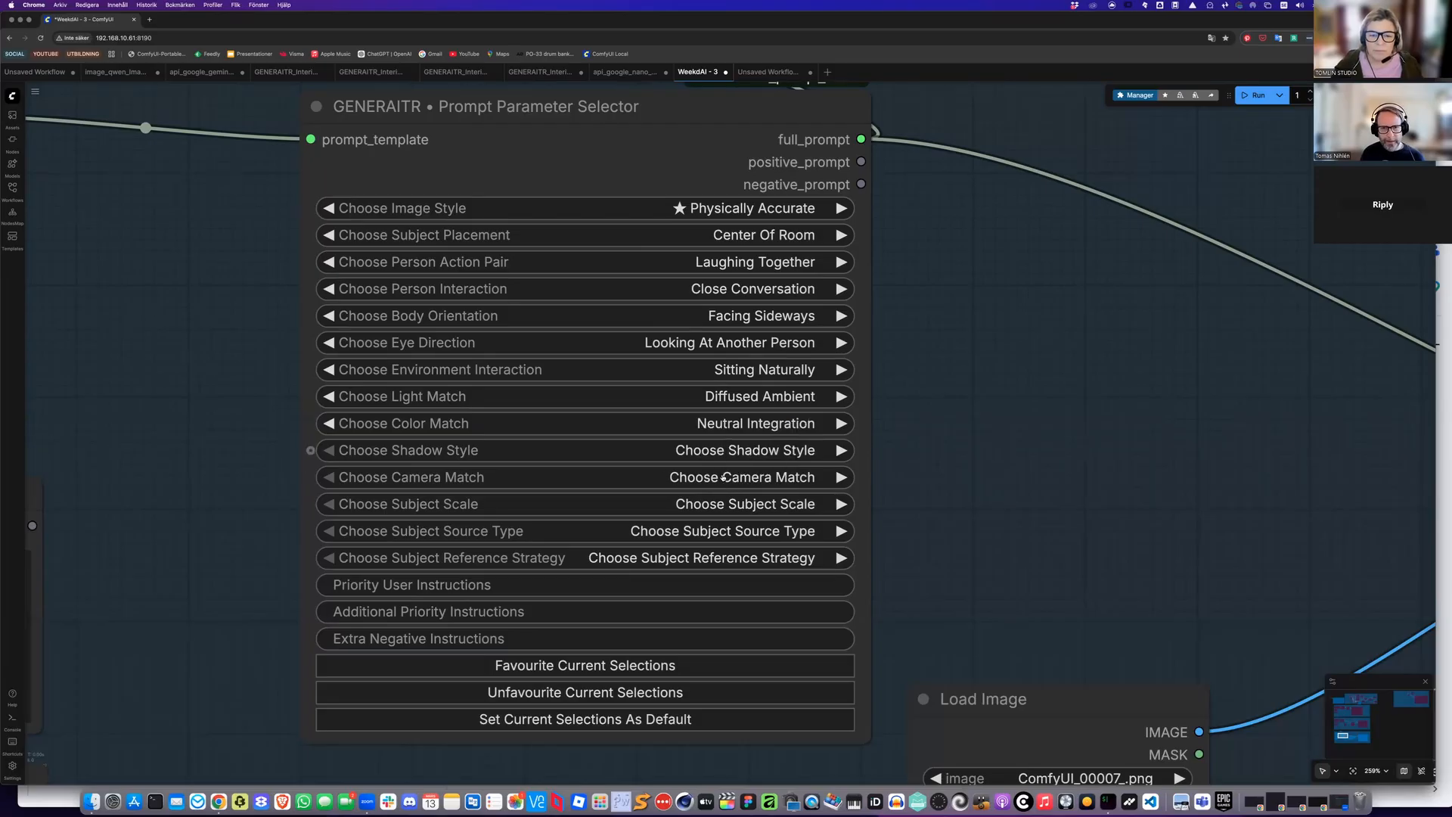
Set the shadow style to Ambient Soft Shadows and the camera match to Eye Level Perspective
{"action": "left_click", "coordinate": [725, 477]}
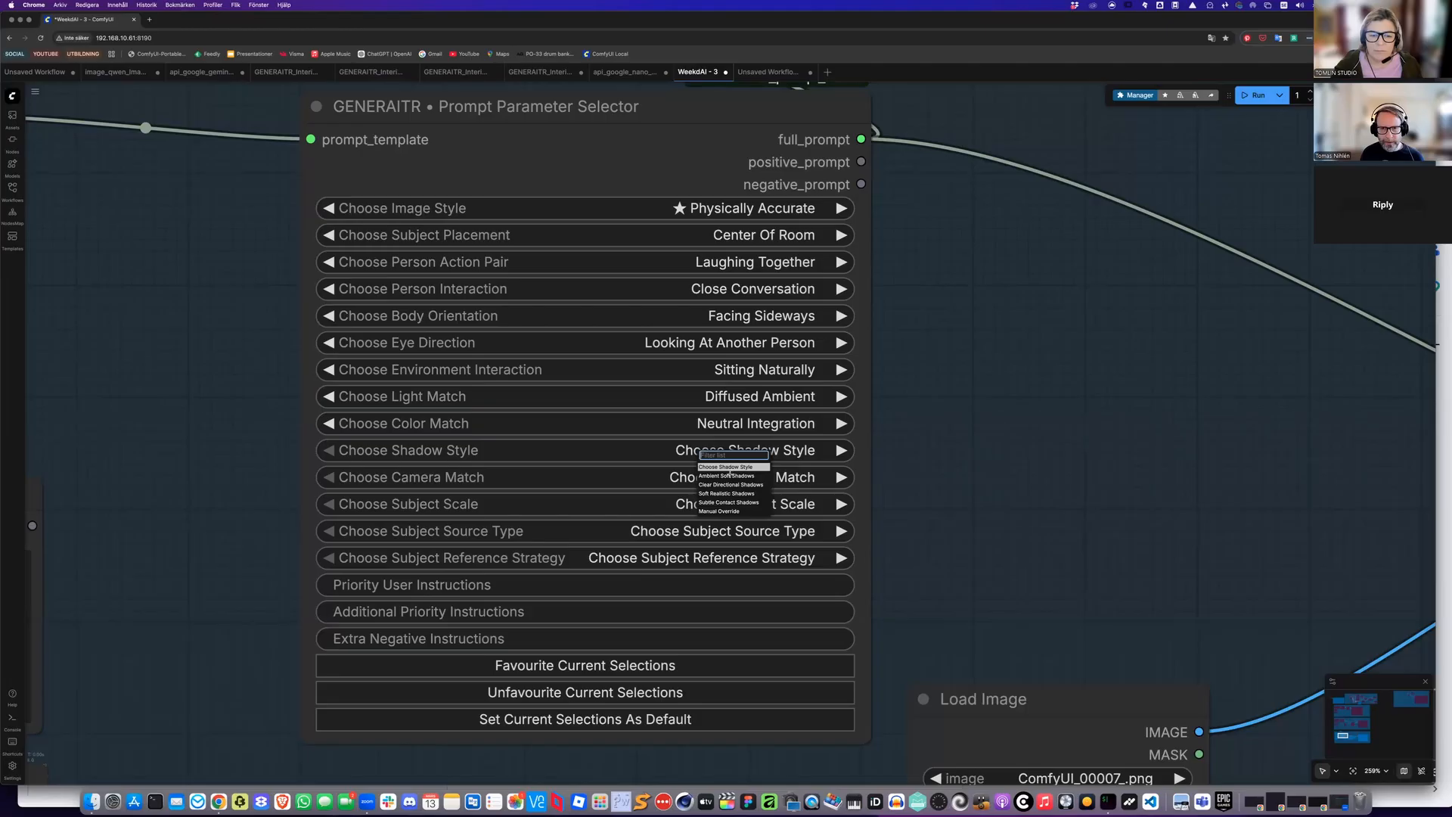
{"action": "left_click", "coordinate": [731, 475]}
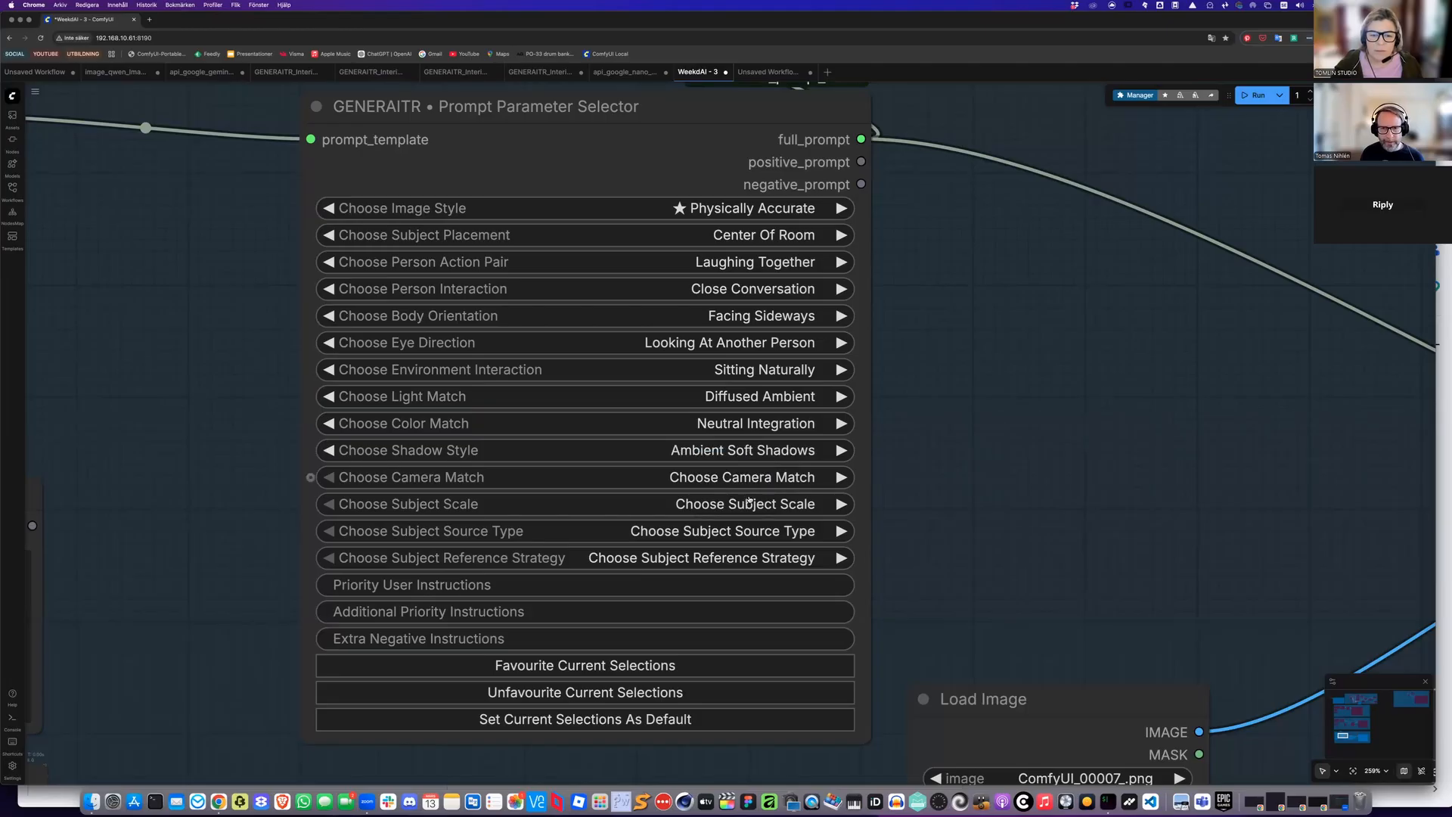
{"action": "left_click", "coordinate": [734, 478]}
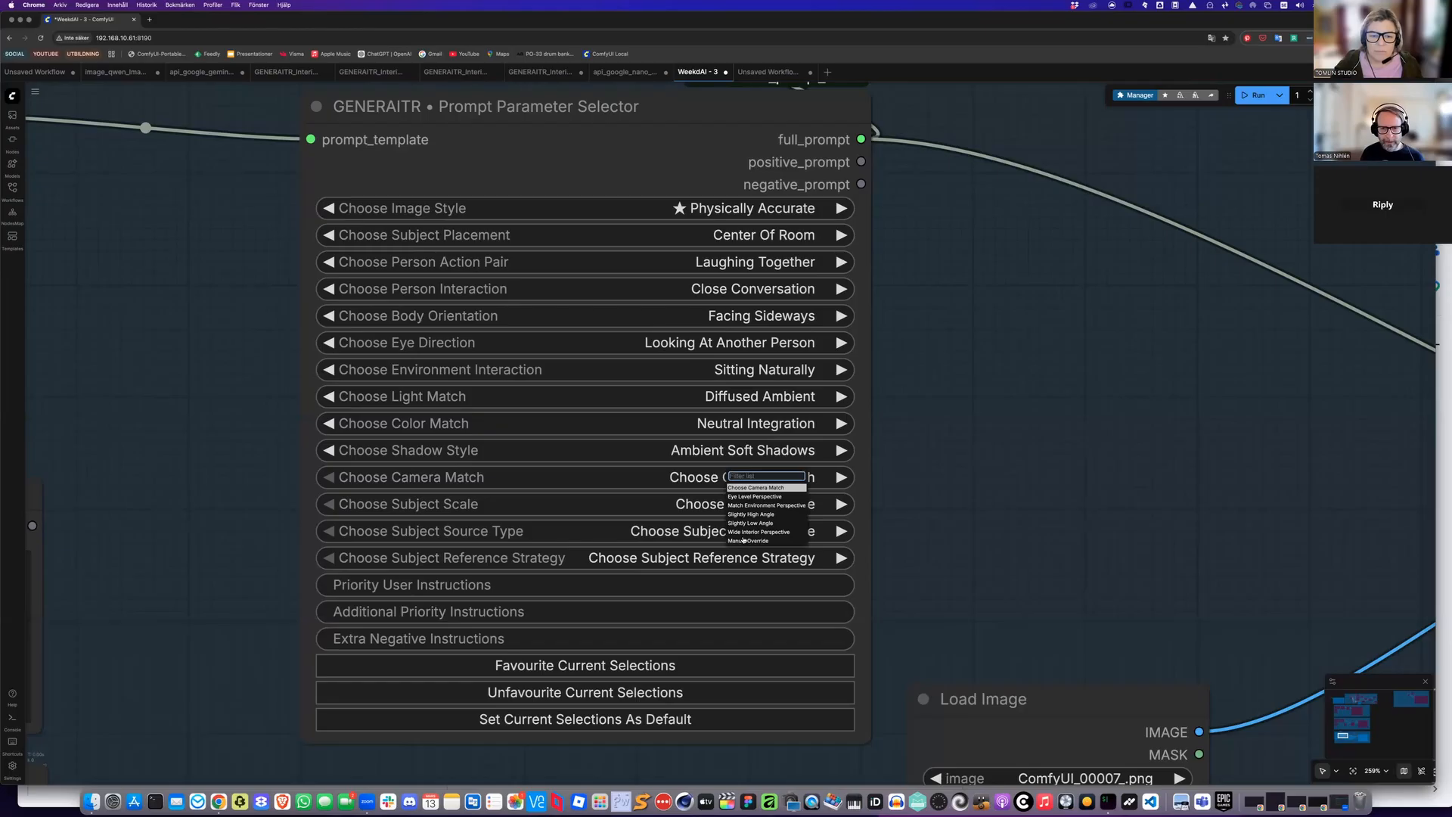
{"action": "left_click", "coordinate": [749, 496]}
Set the subject scale to Match Average Human Proportions and the subject source type to Character Sheets
{"action": "left_click", "coordinate": [734, 505]}
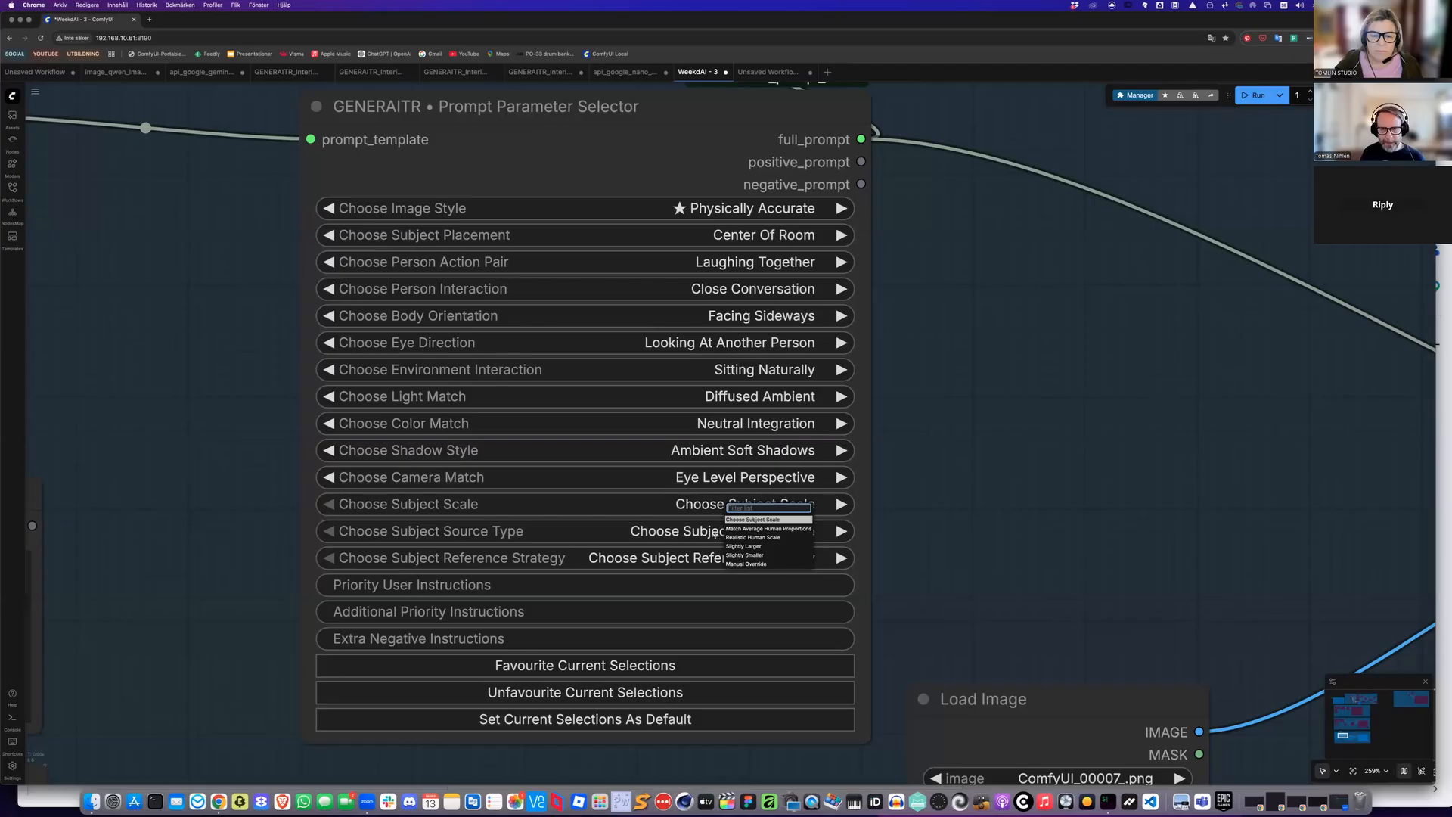
{"action": "left_click", "coordinate": [756, 529]}
{"action": "left_click", "coordinate": [727, 532]}
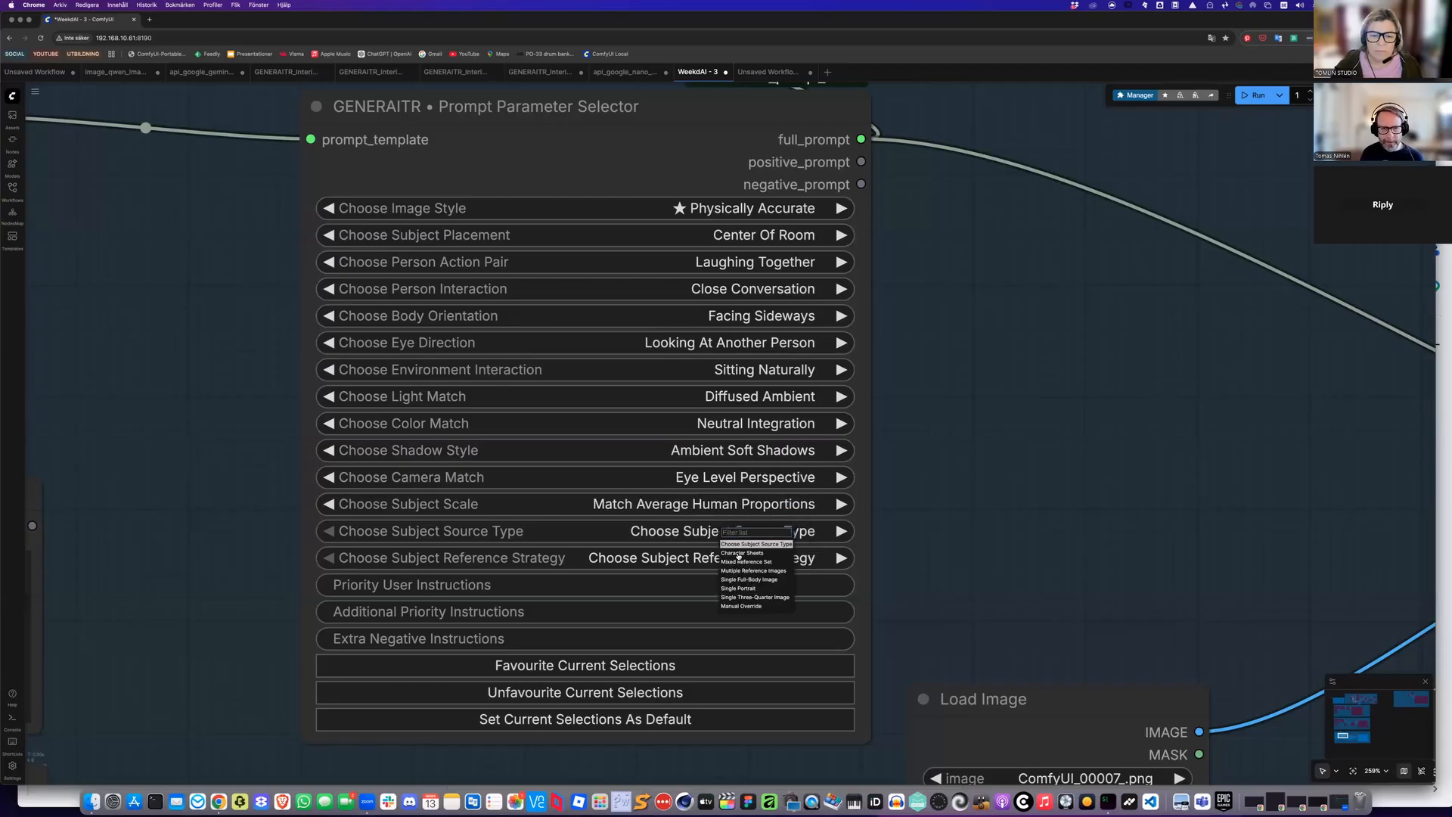
{"action": "left_click", "coordinate": [741, 553]}
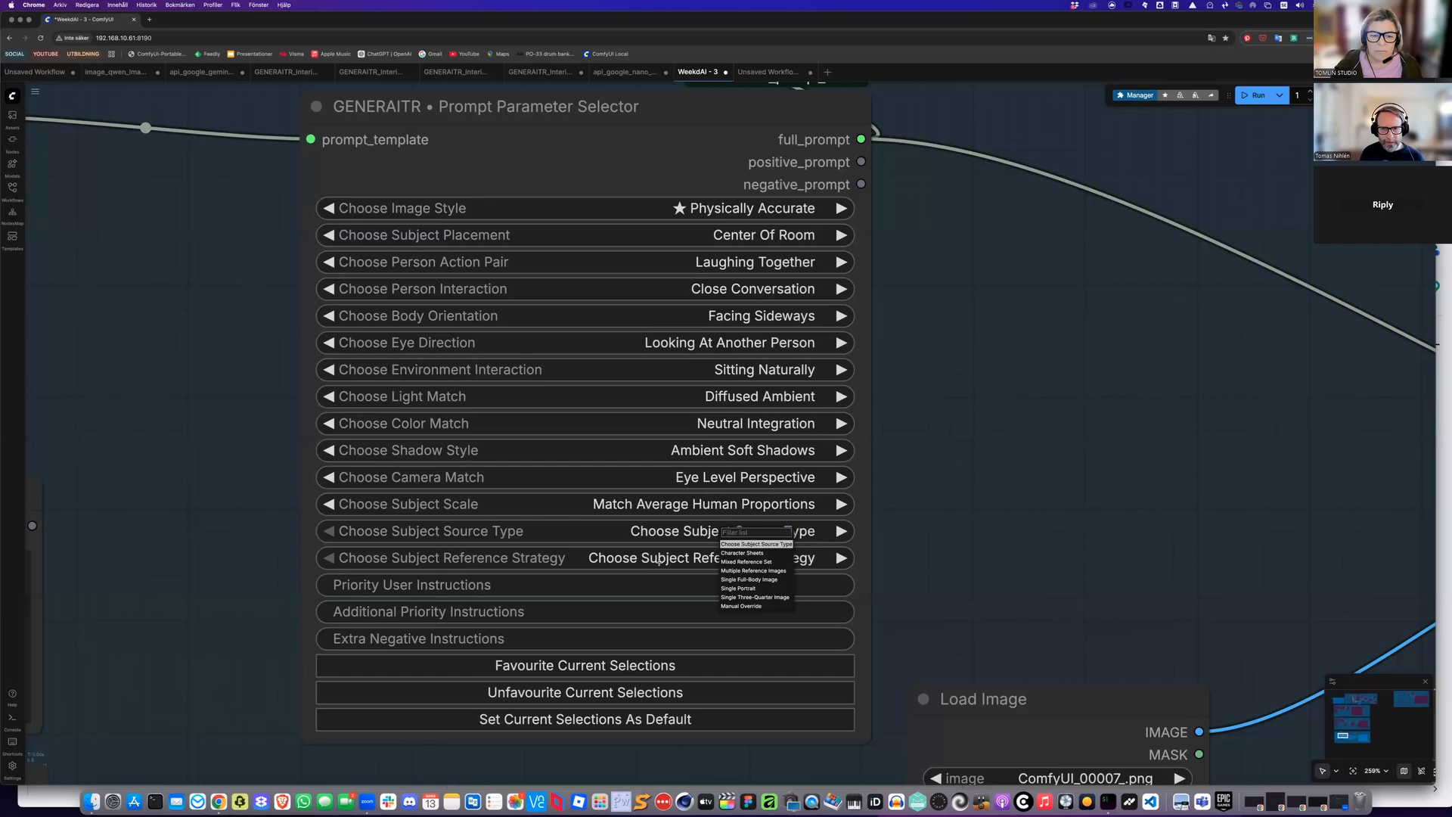
Set the subject reference strategy to Preserve Identity Consistently
{"action": "left_click", "coordinate": [684, 589]}
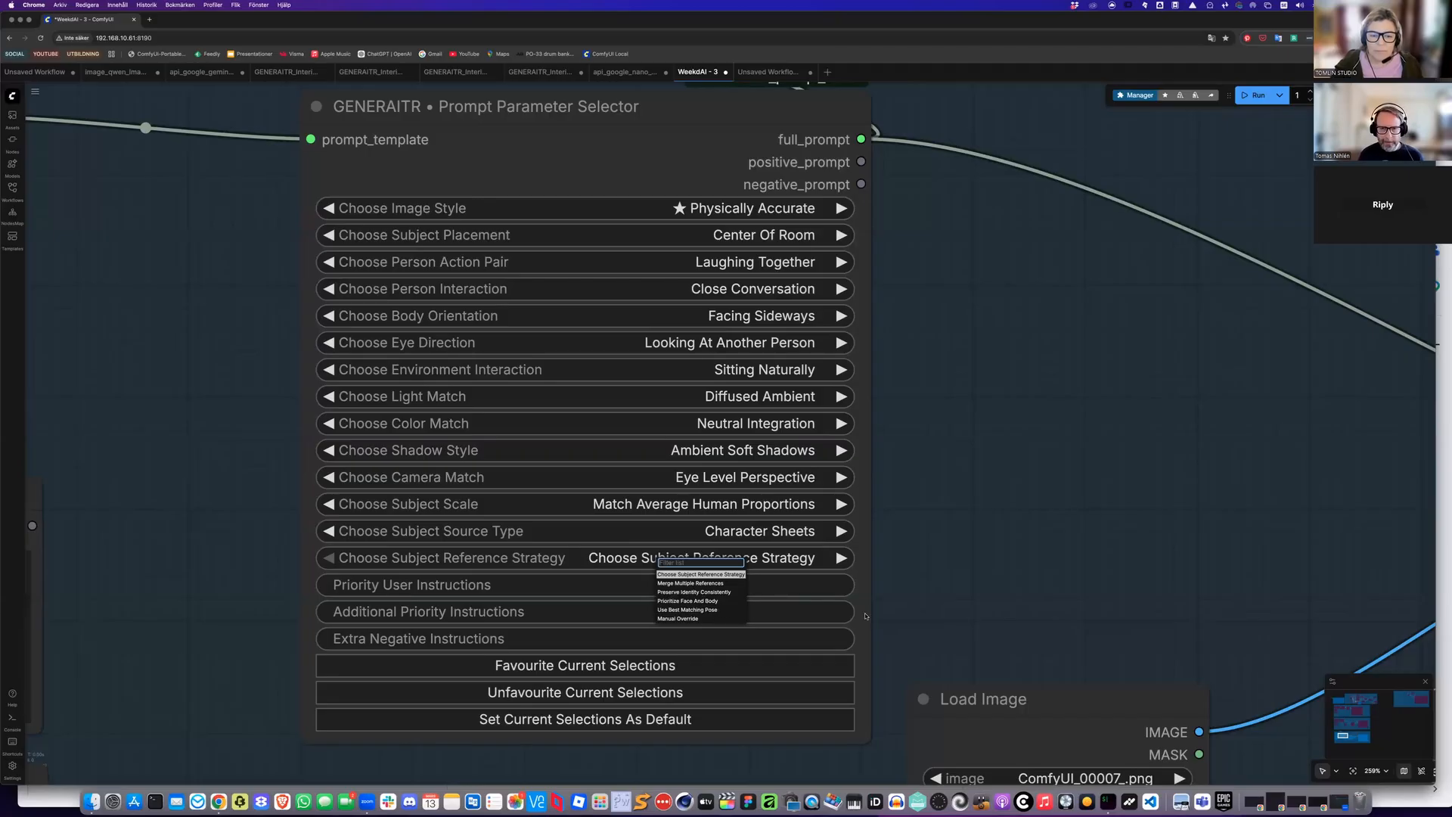
{"action": "left_click", "coordinate": [694, 592]}
Queue the Case 3 workflow to generate the composite image
{"action": "scroll", "coordinate": [903, 500], "scroll_direction": "down", "scroll_amount": 10}
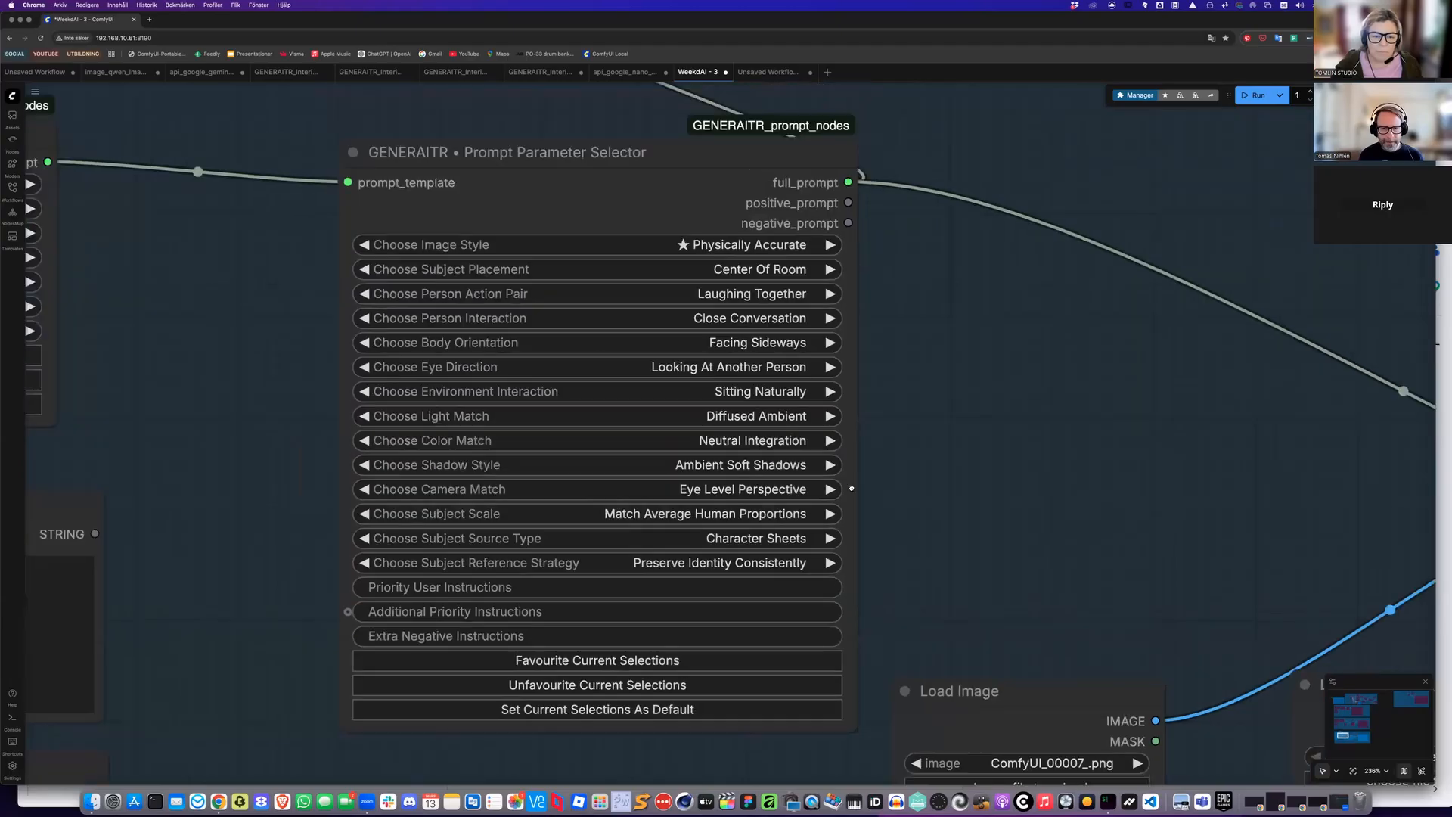
{"action": "scroll", "coordinate": [791, 412], "scroll_direction": "right", "scroll_amount": 3}
{"action": "scroll", "coordinate": [790, 413], "scroll_direction": "down", "scroll_amount": 2}
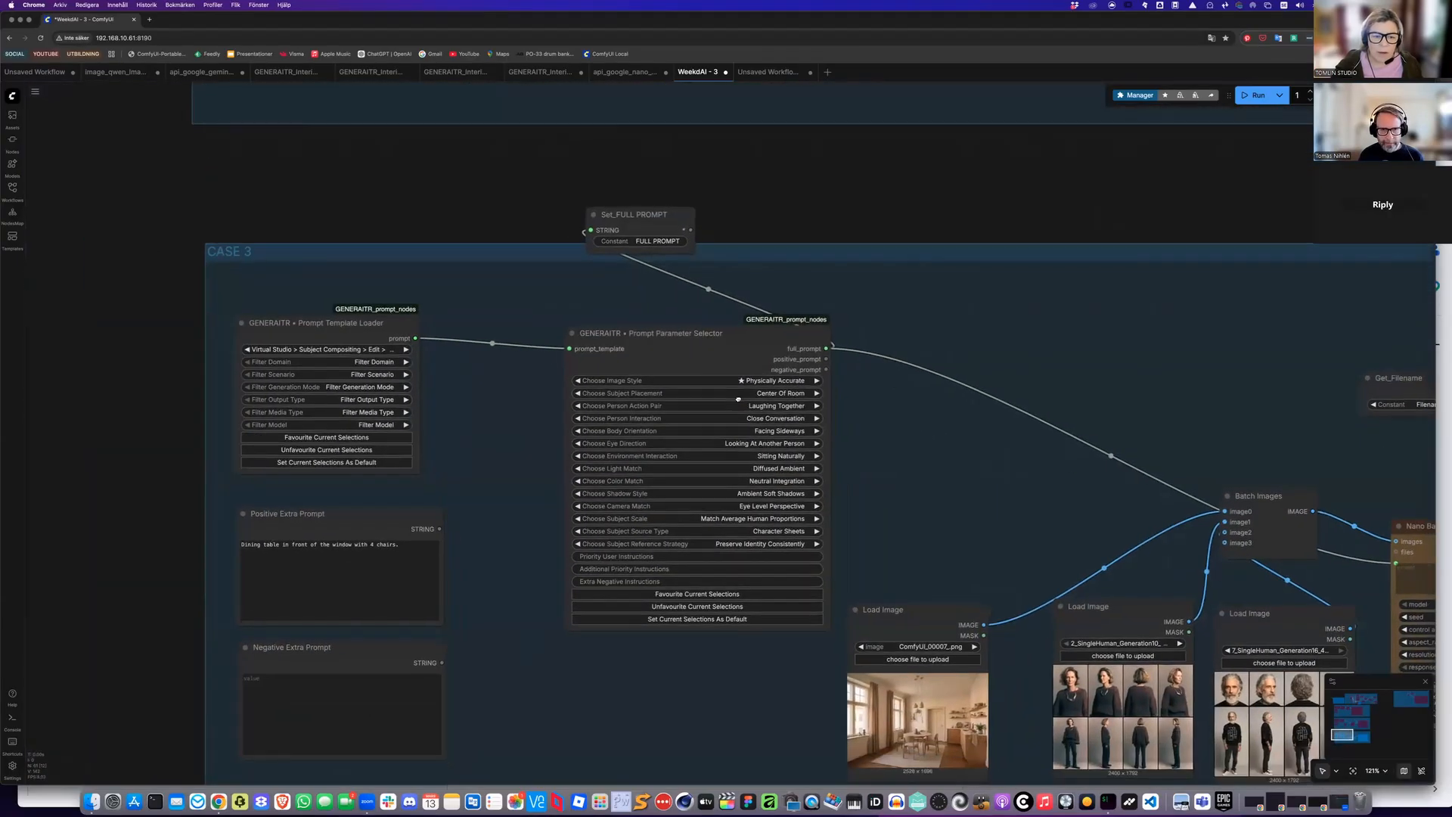
{"action": "scroll", "coordinate": [910, 335], "scroll_direction": "right", "scroll_amount": 7}
{"action": "scroll", "coordinate": [909, 335], "scroll_direction": "down", "scroll_amount": 2}
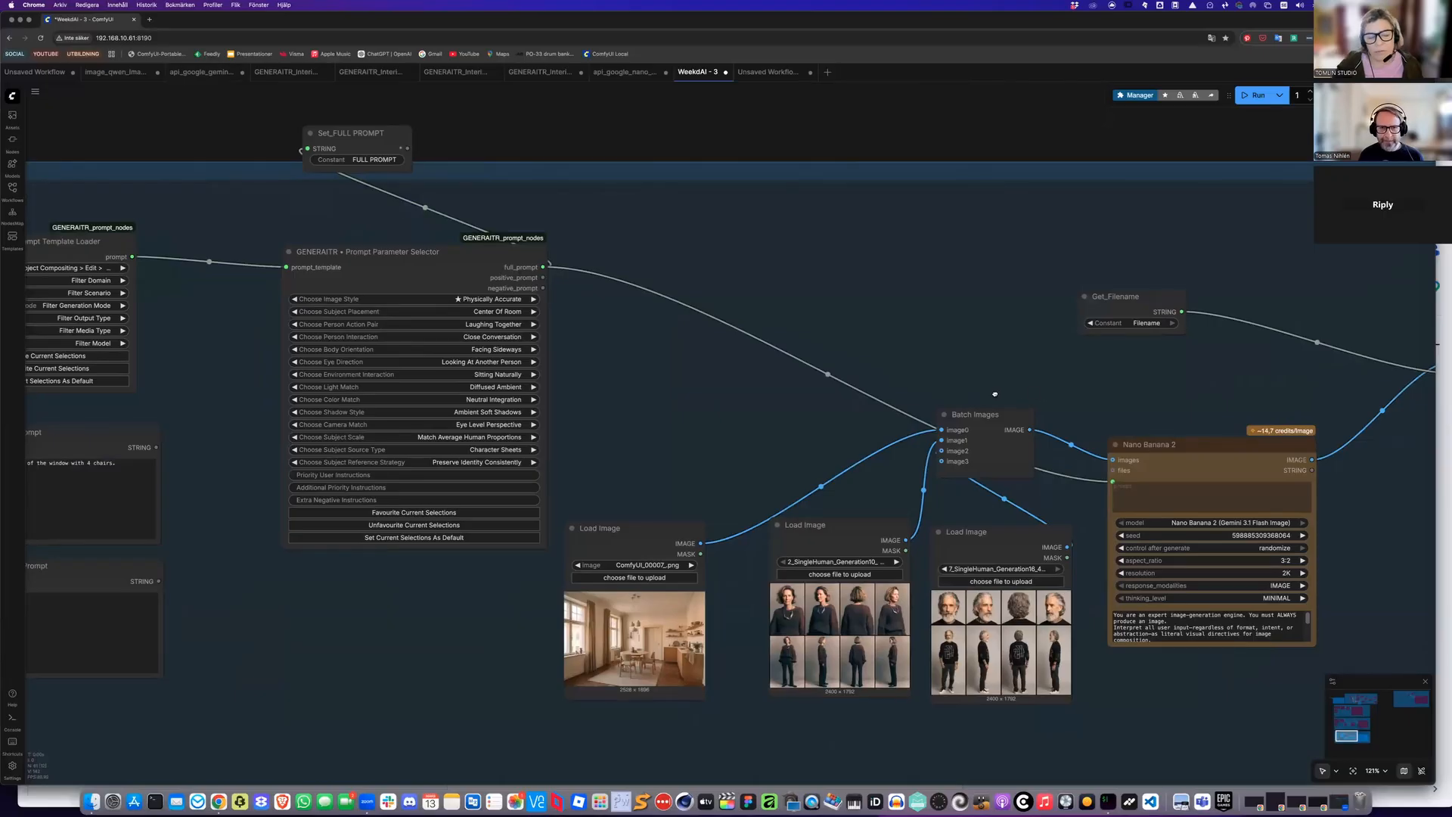
{"action": "scroll", "coordinate": [994, 394], "scroll_direction": "right", "scroll_amount": 3}
{"action": "scroll", "coordinate": [994, 394], "scroll_direction": "up", "scroll_amount": 1}
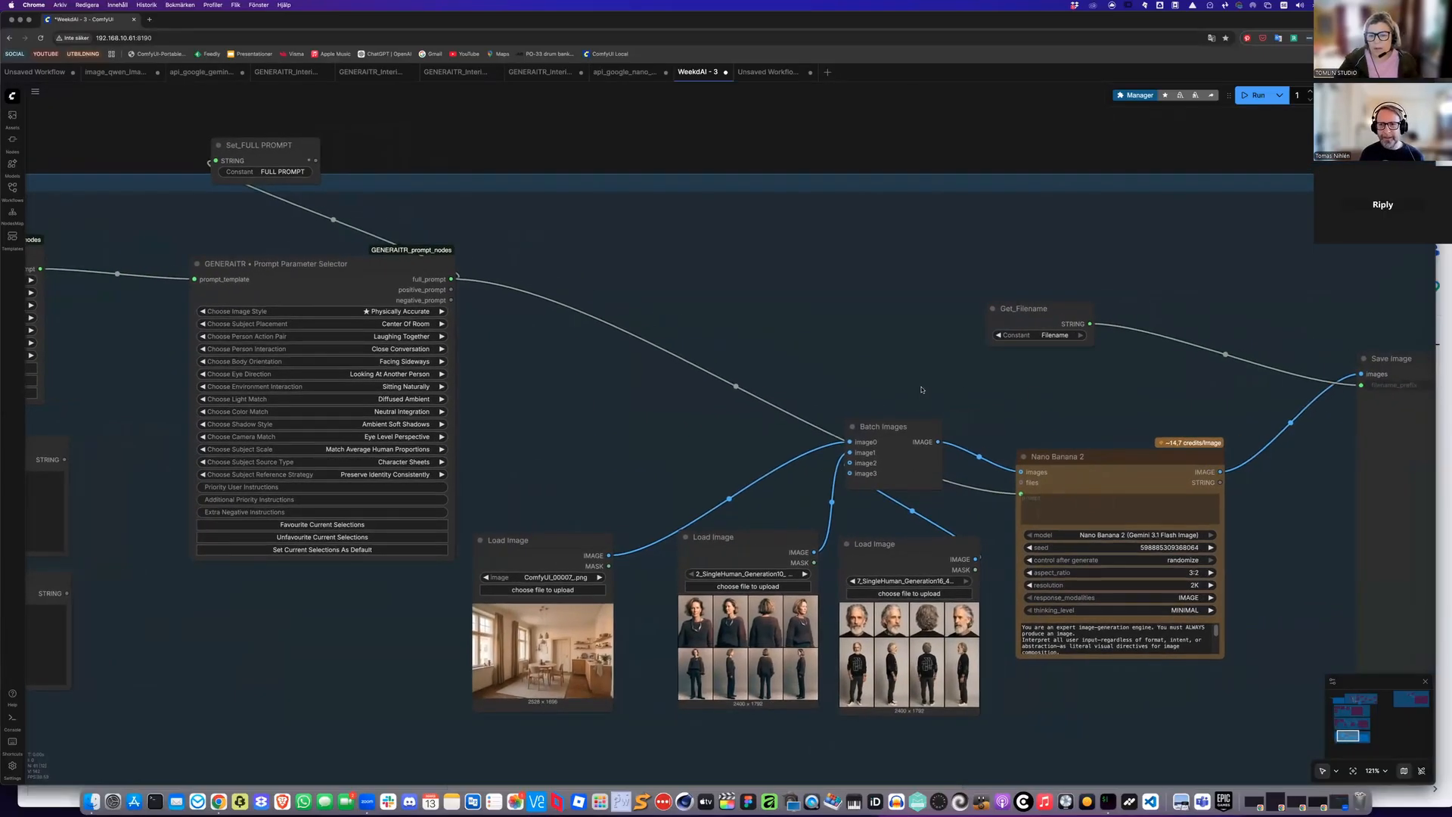
{"action": "scroll", "coordinate": [921, 390], "scroll_direction": "right", "scroll_amount": 4}
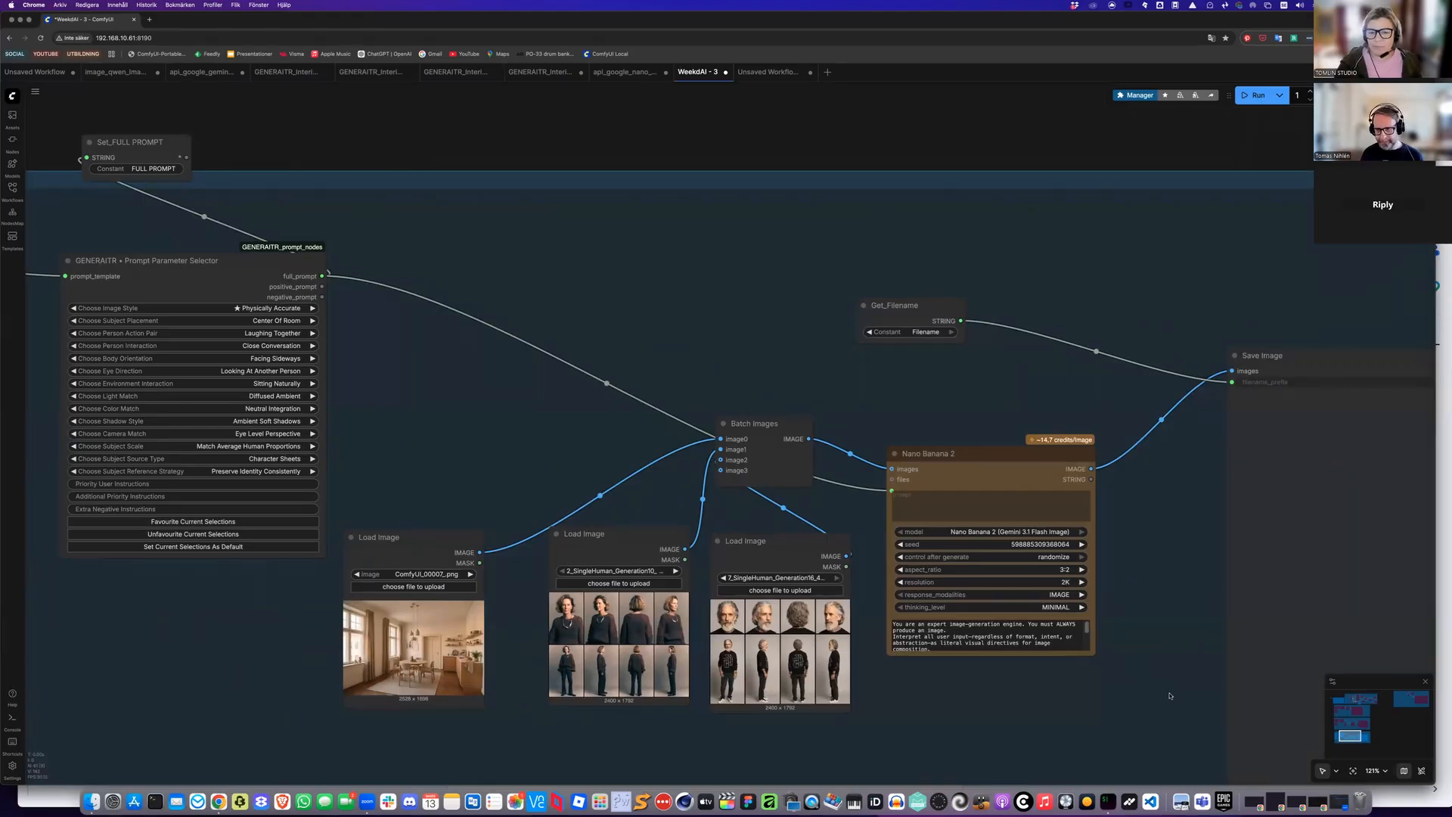
{"action": "key", "text": "ctrl+Return"}
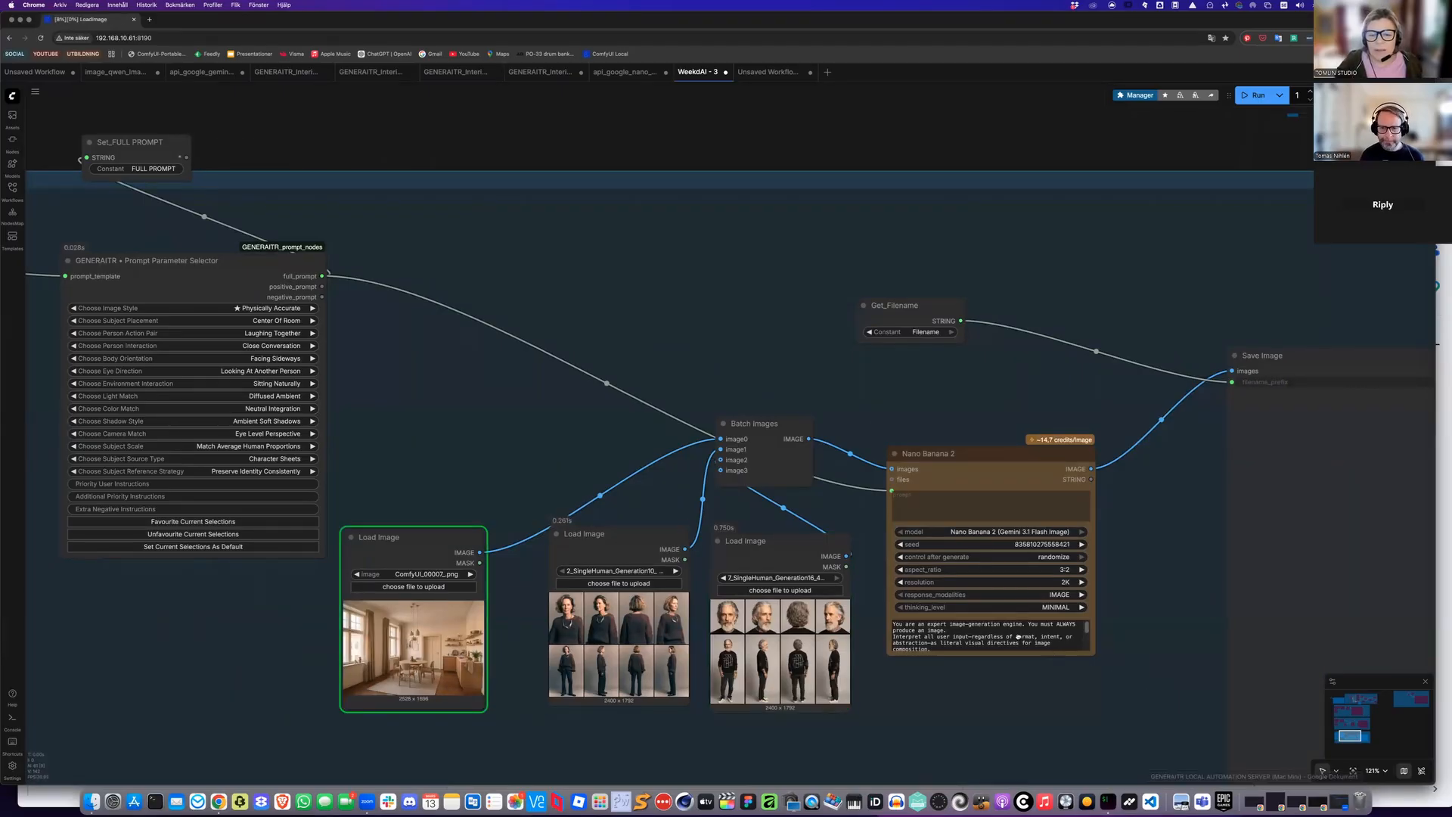
Follow the Nano Banana 2 node's generation progress across the graph
{"action": "scroll", "coordinate": [930, 621], "scroll_direction": "right", "scroll_amount": 4}
{"action": "scroll", "coordinate": [930, 620], "scroll_direction": "down", "scroll_amount": 2}
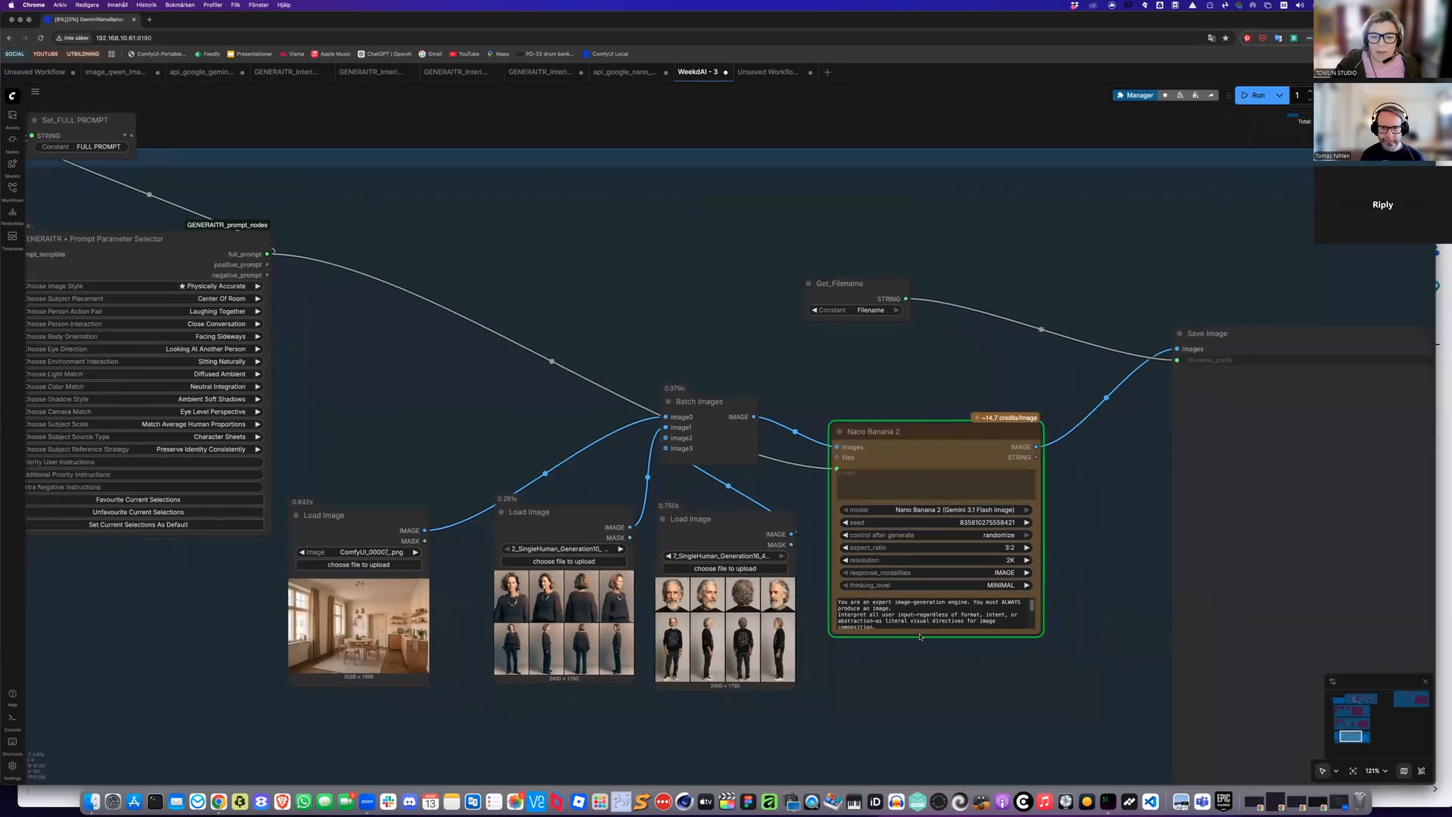
{"action": "scroll", "coordinate": [909, 633], "scroll_direction": "right", "scroll_amount": 4}
{"action": "scroll", "coordinate": [909, 633], "scroll_direction": "down", "scroll_amount": 2}
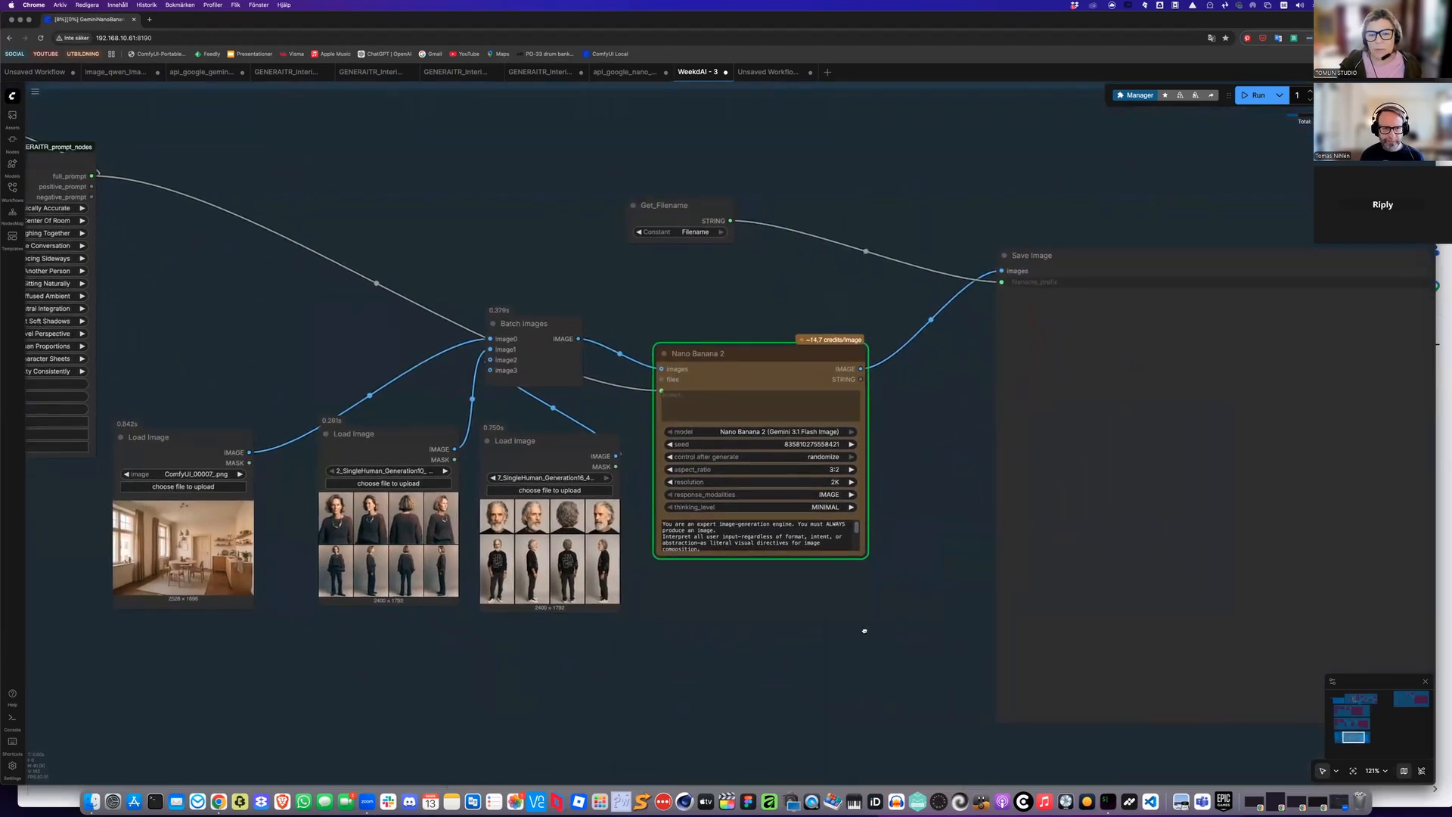
{"action": "scroll", "coordinate": [885, 628], "scroll_direction": "right", "scroll_amount": 2}
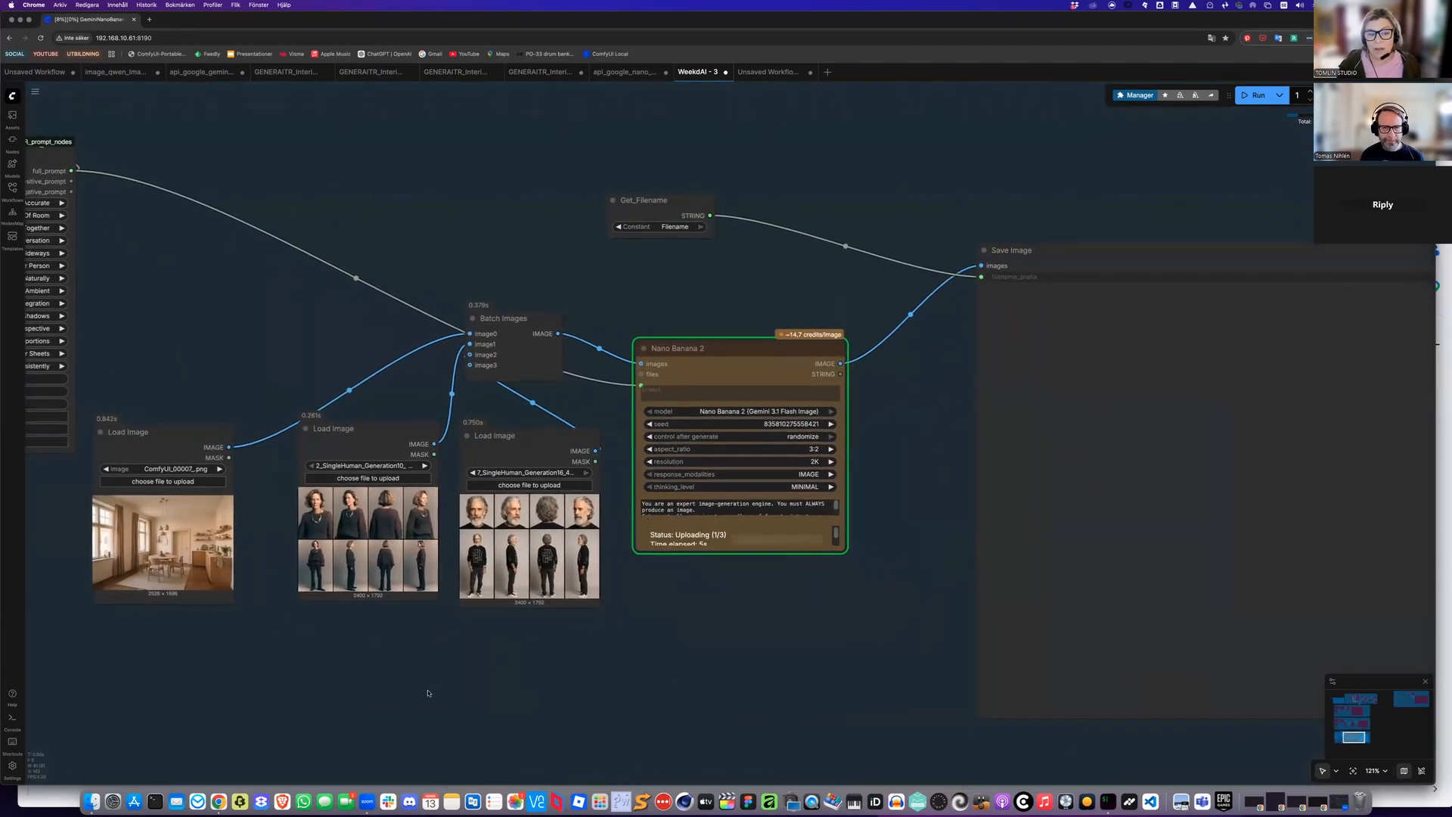
{"action": "scroll", "coordinate": [443, 689], "scroll_direction": "right", "scroll_amount": 2}
{"action": "scroll", "coordinate": [561, 684], "scroll_direction": "left", "scroll_amount": 2}
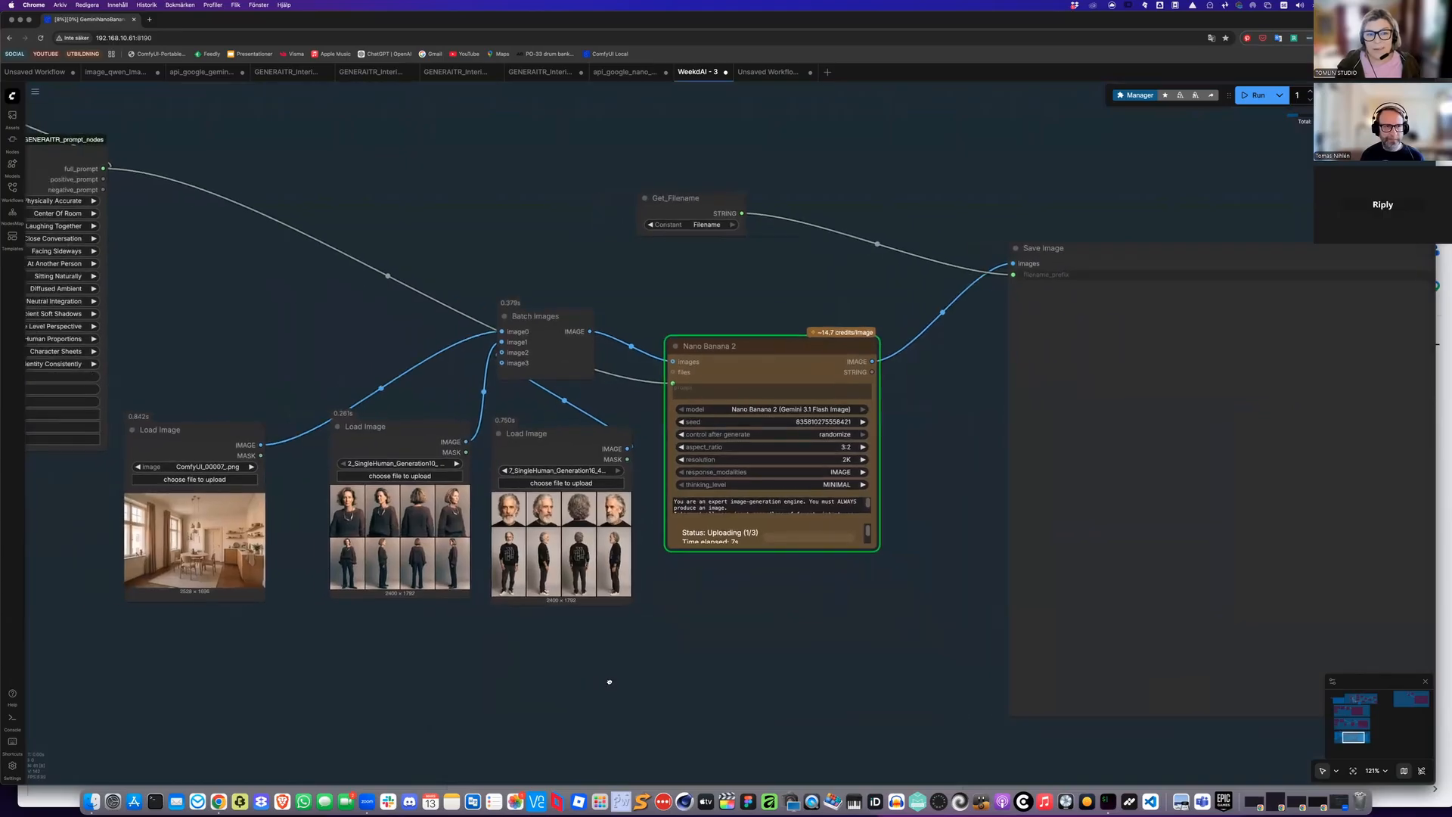
{"action": "scroll", "coordinate": [333, 653], "scroll_direction": "left", "scroll_amount": 6}
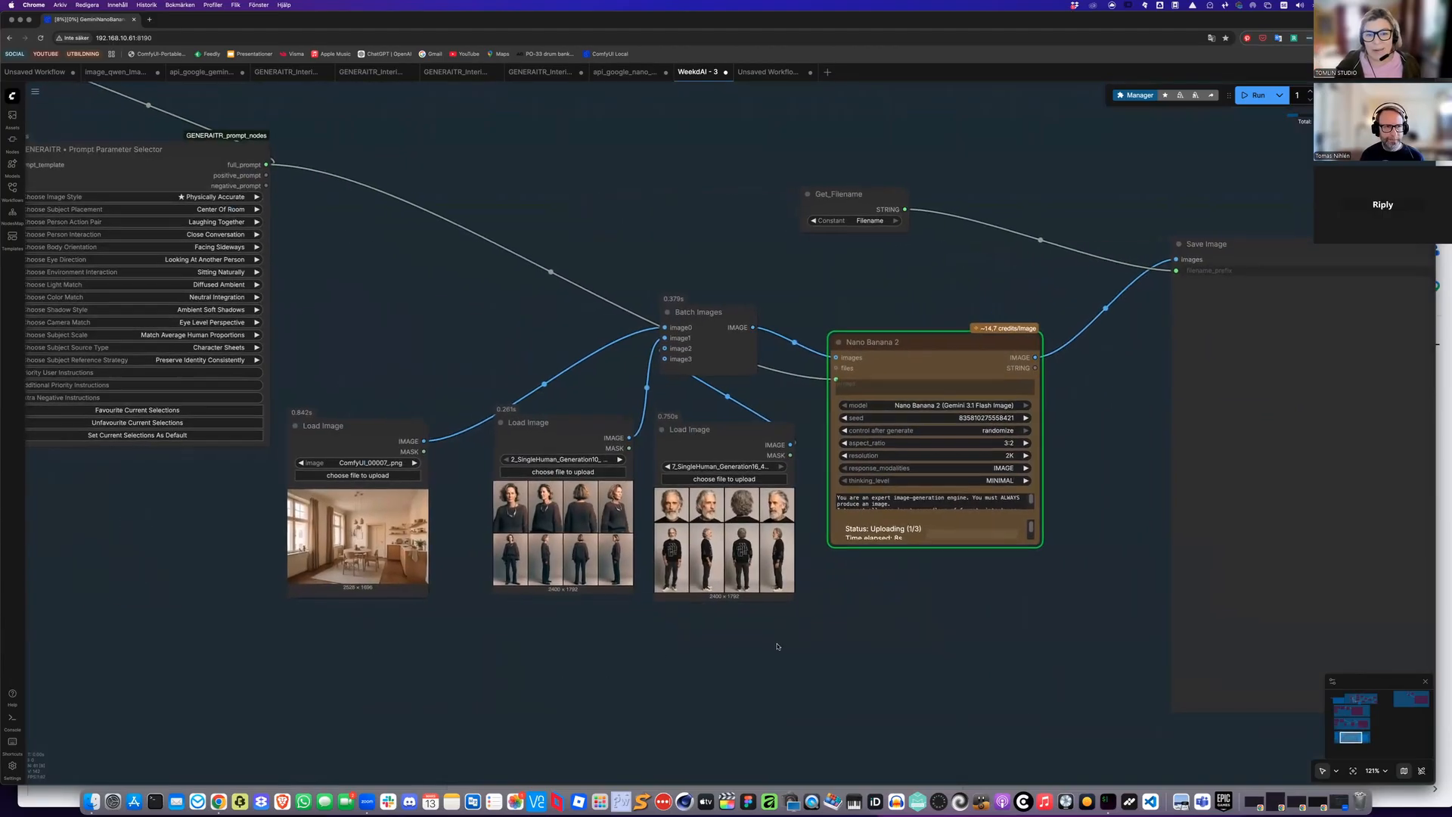
{"action": "scroll", "coordinate": [486, 626], "scroll_direction": "right", "scroll_amount": 10}
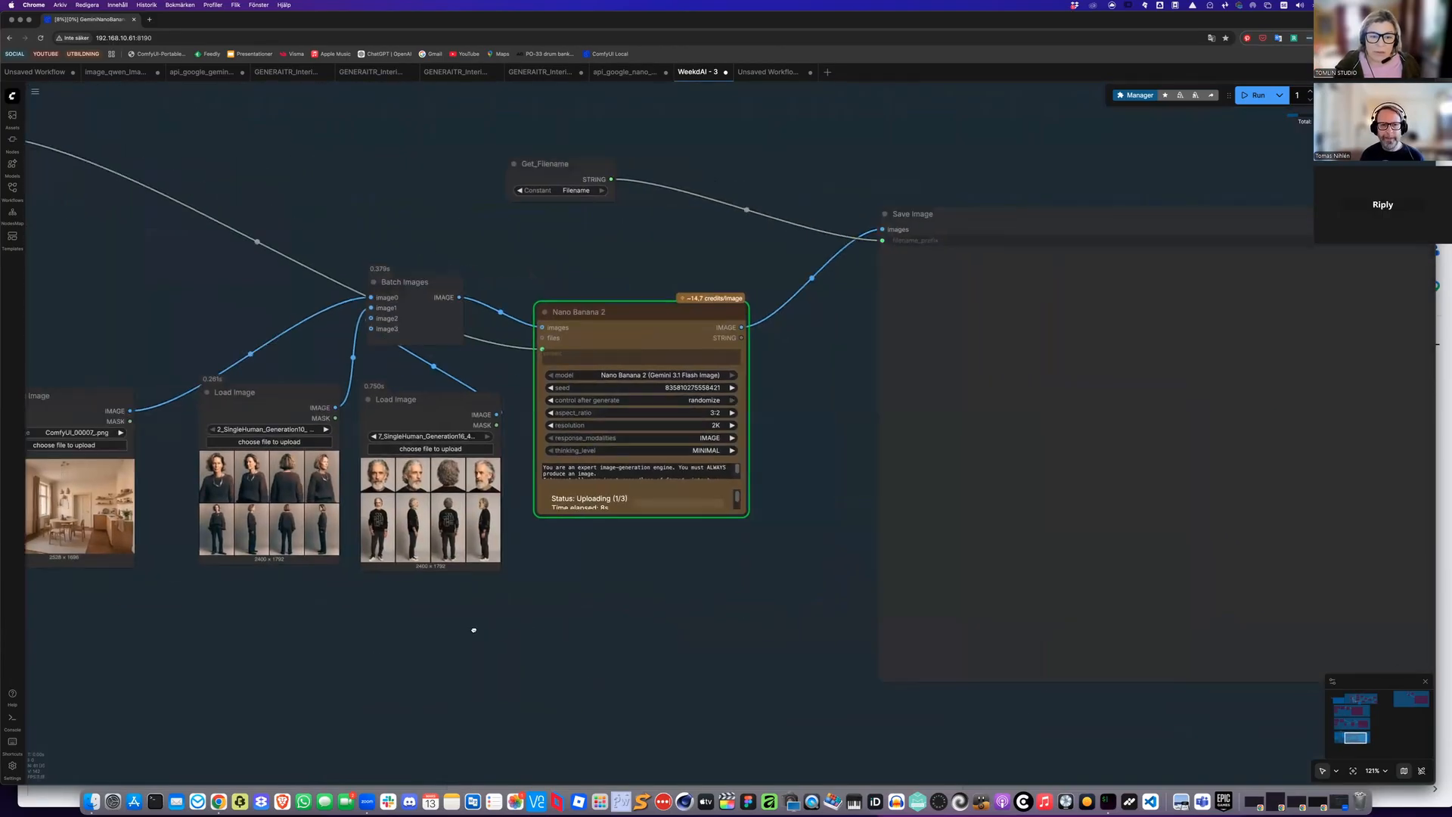
{"action": "scroll", "coordinate": [477, 625], "scroll_direction": "right", "scroll_amount": 10}
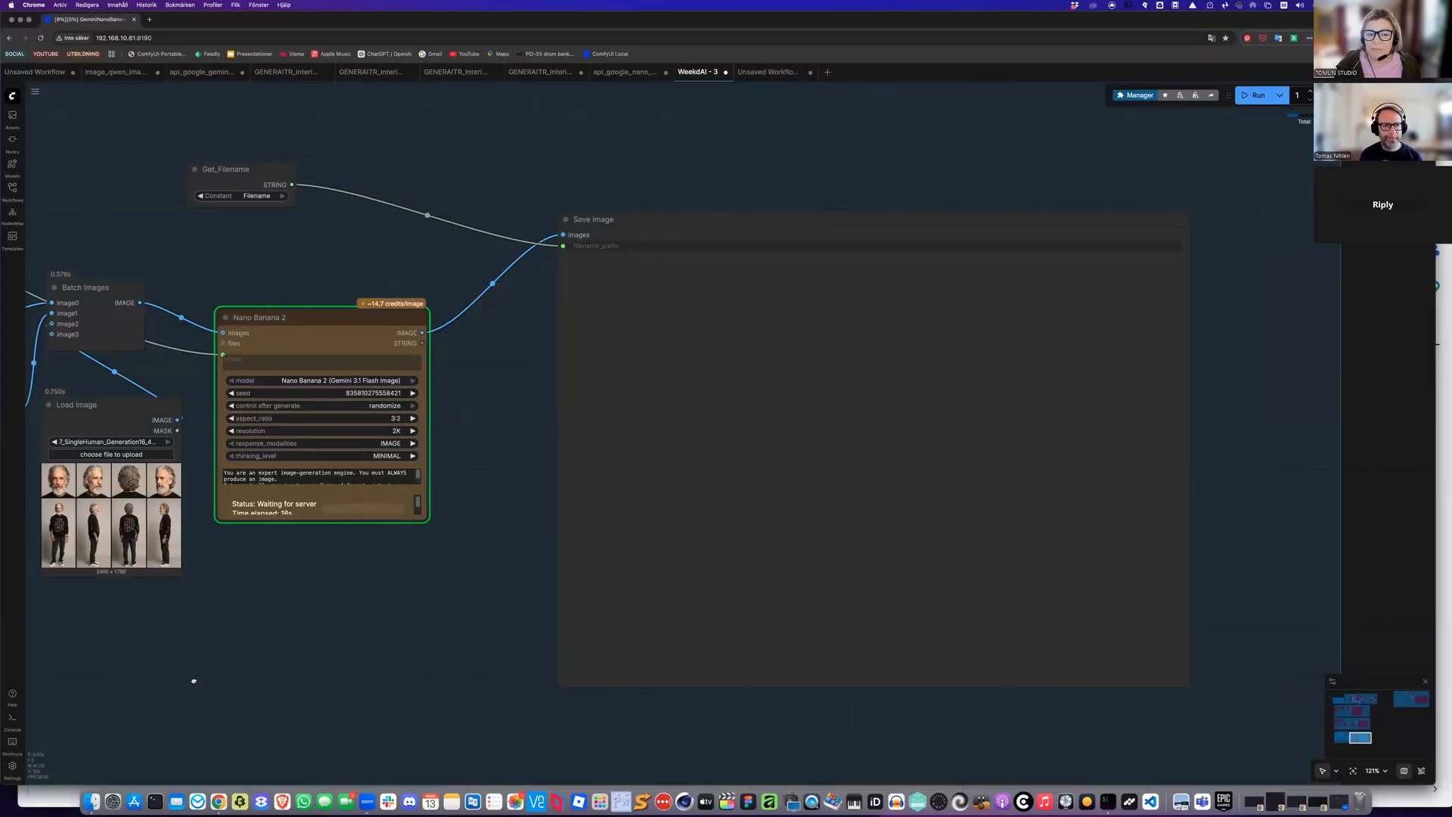
{"action": "scroll", "coordinate": [282, 610], "scroll_direction": "down", "scroll_amount": 3}
{"action": "scroll", "coordinate": [284, 610], "scroll_direction": "left", "scroll_amount": 3}
{"action": "scroll", "coordinate": [284, 609], "scroll_direction": "down", "scroll_amount": 2}
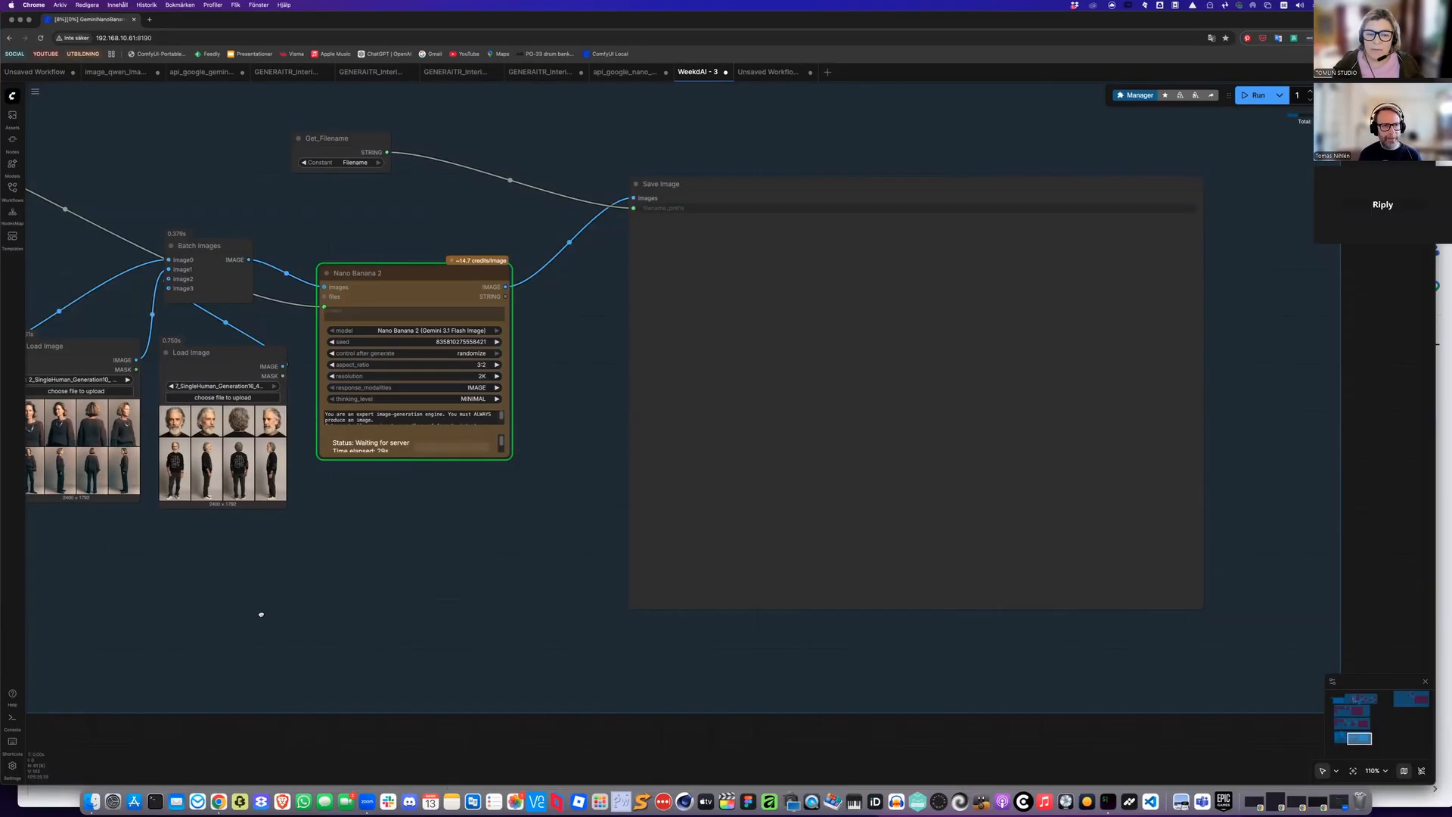
{"action": "scroll", "coordinate": [263, 611], "scroll_direction": "left", "scroll_amount": 10}
{"action": "scroll", "coordinate": [264, 611], "scroll_direction": "up", "scroll_amount": 2}
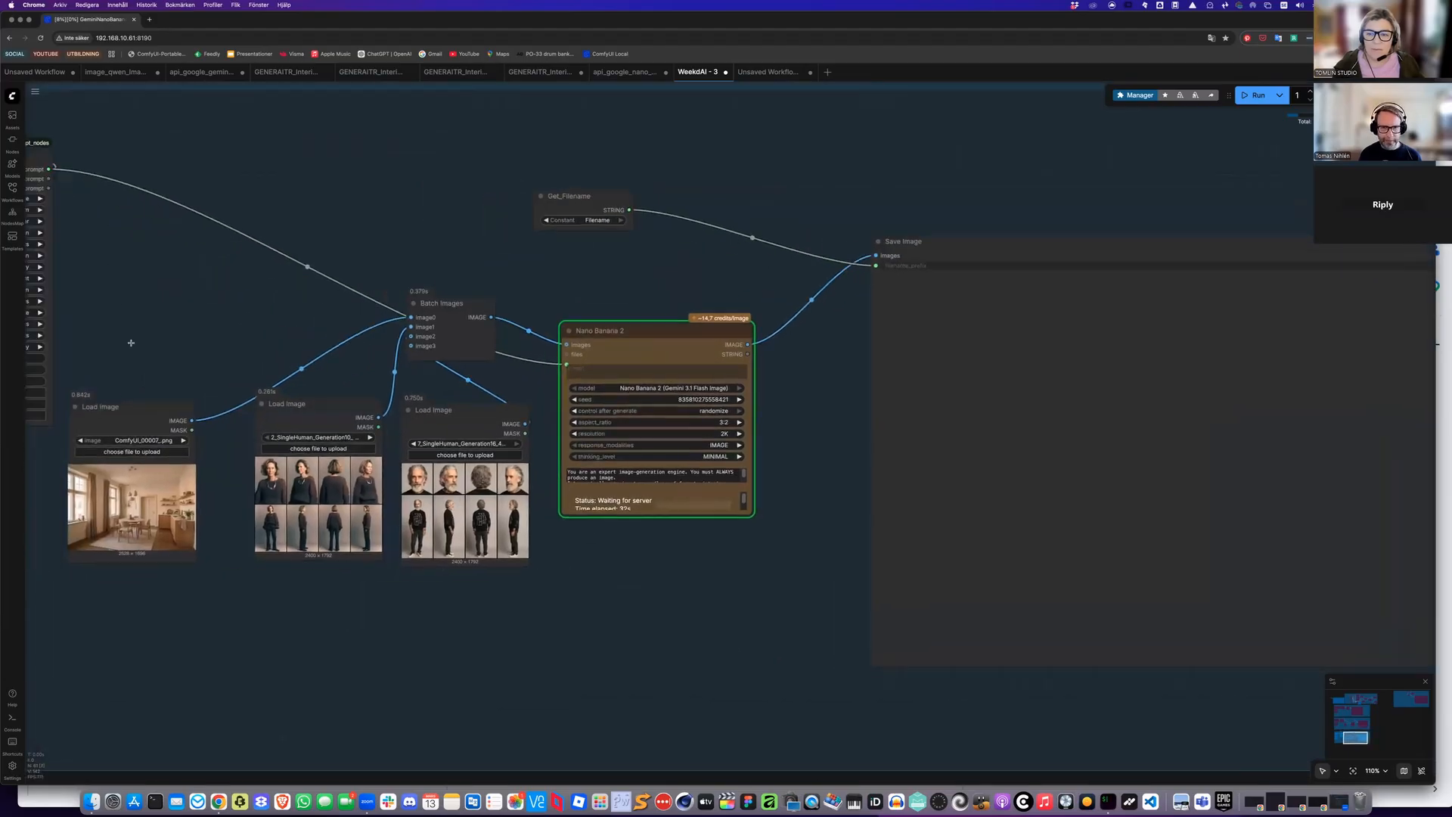
{"action": "scroll", "coordinate": [131, 343], "scroll_direction": "left", "scroll_amount": 4}
{"action": "scroll", "coordinate": [131, 342], "scroll_direction": "down", "scroll_amount": 1}
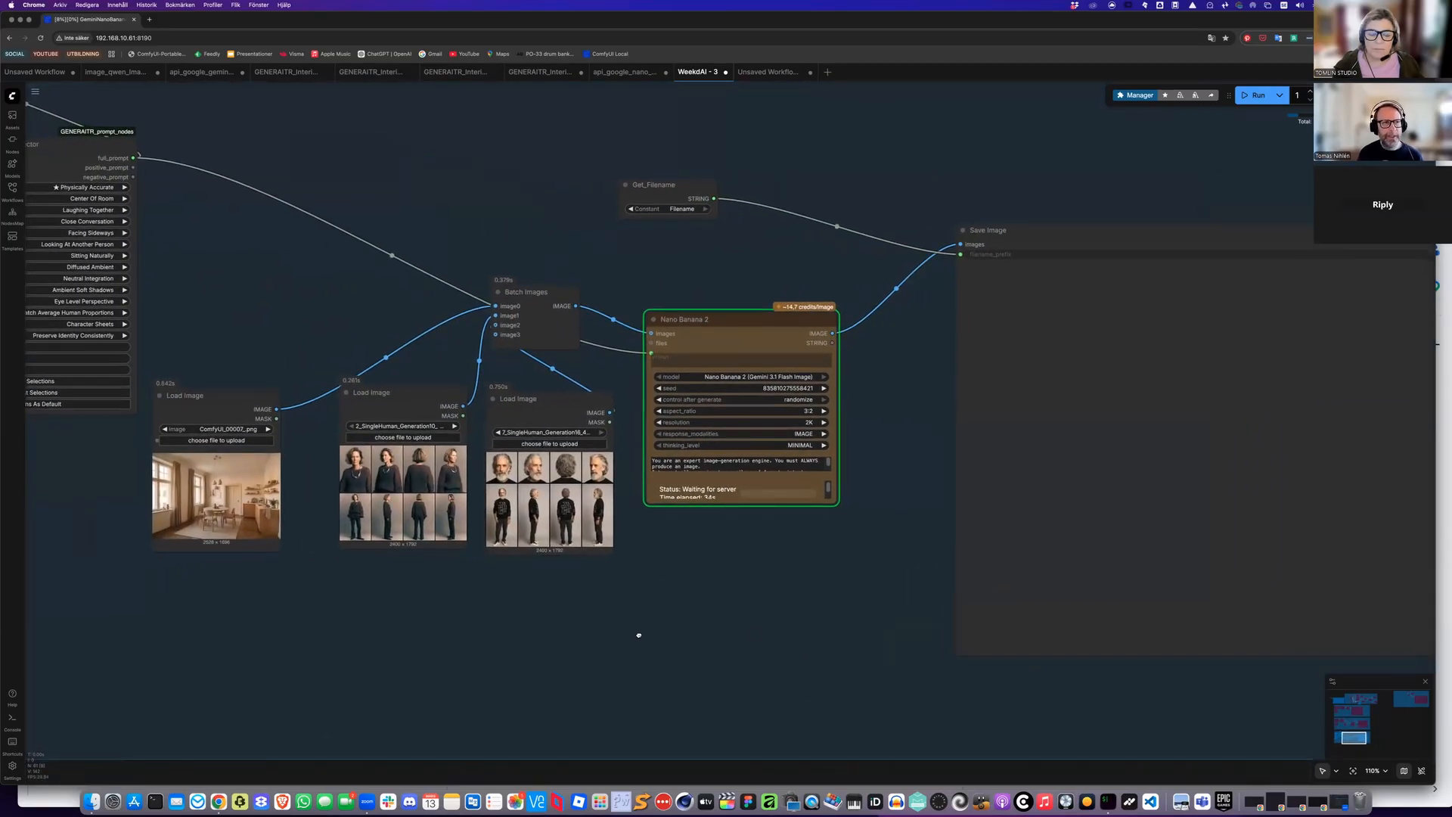
Inspect the generated room image with the two reference people in the Save Image node
{"action": "scroll", "coordinate": [481, 634], "scroll_direction": "right", "scroll_amount": 15}
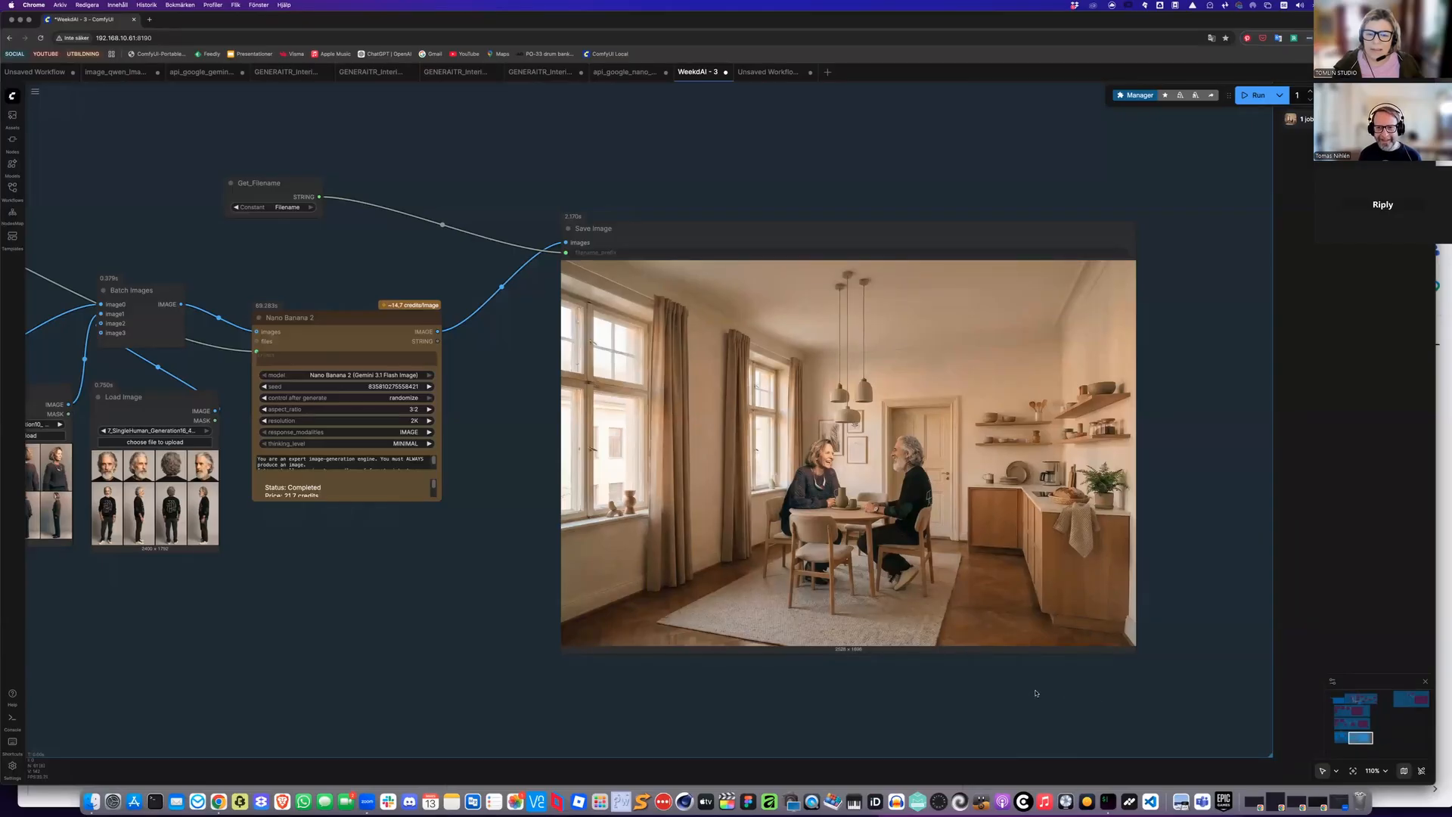
{"action": "scroll", "coordinate": [1093, 699], "scroll_direction": "up", "scroll_amount": 2}
{"action": "scroll", "coordinate": [1037, 693], "scroll_direction": "up", "scroll_amount": 2}
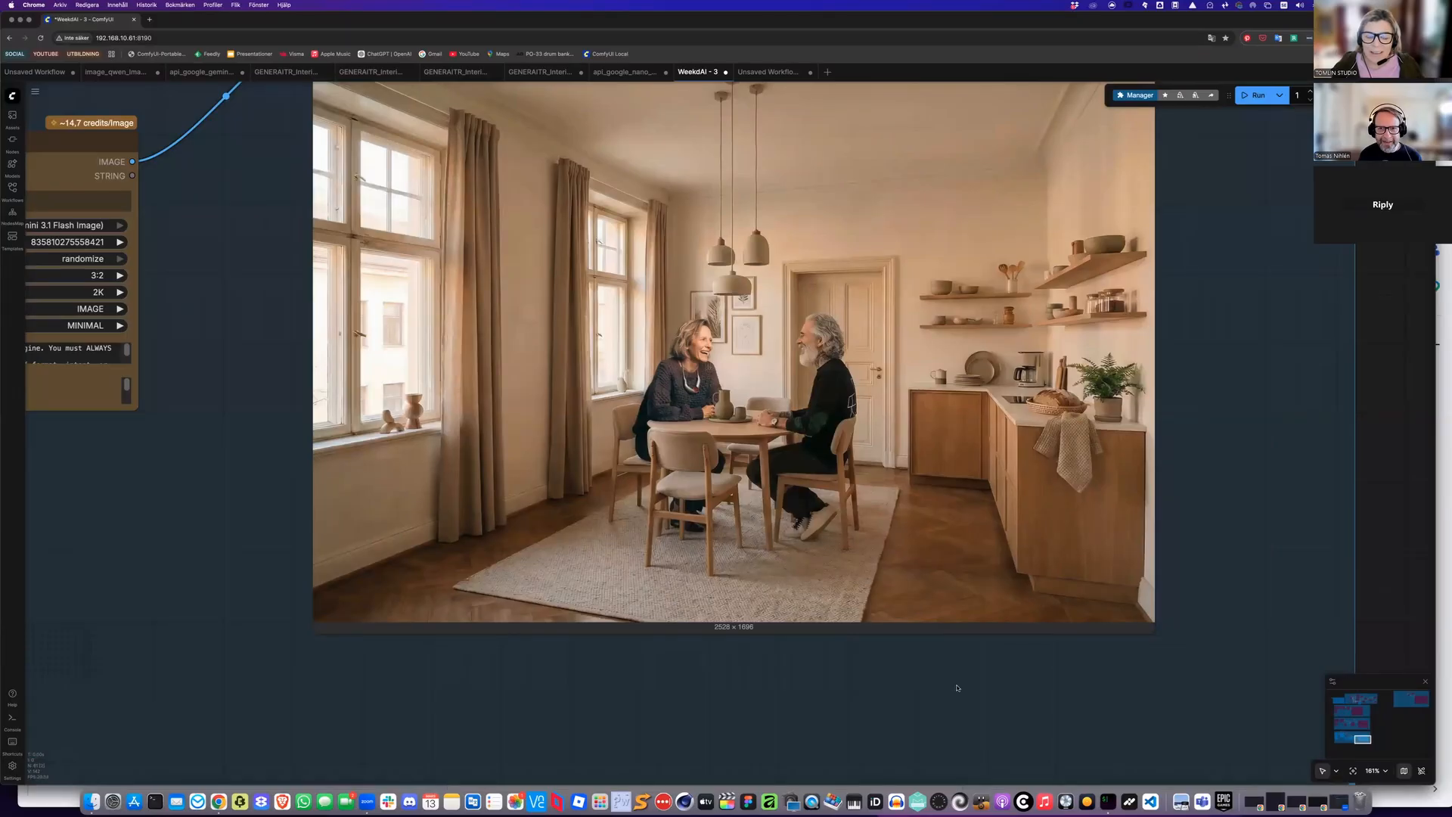
{"action": "scroll", "coordinate": [957, 688], "scroll_direction": "down", "scroll_amount": 1}
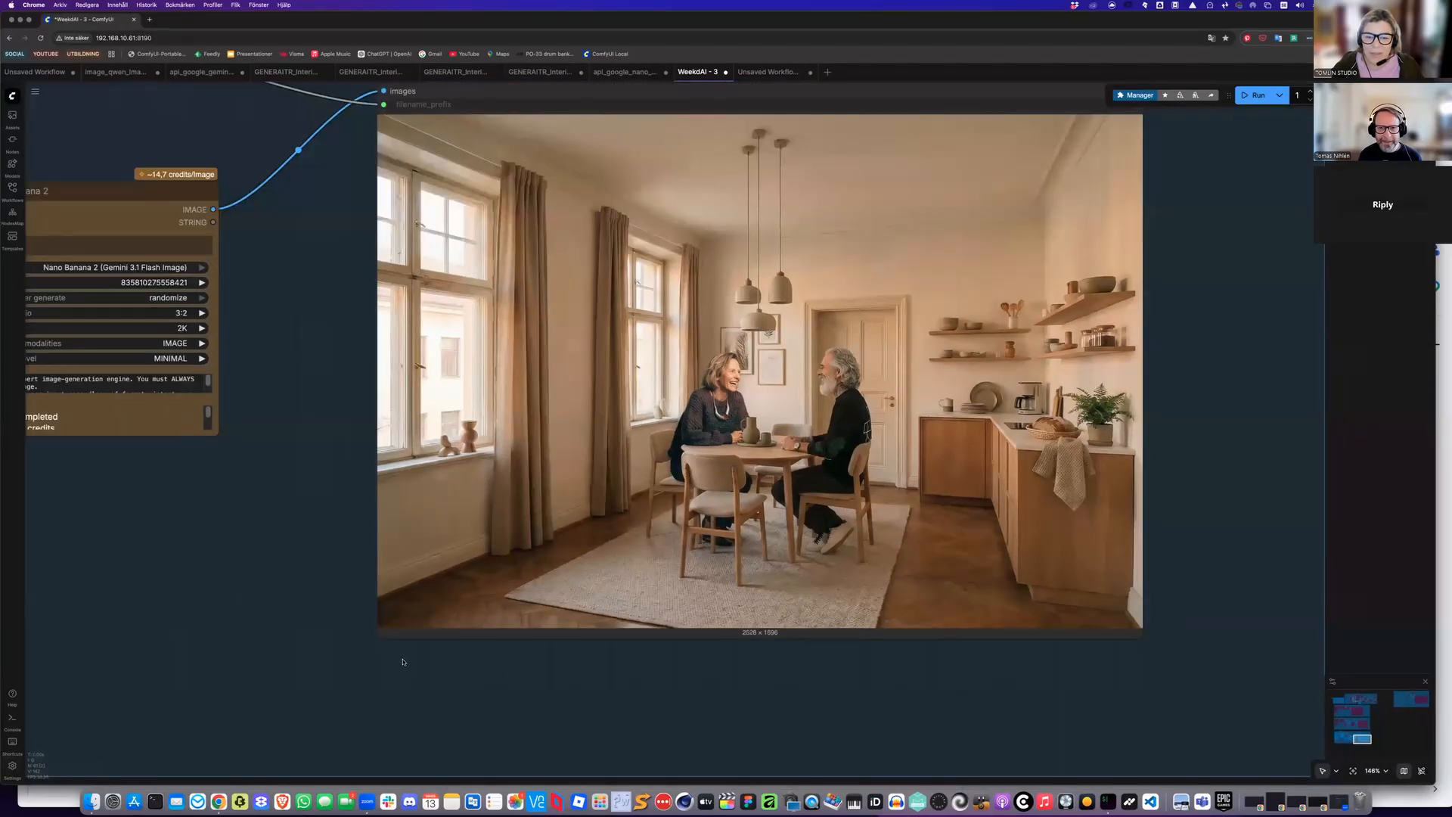
{"action": "scroll", "coordinate": [403, 662], "scroll_direction": "down", "scroll_amount": 1}
{"action": "scroll", "coordinate": [531, 649], "scroll_direction": "down", "scroll_amount": 4}
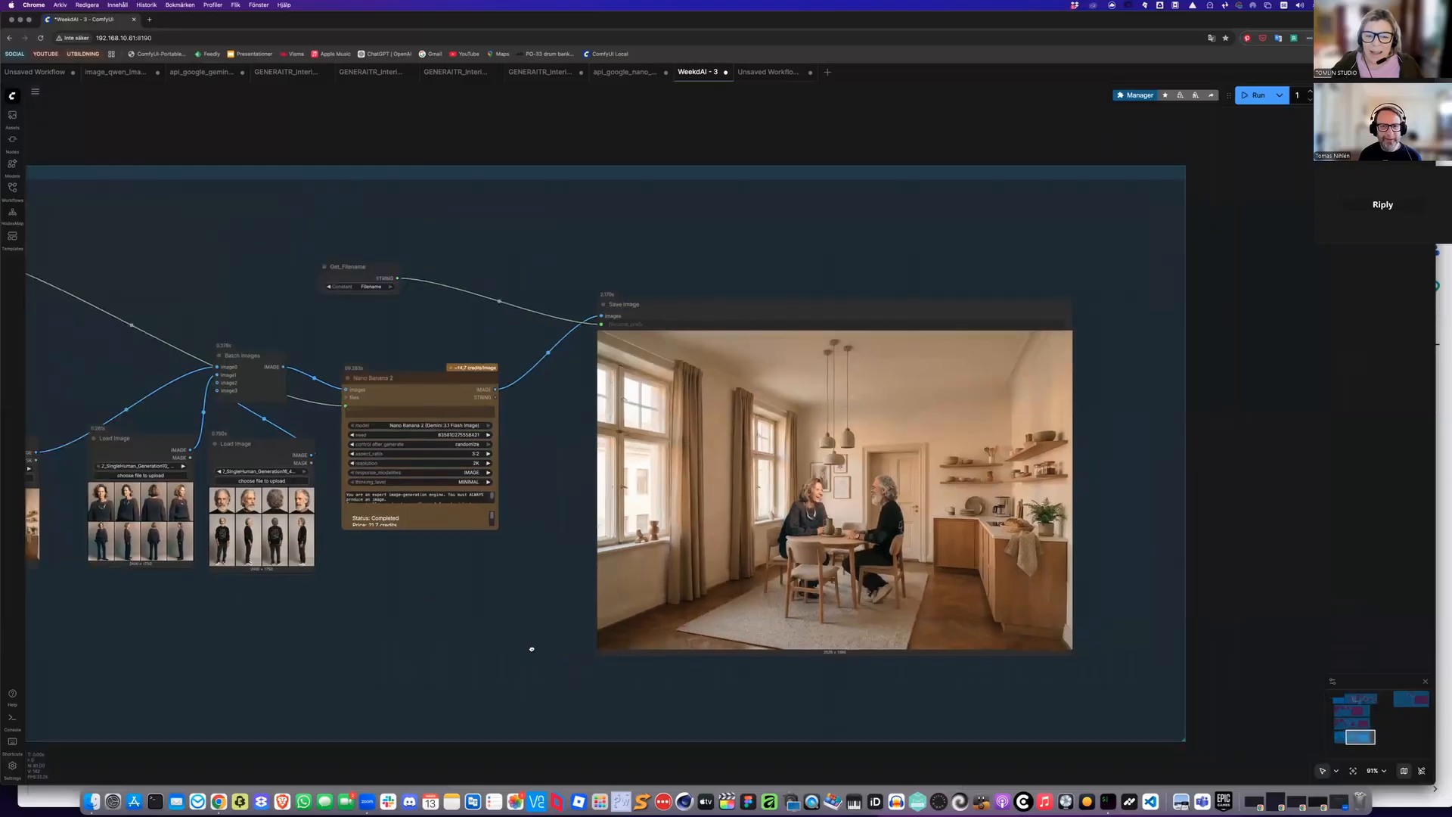
{"action": "scroll", "coordinate": [531, 648], "scroll_direction": "left", "scroll_amount": 5}
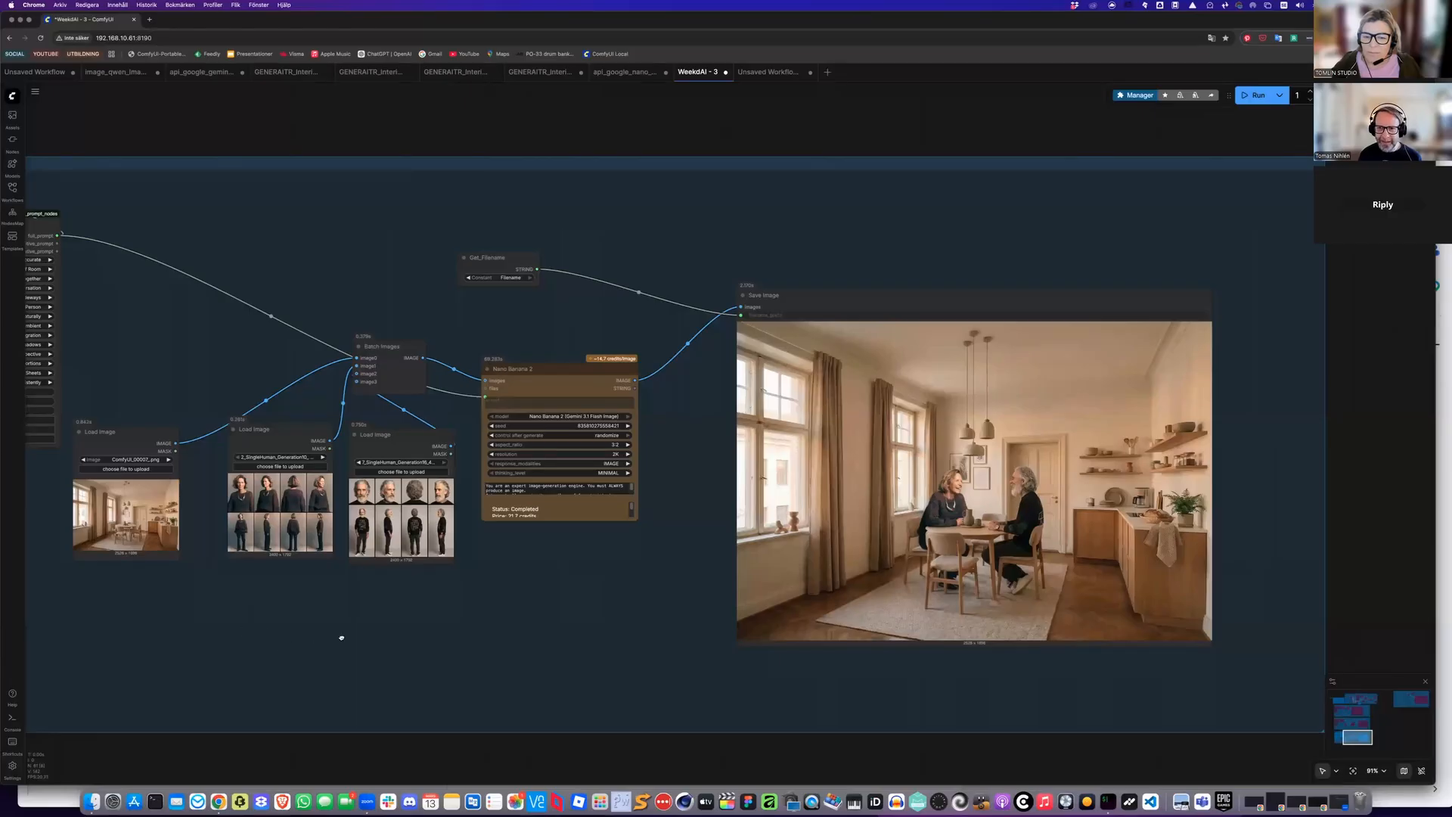
Set the prompt selector's subject scale to Realistic Human Scale
{"action": "scroll", "coordinate": [570, 639], "scroll_direction": "left", "scroll_amount": 4}
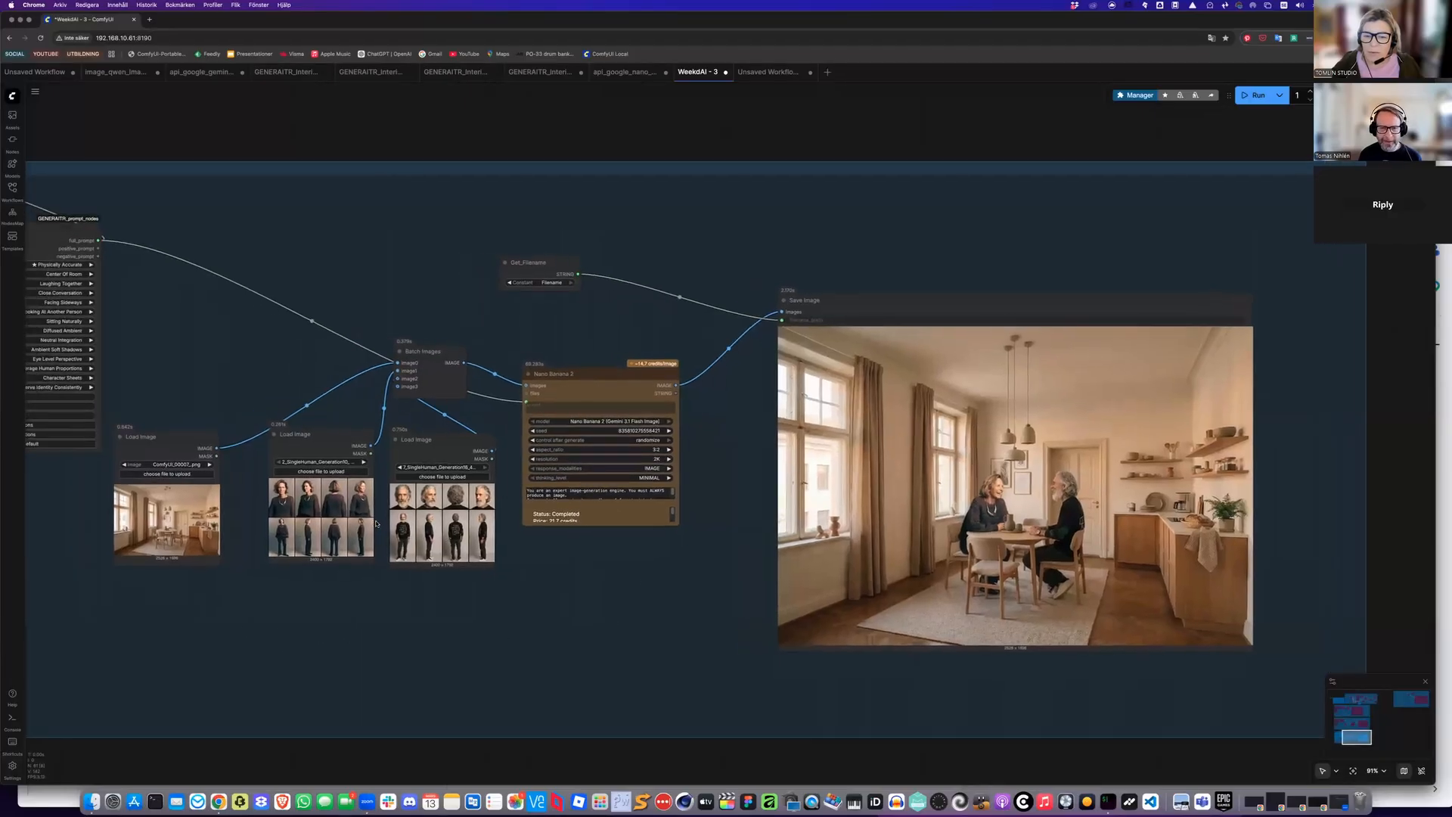
{"action": "scroll", "coordinate": [371, 521], "scroll_direction": "left", "scroll_amount": 10}
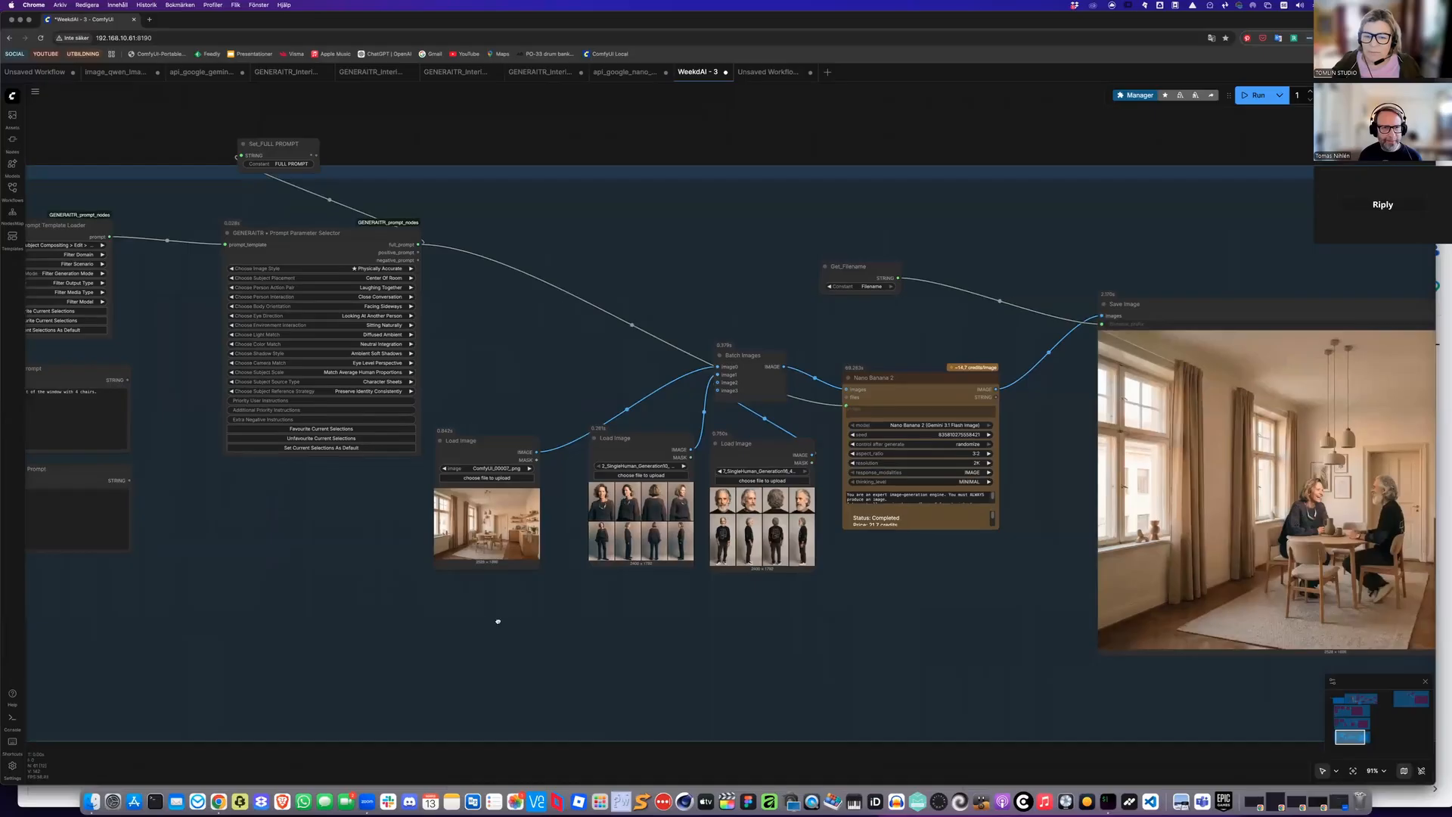
{"action": "scroll", "coordinate": [498, 621], "scroll_direction": "up", "scroll_amount": 6}
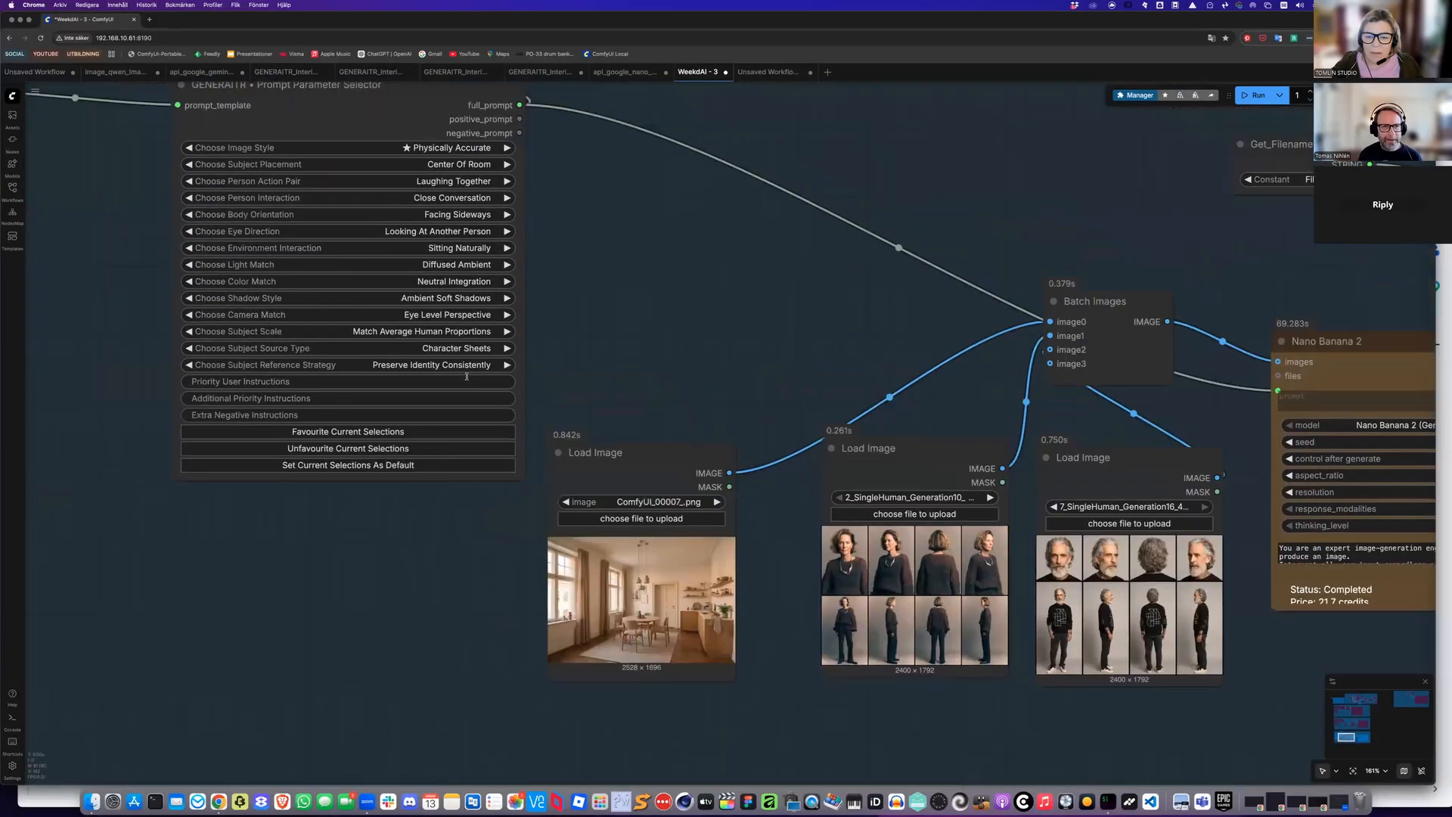
{"action": "scroll", "coordinate": [467, 376], "scroll_direction": "left", "scroll_amount": 3}
{"action": "left_click", "coordinate": [487, 407]}
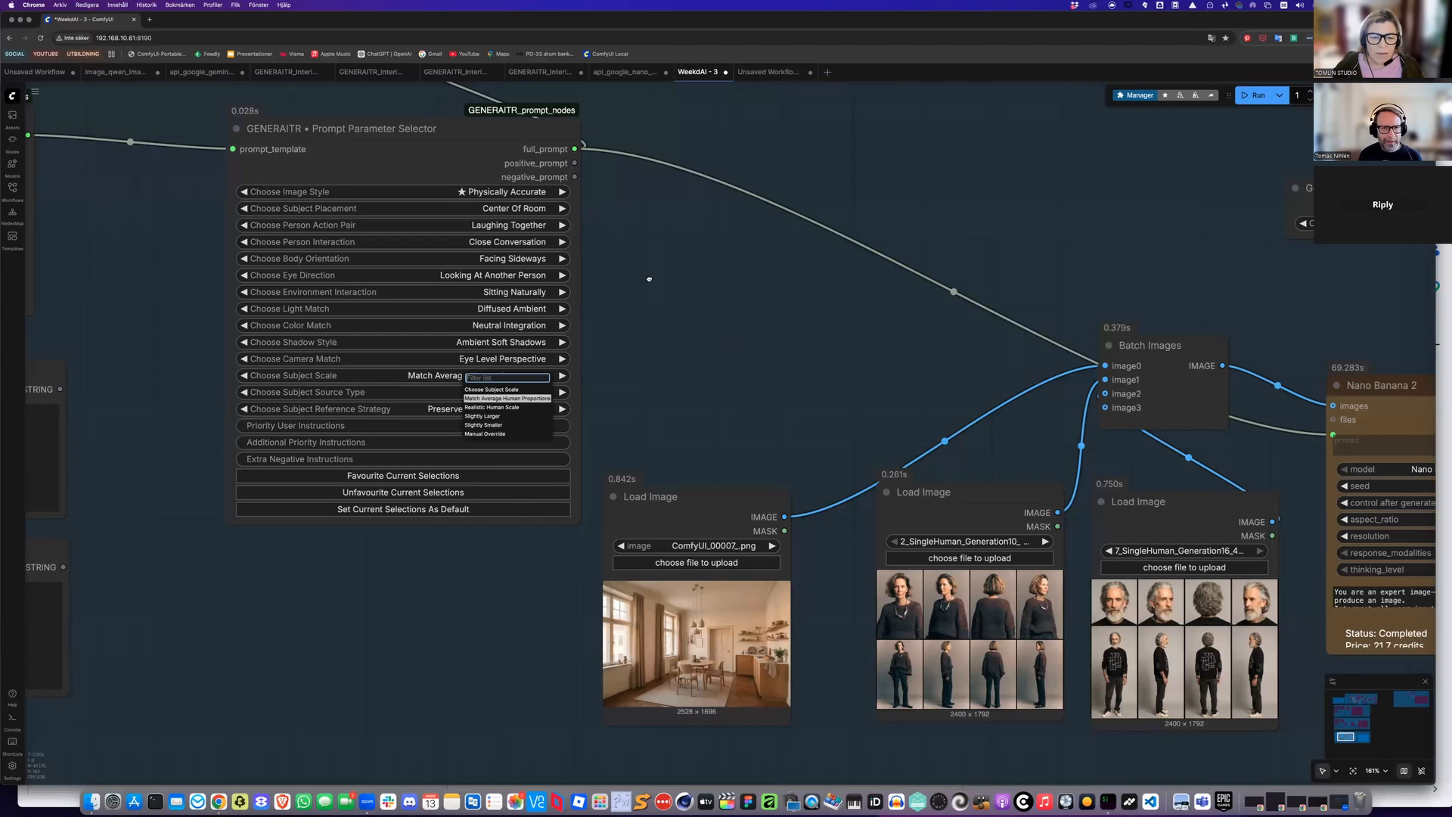
{"action": "left_click", "coordinate": [492, 407]}
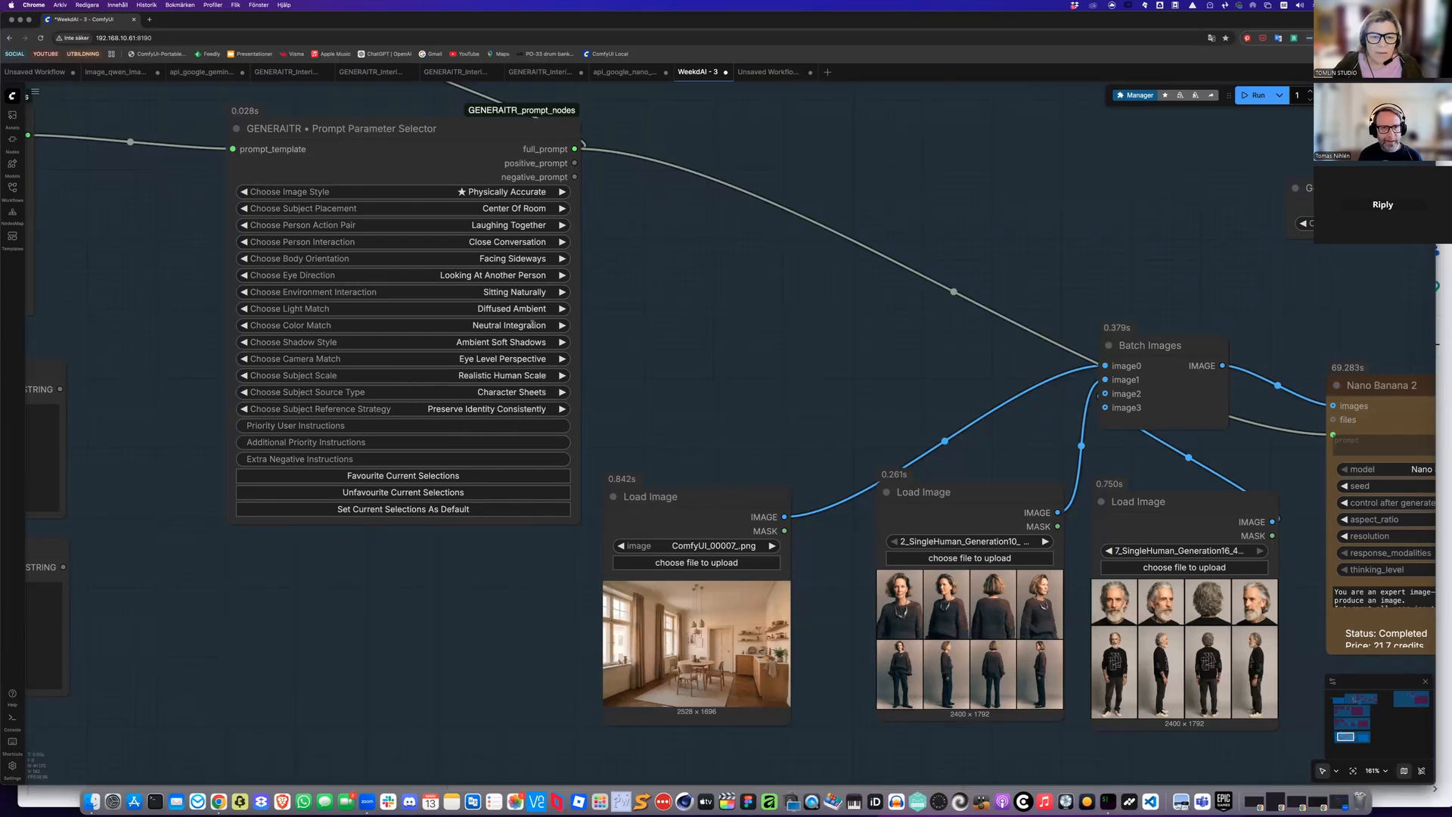
Change the light match option to Match Environment
{"action": "scroll", "coordinate": [662, 349], "scroll_direction": "up", "scroll_amount": 2}
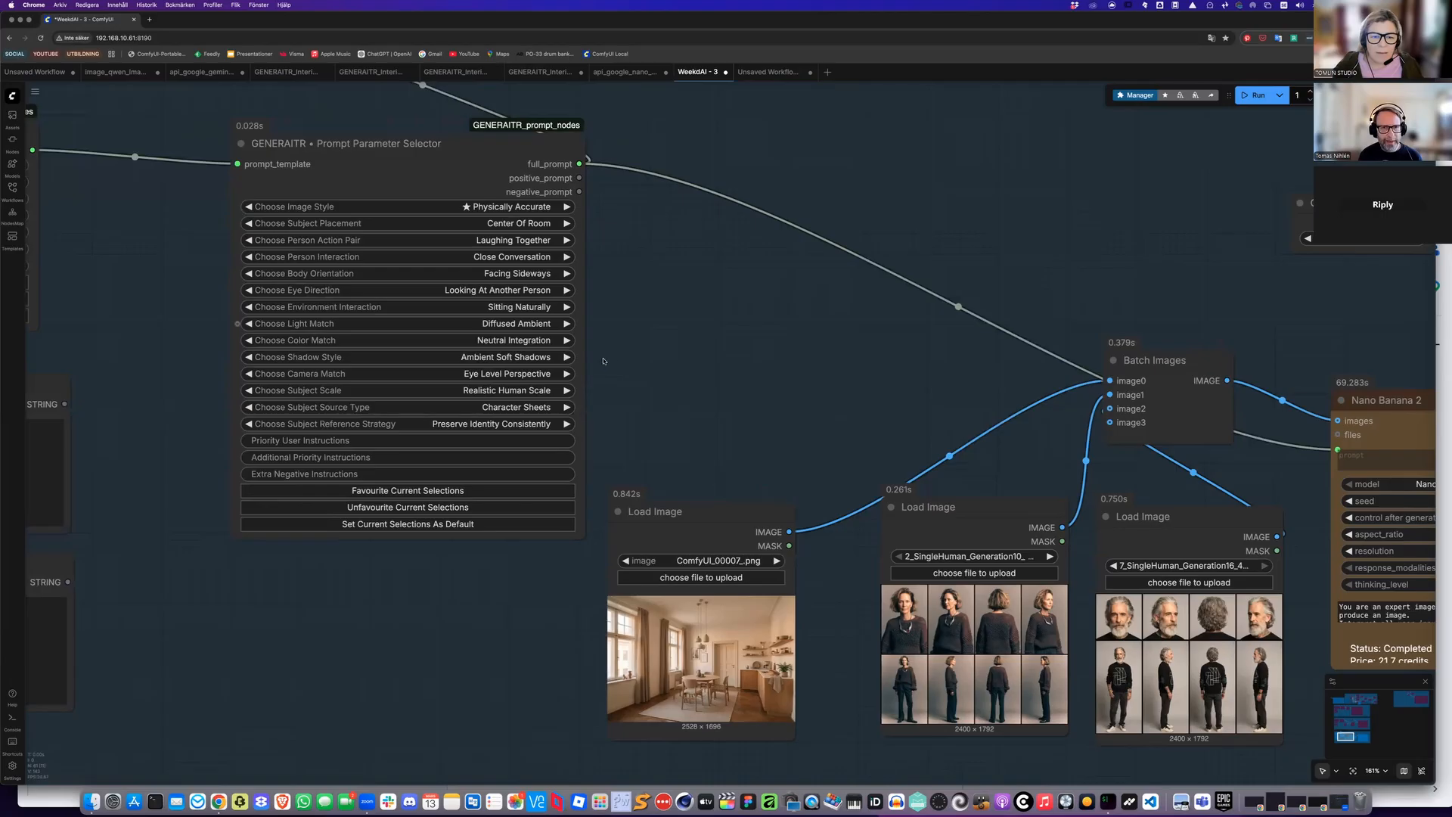
{"action": "left_click", "coordinate": [529, 324]}
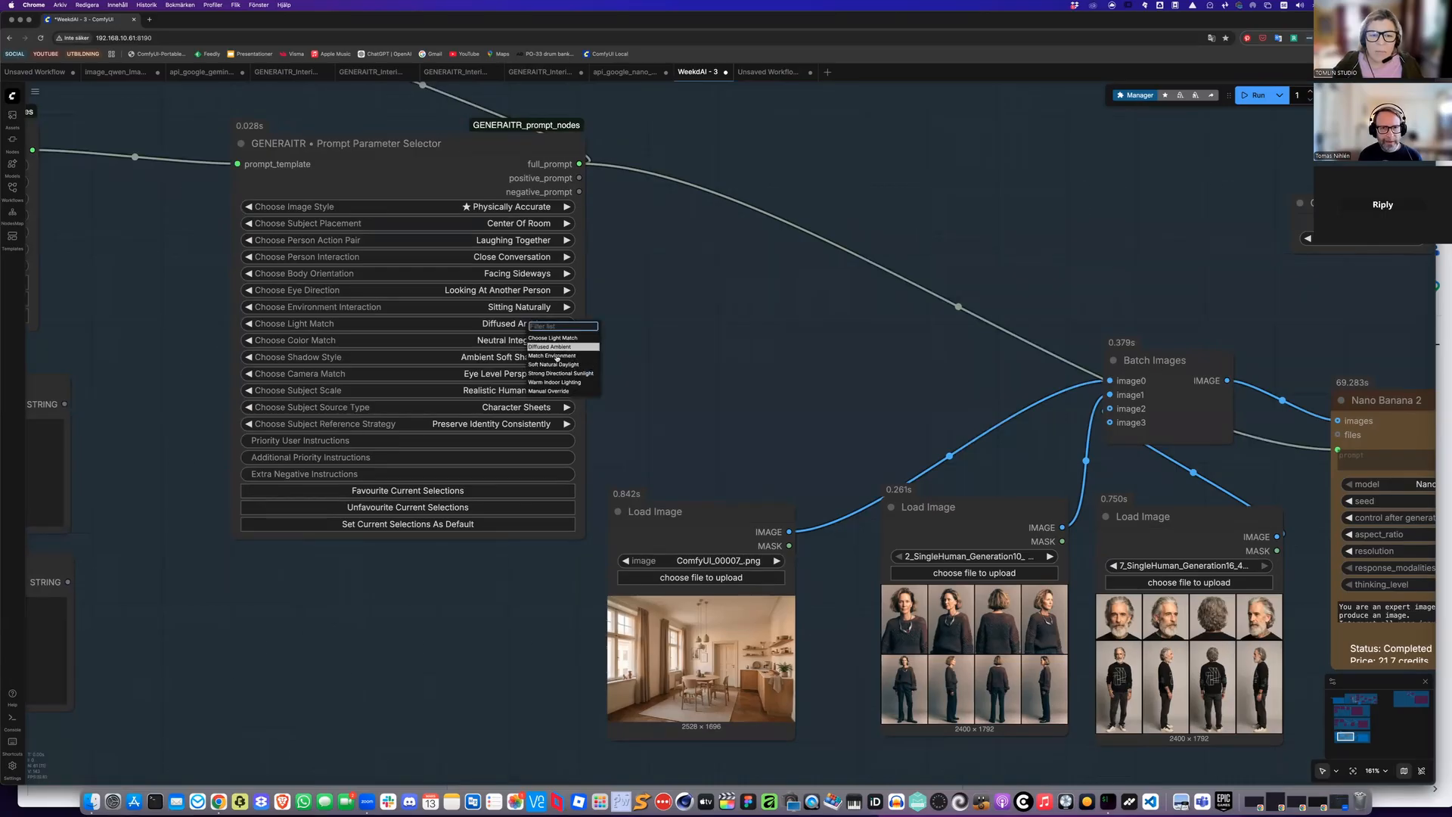
{"action": "key", "text": "Down"}
{"action": "key", "text": "Return"}
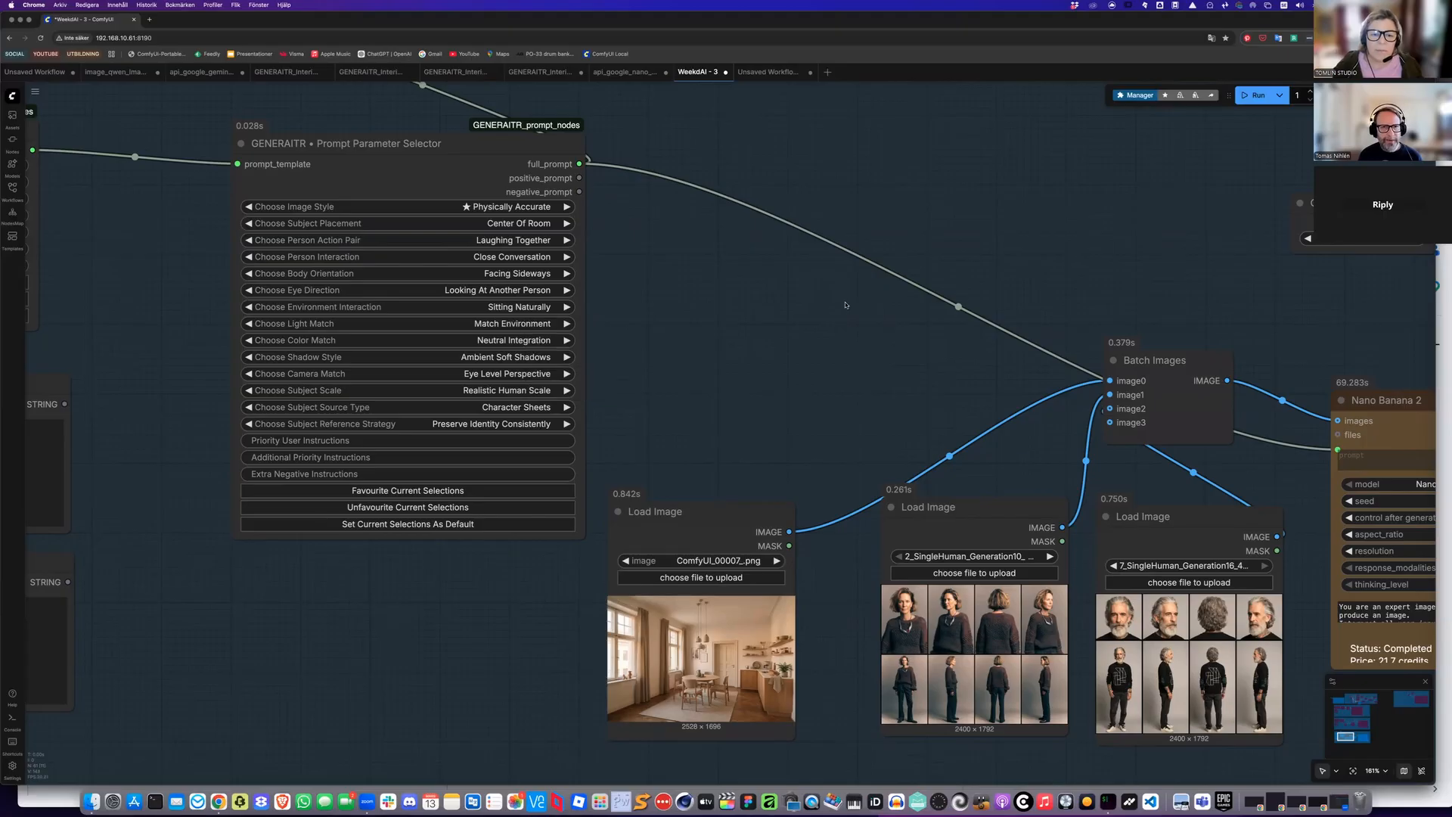
Queue the workflow again to regenerate the composite image with the updated prompt settings
{"action": "scroll", "coordinate": [862, 239], "scroll_direction": "up", "scroll_amount": 1}
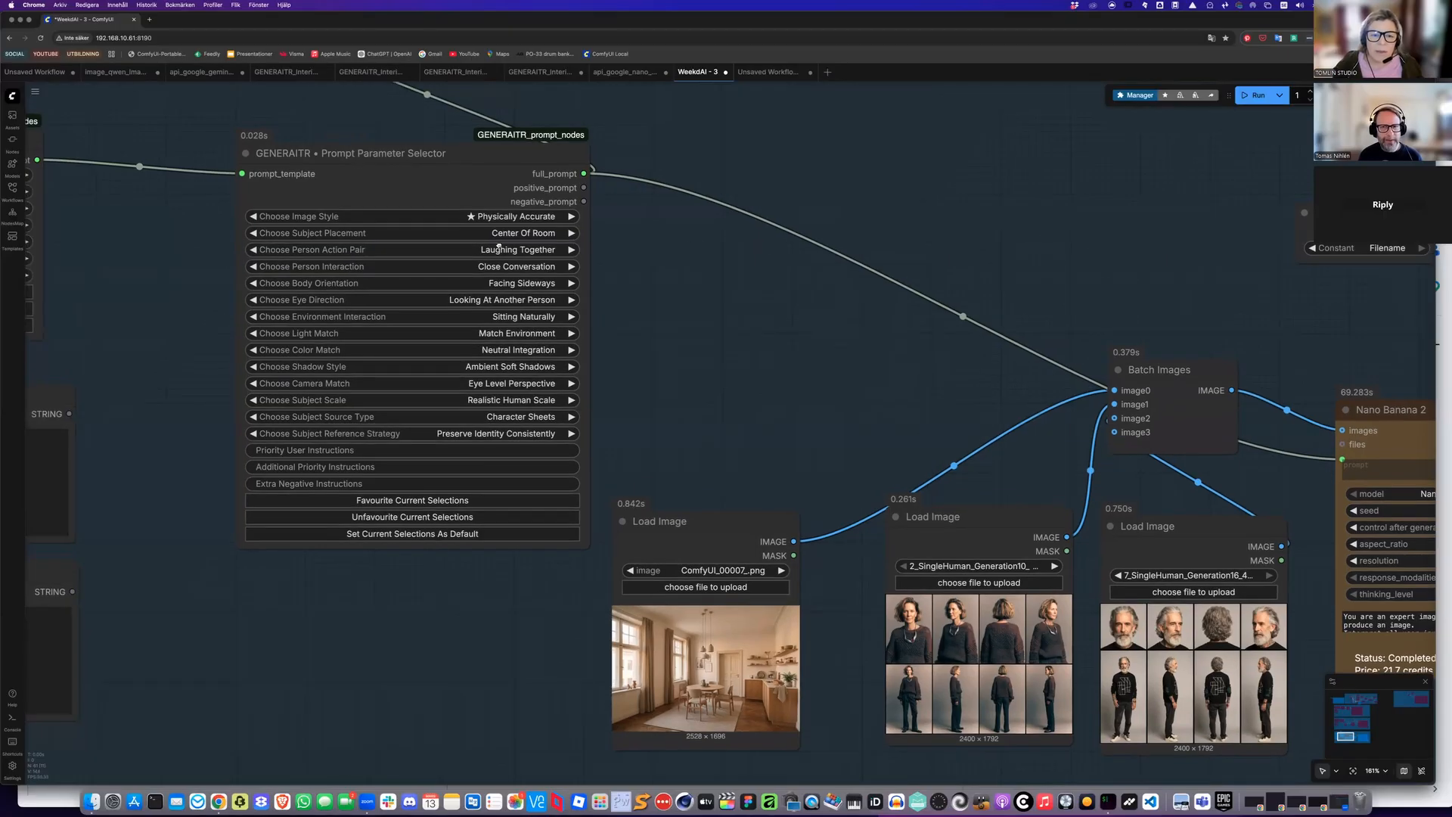
{"action": "scroll", "coordinate": [699, 350], "scroll_direction": "down", "scroll_amount": 3}
{"action": "scroll", "coordinate": [449, 584], "scroll_direction": "right", "scroll_amount": 10}
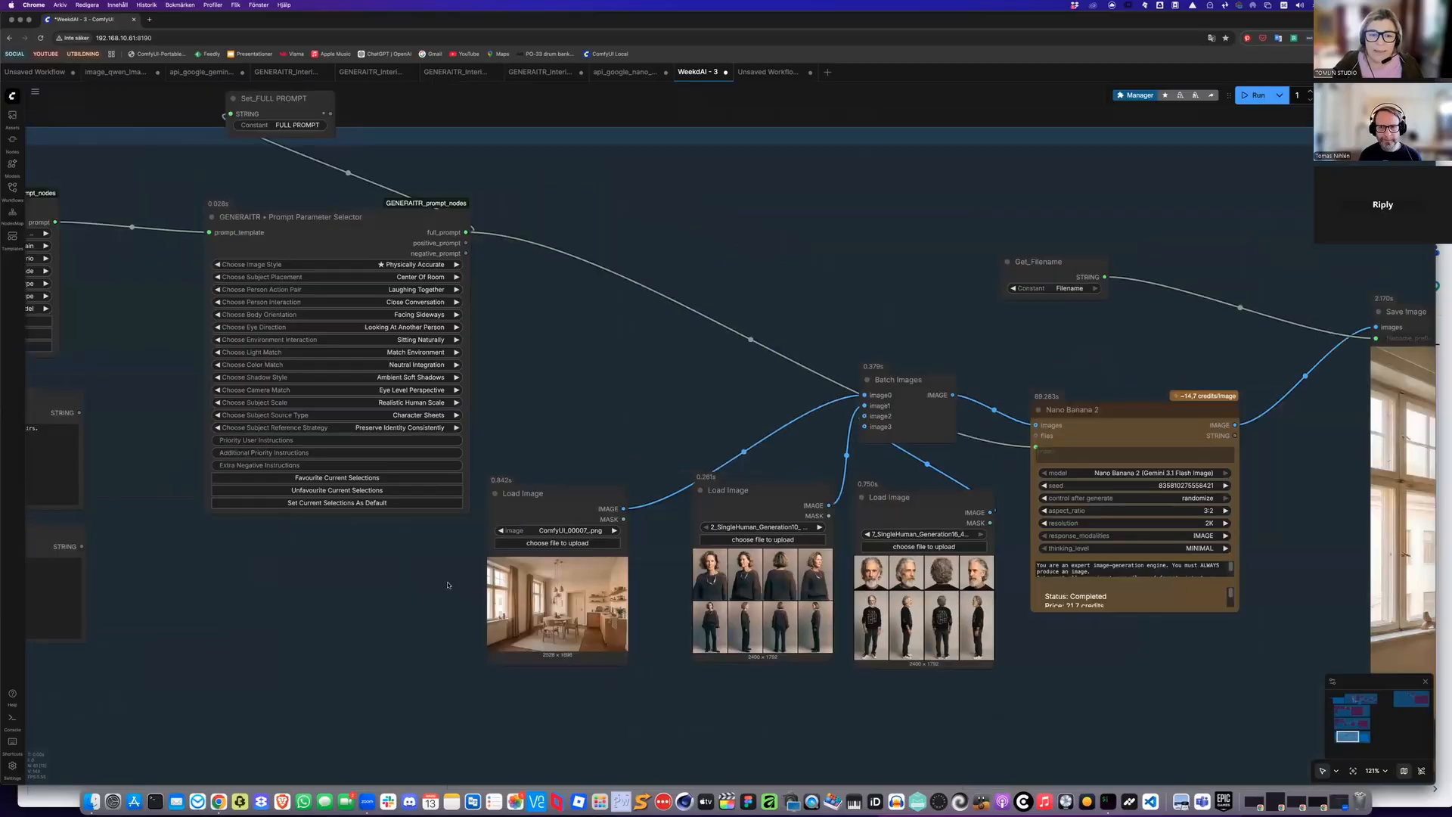
{"action": "scroll", "coordinate": [453, 574], "scroll_direction": "right", "scroll_amount": 8}
{"action": "scroll", "coordinate": [453, 575], "scroll_direction": "down", "scroll_amount": 2}
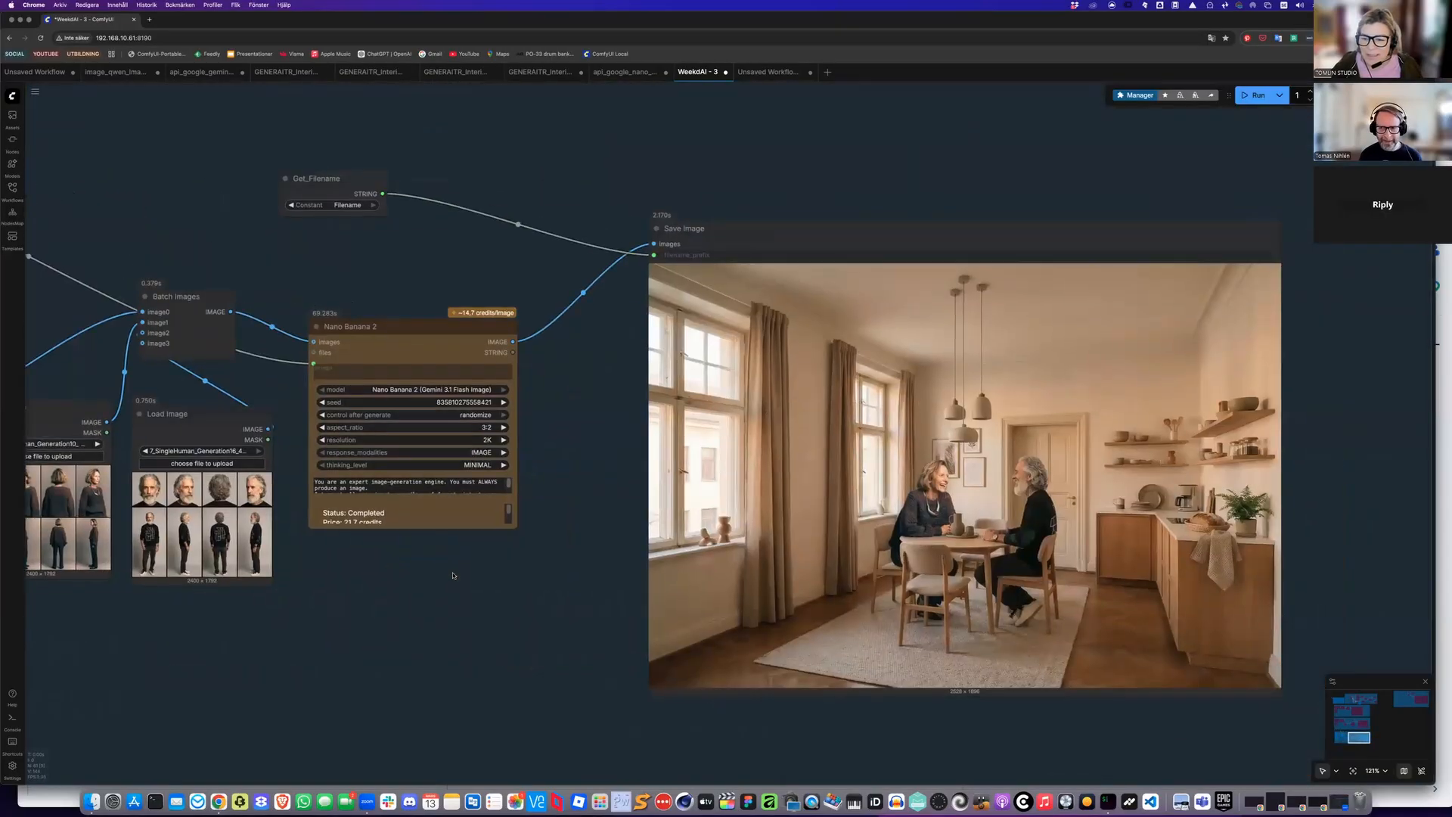
{"action": "key", "text": "ctrl+Return"}
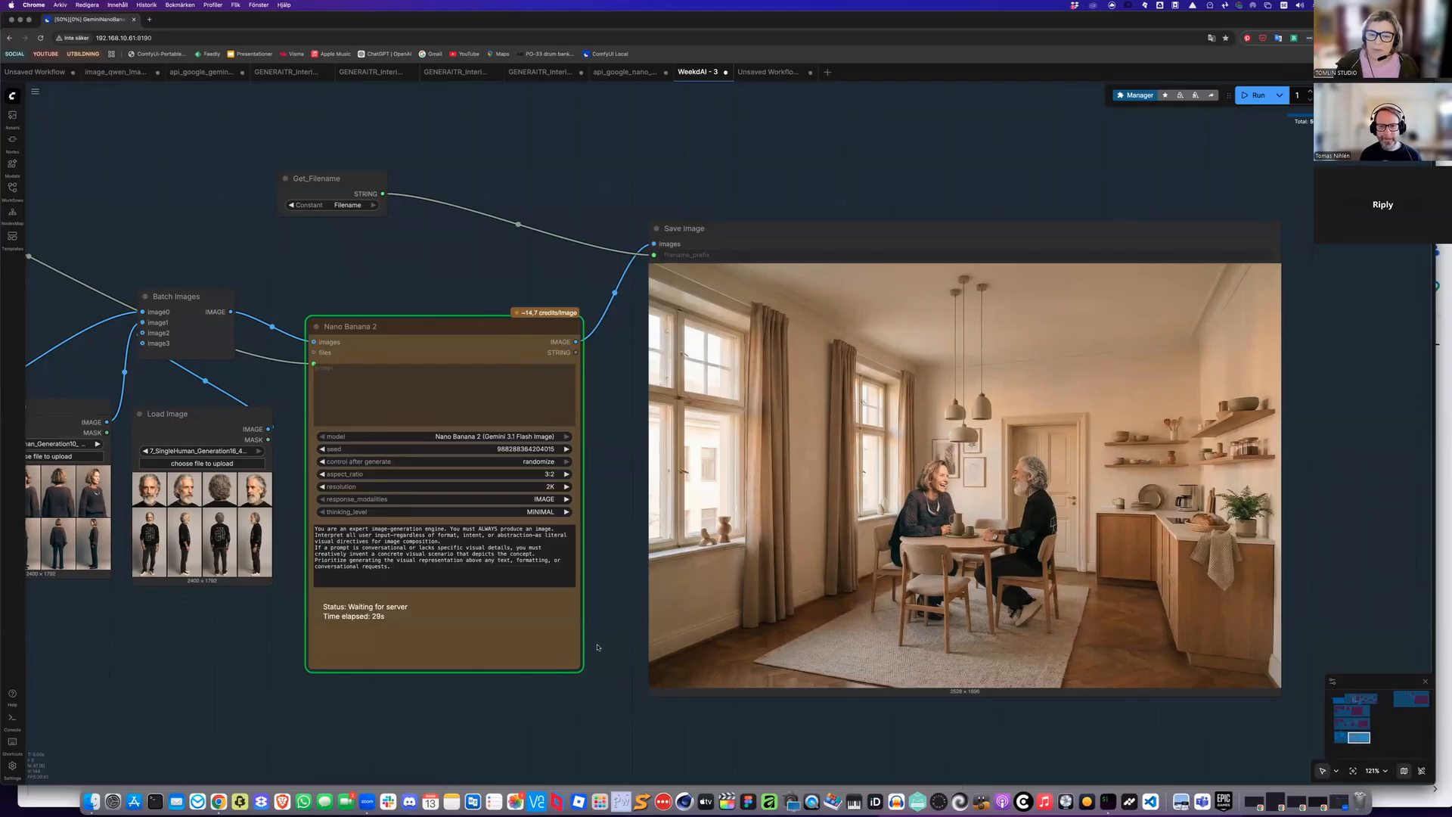
Inspect the newly generated room image with the two people in the Save Image node
{"action": "scroll", "coordinate": [597, 647], "scroll_direction": "down", "scroll_amount": 2}
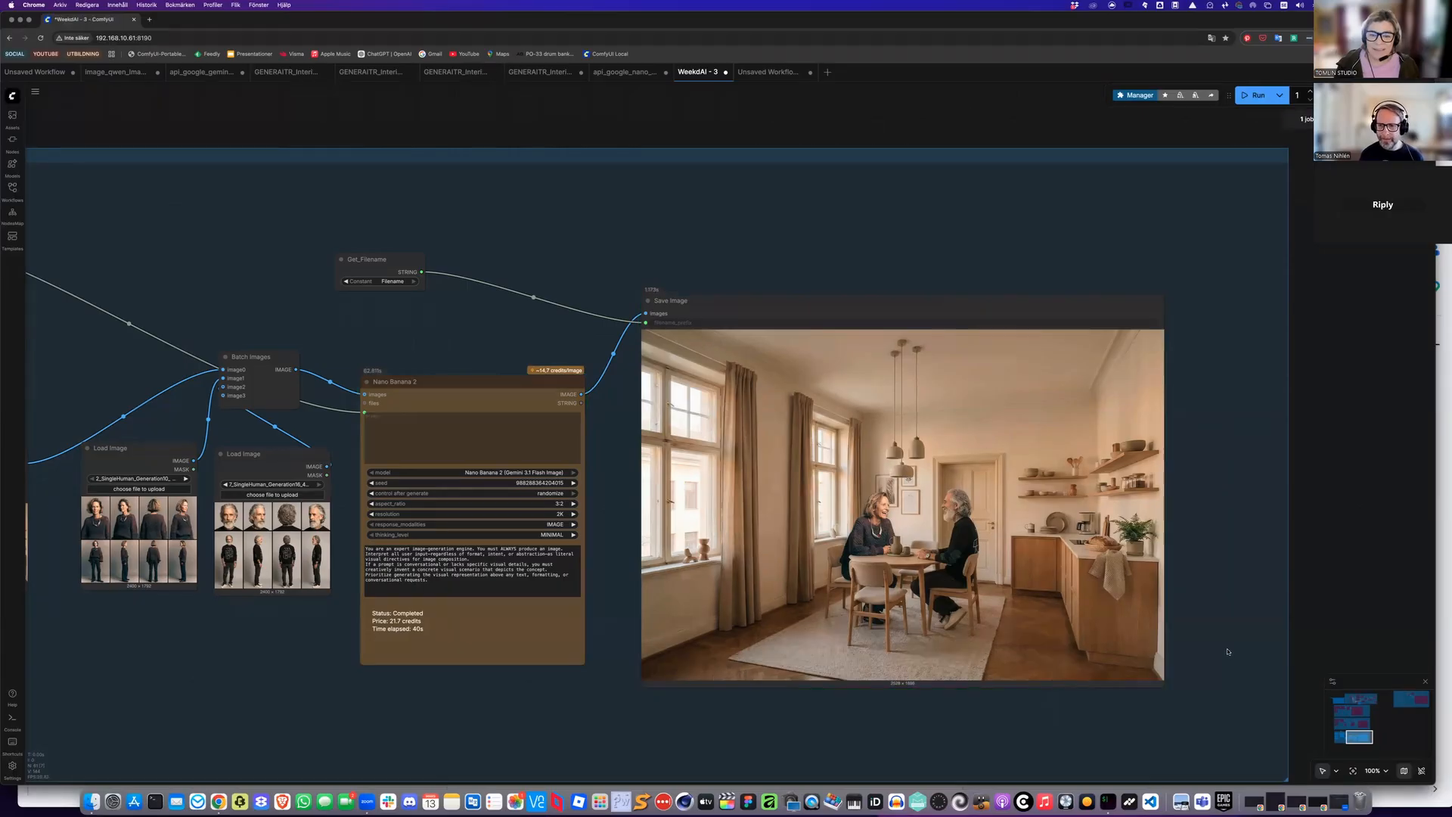
{"action": "scroll", "coordinate": [1229, 652], "scroll_direction": "up", "scroll_amount": 2}
{"action": "scroll", "coordinate": [1224, 652], "scroll_direction": "up", "scroll_amount": 2}
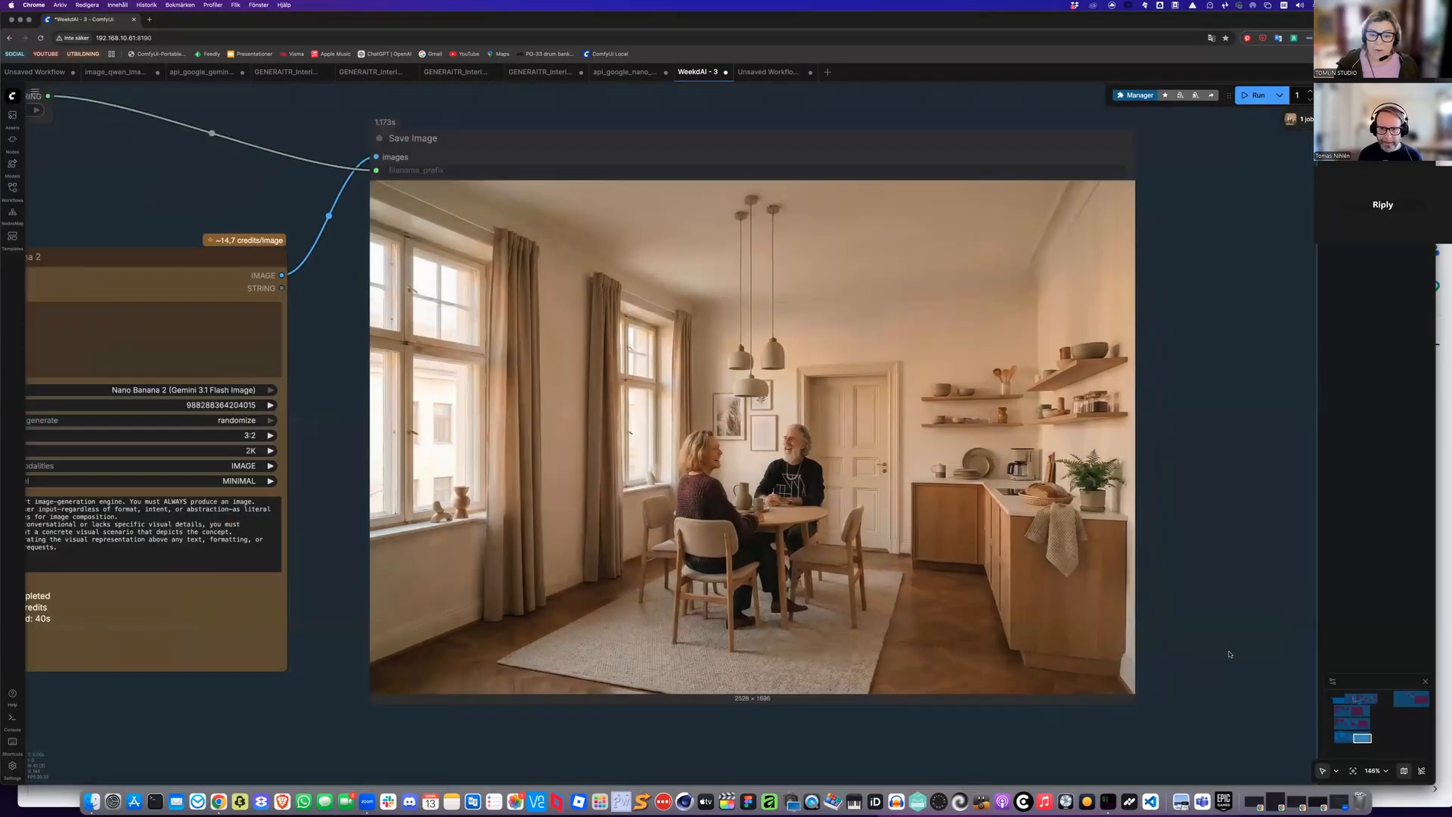
{"action": "scroll", "coordinate": [1234, 634], "scroll_direction": "up", "scroll_amount": 1}
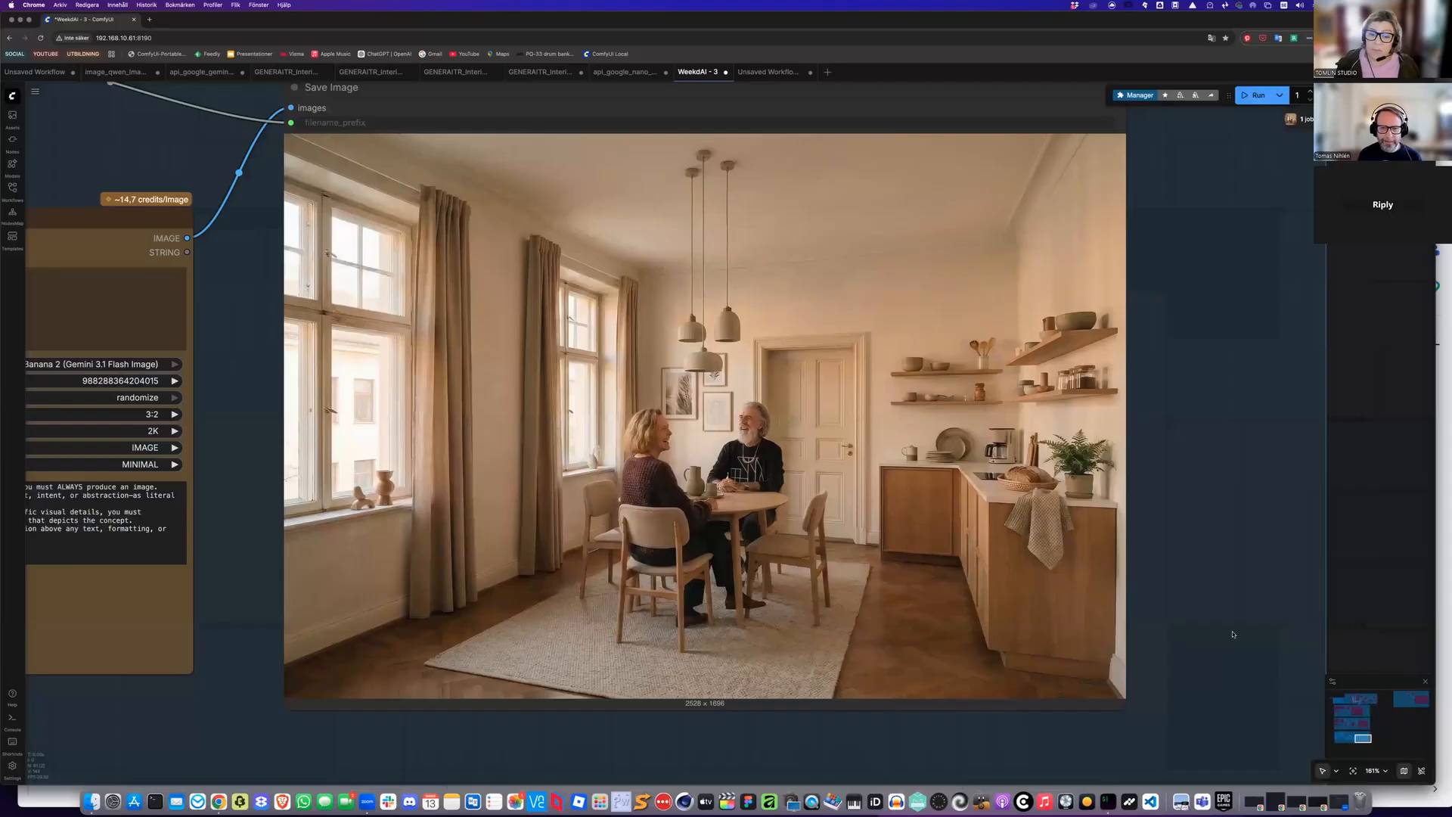
{"action": "scroll", "coordinate": [1234, 634], "scroll_direction": "up", "scroll_amount": 1}
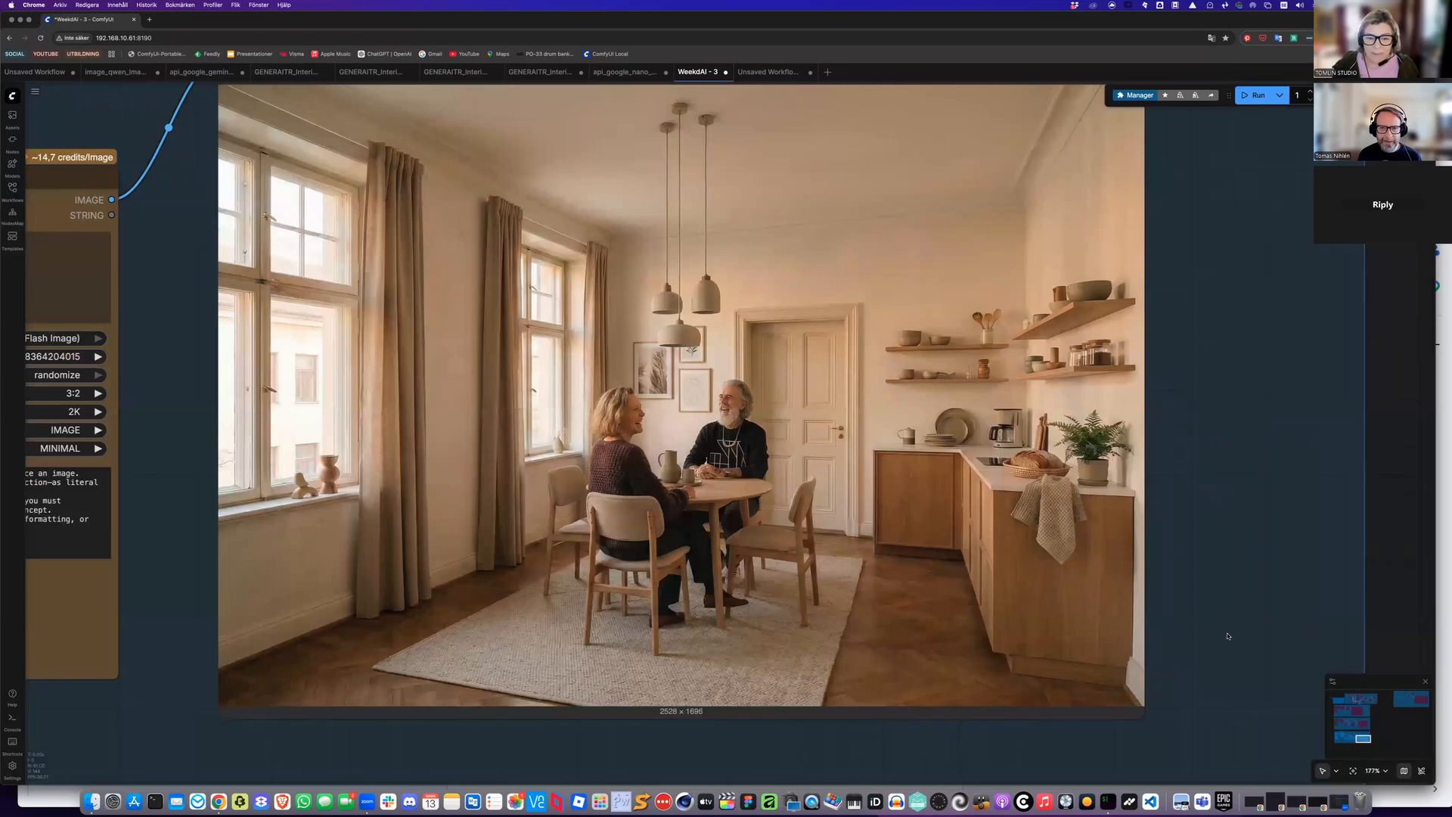
{"action": "scroll", "coordinate": [1229, 636], "scroll_direction": "down", "scroll_amount": 1}
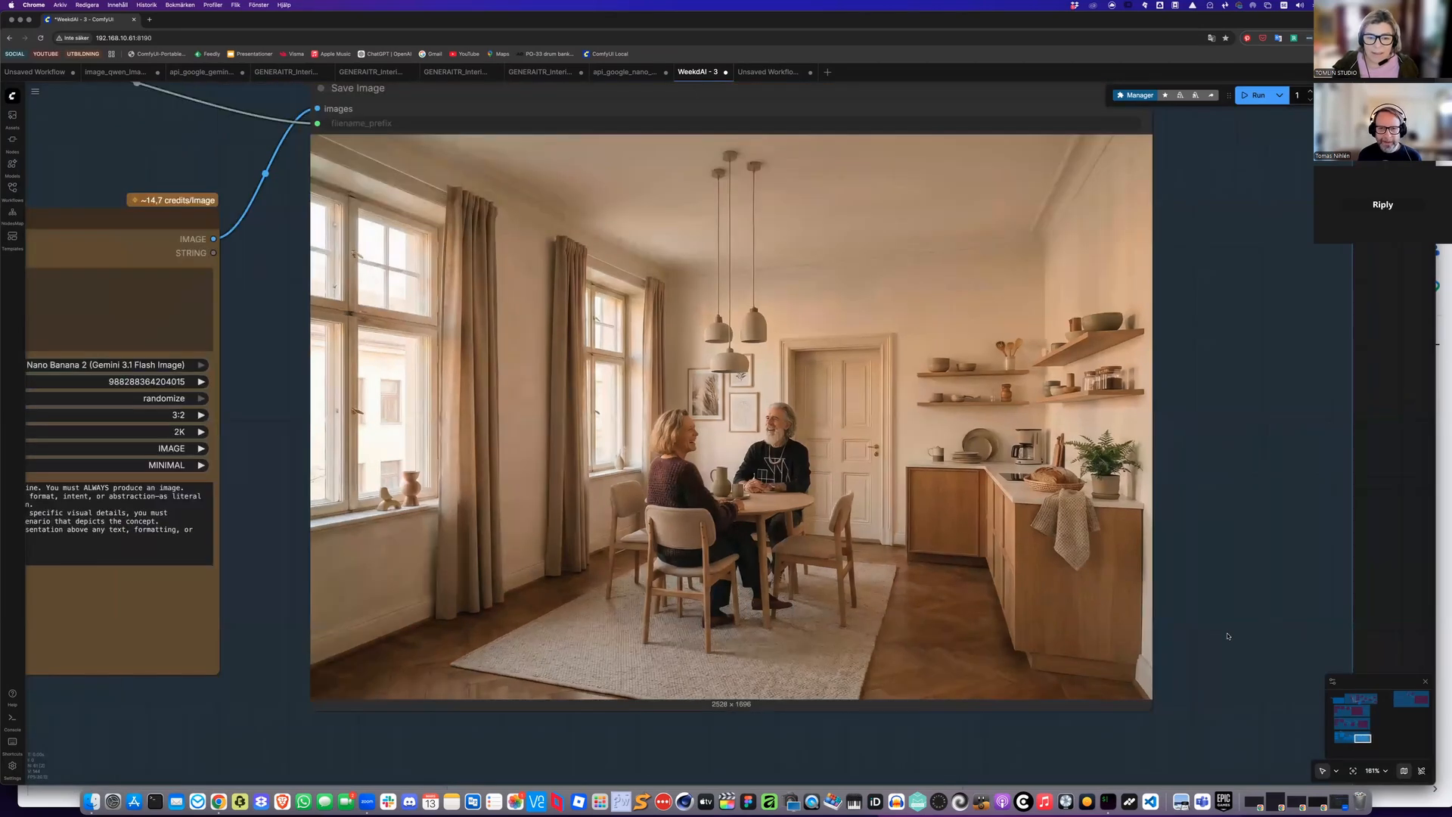
{"action": "scroll", "coordinate": [1228, 636], "scroll_direction": "down", "scroll_amount": 1}
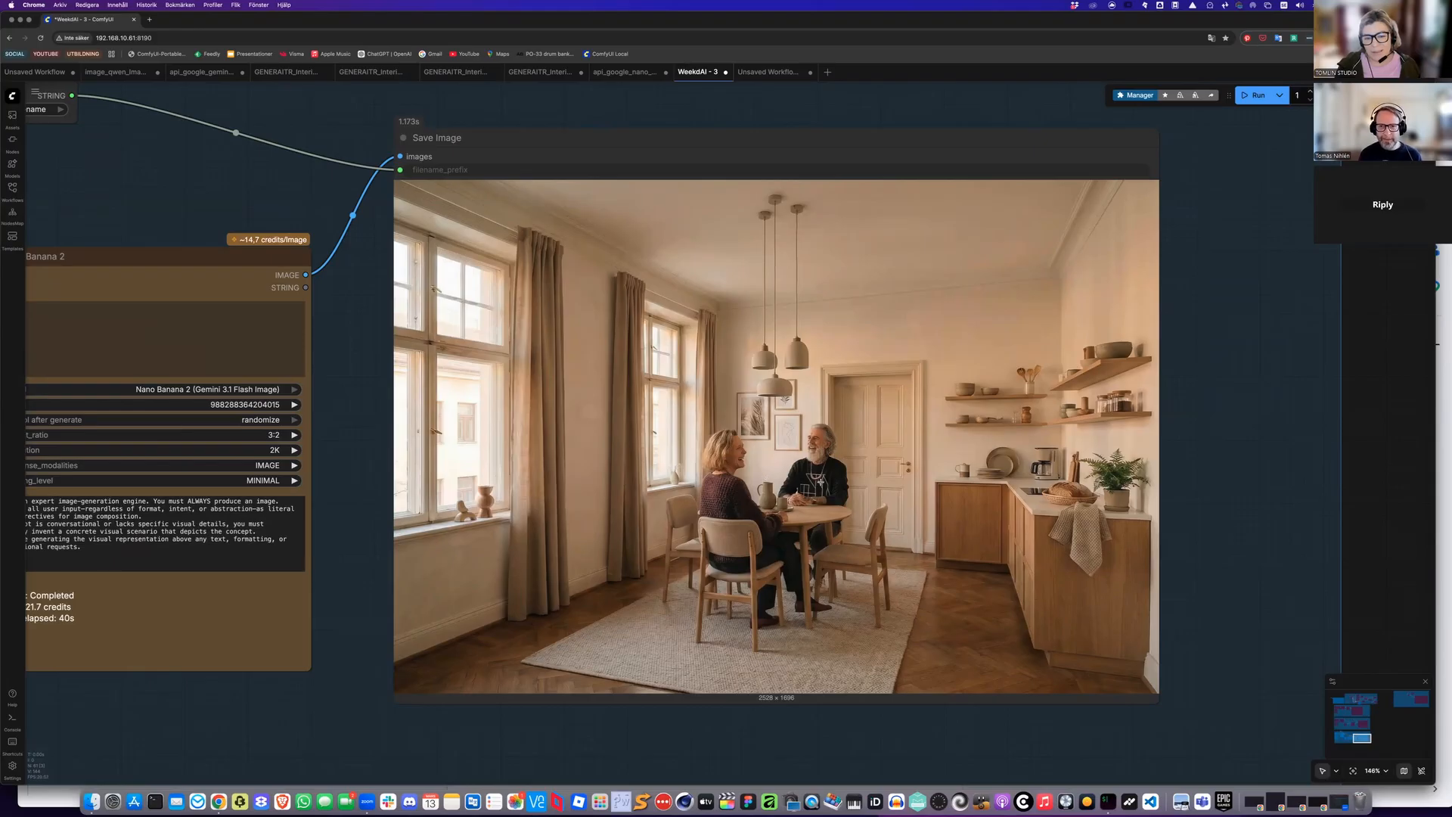
{"action": "scroll", "coordinate": [821, 482], "scroll_direction": "up", "scroll_amount": 4}
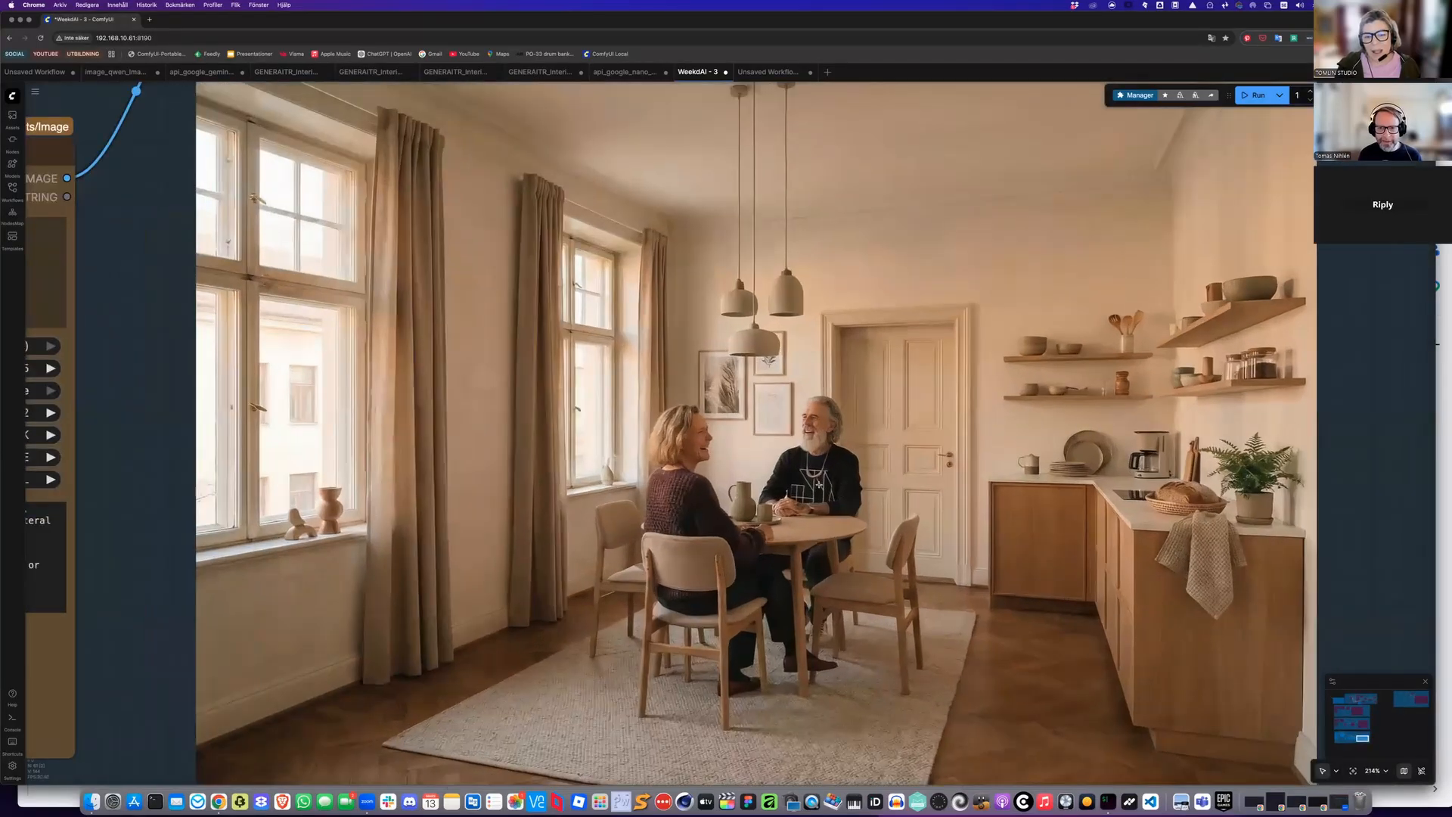
{"action": "scroll", "coordinate": [819, 484], "scroll_direction": "down", "scroll_amount": 1}
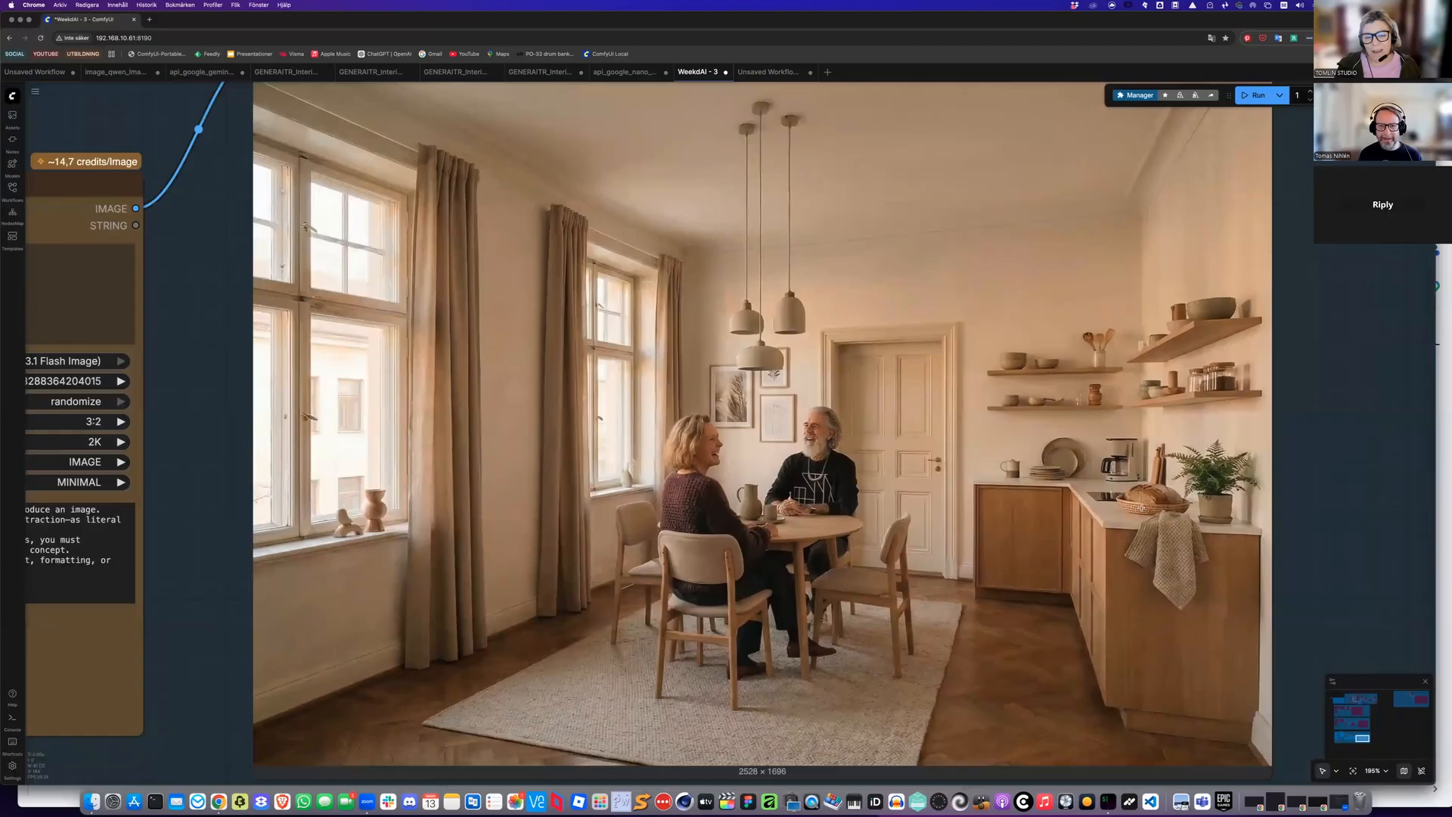
{"action": "scroll", "coordinate": [819, 484], "scroll_direction": "down", "scroll_amount": 2}
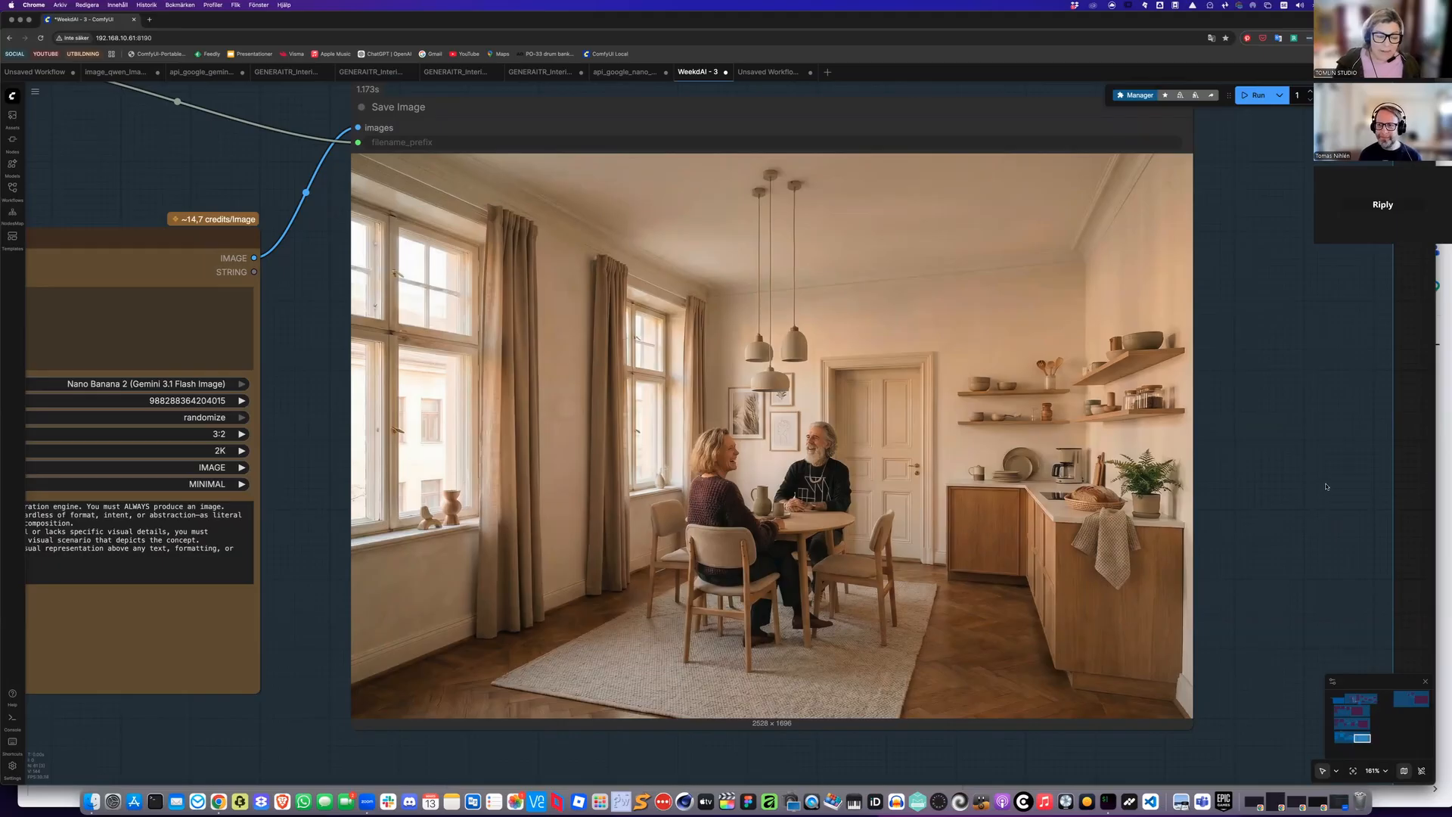
{"action": "scroll", "coordinate": [1326, 495], "scroll_direction": "down", "scroll_amount": 6}
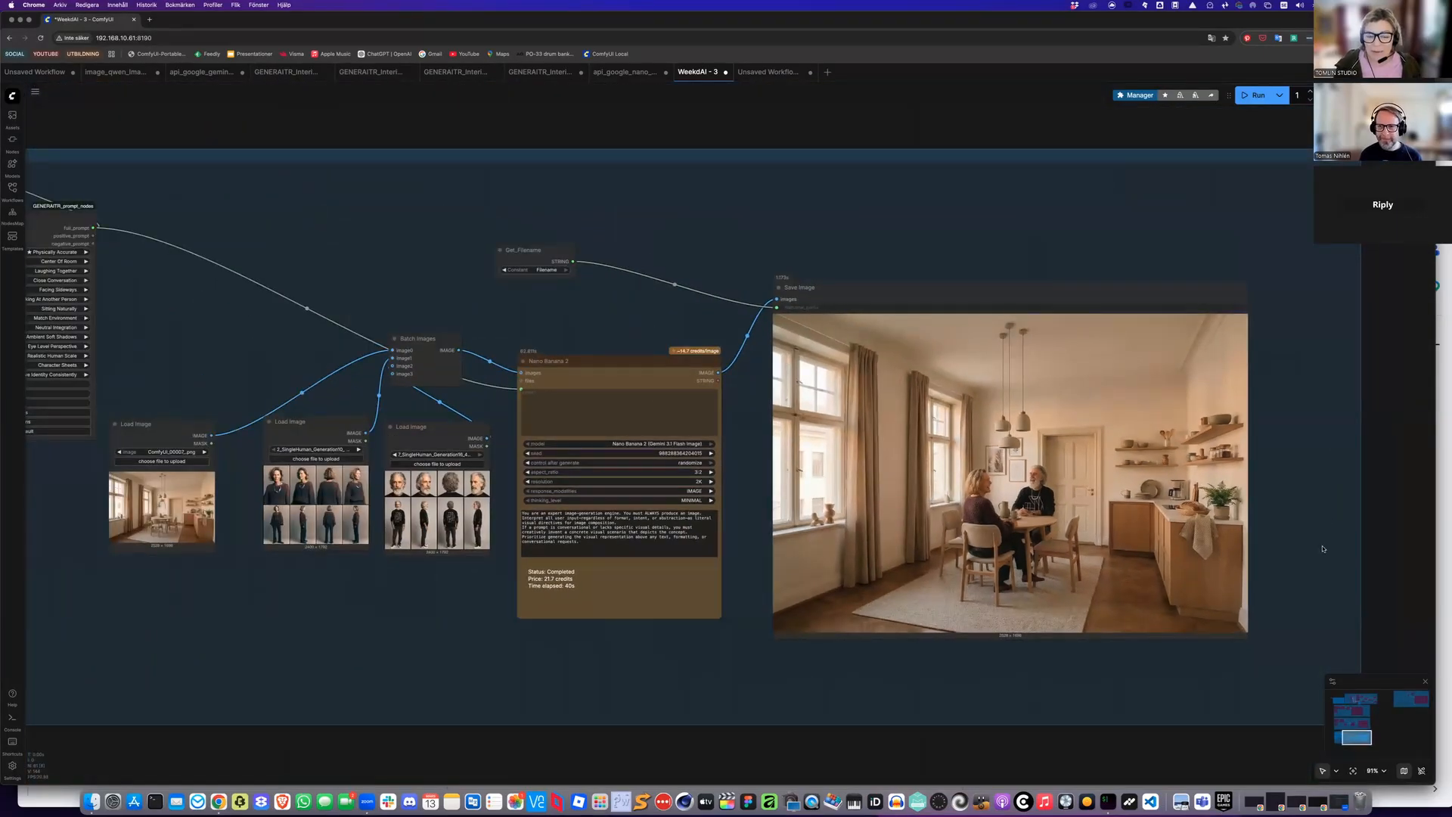
{"action": "scroll", "coordinate": [1323, 549], "scroll_direction": "down", "scroll_amount": 2}
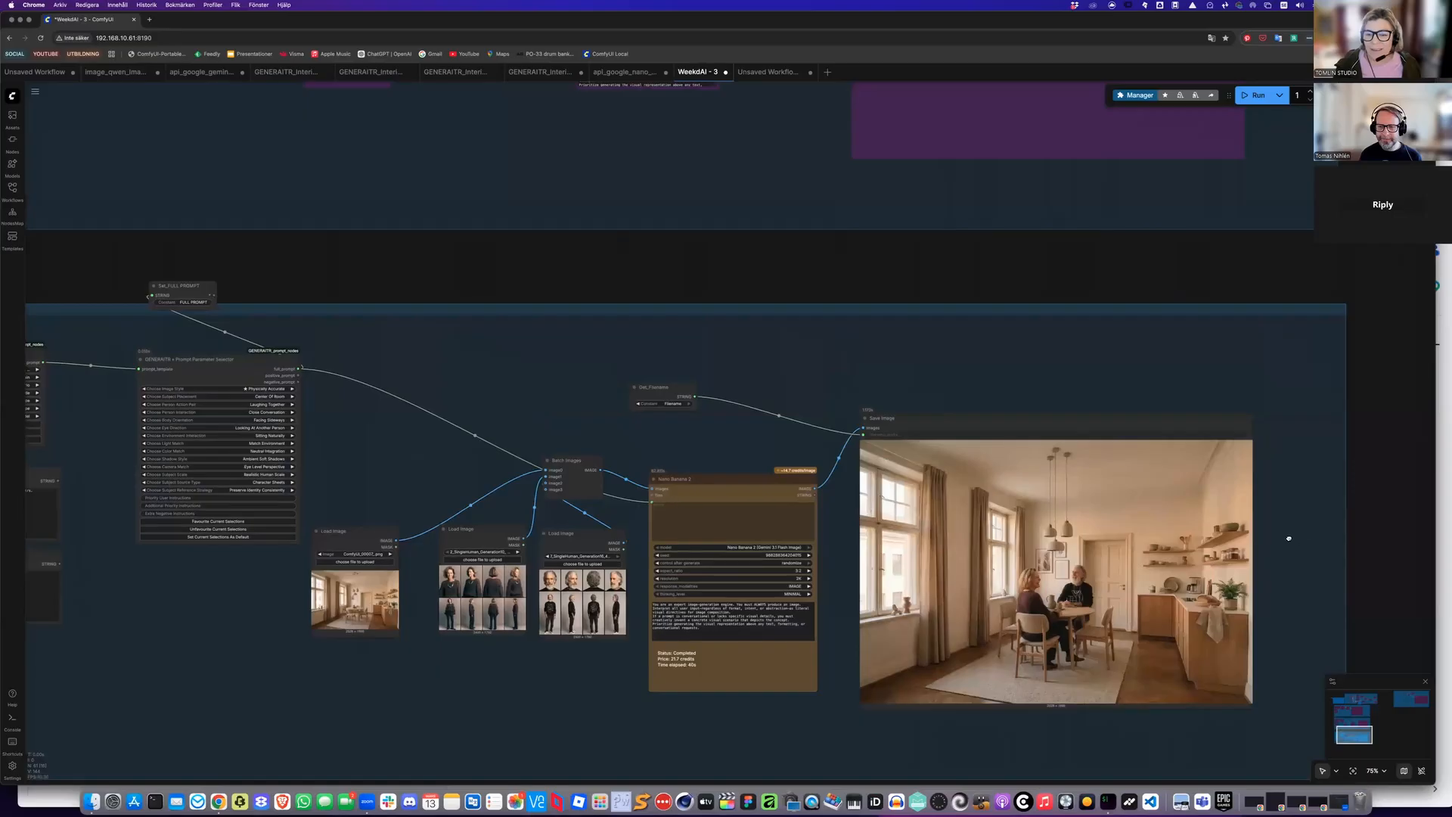
{"action": "left_click_drag", "start_coordinate": [1307, 545], "coordinate": [956, 471]}
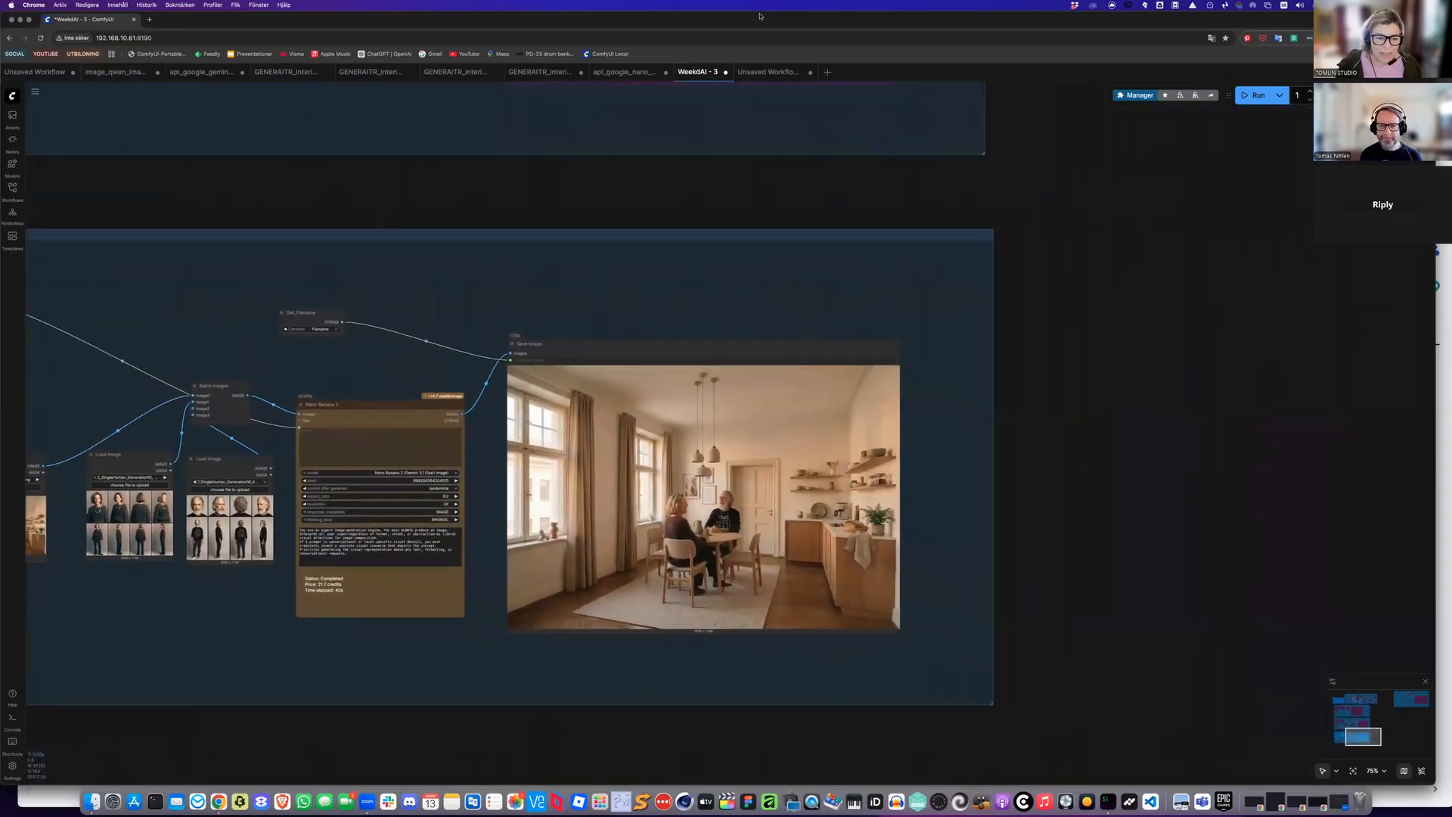